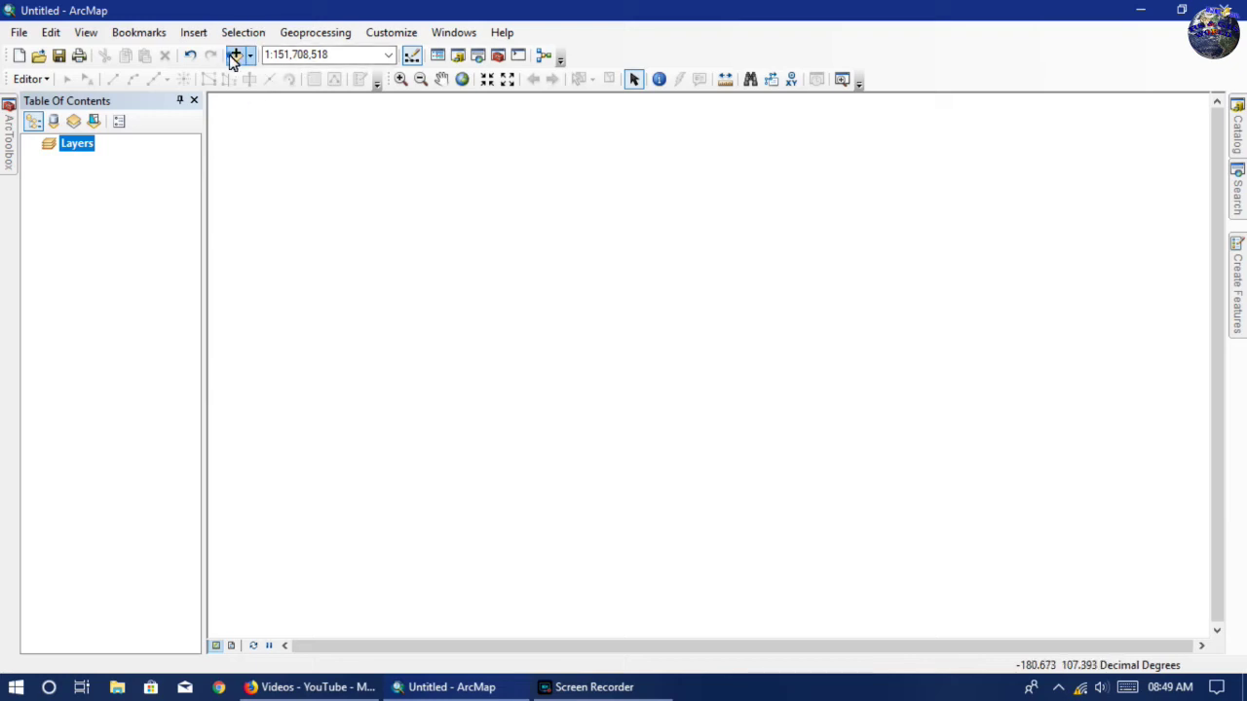
# Add the interpolation.shp point shapefile from the Youtube folder to the map.
pyautogui.click(235, 56)
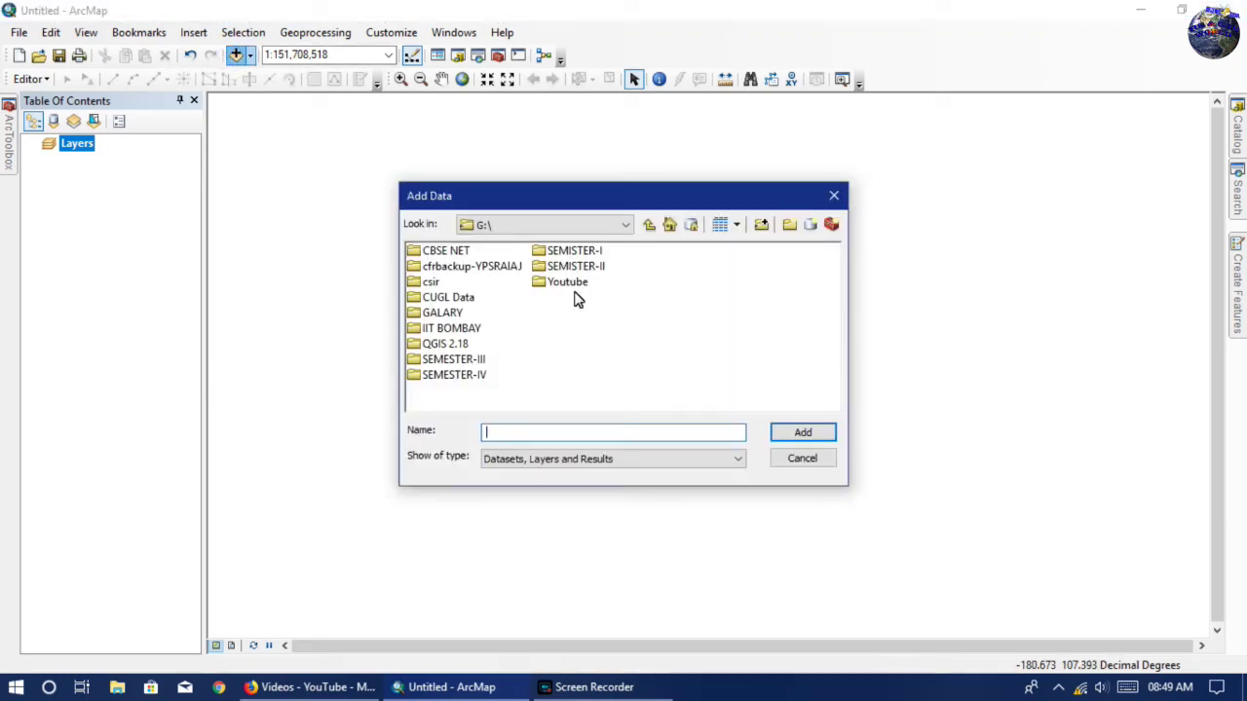
pyautogui.doubleClick(565, 283)
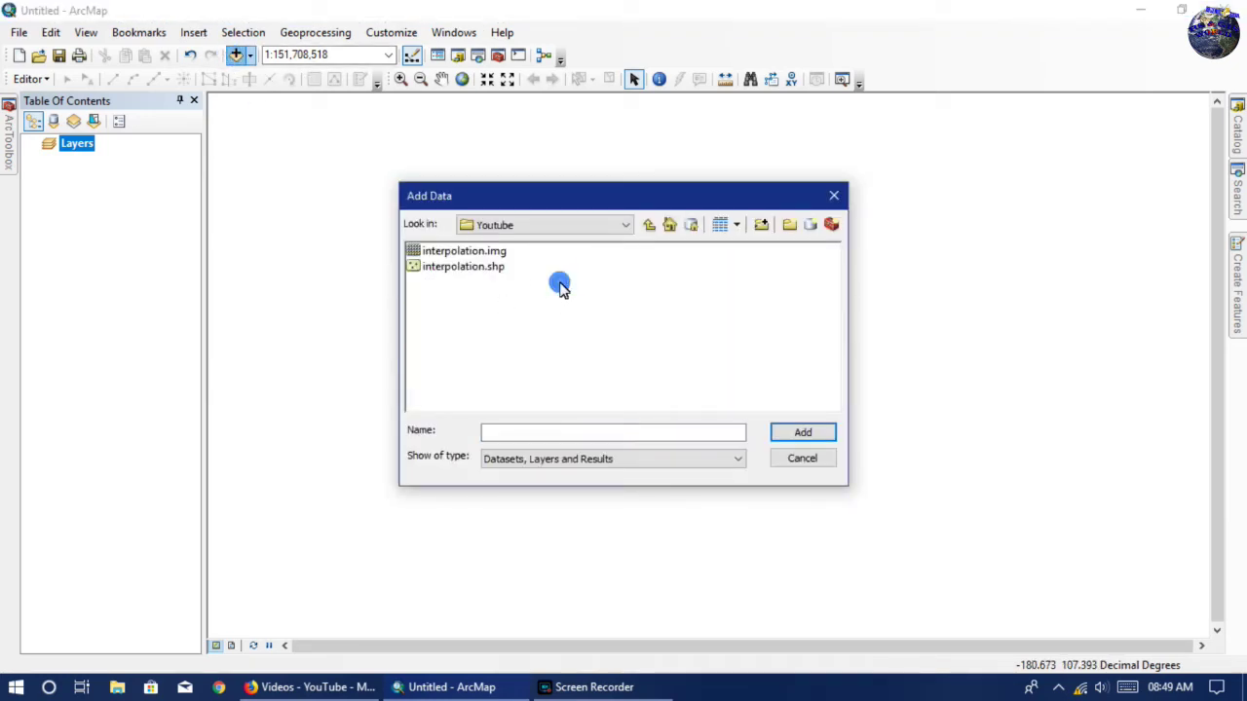
pyautogui.click(434, 268)
pyautogui.click(815, 440)
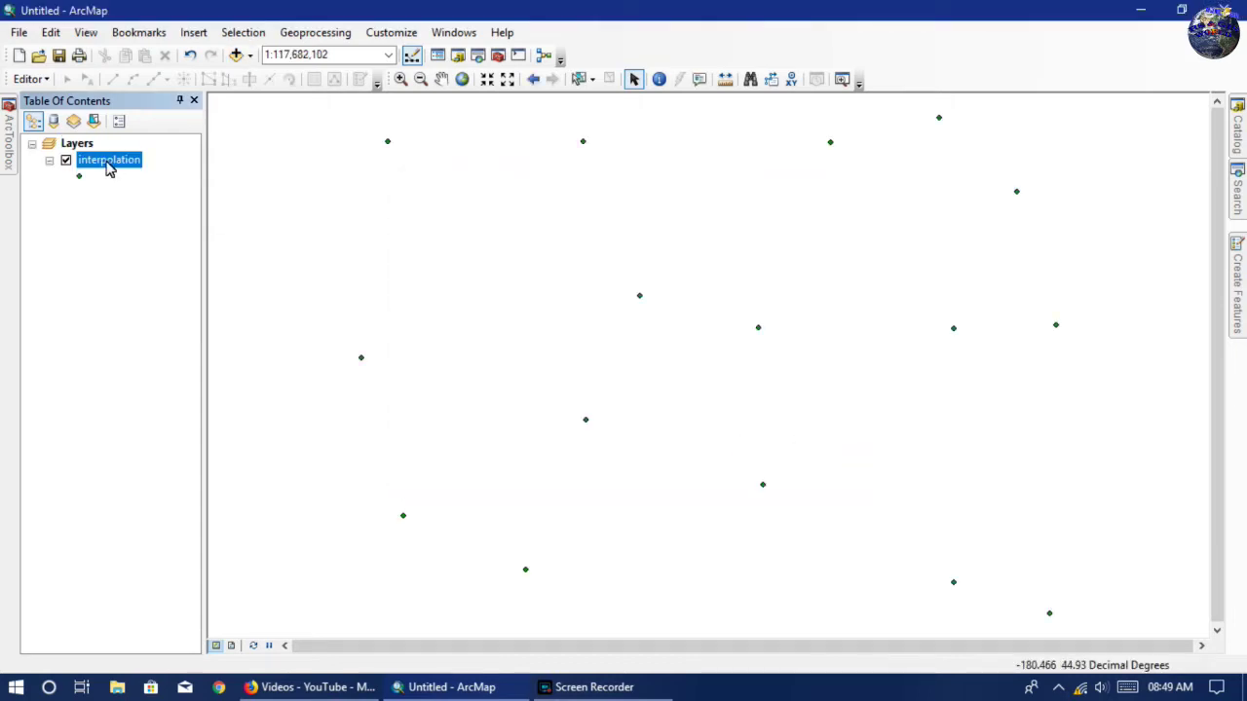
# Examine the water_qual values in the interpolation layer's attribute table, and close the table.
pyautogui.rightClick(109, 169)
pyautogui.click(167, 214)
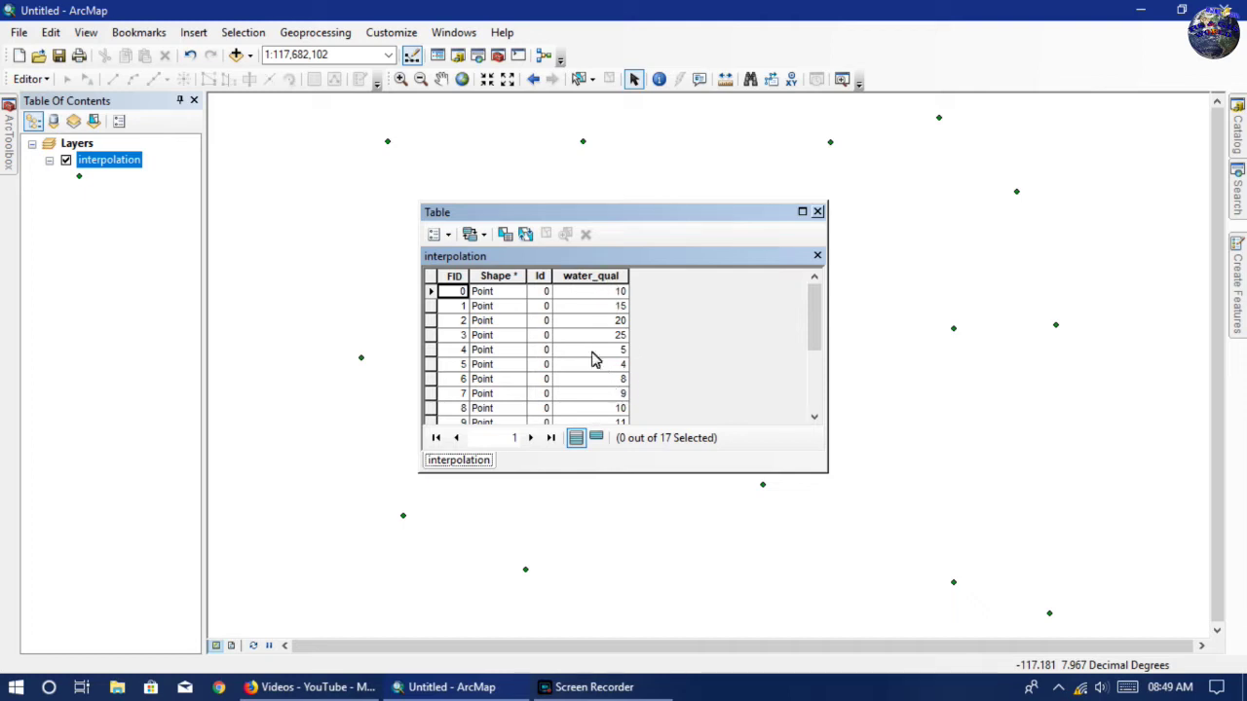
pyautogui.click(818, 212)
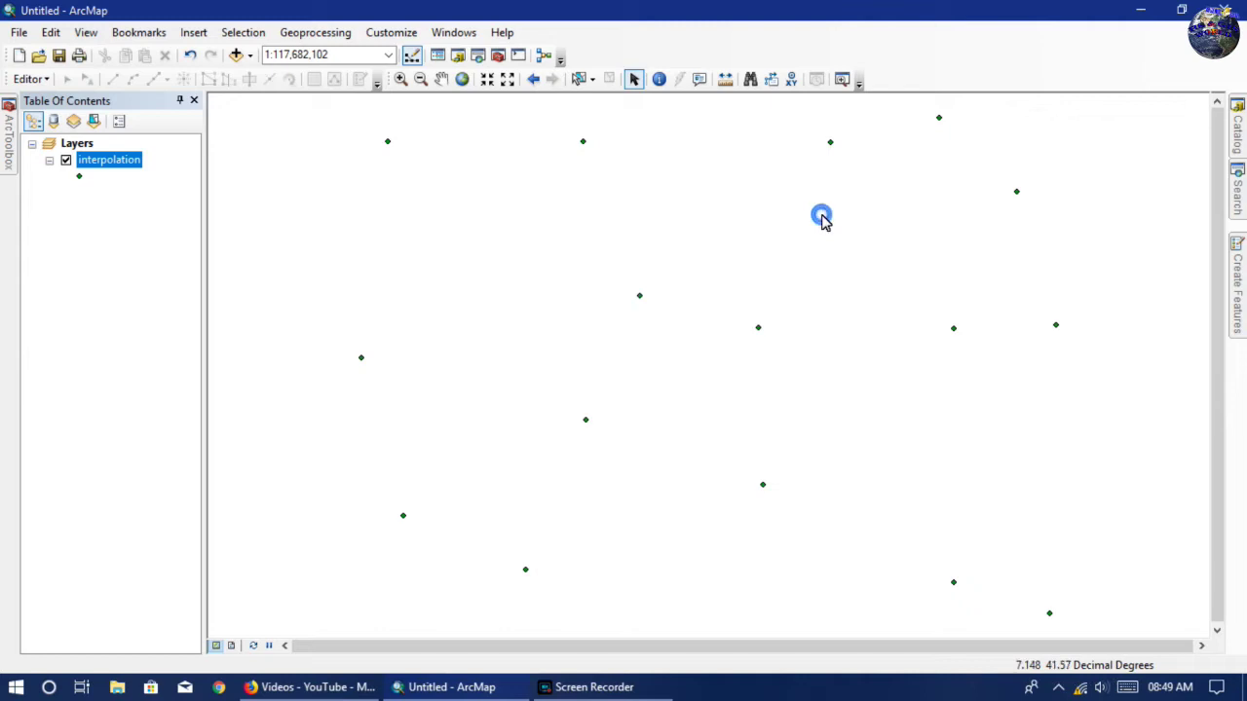
# Open the IDW tool from the Interpolation toolset of the Spatial Analyst Tools.
pyautogui.click(5, 133)
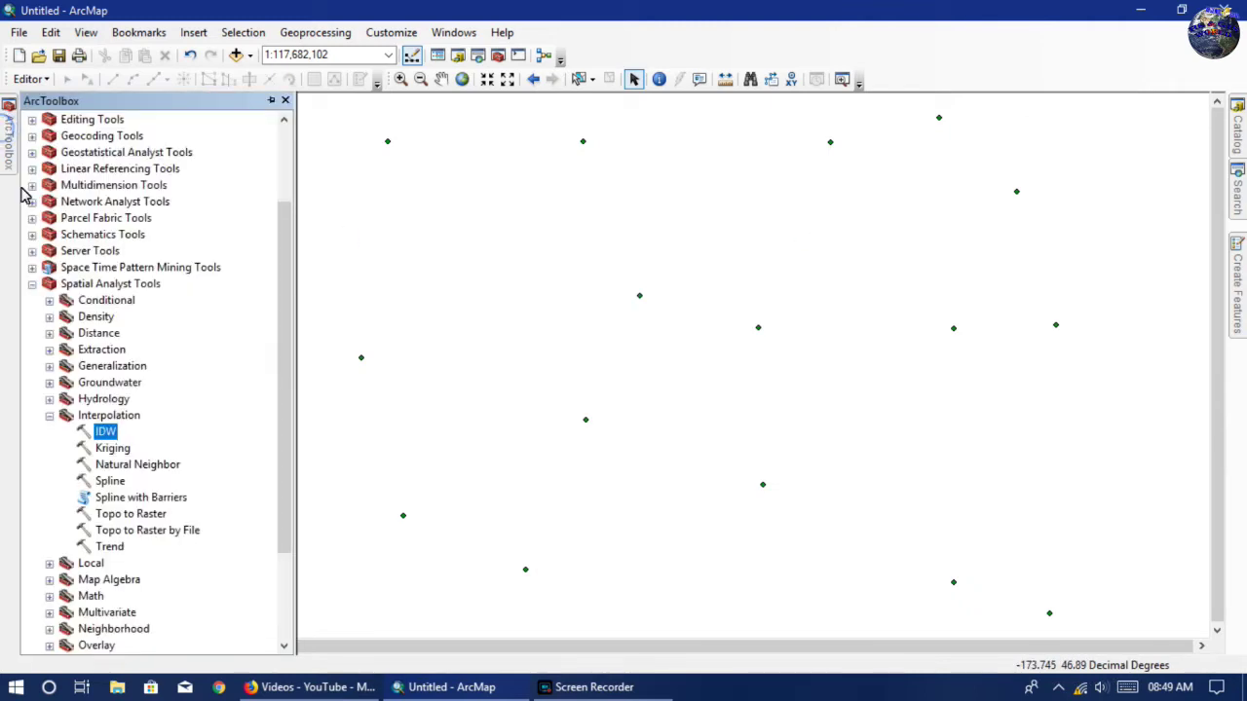
pyautogui.click(50, 416)
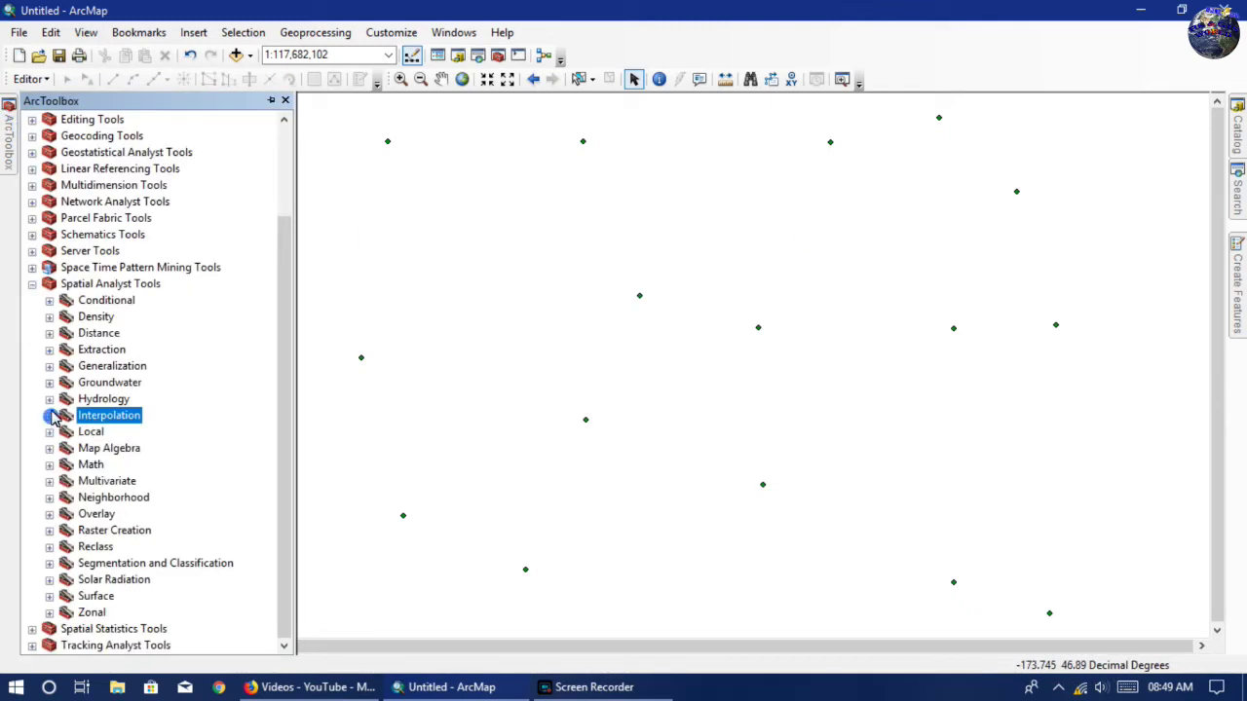
pyautogui.click(32, 283)
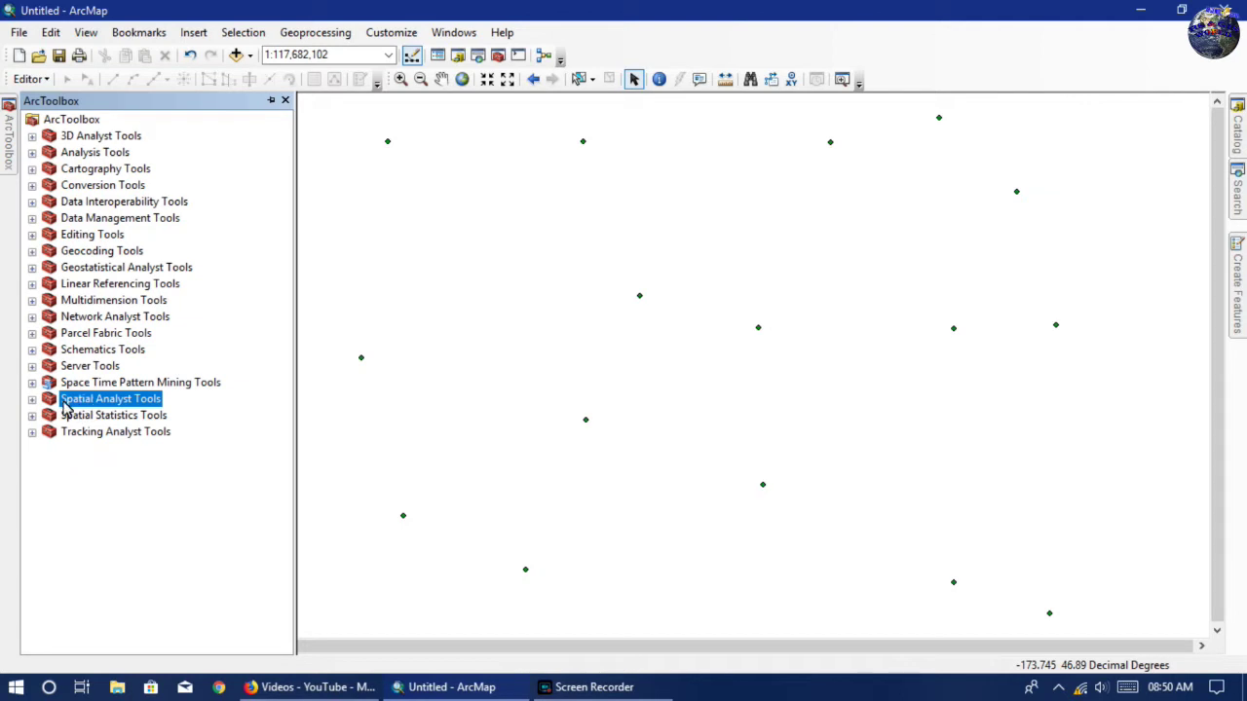
pyautogui.click(31, 401)
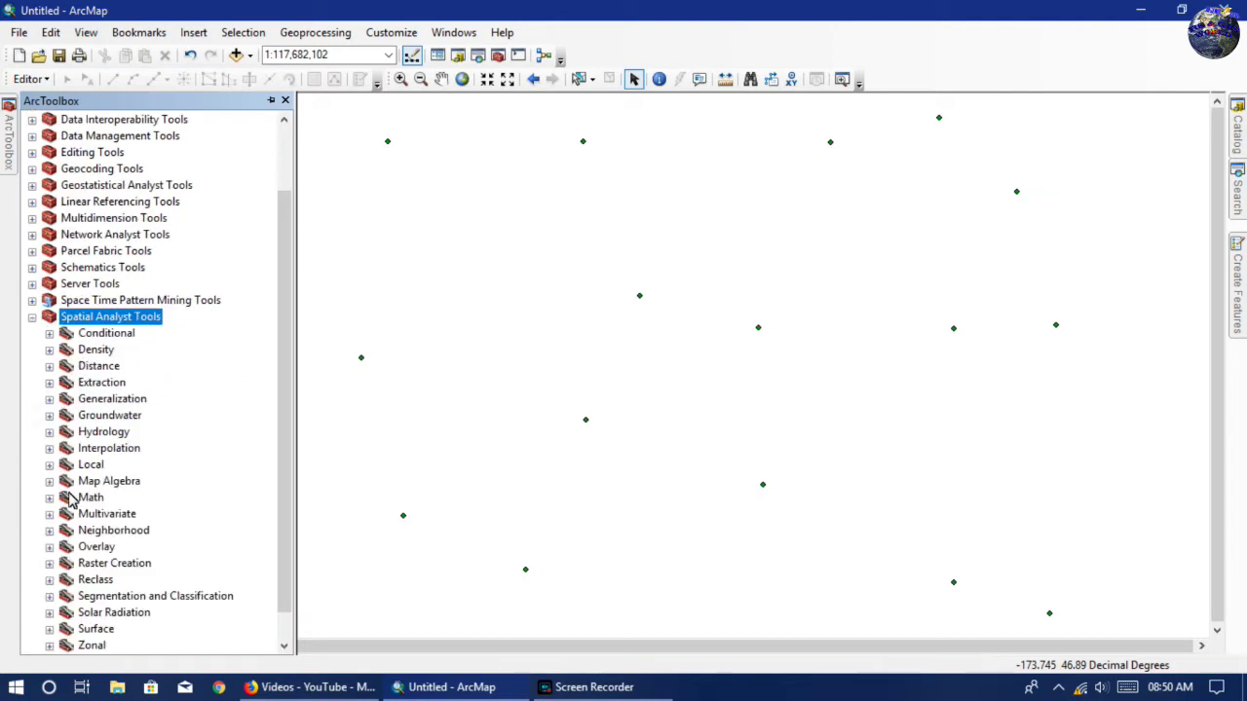
pyautogui.click(50, 448)
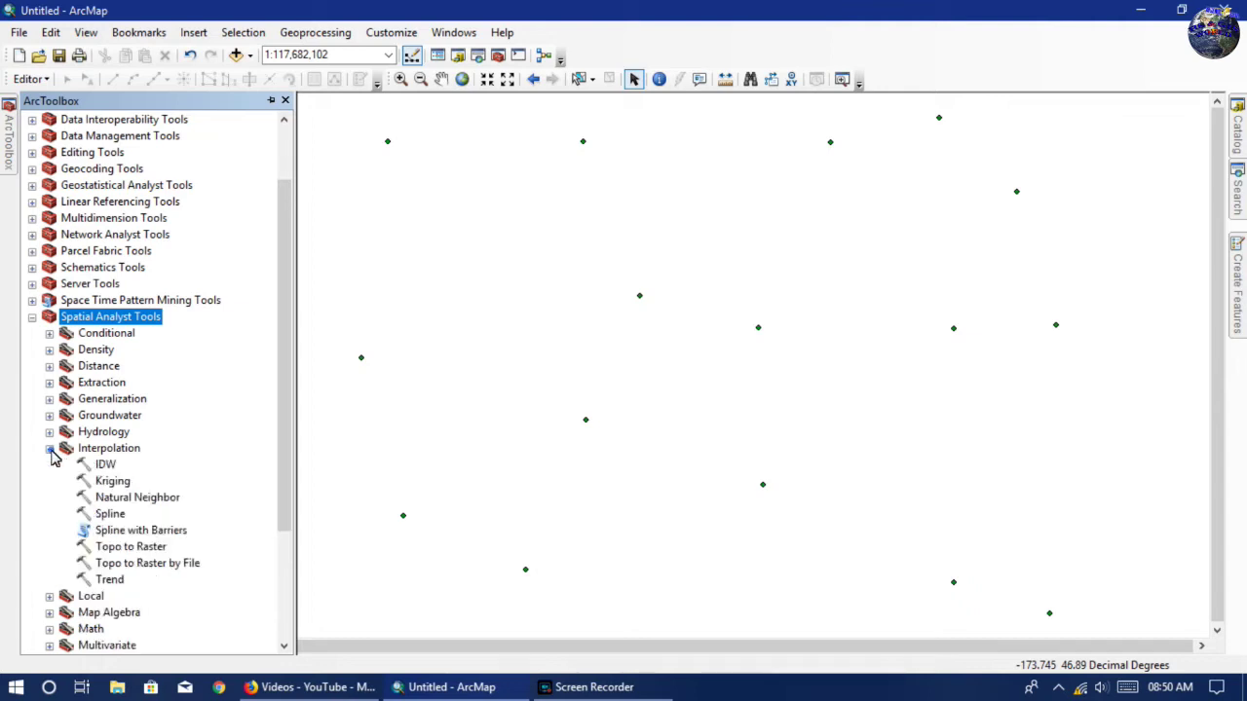
pyautogui.doubleClick(105, 465)
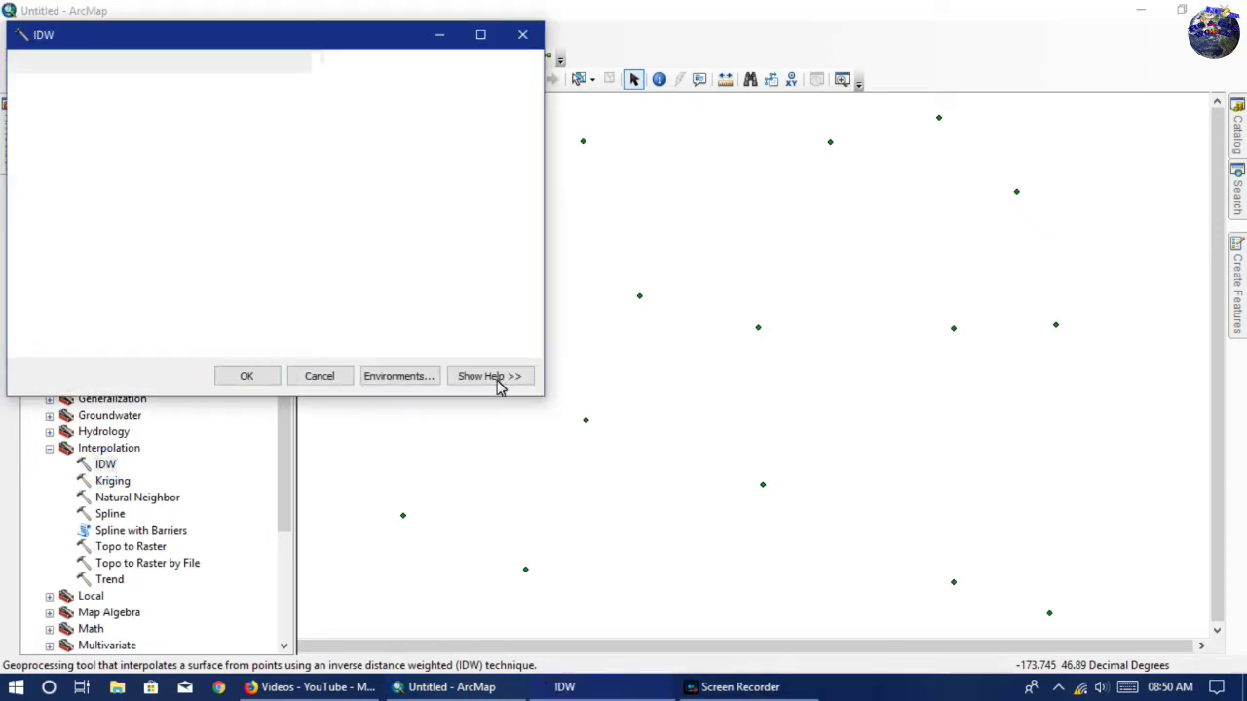
# Set the IDW input point features to interpolation and the Z value field to water_qual.
pyautogui.click(474, 92)
pyautogui.click(475, 93)
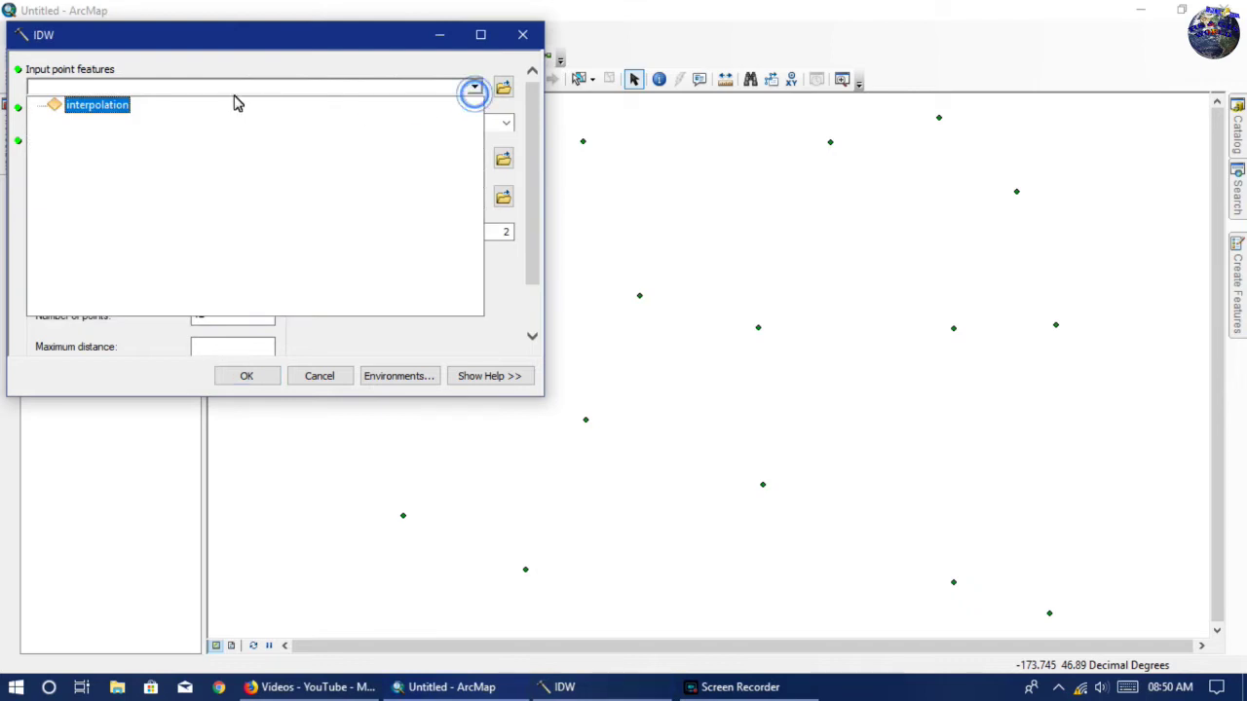
pyautogui.click(75, 109)
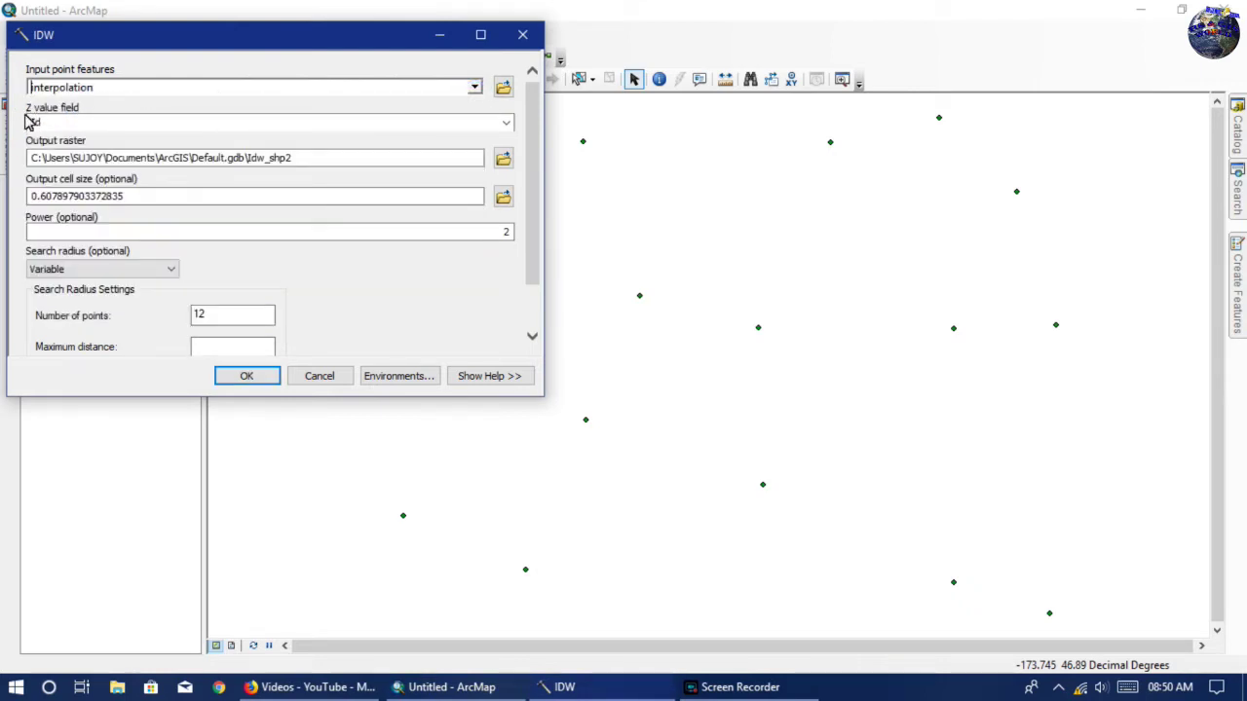
pyautogui.click(505, 122)
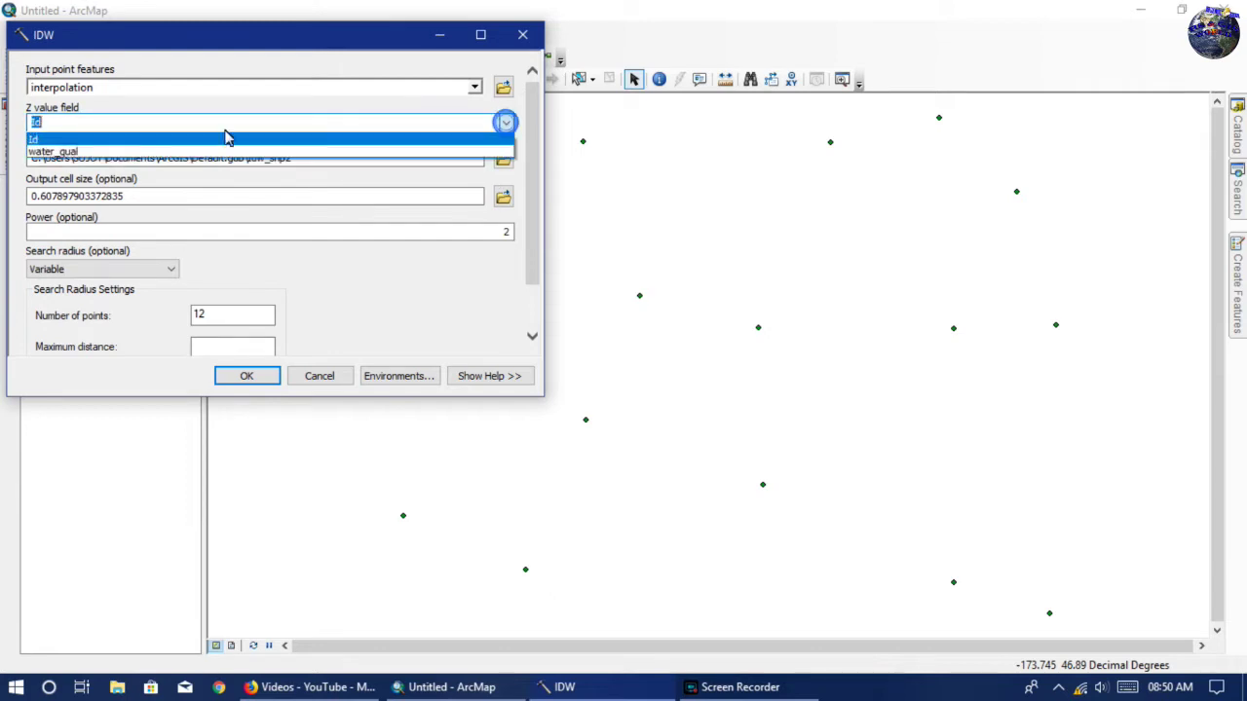
pyautogui.click(41, 153)
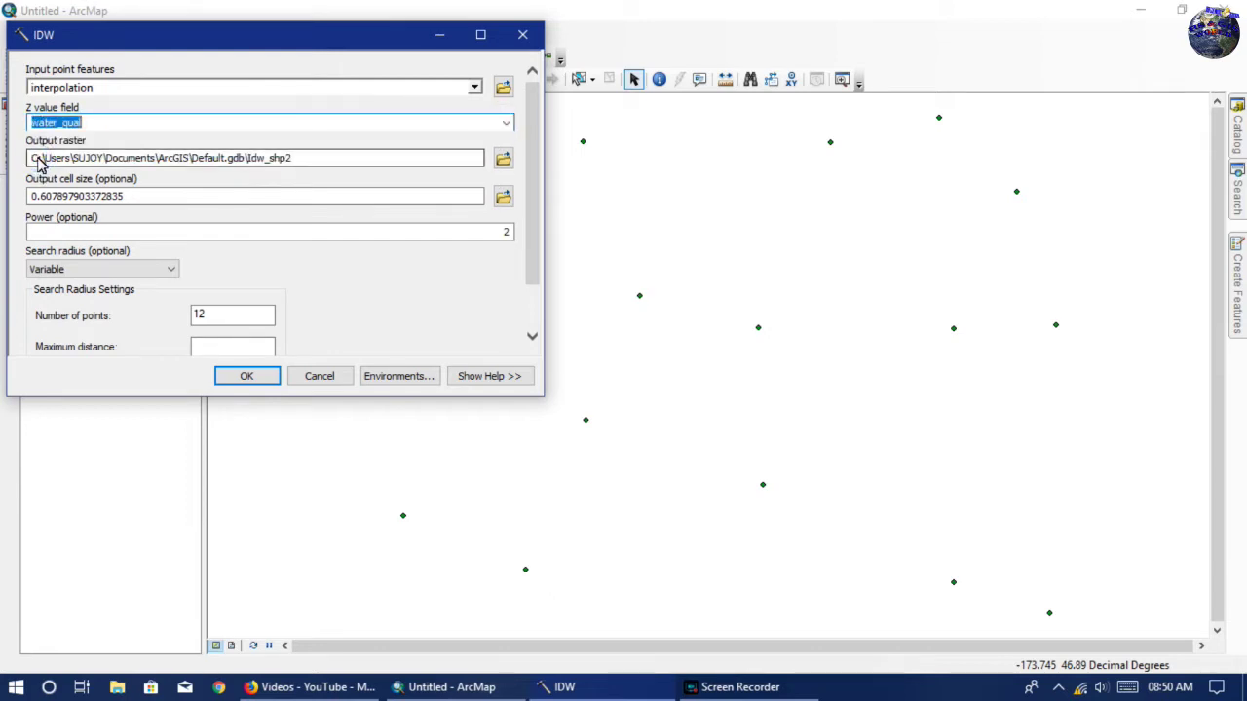
# Run IDW with an output cell size of 0.5, saving the raster as interpolation_final.img in the Youtube folder.
pyautogui.click(502, 158)
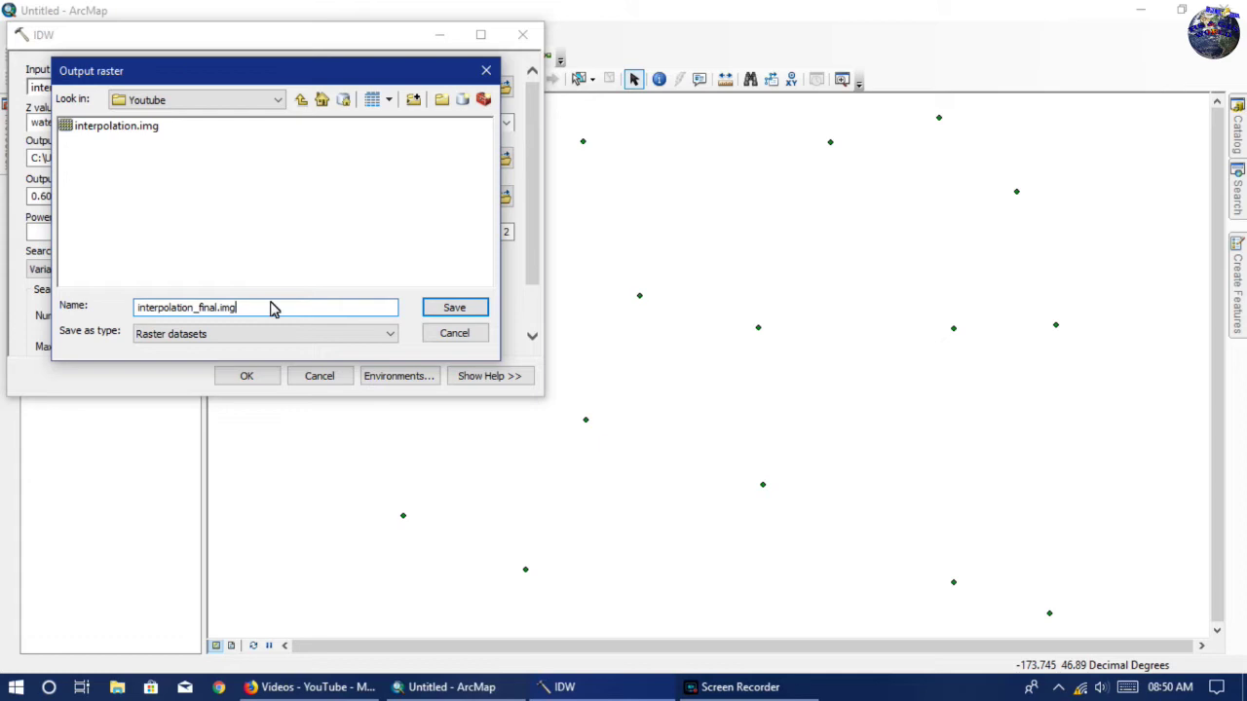
pyautogui.click(450, 308)
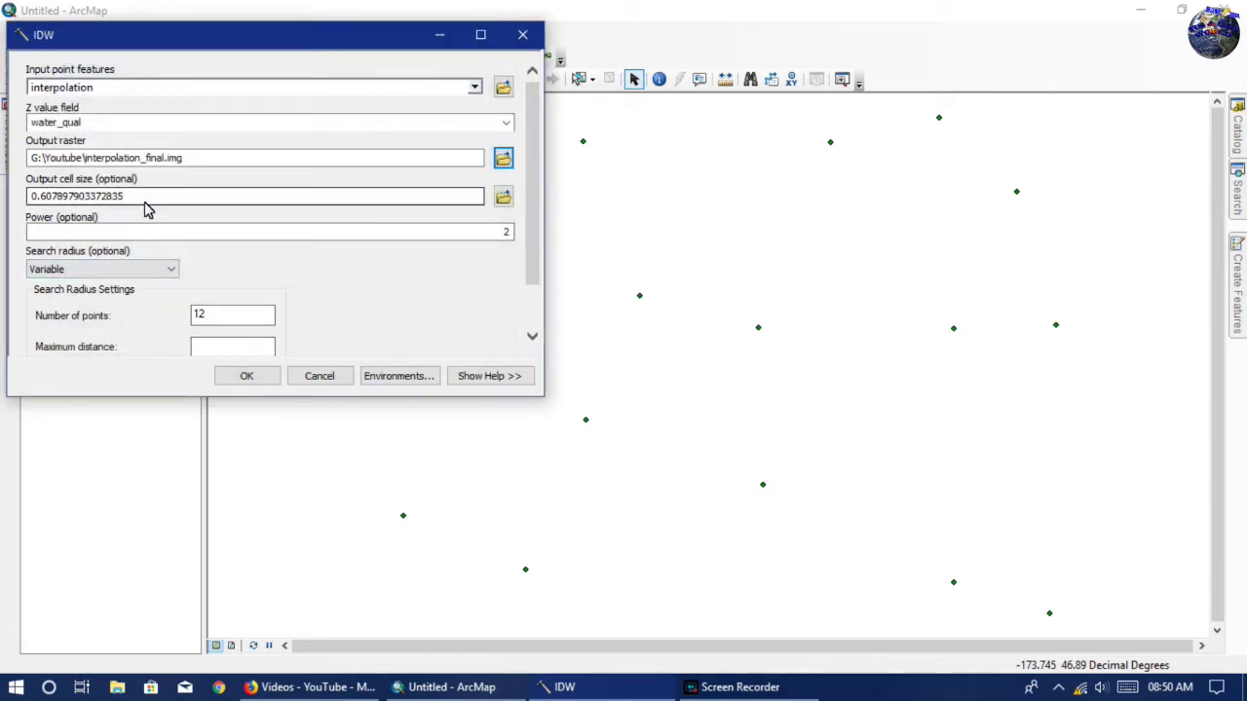
pyautogui.doubleClick(144, 199)
pyautogui.write('0.5')
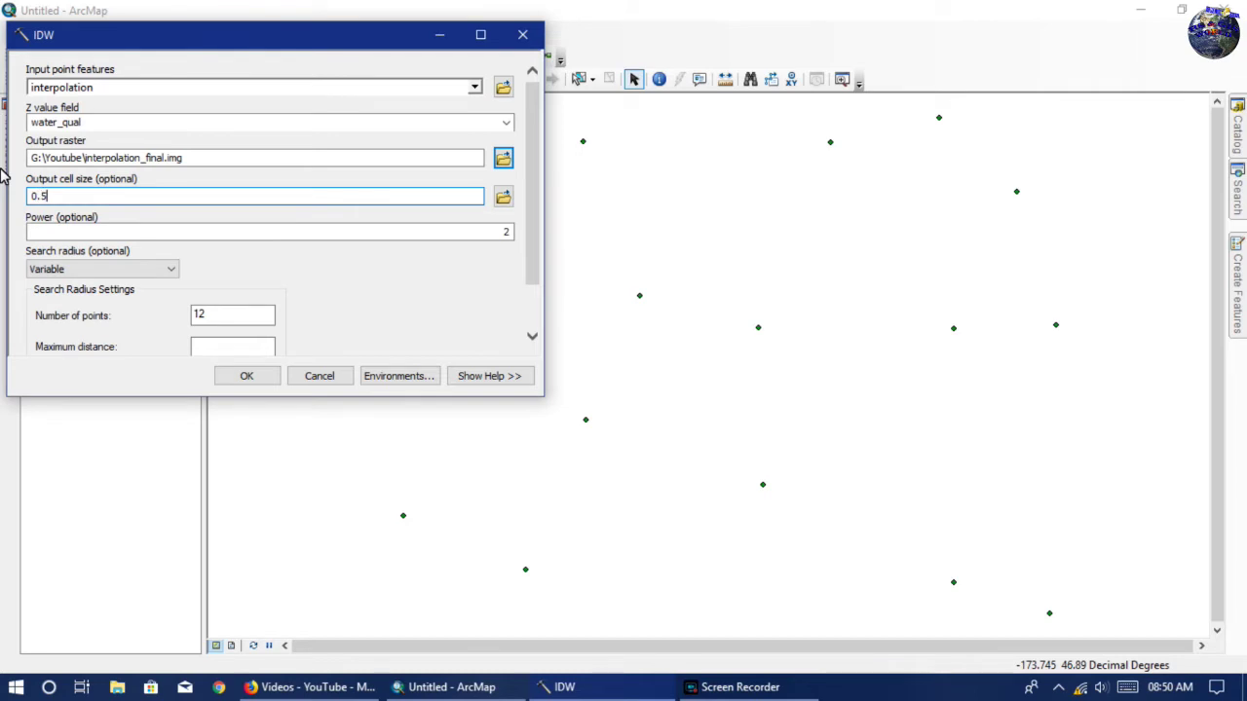
pyautogui.click(243, 376)
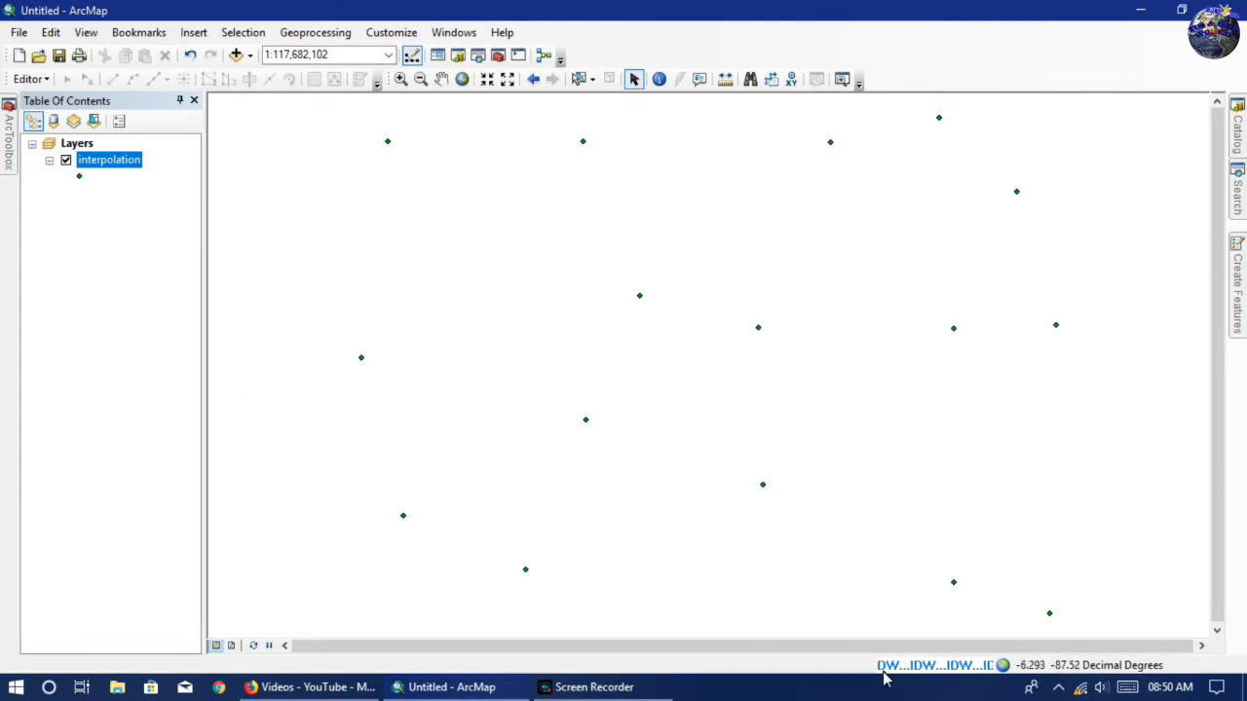
pyautogui.click(313, 39)
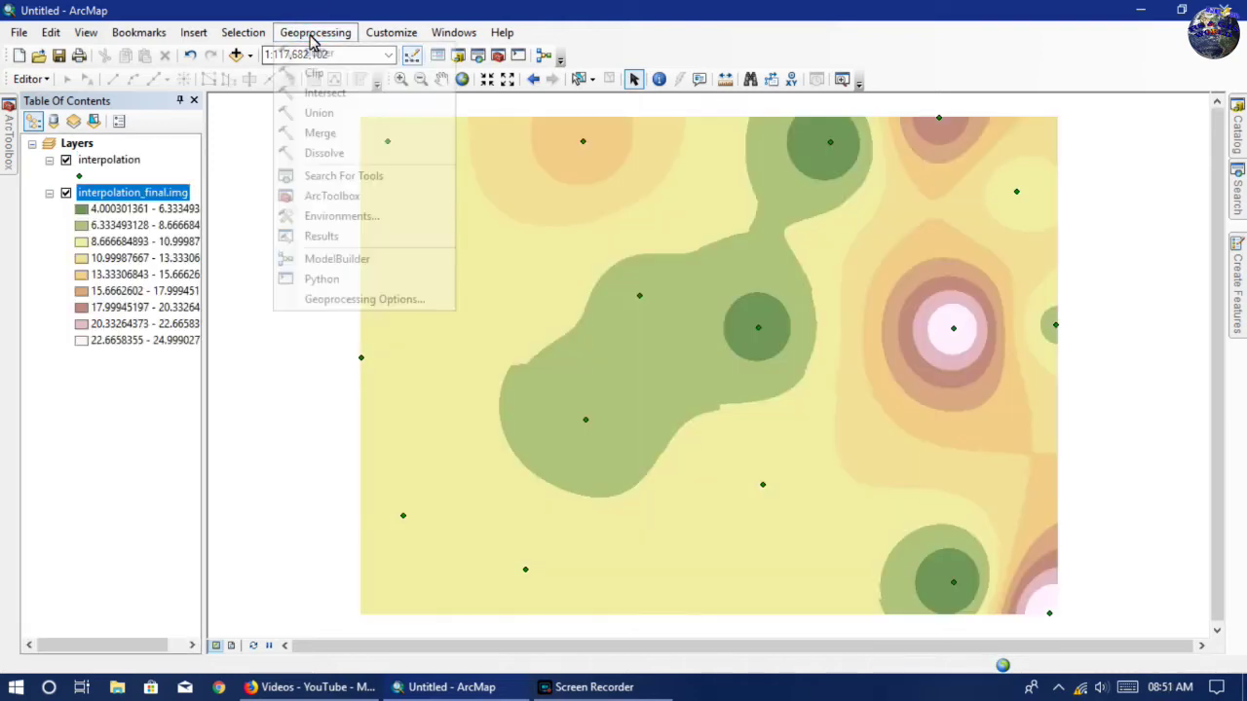
pyautogui.click(274, 422)
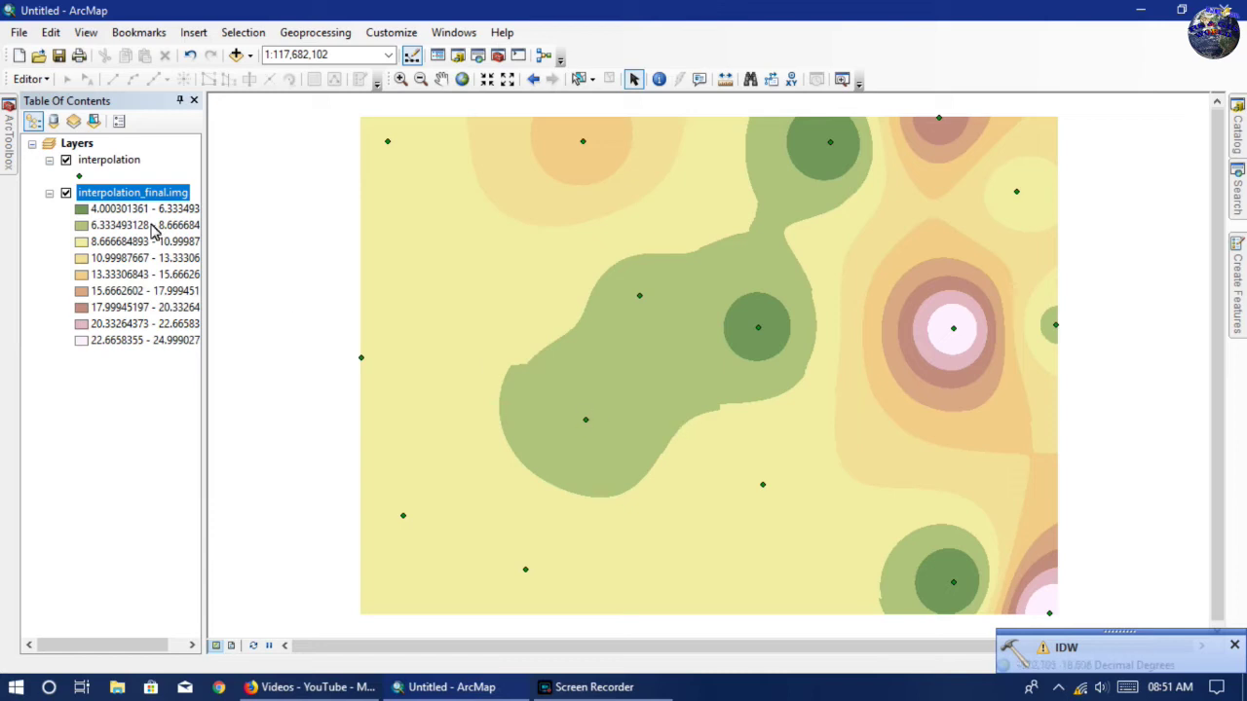
# Hide the interpolation point layer and identify the pixel values of interpolation_final.img at several locations across the raster.
pyautogui.click(65, 159)
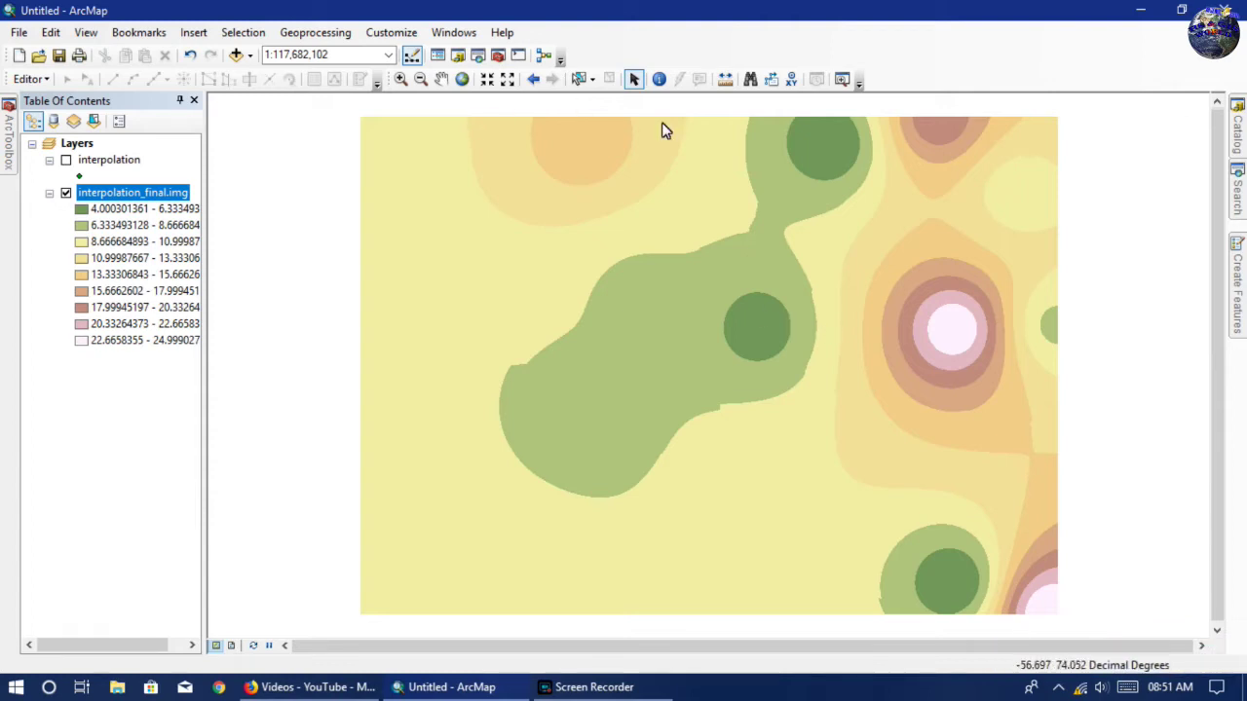
pyautogui.click(660, 80)
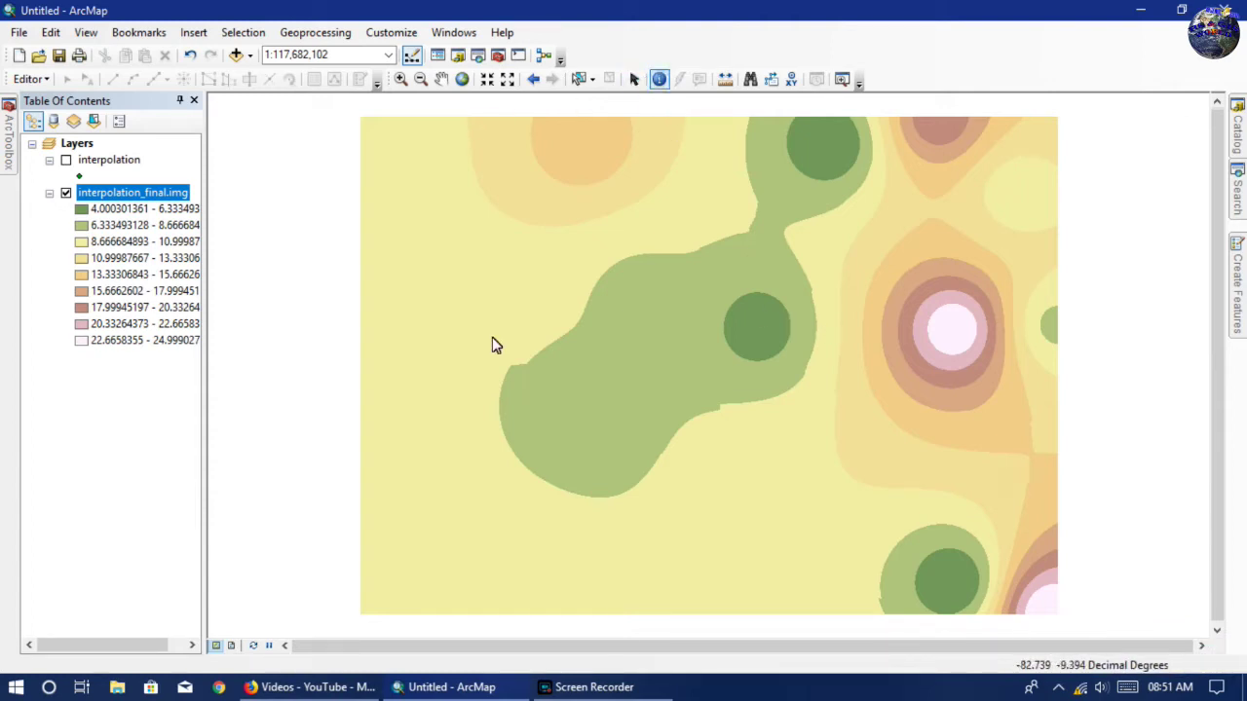
pyautogui.click(428, 255)
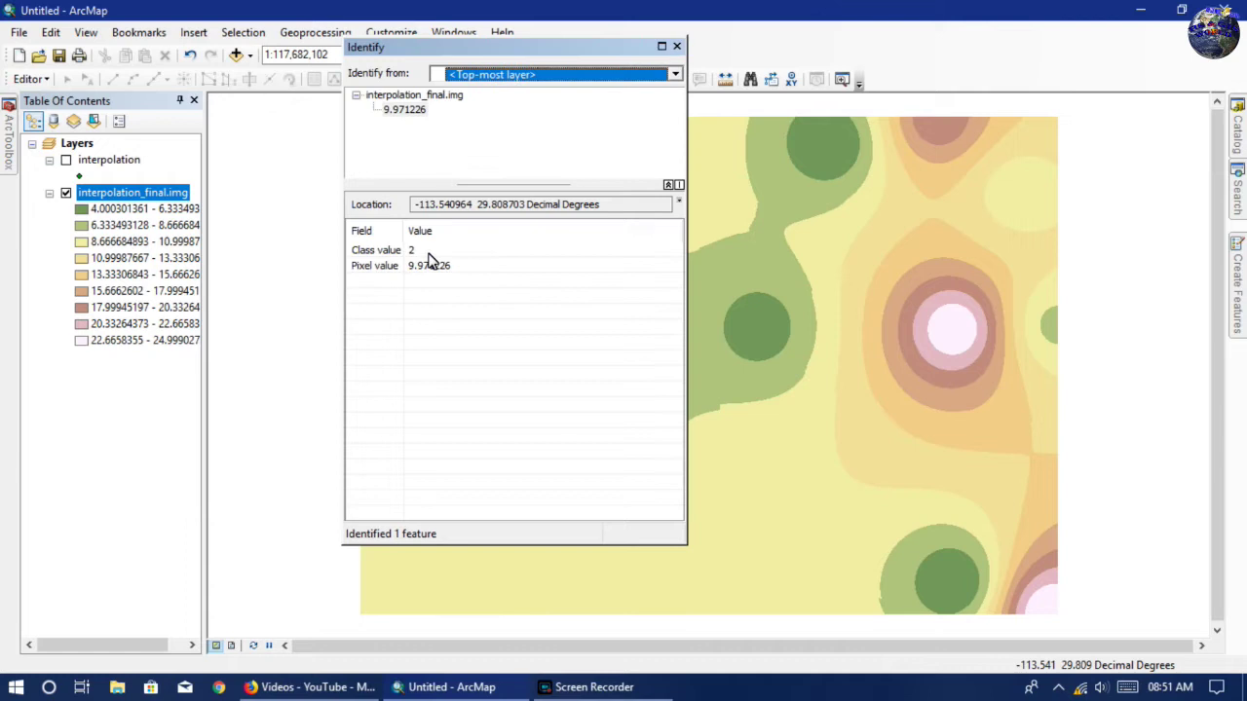
pyautogui.click(868, 499)
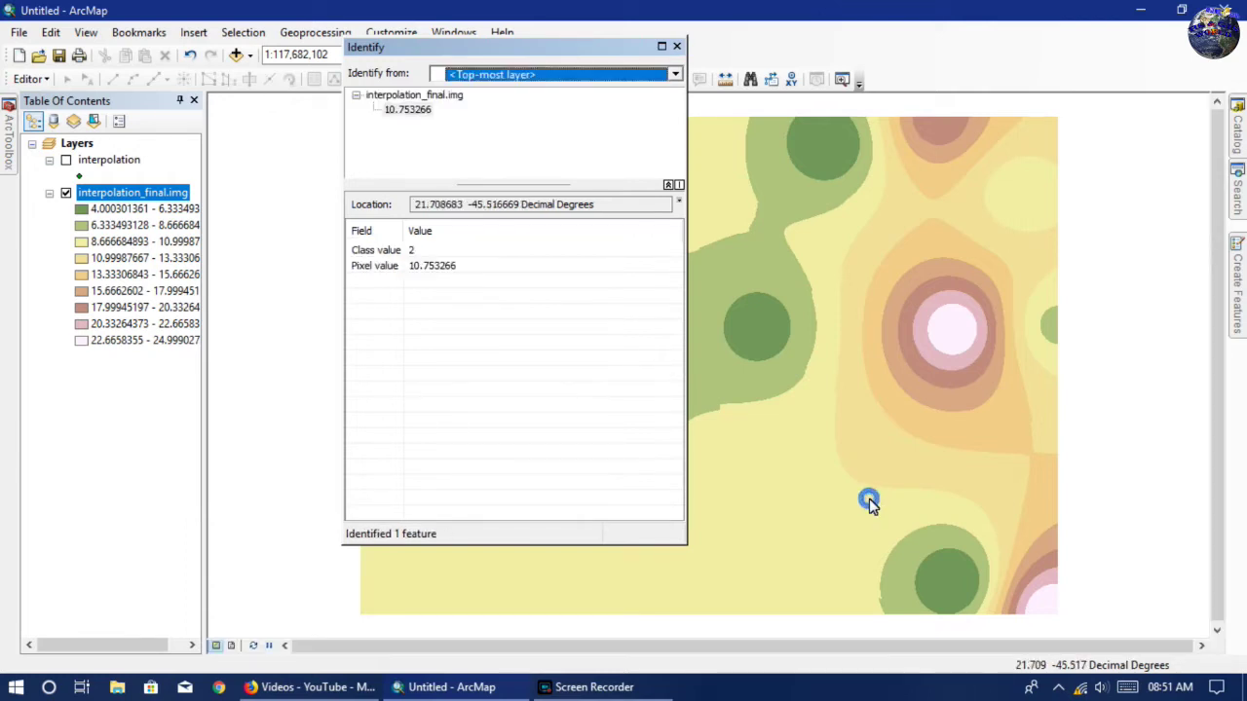
pyautogui.click(749, 323)
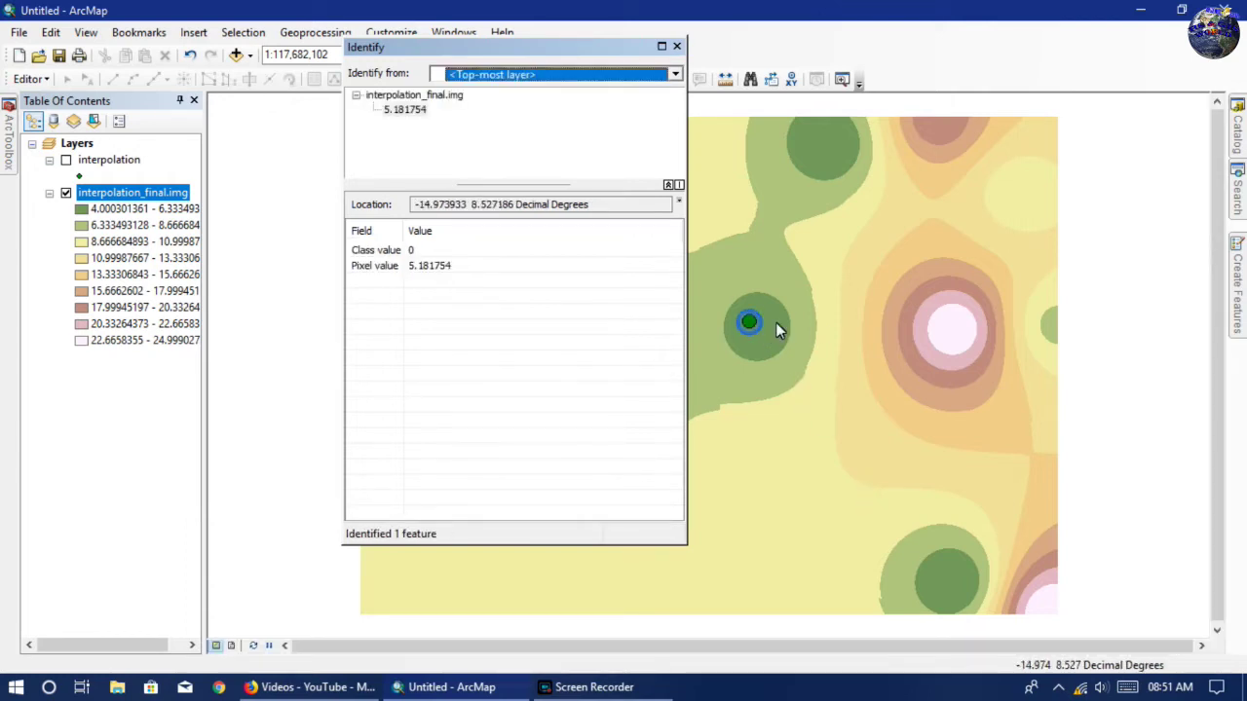
pyautogui.click(940, 341)
pyautogui.click(1008, 209)
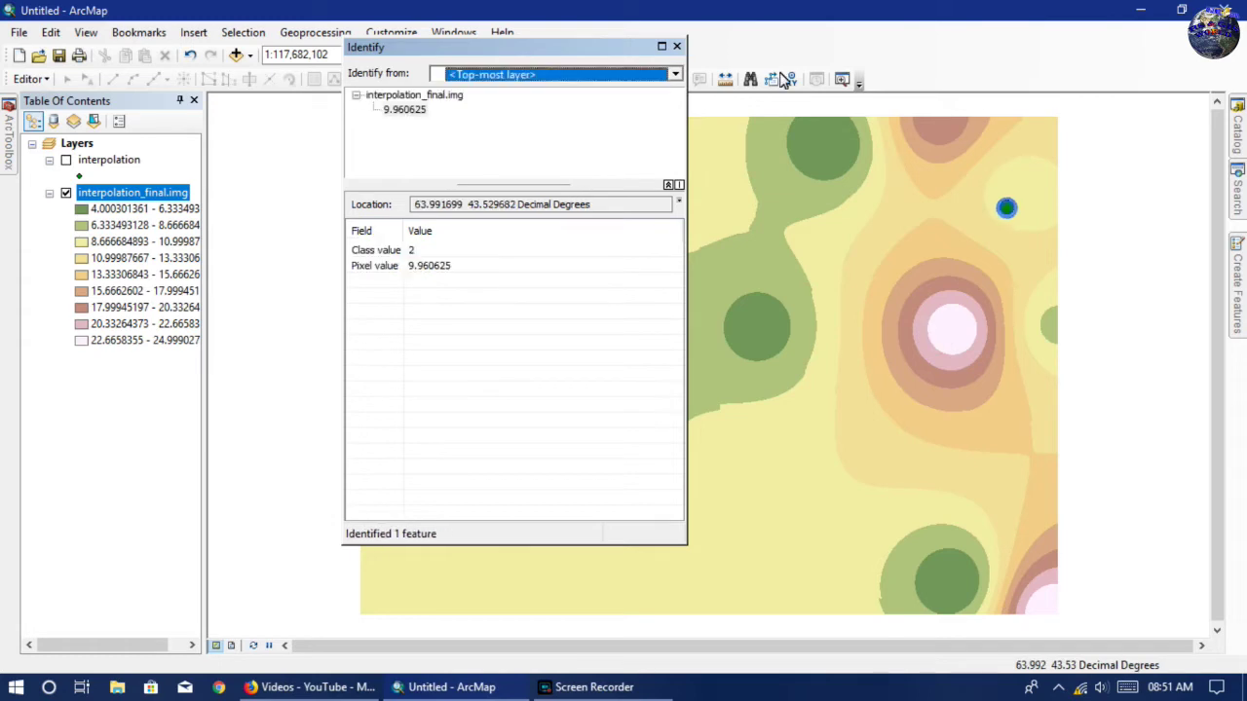
pyautogui.click(677, 47)
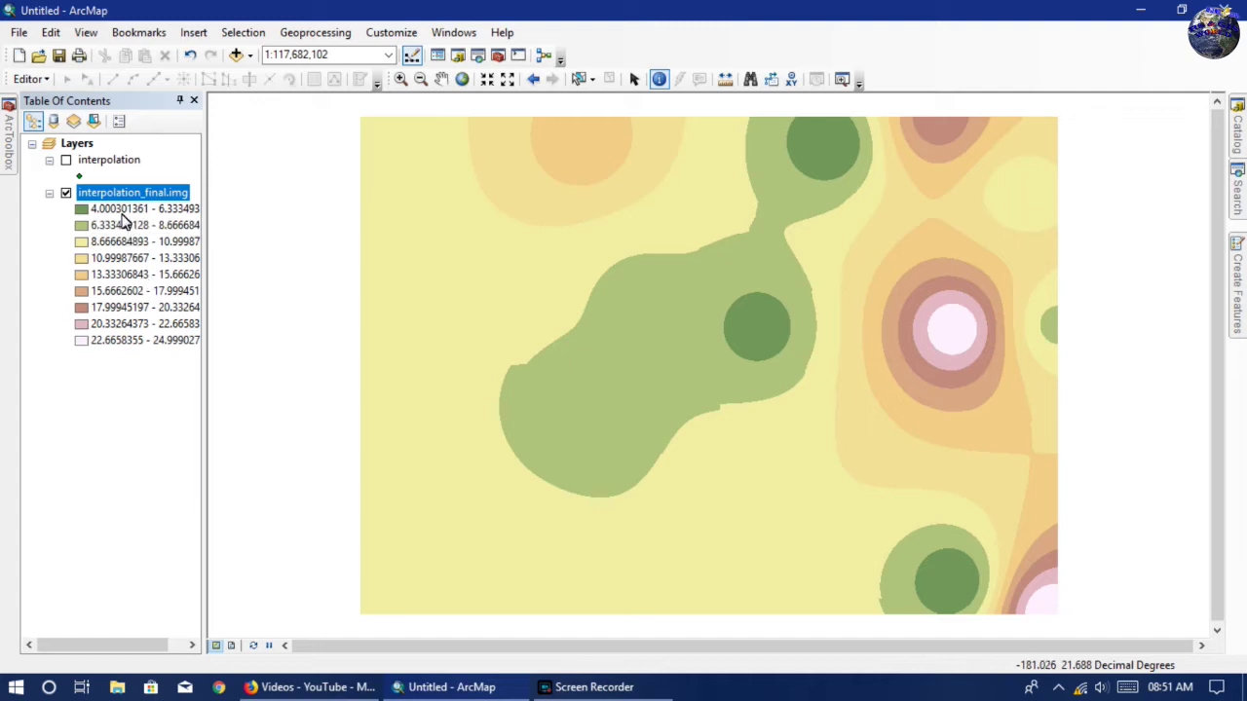
# Set the classified symbology of interpolation_final.img to 5 classes in its layer properties.
pyautogui.rightClick(120, 194)
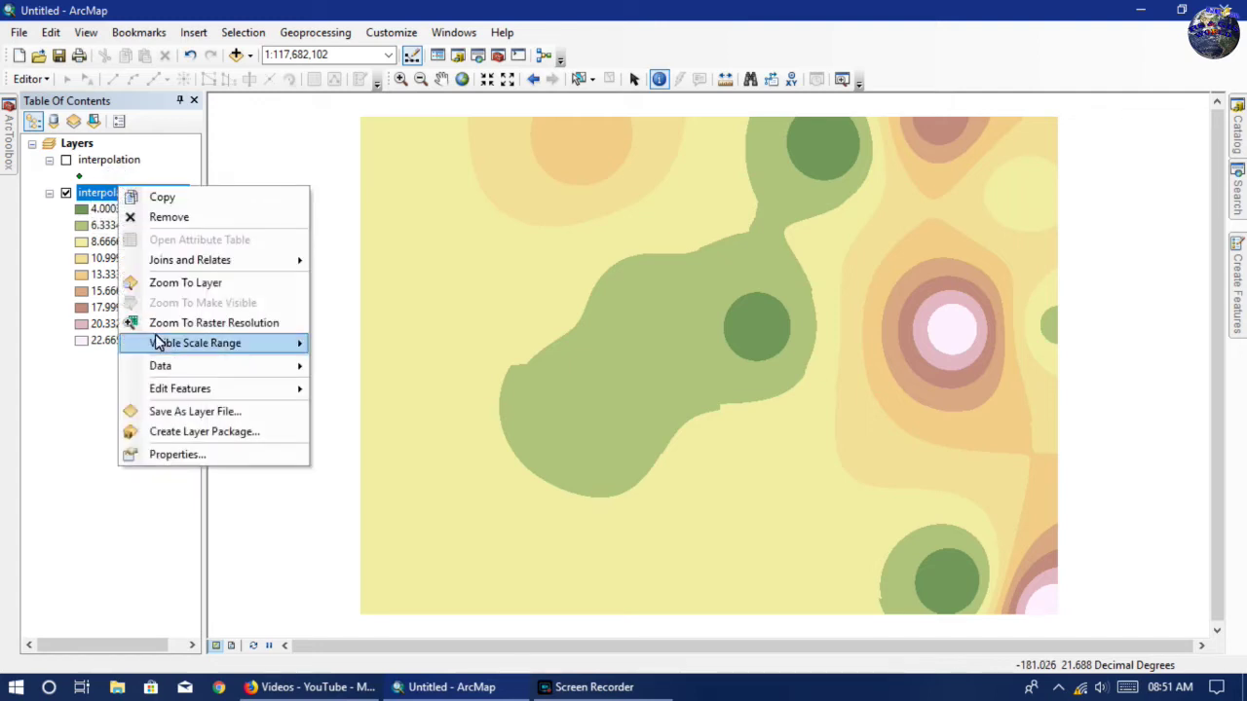
pyautogui.click(167, 455)
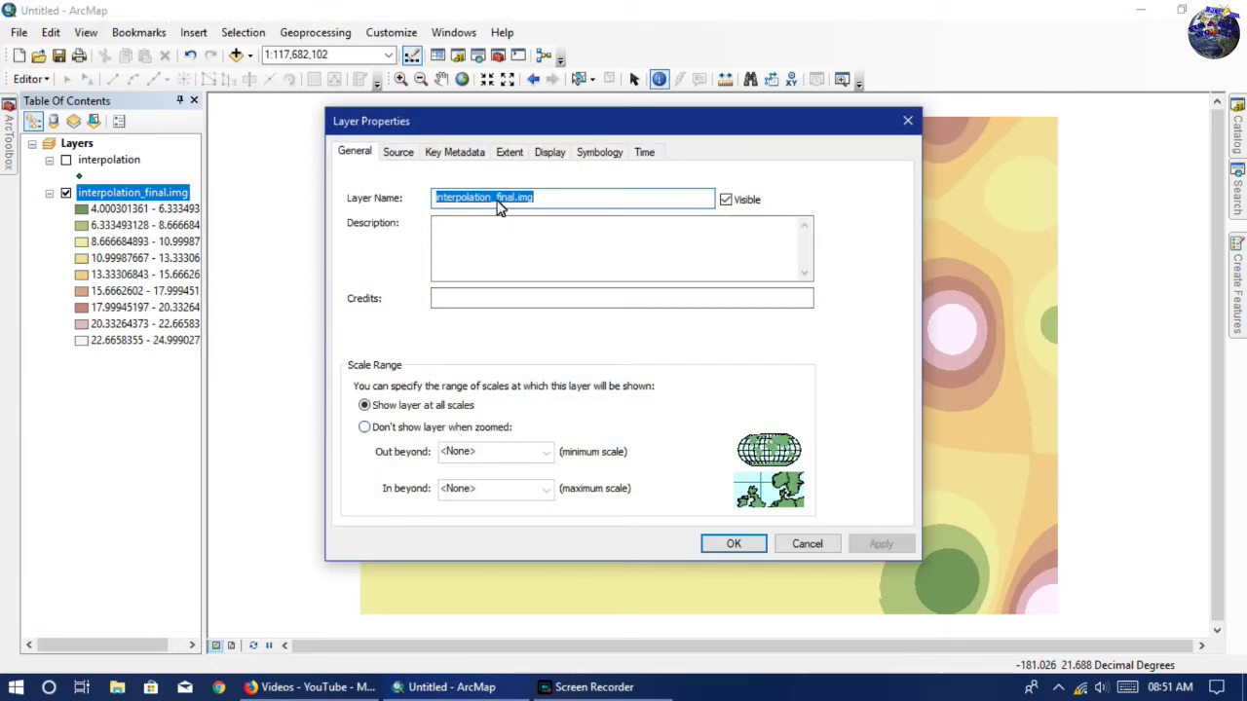
pyautogui.click(596, 154)
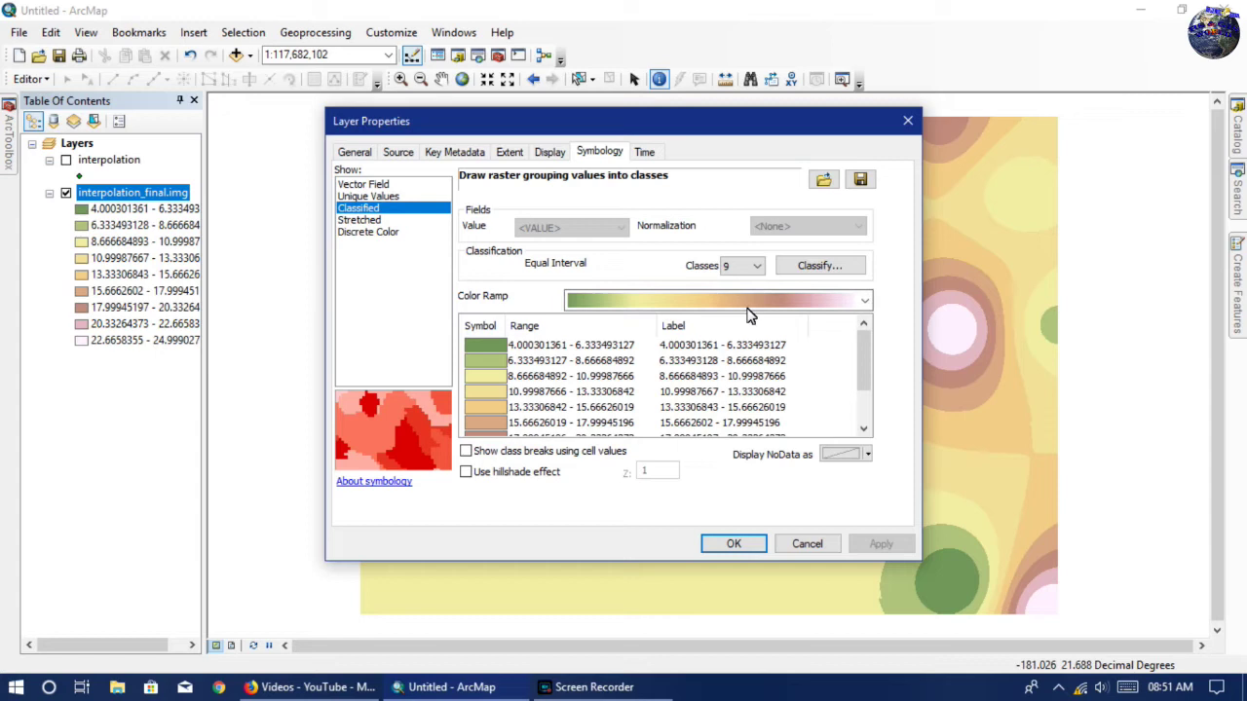
pyautogui.click(757, 267)
pyautogui.scroll(2, 740, 322)
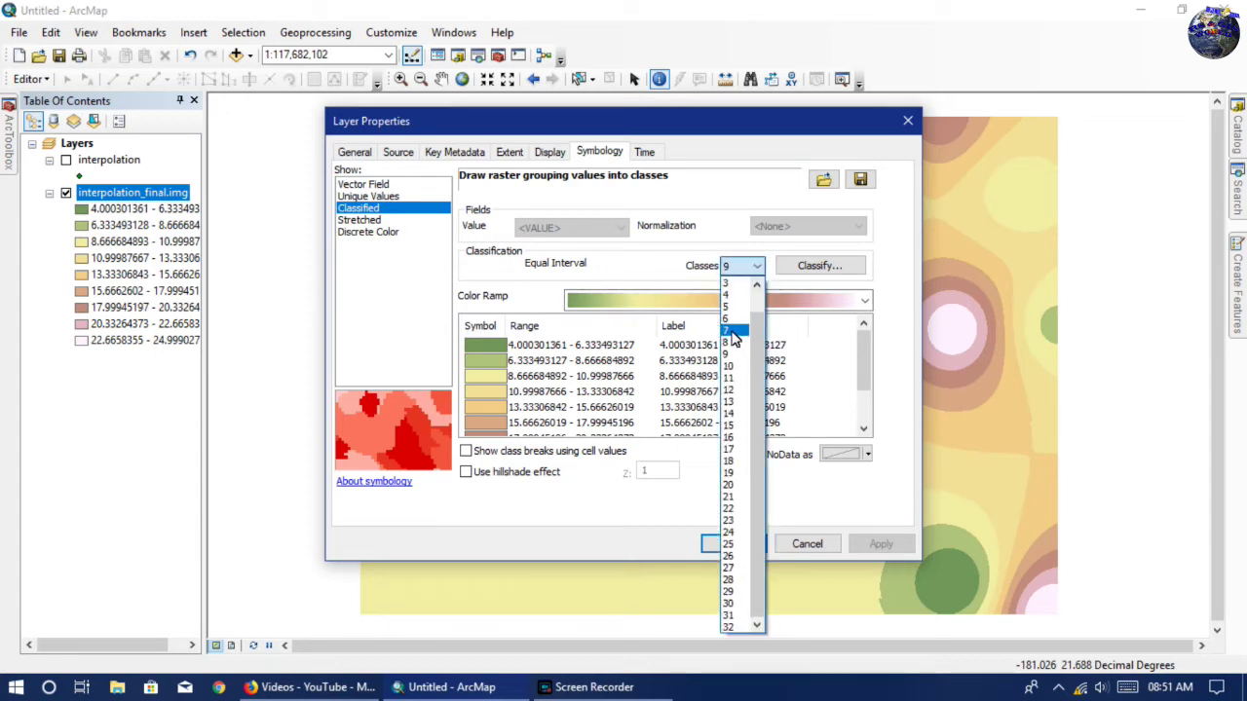
pyautogui.click(733, 310)
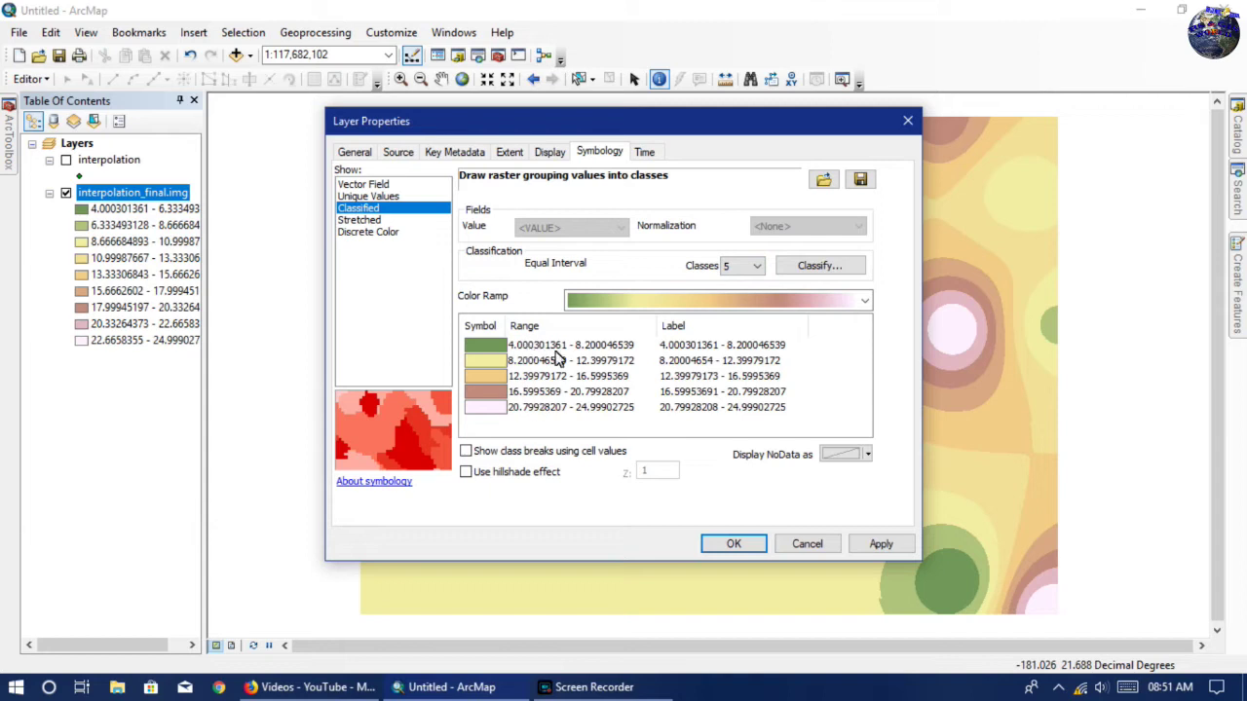
# Label the first class (4.000301361 - 8.200046539) as very low and clear the second class's label.
pyautogui.click(722, 346)
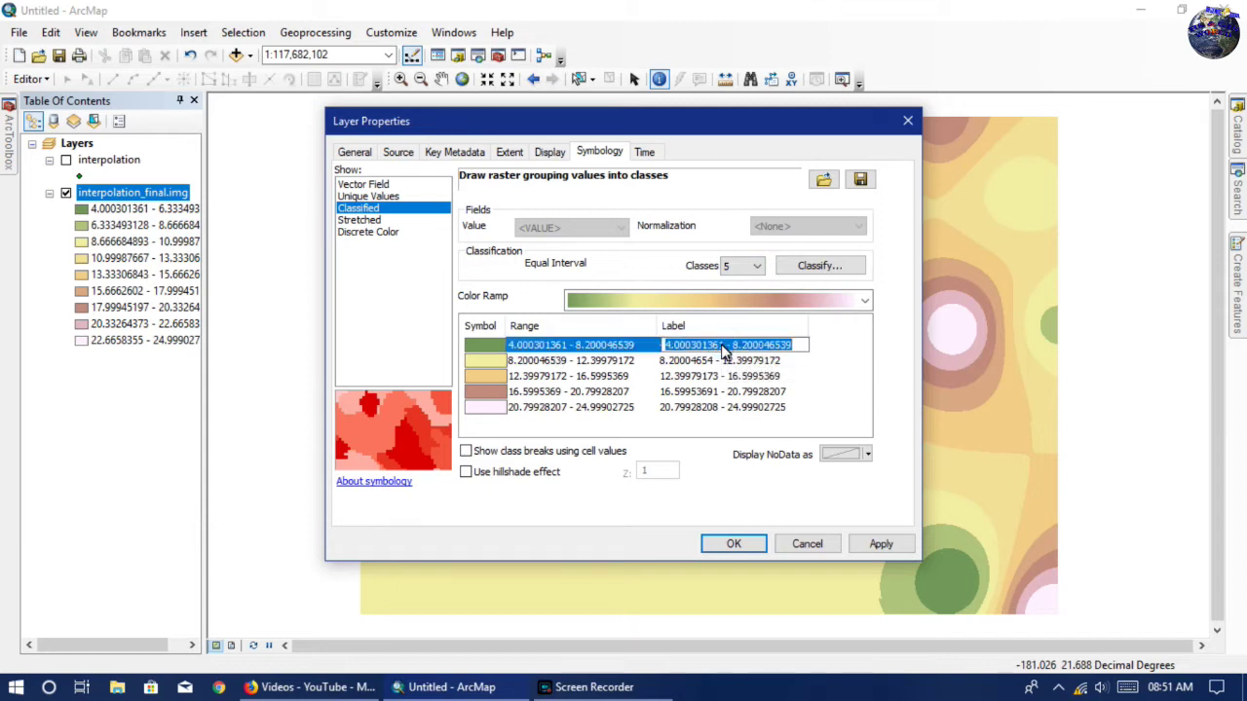
pyautogui.press('BackSpace')
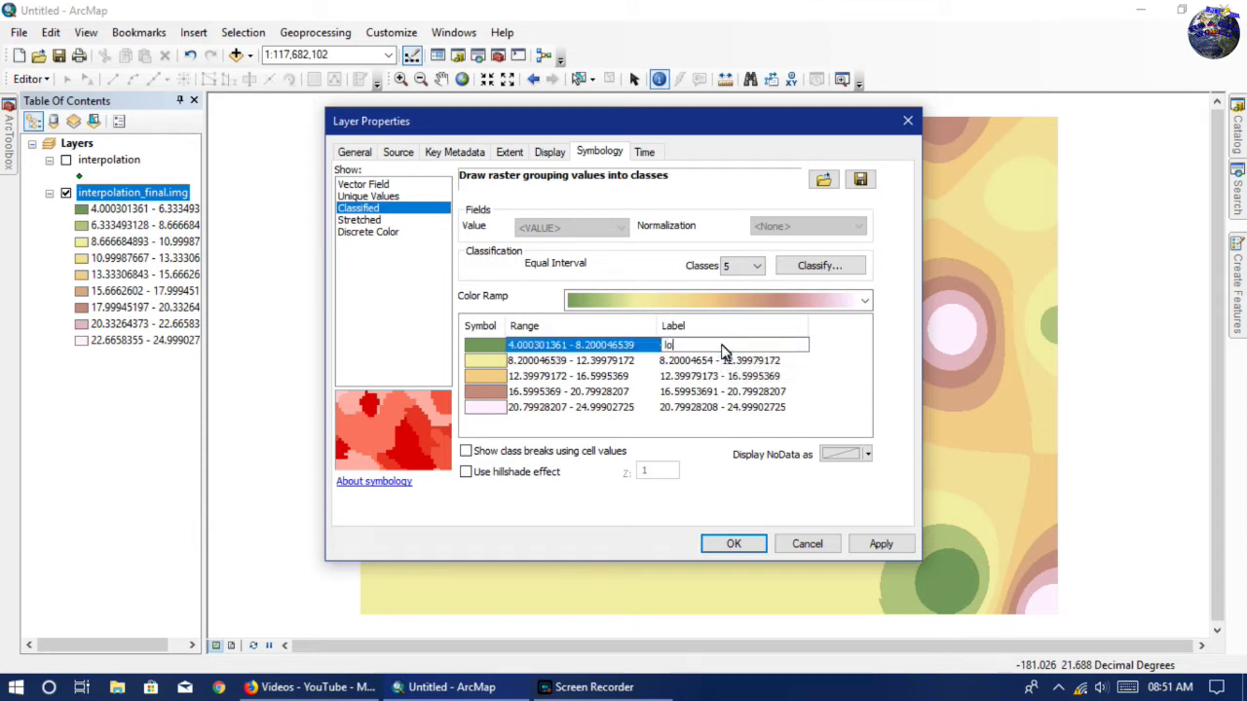
pyautogui.write('low')
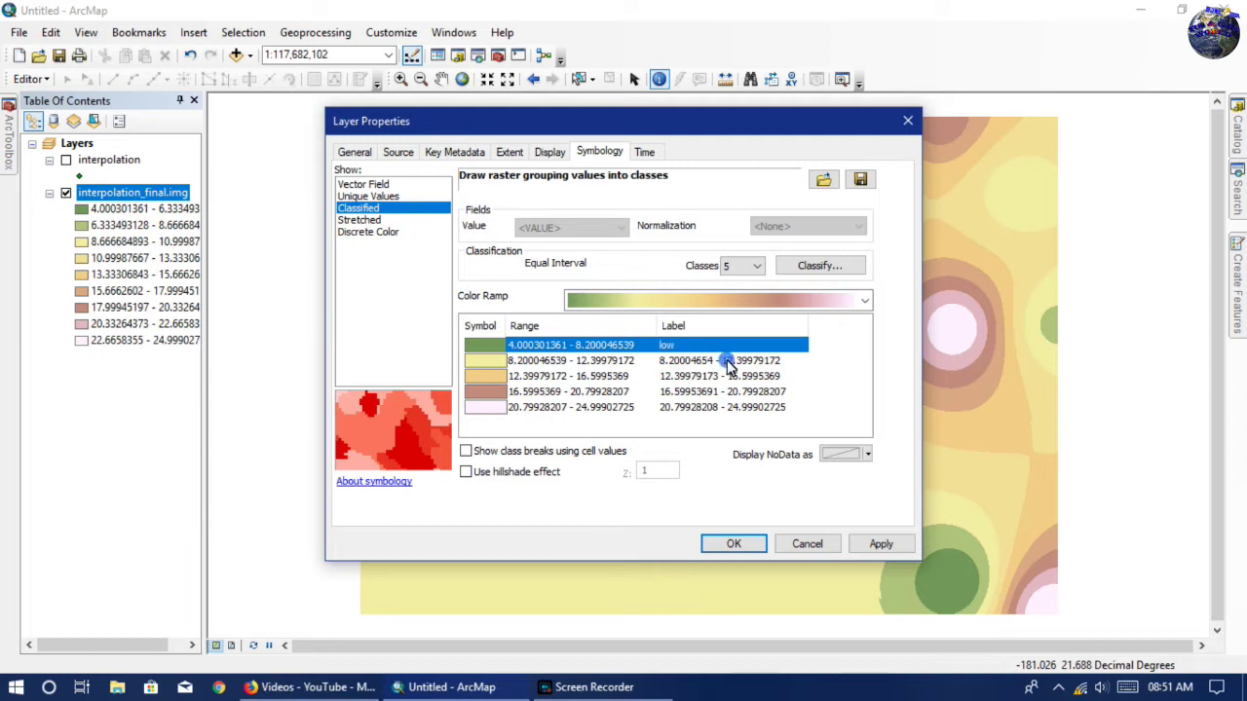
pyautogui.click(729, 362)
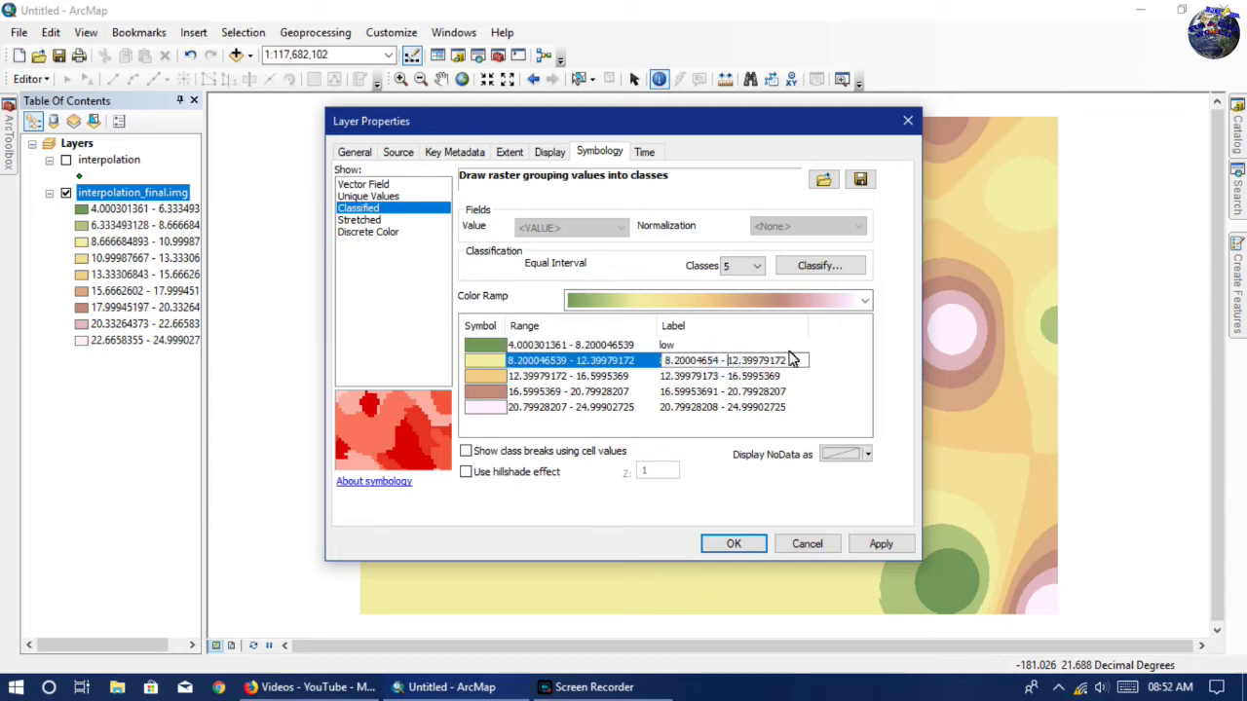
pyautogui.moveTo(797, 368); pyautogui.dragTo(573, 380)
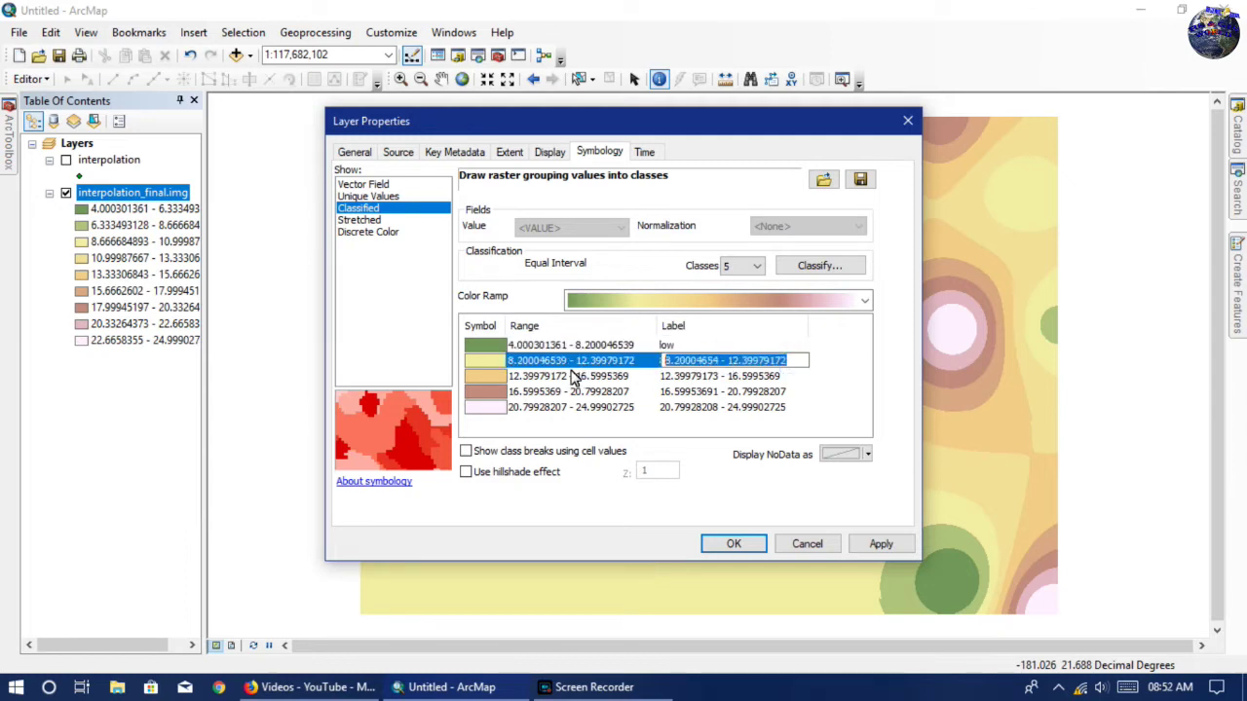
pyautogui.press('BackSpace')
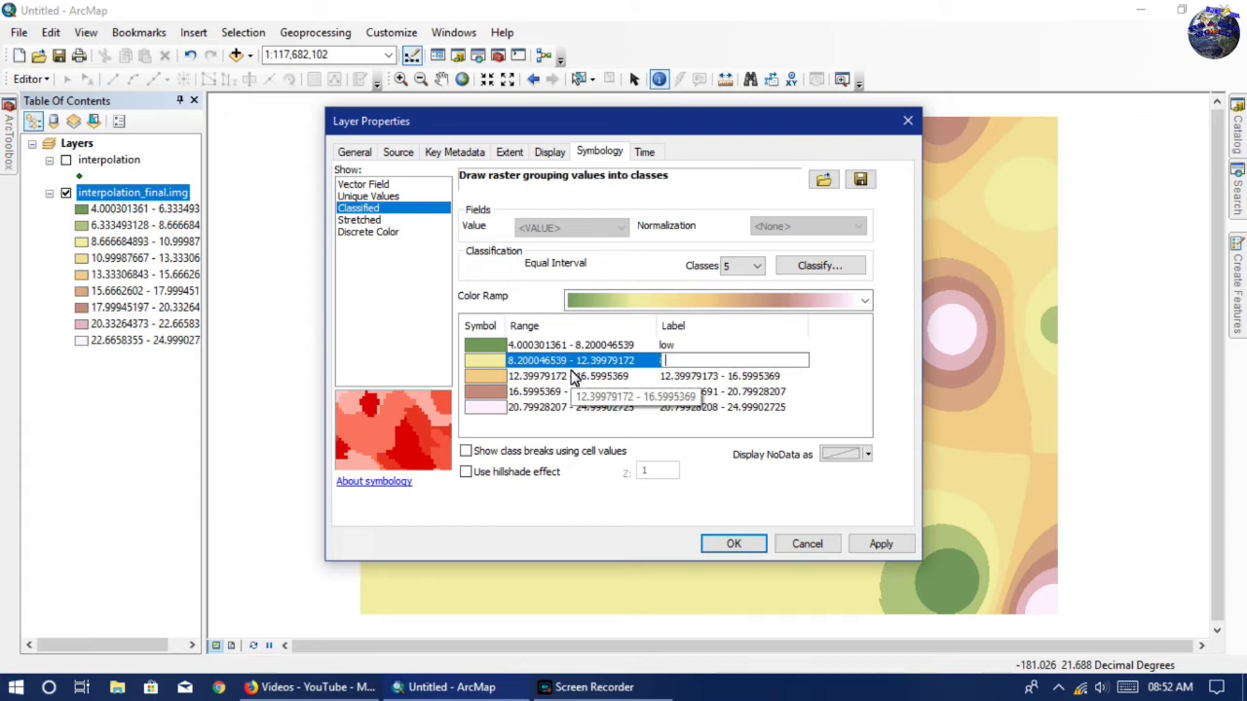
pyautogui.click(696, 351)
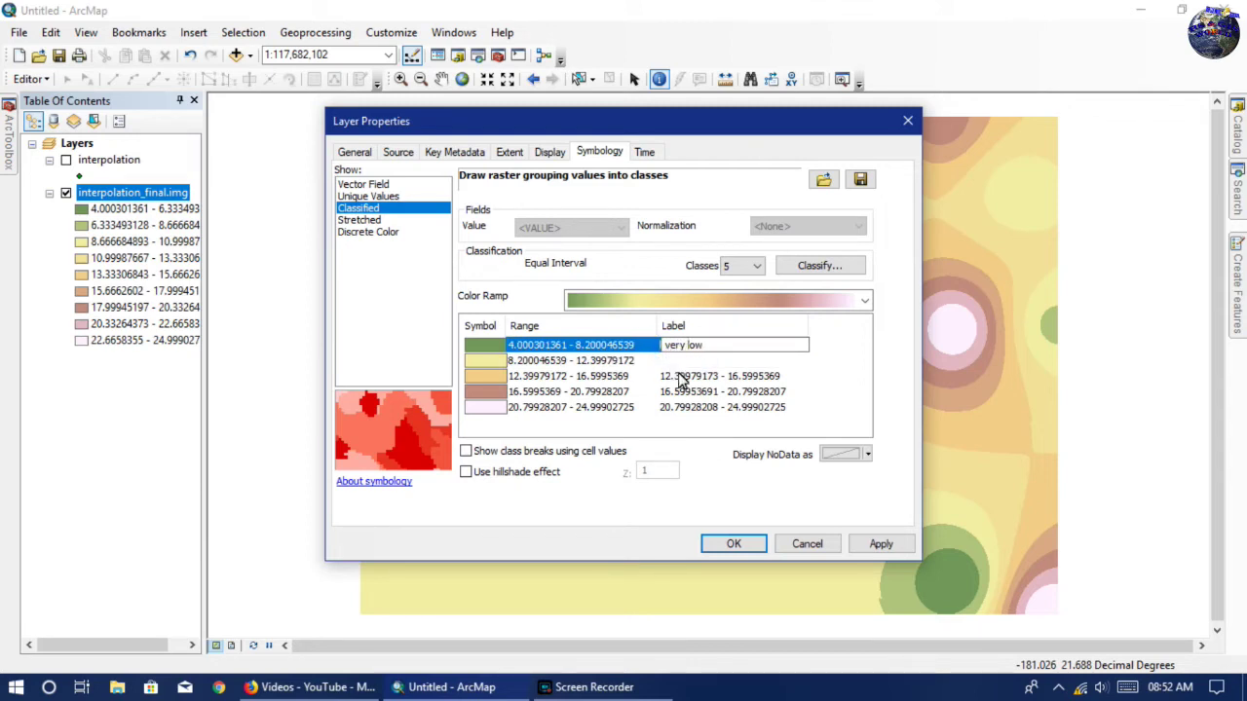
# Label the second class (8.200046539 - 12.39979172) as low and the third class as moderate.
pyautogui.click(682, 380)
pyautogui.write('low')
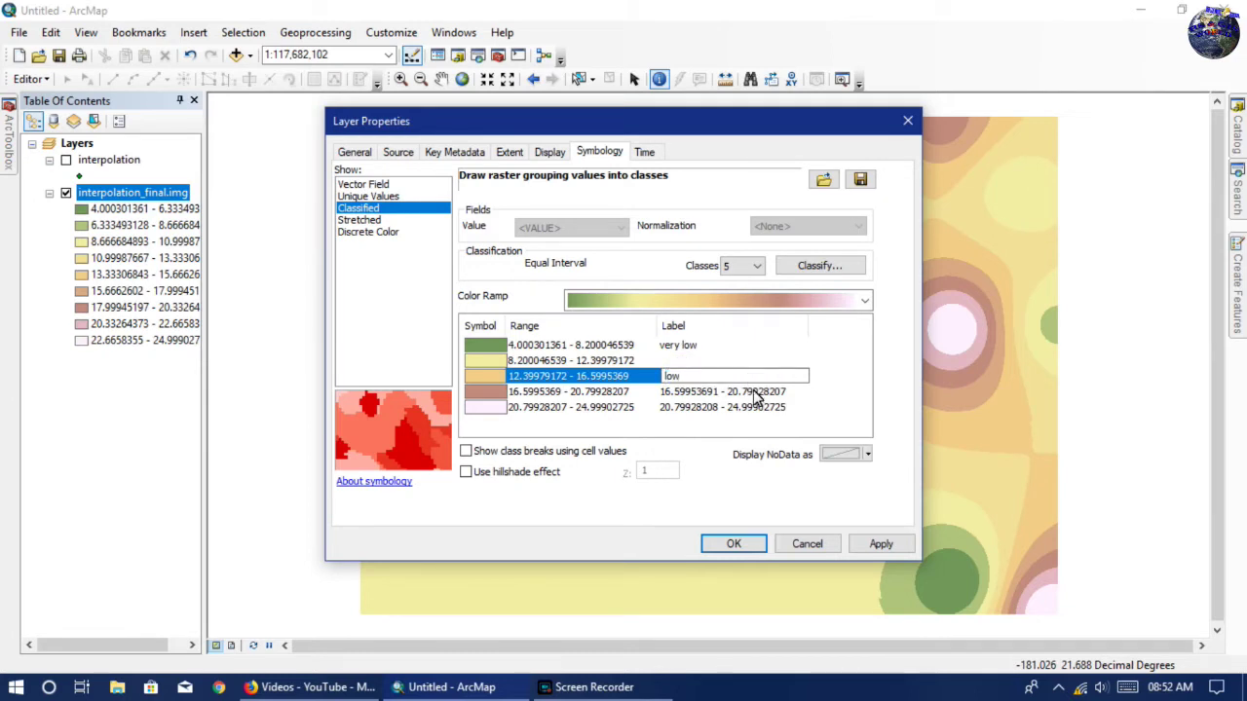
pyautogui.click(753, 395)
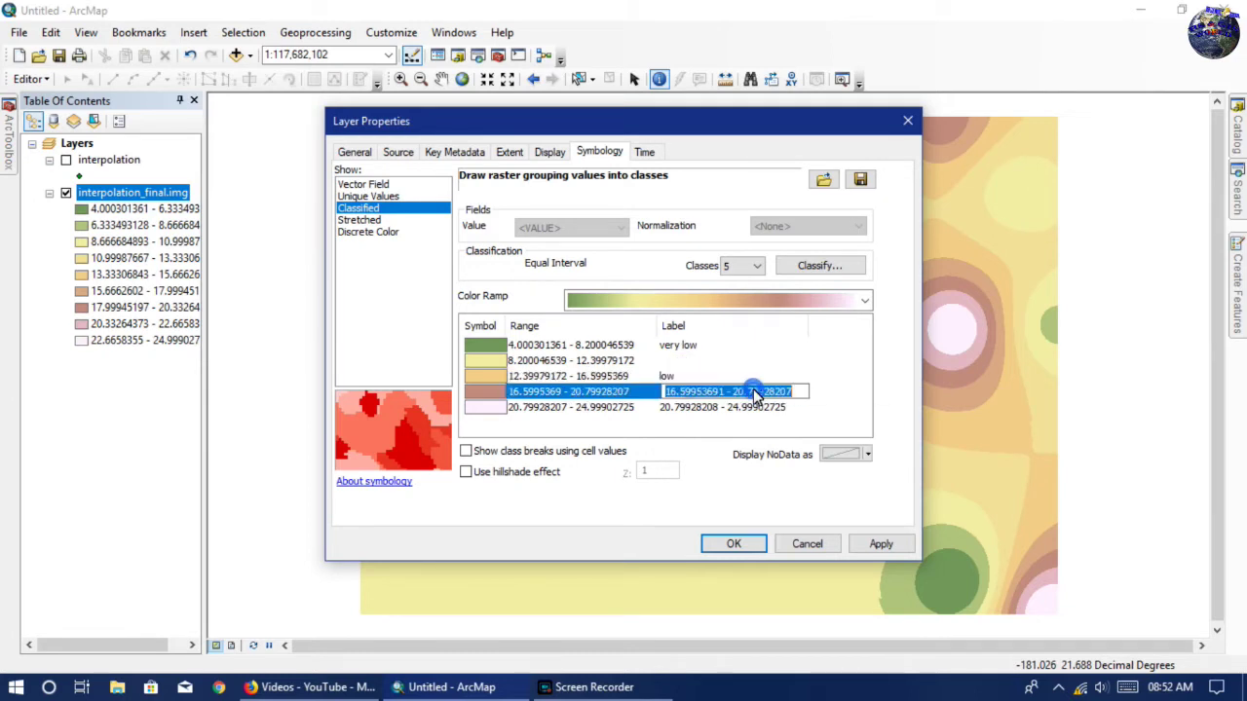
pyautogui.click(682, 361)
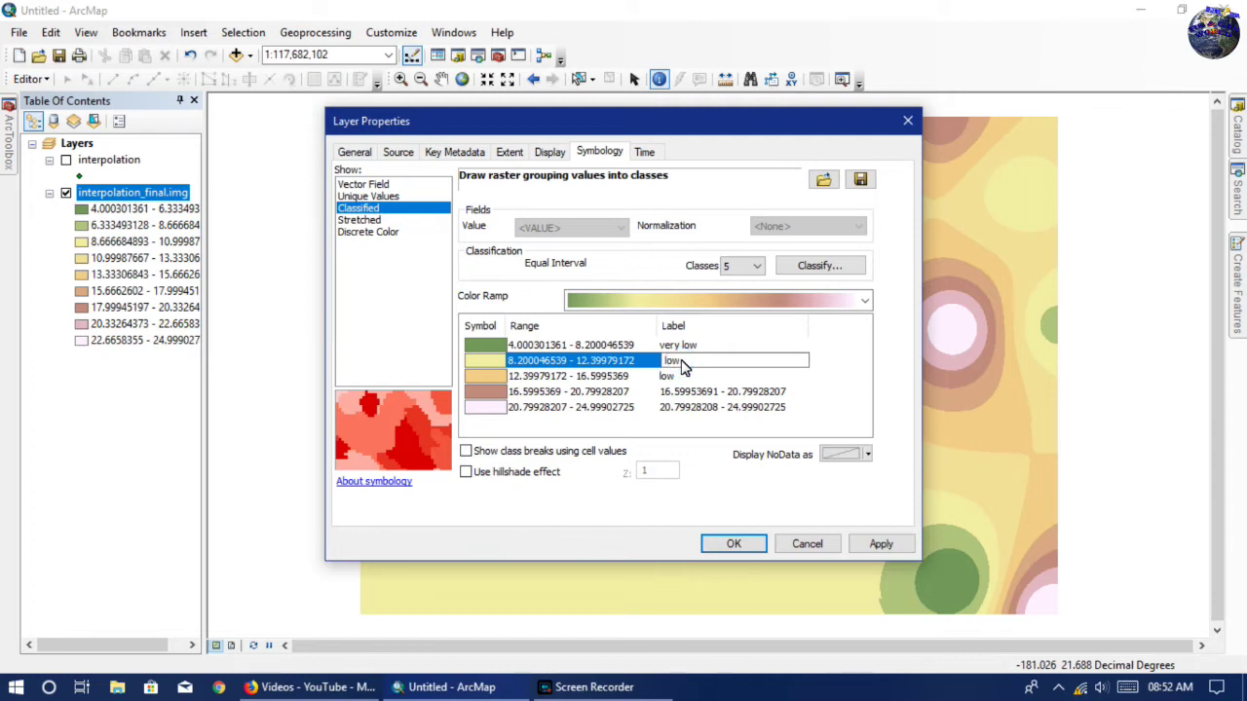
pyautogui.click(682, 379)
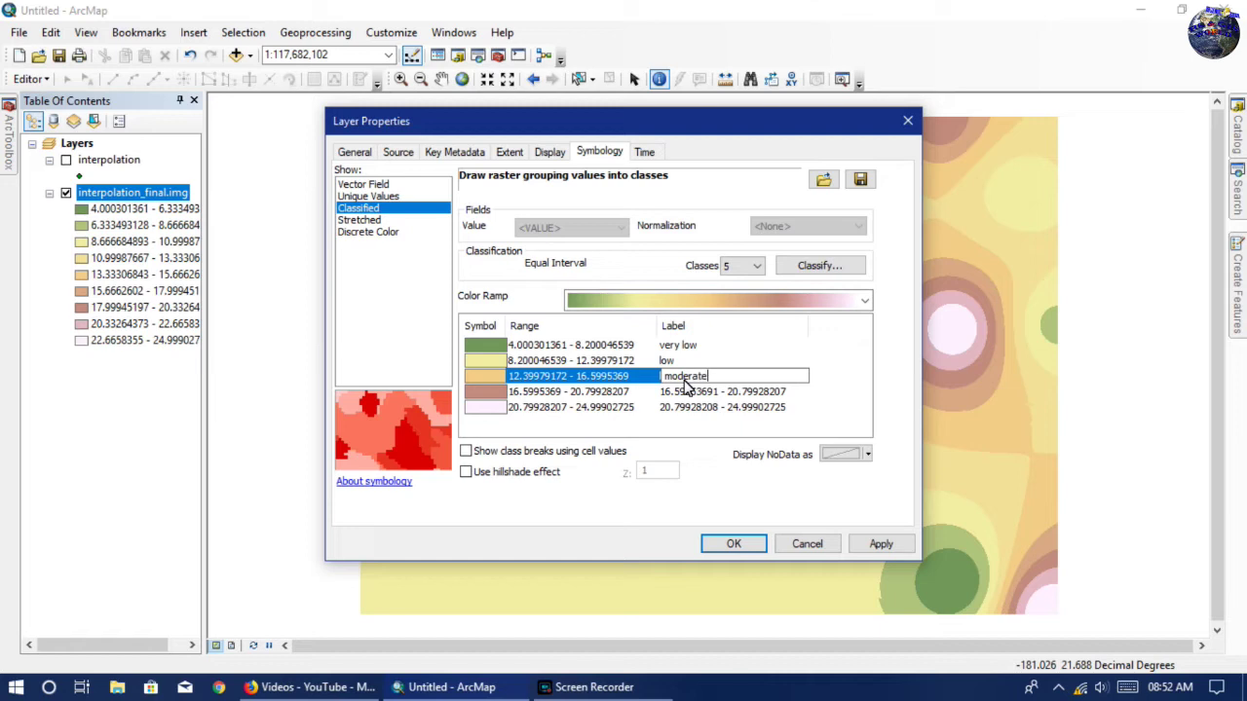
# Label the fourth class as high and the fifth as very high, and accept the layer's symbology.
pyautogui.click(698, 395)
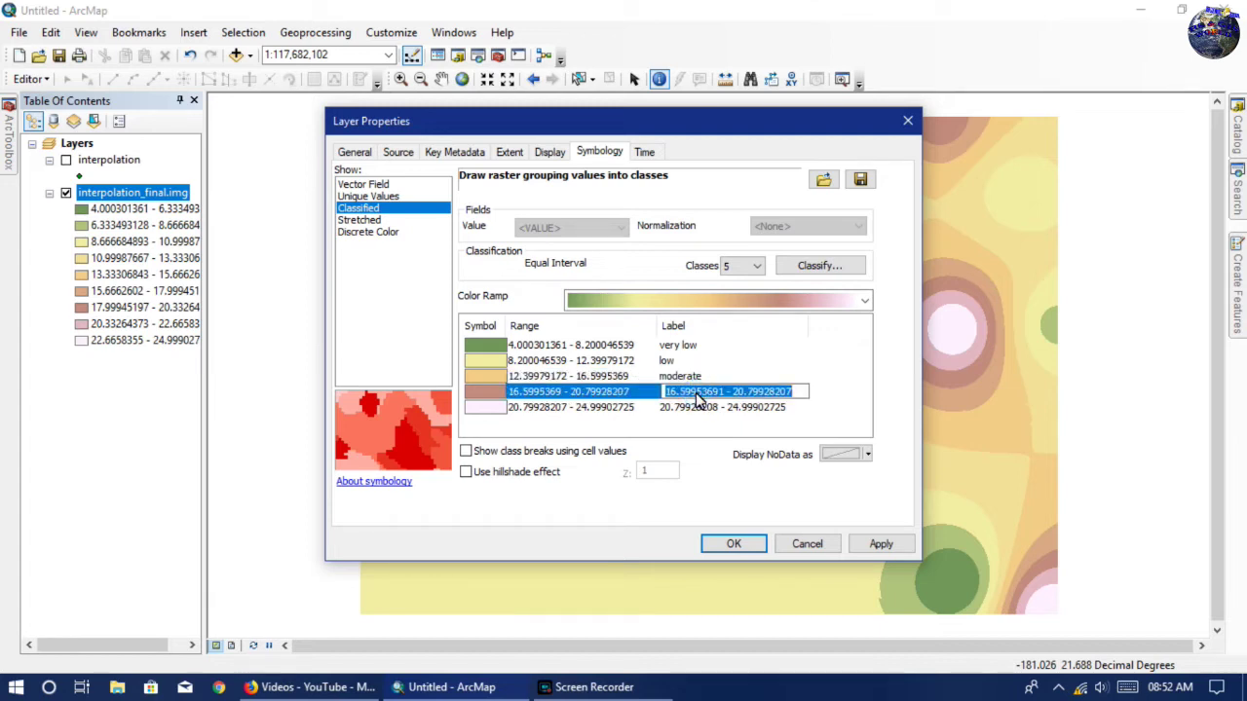
pyautogui.write('high')
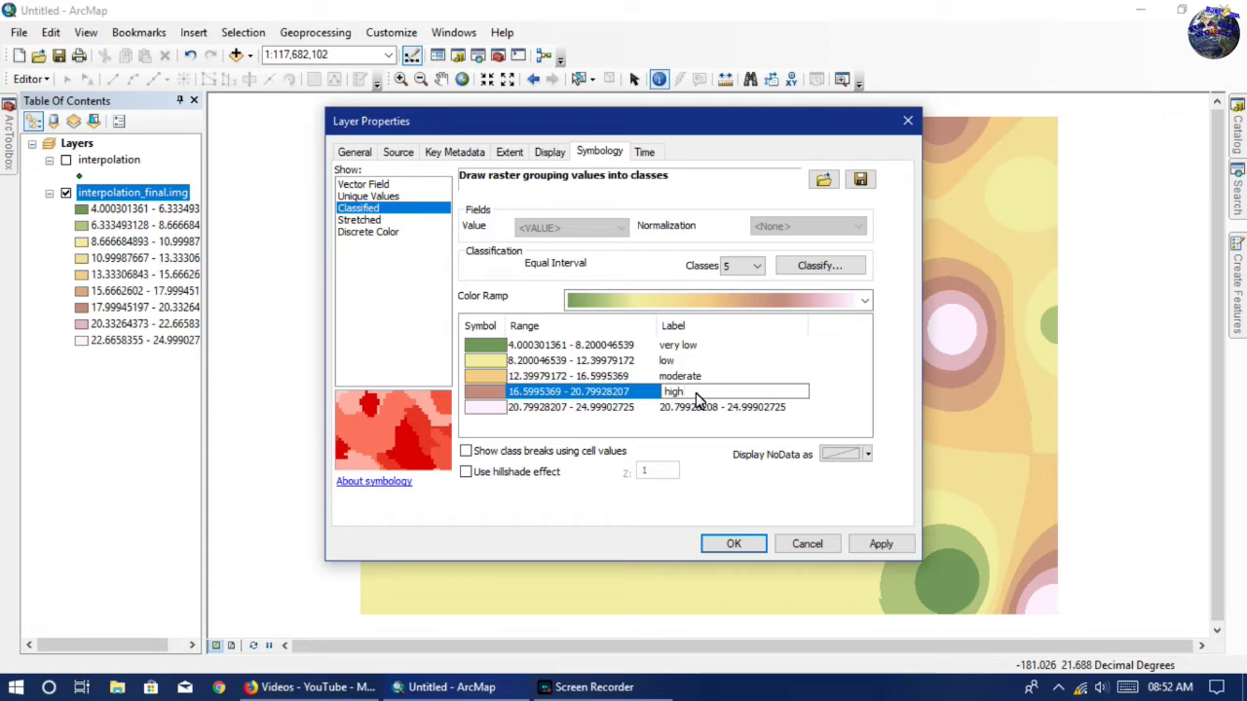
pyautogui.click(711, 408)
pyautogui.write('very high')
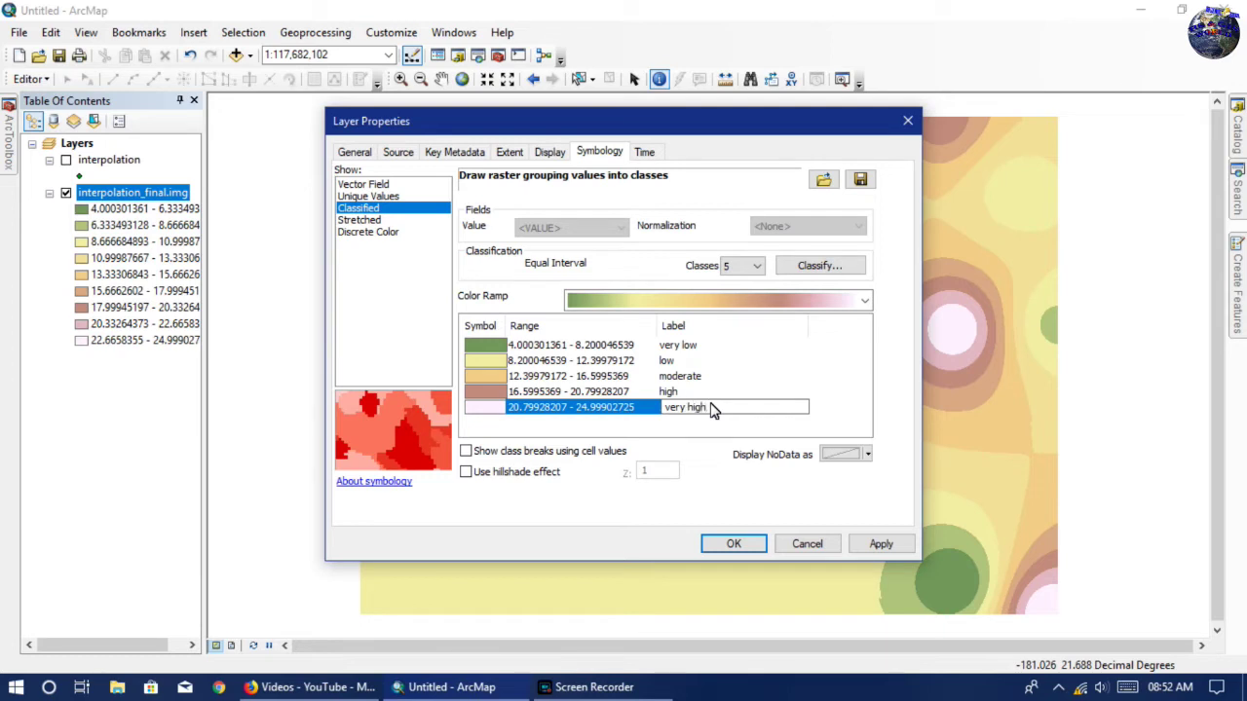
pyautogui.click(735, 545)
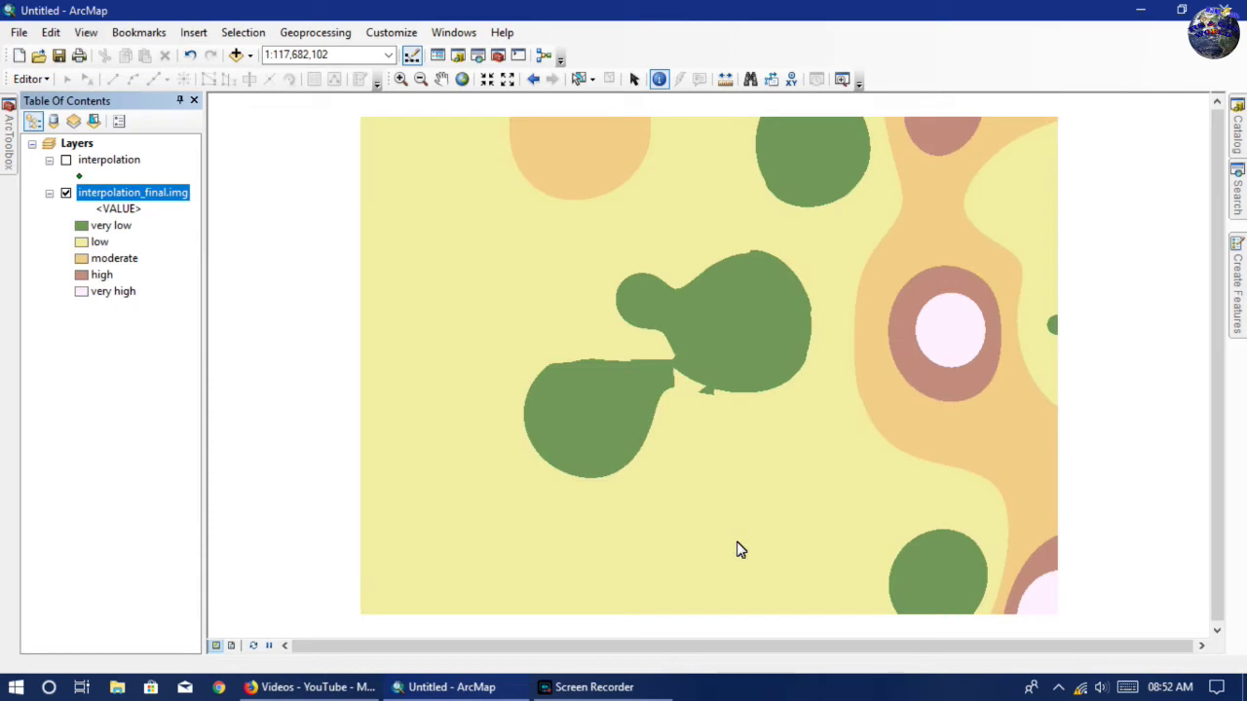
# Switch the map display from data view to layout view.
pyautogui.scroll(-2, 738, 549)
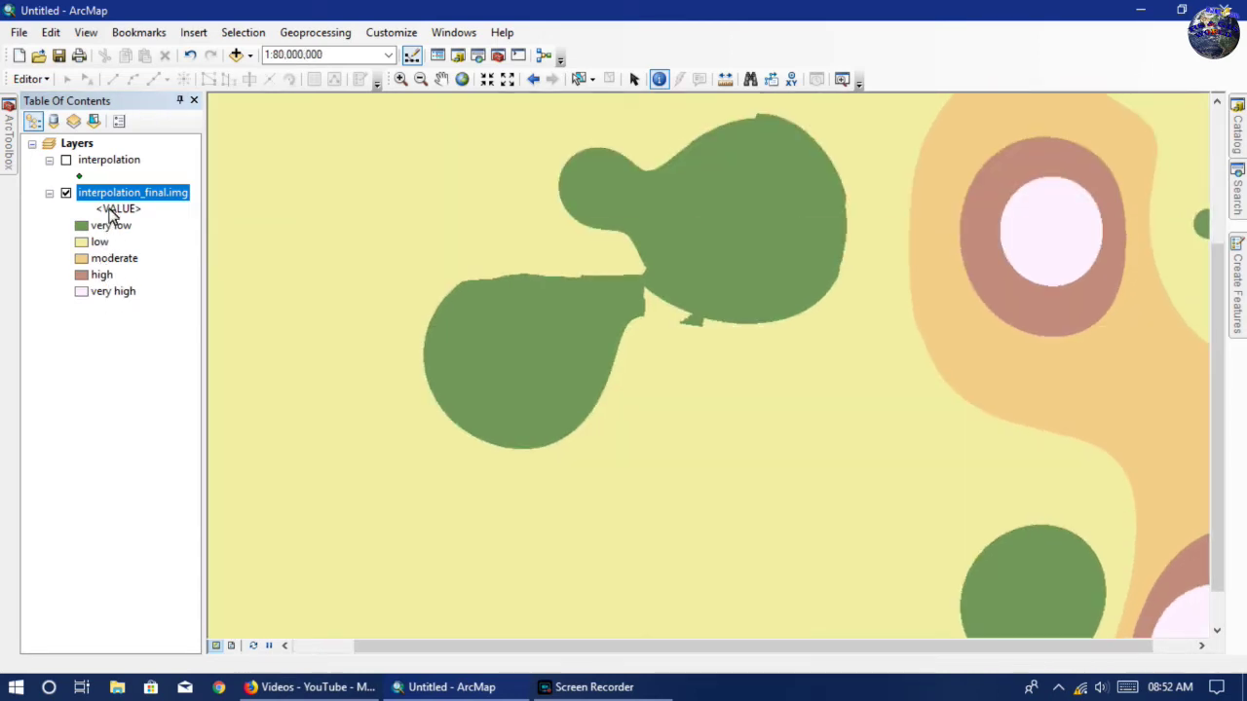
pyautogui.scroll(-2, 742, 357)
pyautogui.scroll(4, 743, 357)
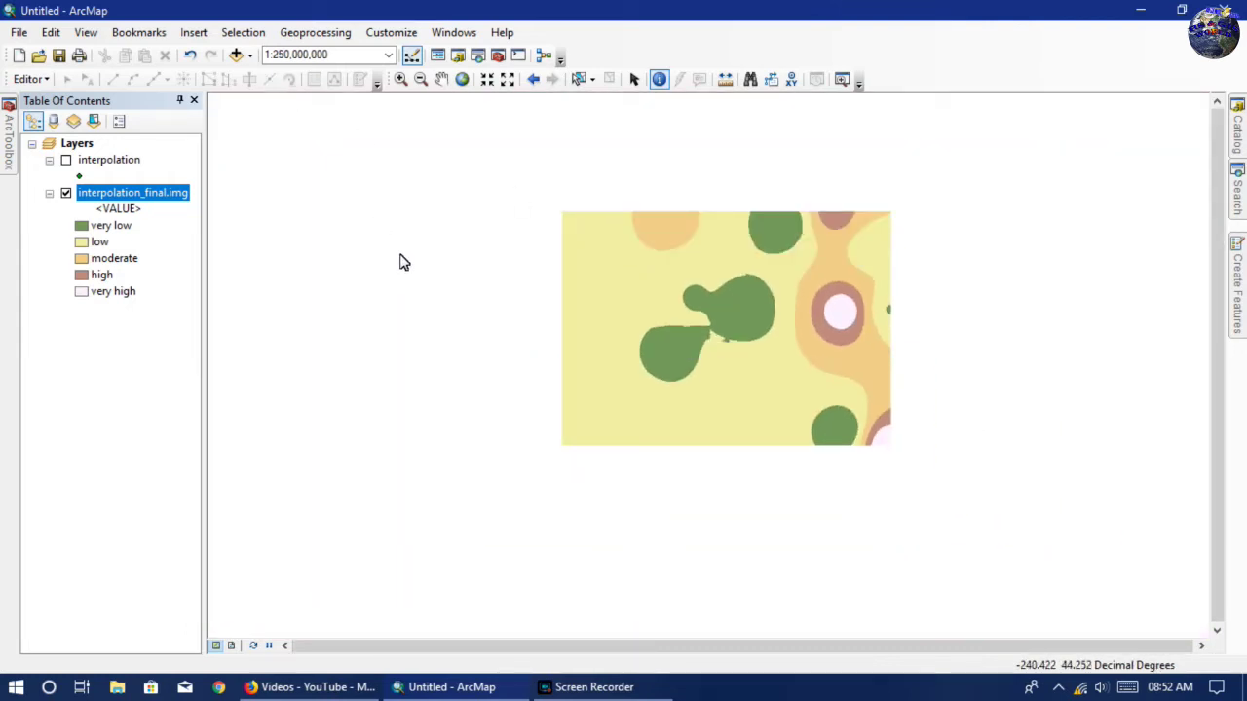
pyautogui.click(86, 32)
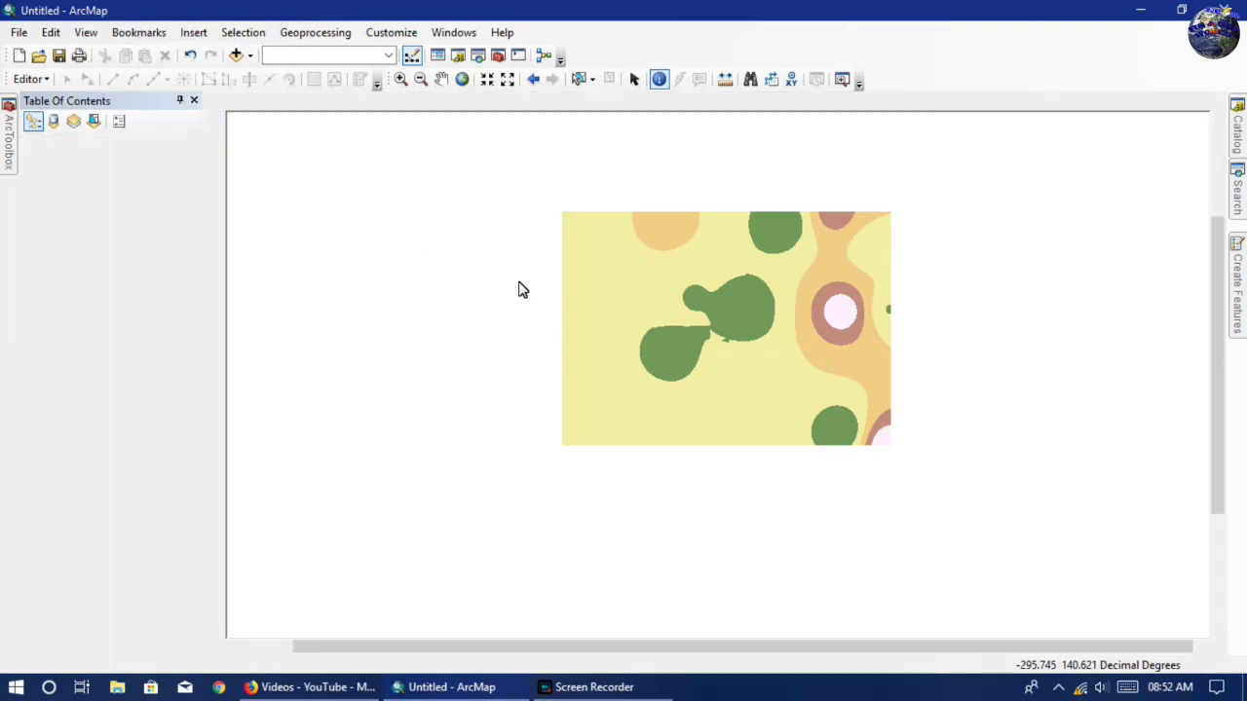
pyautogui.hotkey('alt', 'v')
pyautogui.press('l')
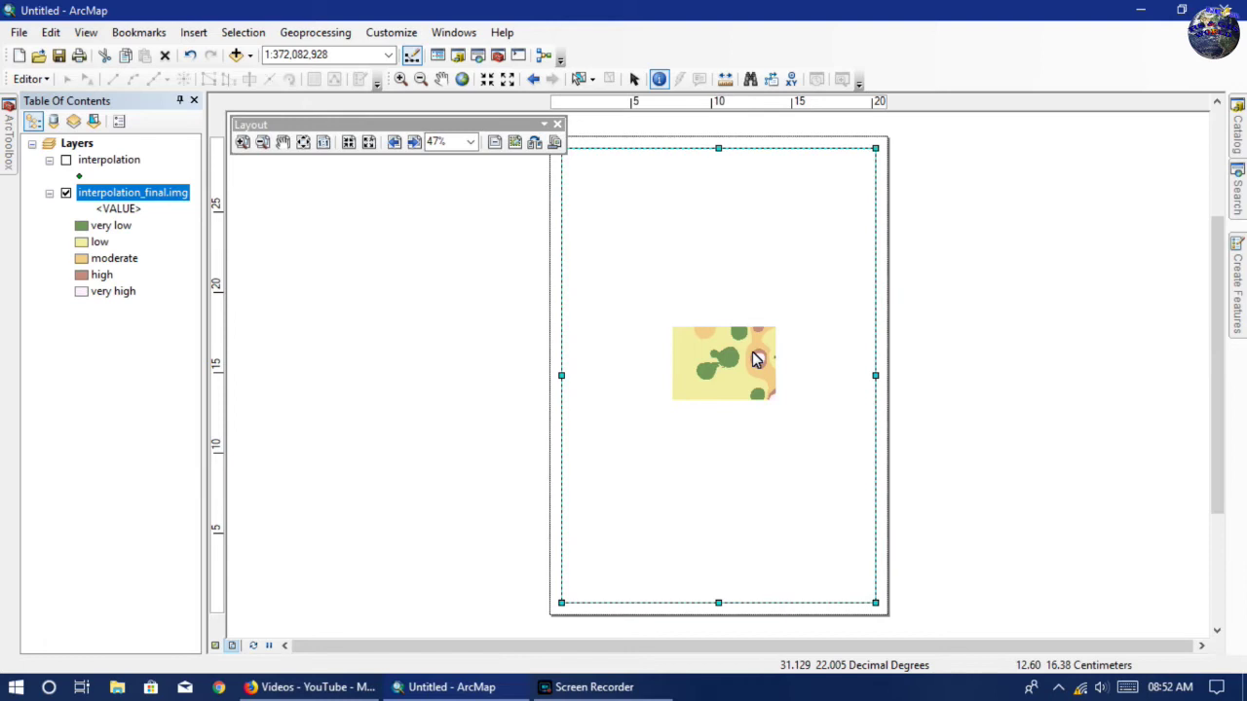
# Set the map scale in the portrait page's data frame to 1:125,000,000 with fixed zooms.
pyautogui.click(506, 80)
pyautogui.click(507, 80)
pyautogui.click(506, 80)
pyautogui.click(507, 80)
pyautogui.click(490, 83)
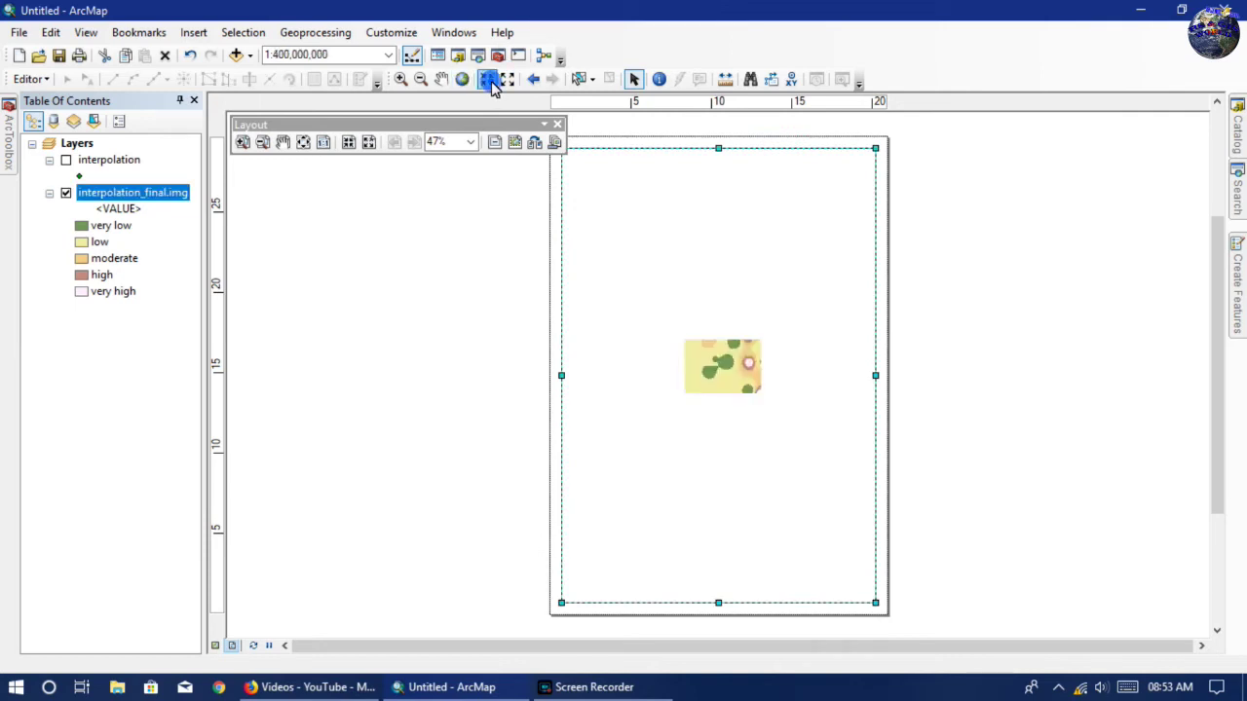
pyautogui.click(491, 85)
pyautogui.click(490, 81)
pyautogui.click(490, 82)
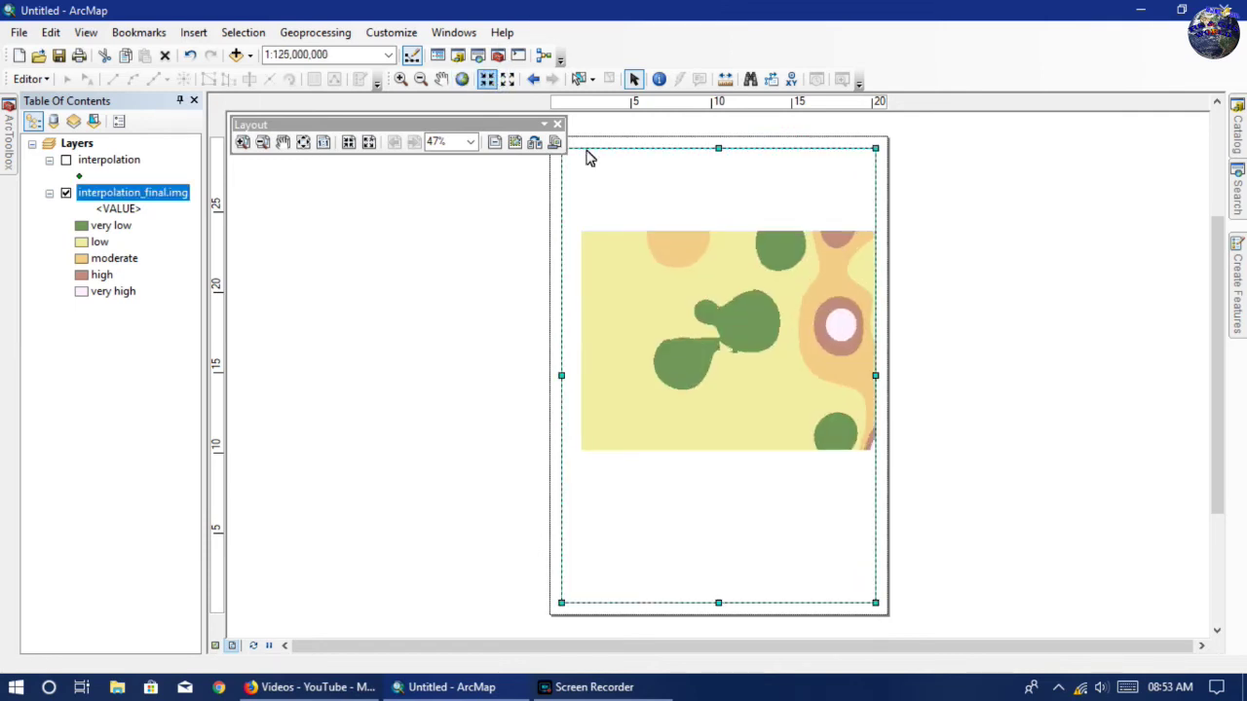
pyautogui.moveTo(776, 357); pyautogui.dragTo(750, 368)
pyautogui.hotkey('ctrl', 'z')
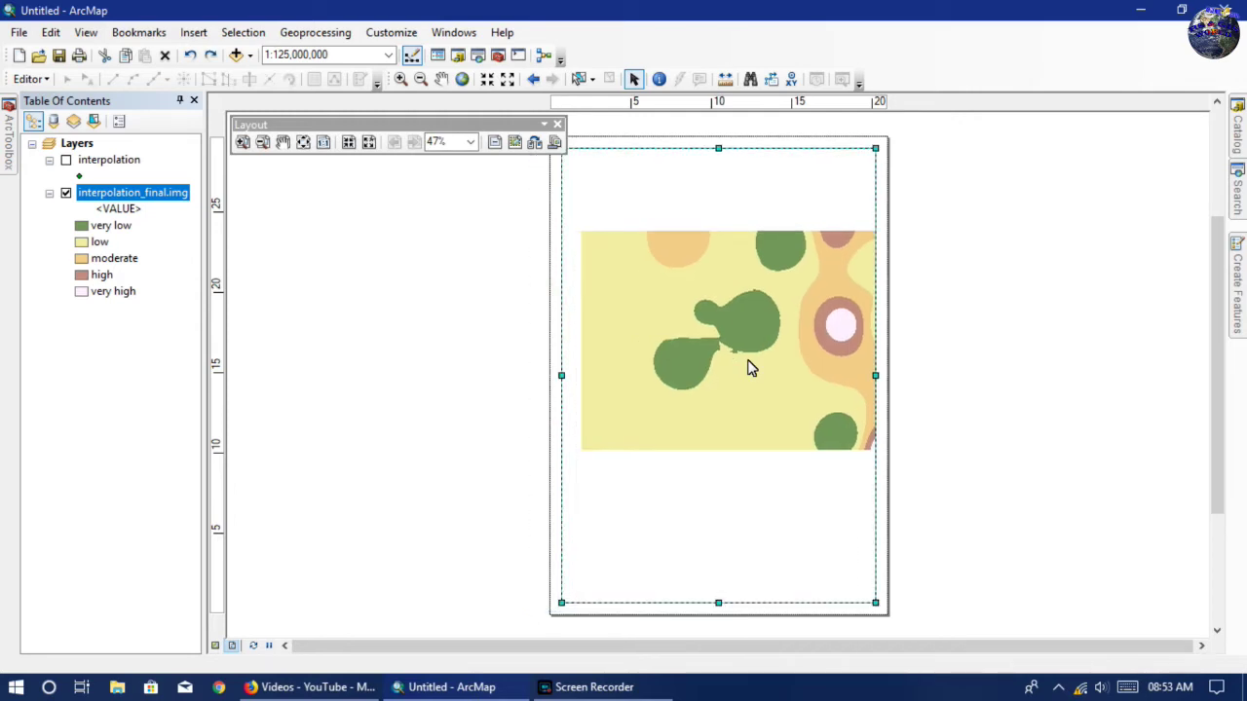
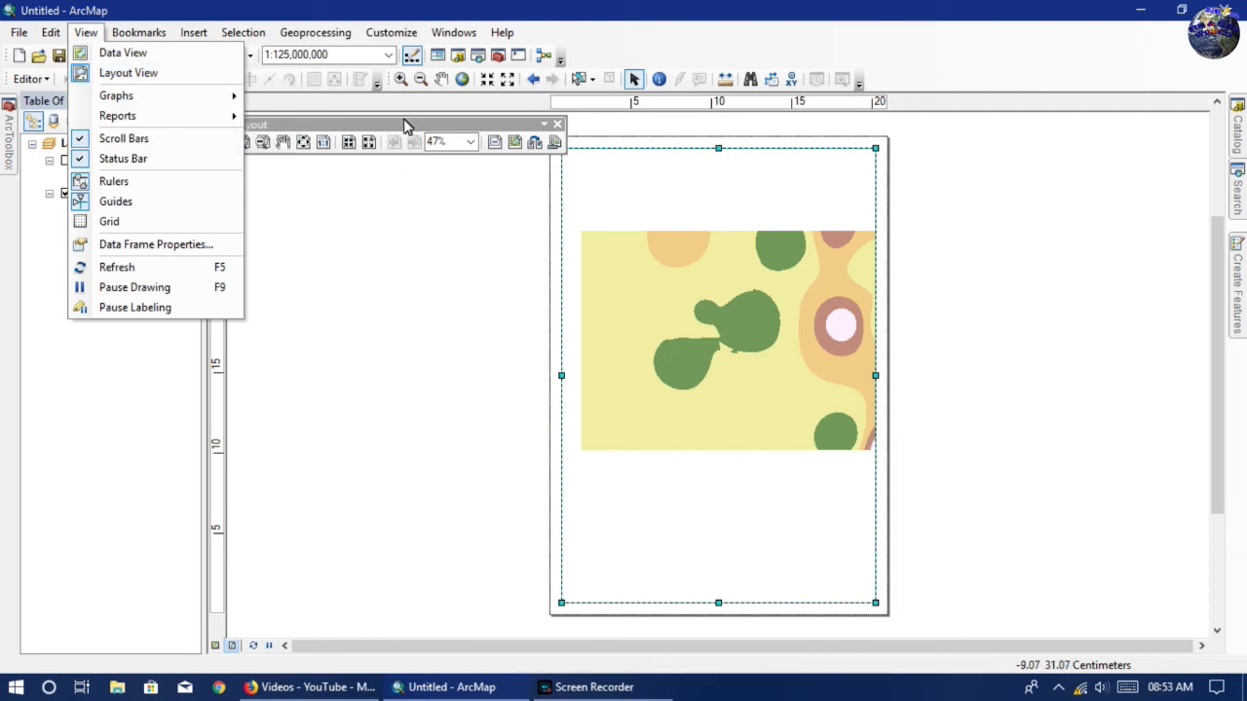
pyautogui.click(495, 142)
pyautogui.click(495, 142)
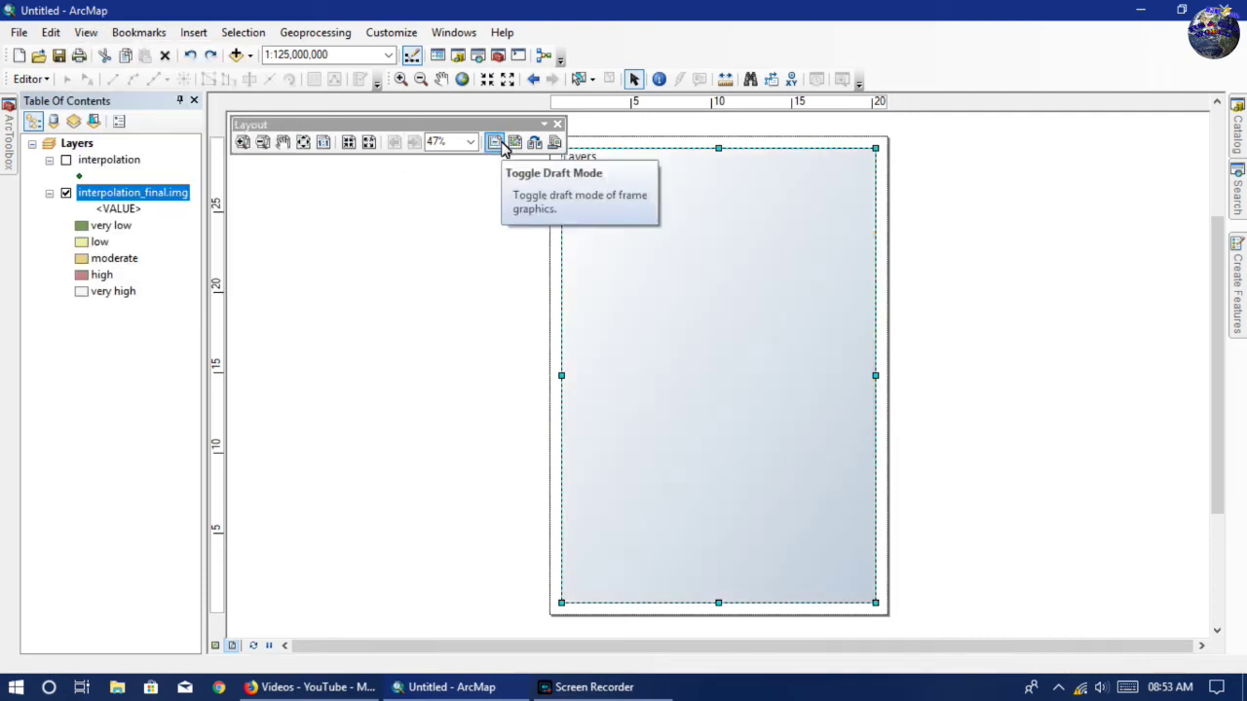
pyautogui.click(497, 144)
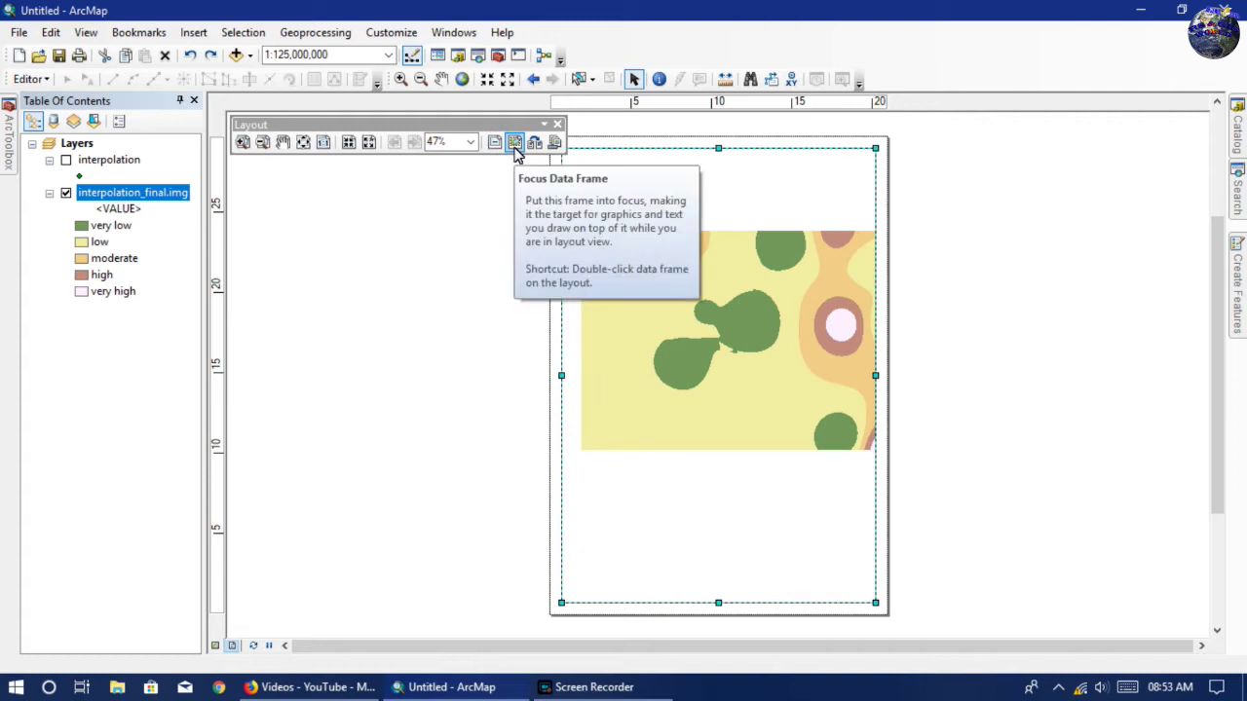
# Change the layout to the ARCH A Landscape.mxd template from the architectural page sizes.
pyautogui.click(535, 143)
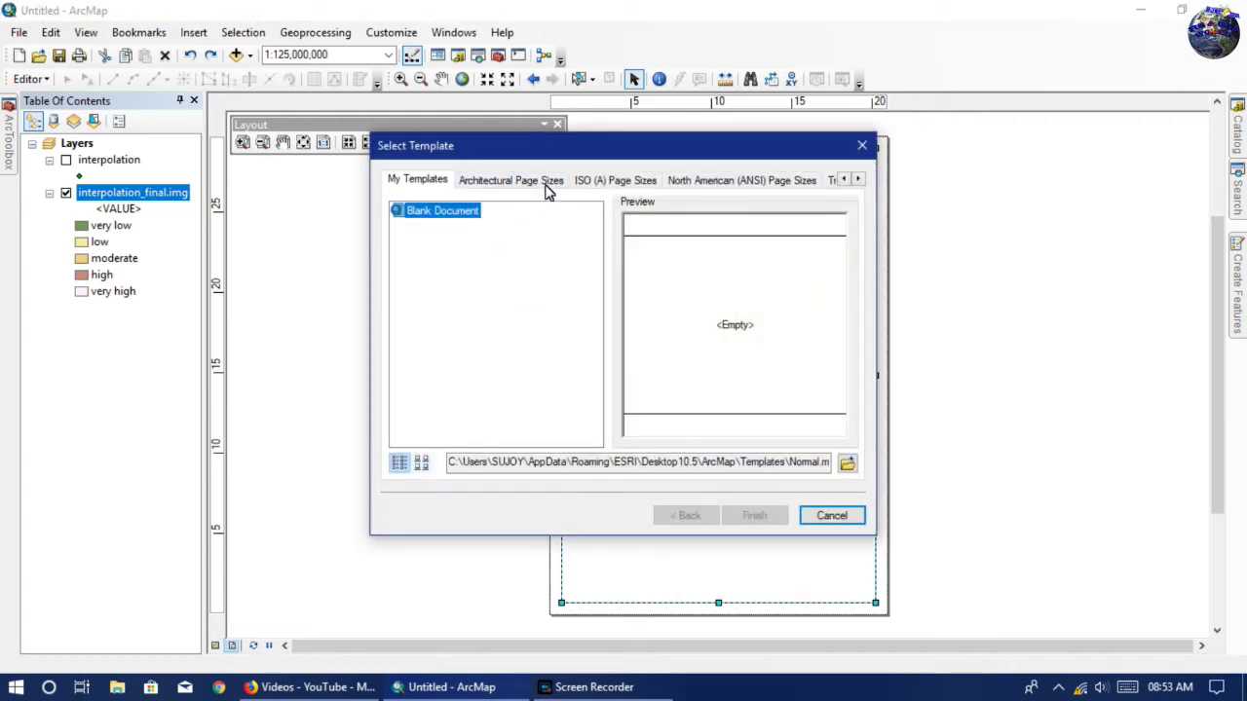
pyautogui.click(492, 181)
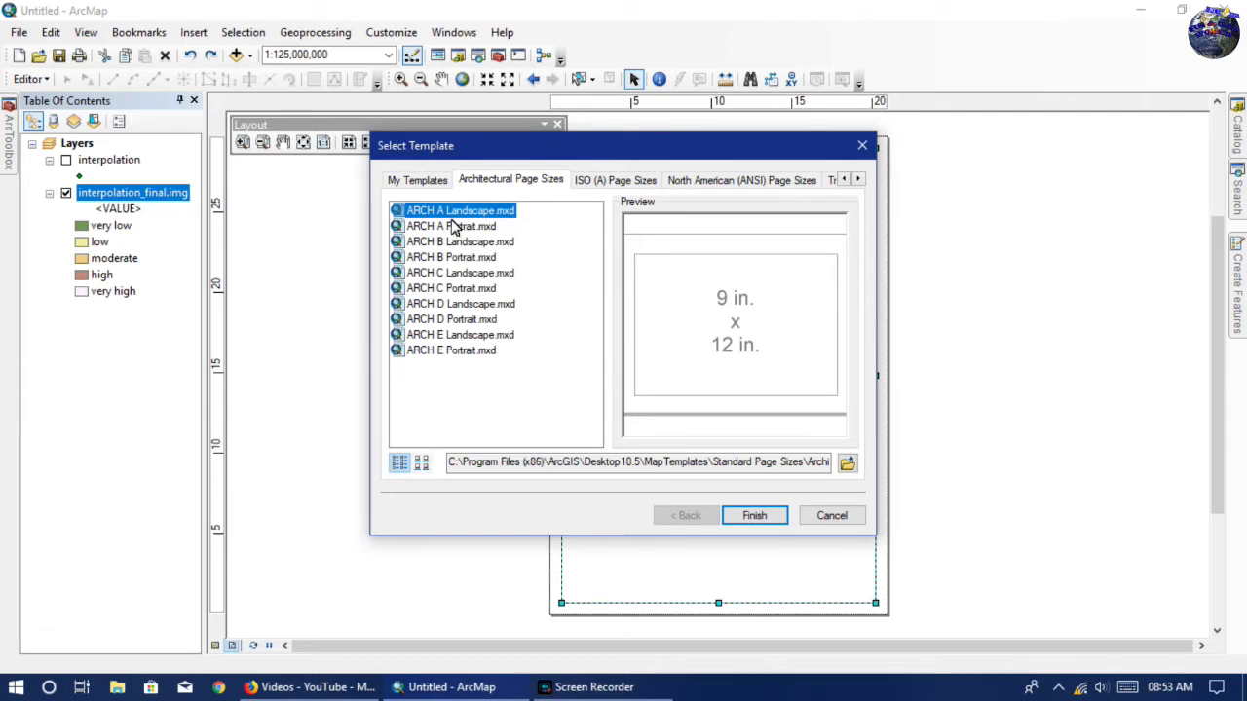
pyautogui.click(424, 184)
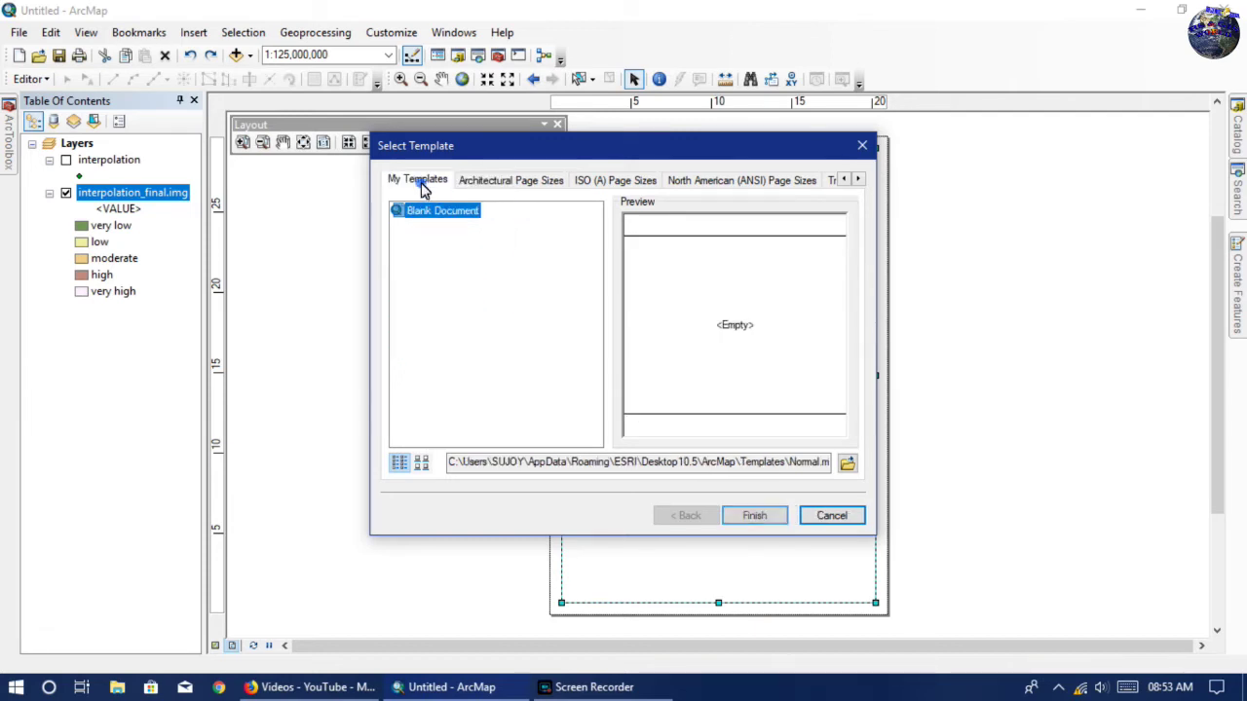
pyautogui.click(507, 182)
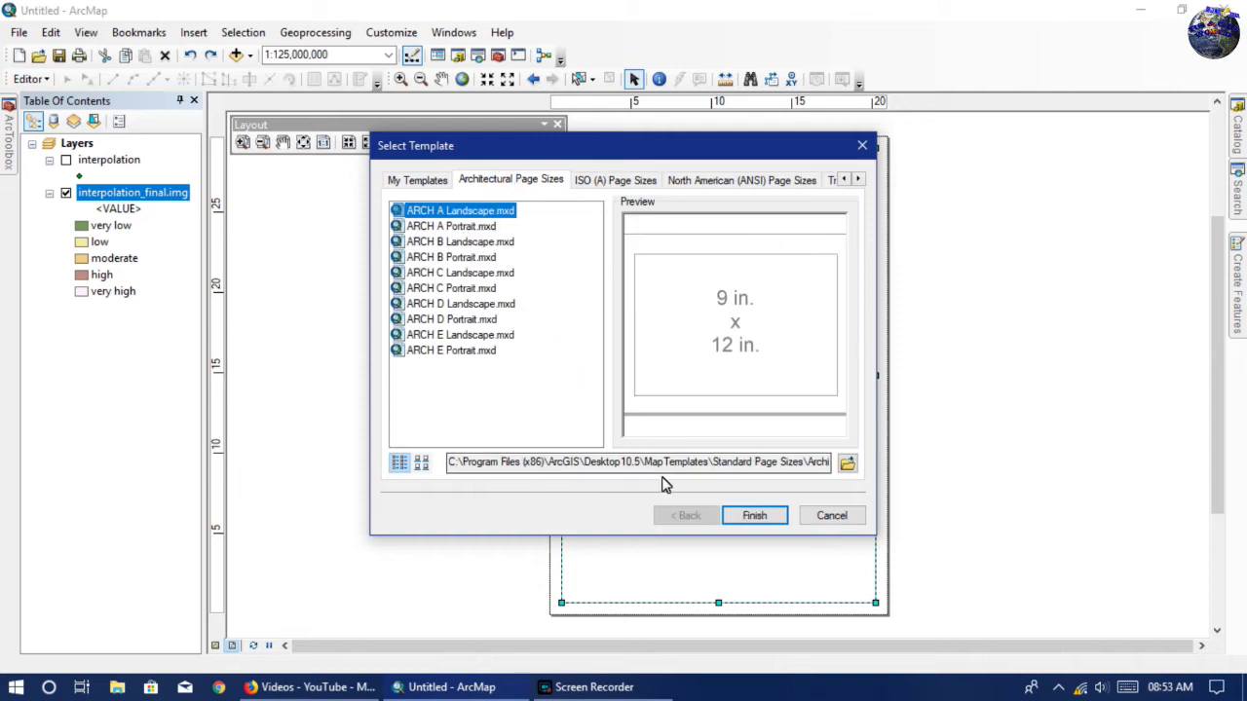
pyautogui.click(755, 517)
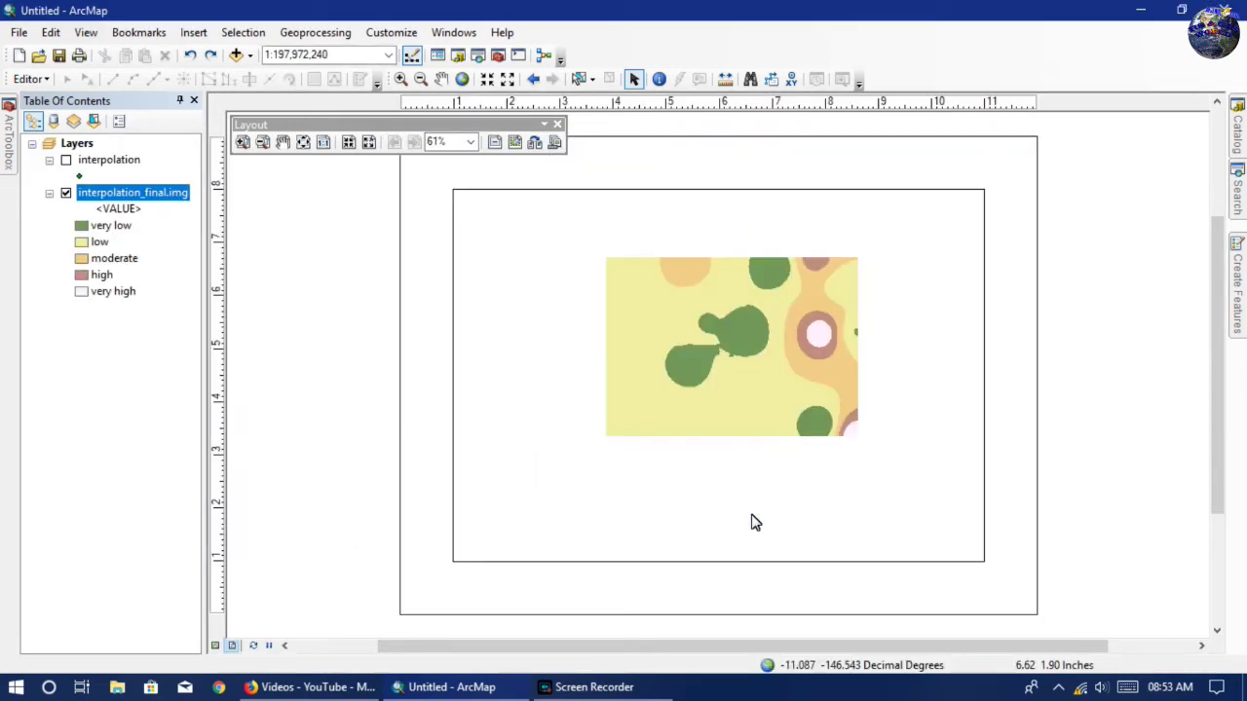
# Enlarge the raster in the landscape page's data frame to a map scale of 1:100,000,000.
pyautogui.click(508, 80)
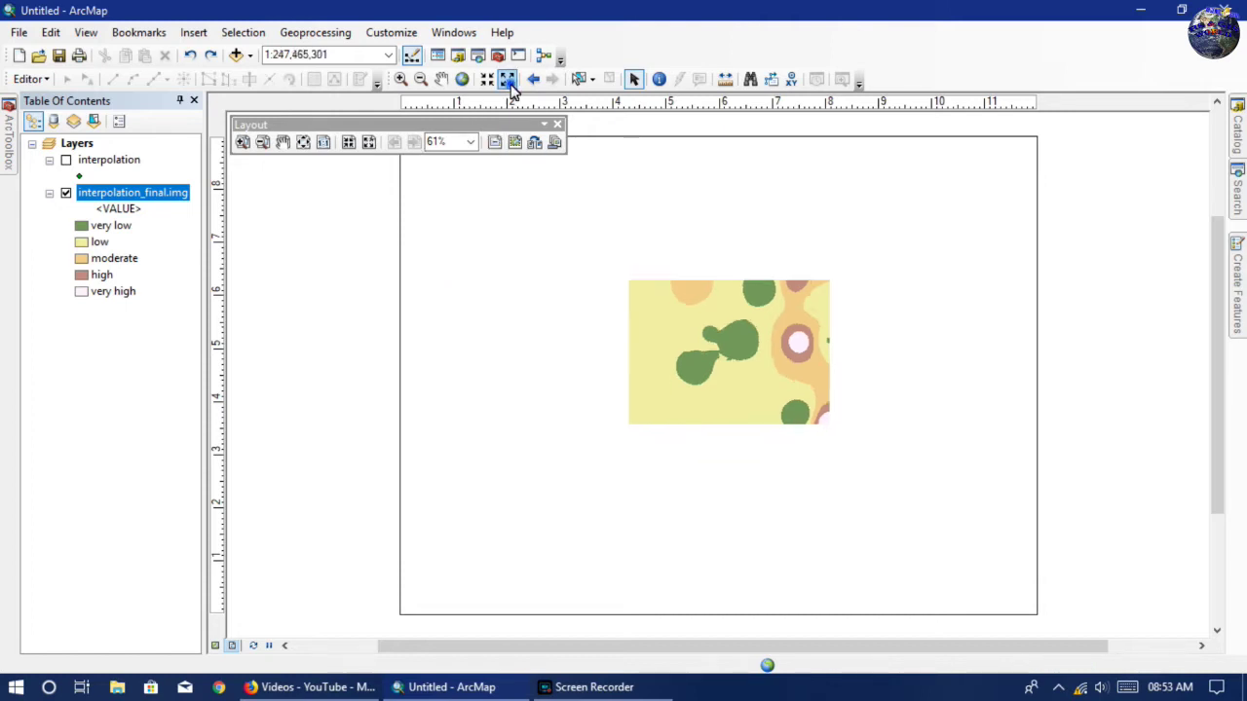
pyautogui.click(507, 79)
pyautogui.click(507, 80)
pyautogui.click(486, 79)
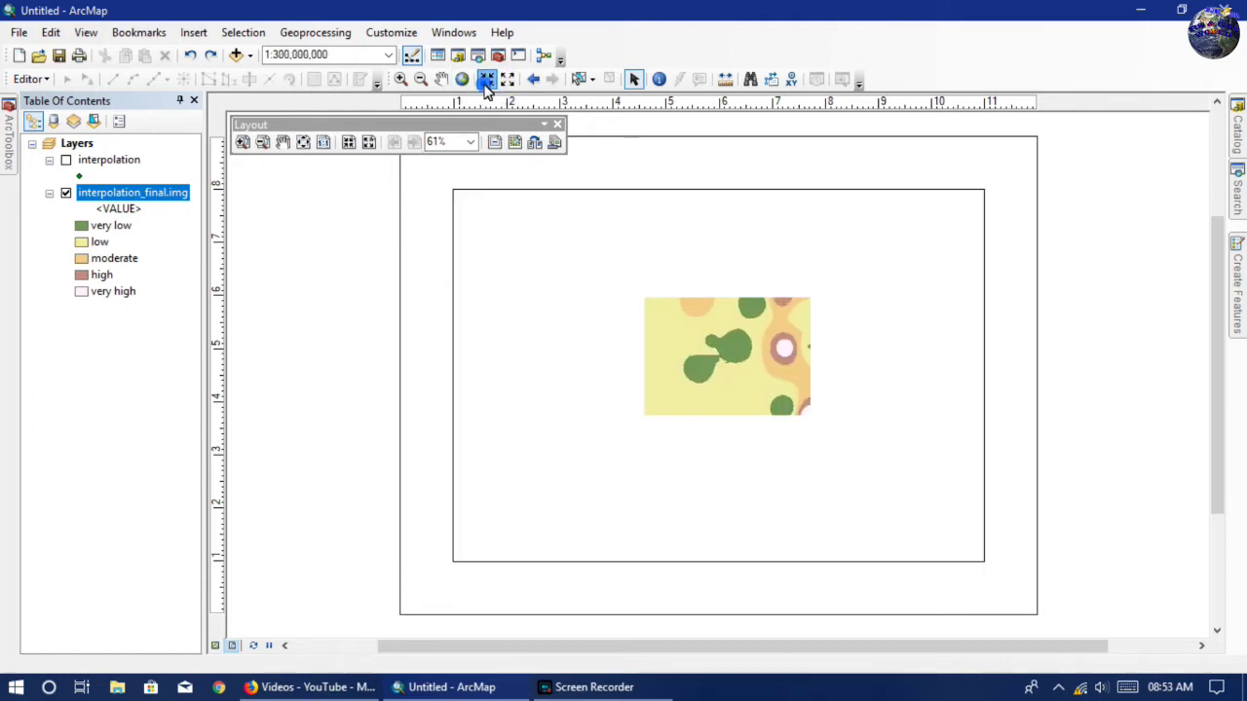
pyautogui.click(486, 80)
pyautogui.click(486, 80)
pyautogui.click(486, 80)
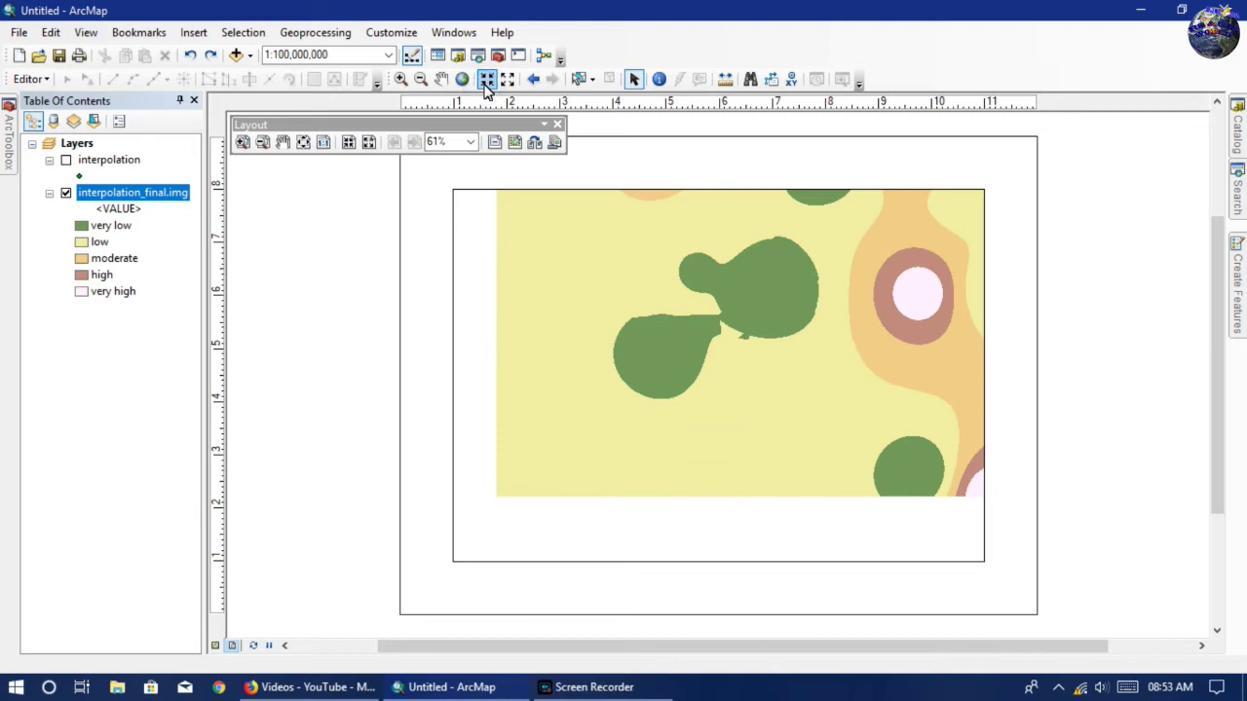
# Pan the raster inside the data frame so that its whole extent fits within the frame border.
pyautogui.click(283, 142)
pyautogui.moveTo(724, 328); pyautogui.dragTo(701, 348)
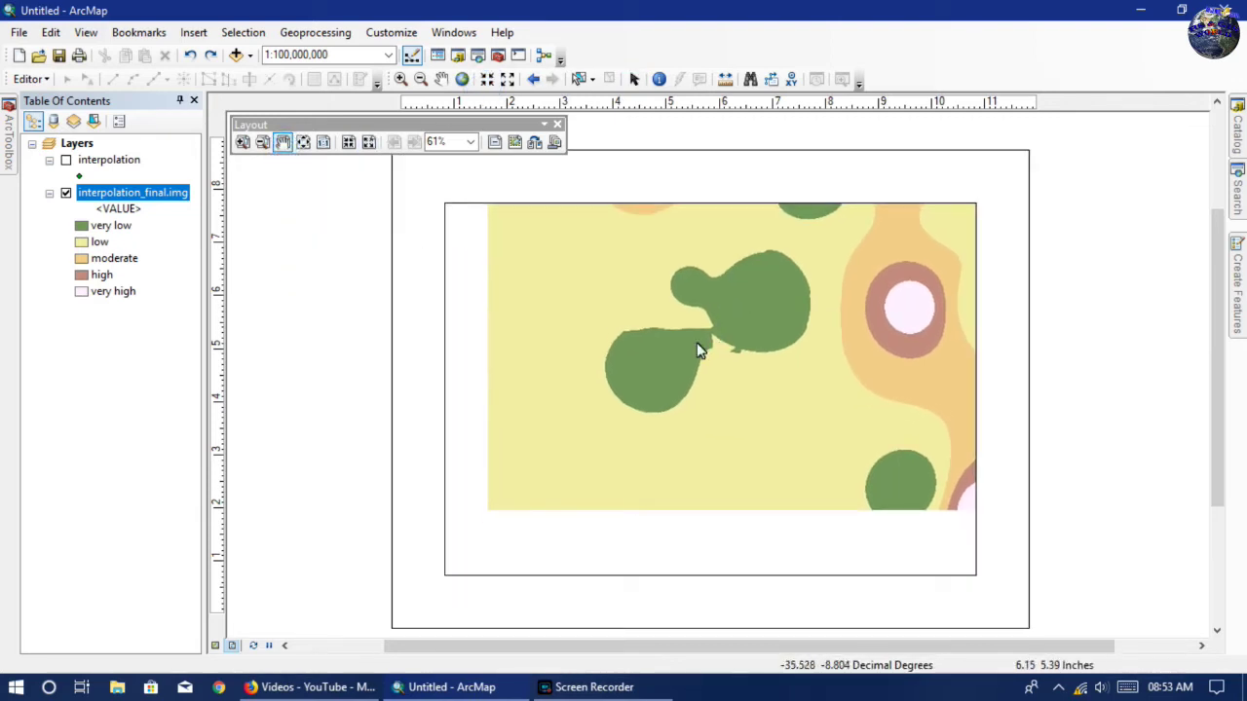
pyautogui.click(442, 79)
pyautogui.moveTo(765, 340); pyautogui.dragTo(736, 393)
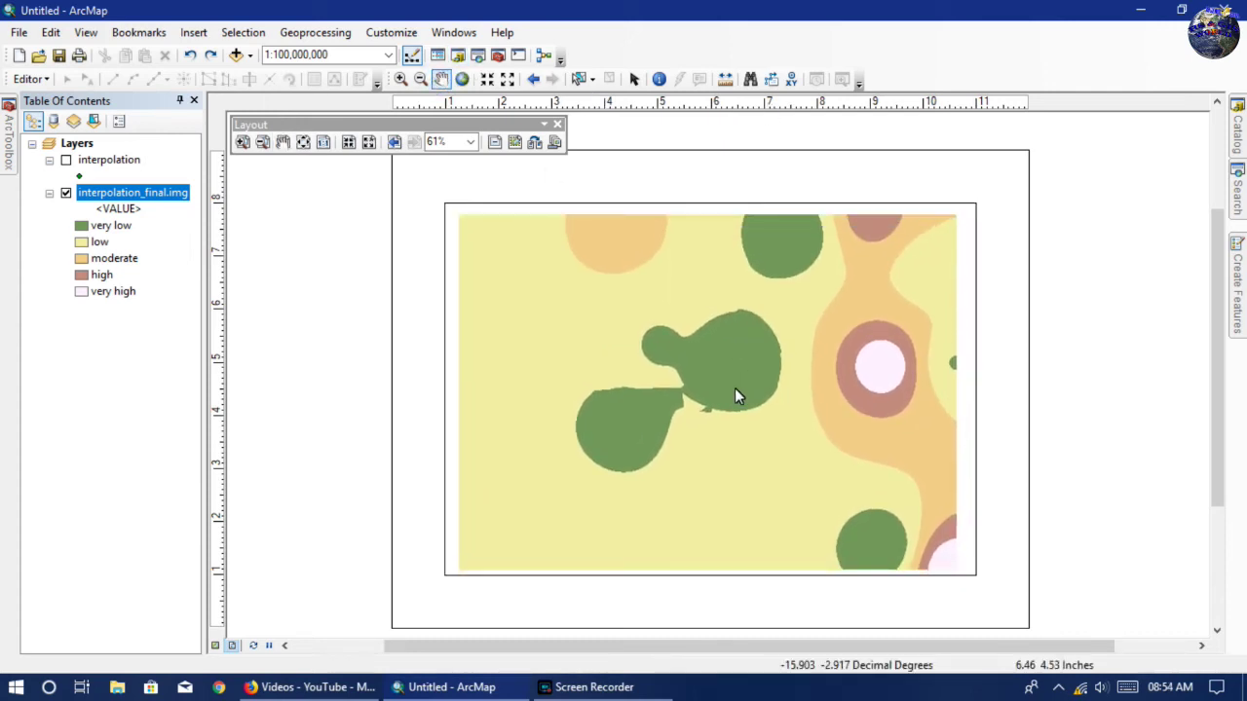
# Nudge the raster slightly inside the data frame and start a new reference grid for that frame.
pyautogui.moveTo(734, 388); pyautogui.dragTo(738, 388)
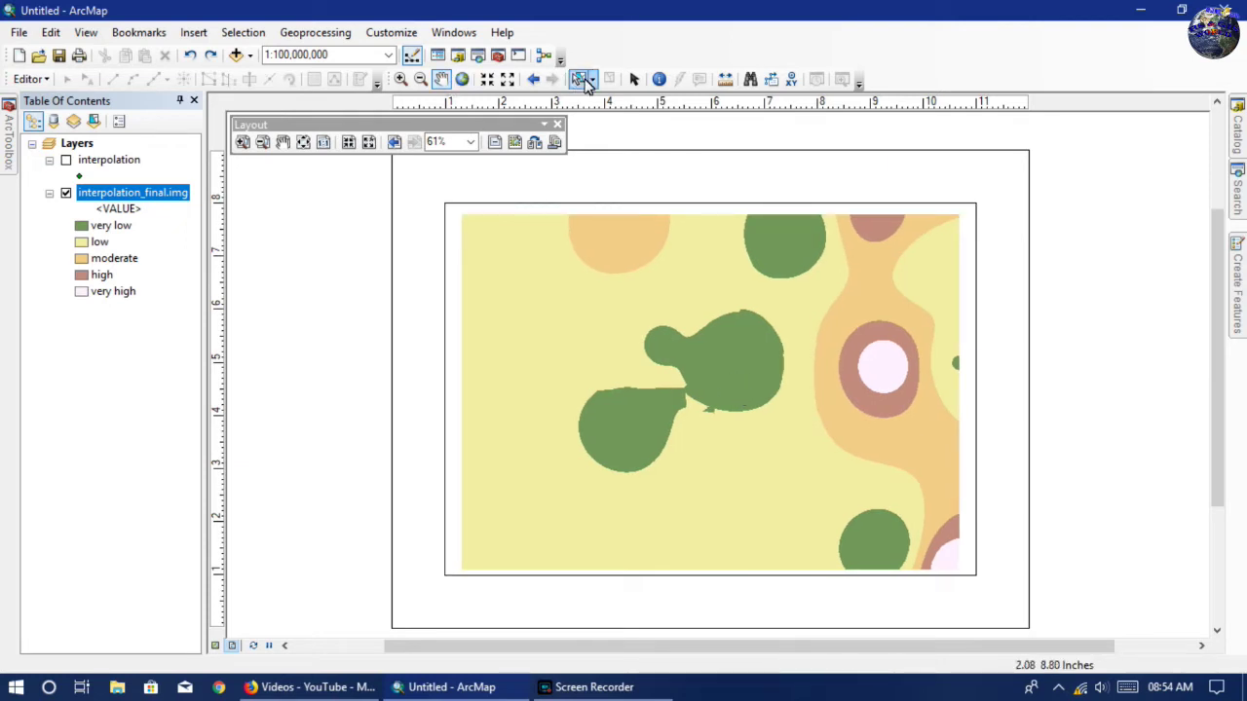
pyautogui.click(633, 79)
pyautogui.rightClick(648, 389)
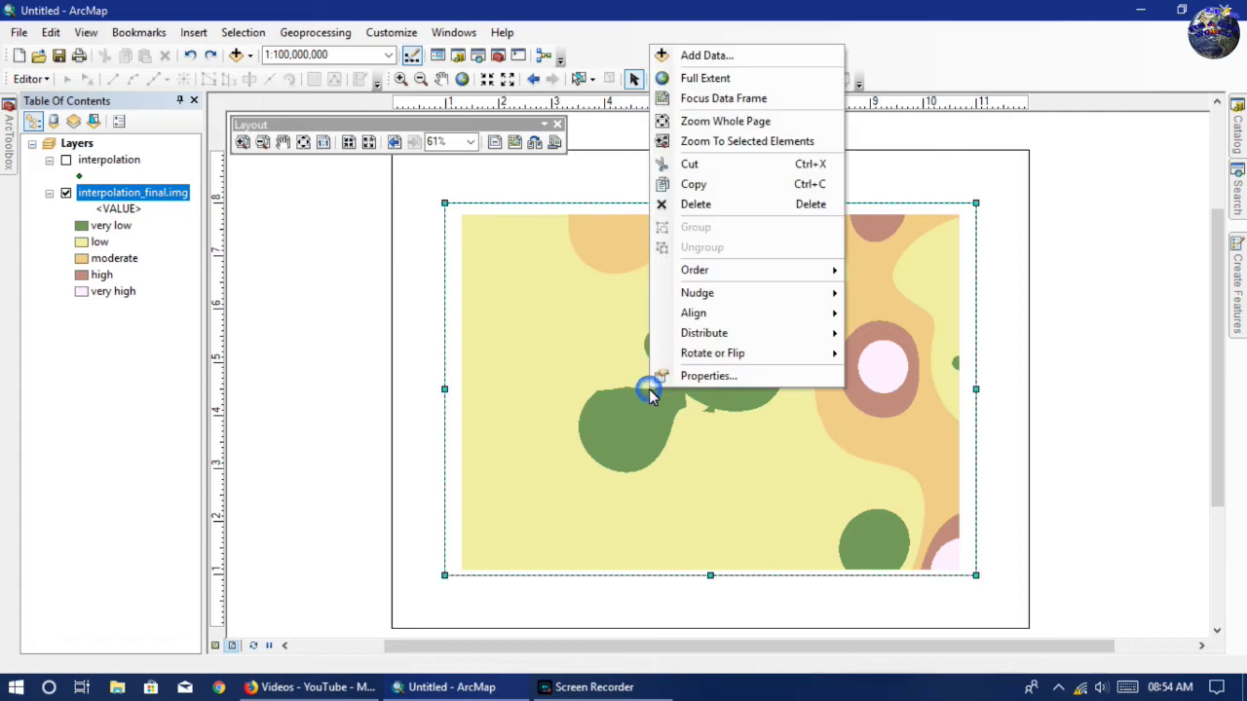
pyautogui.click(742, 377)
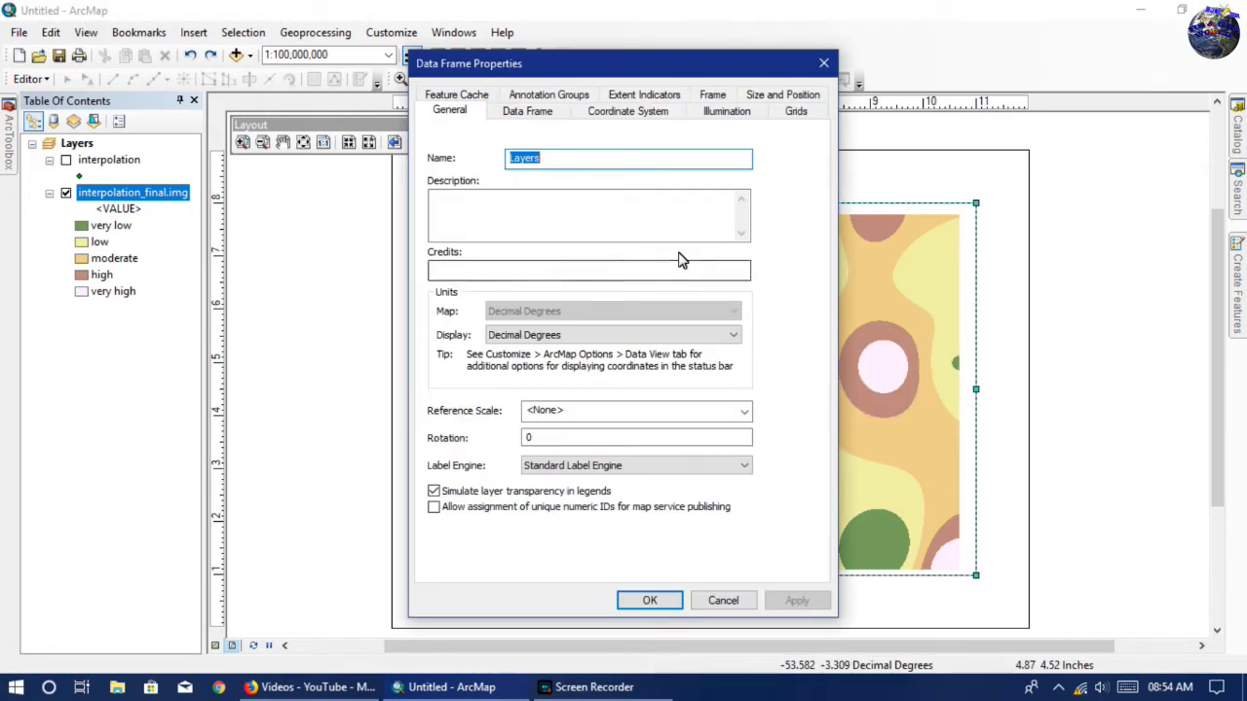
pyautogui.click(634, 112)
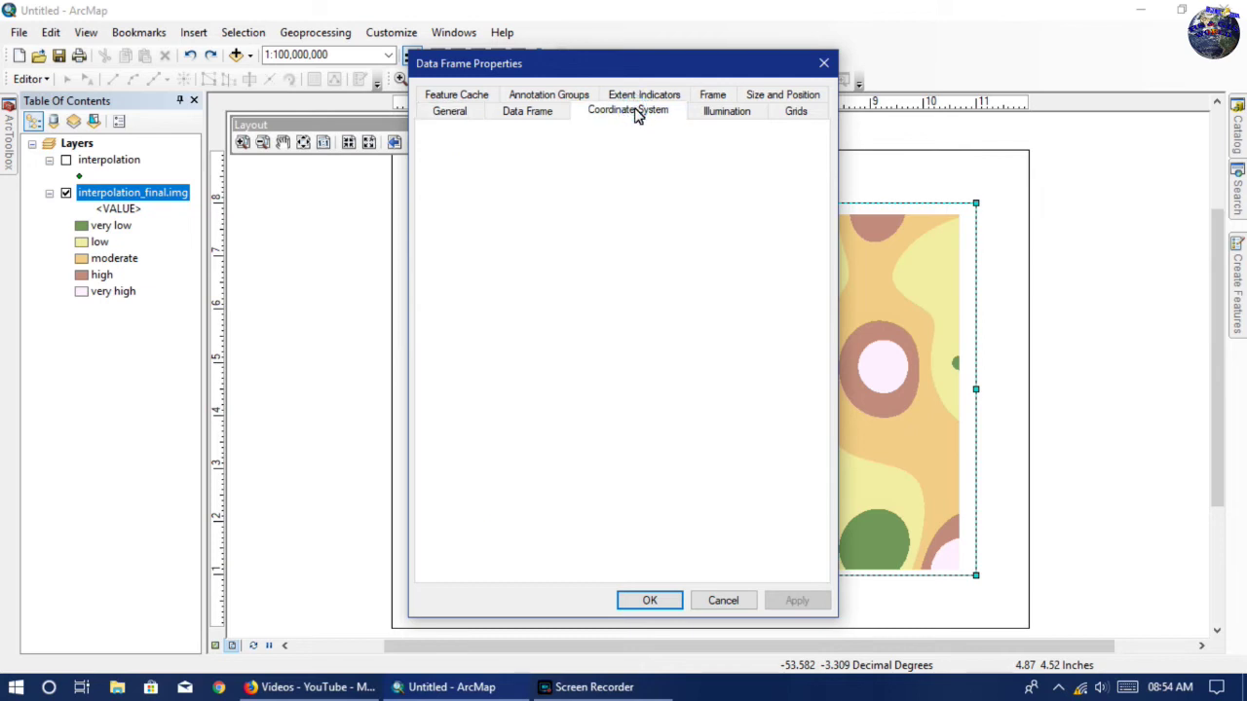
pyautogui.click(788, 118)
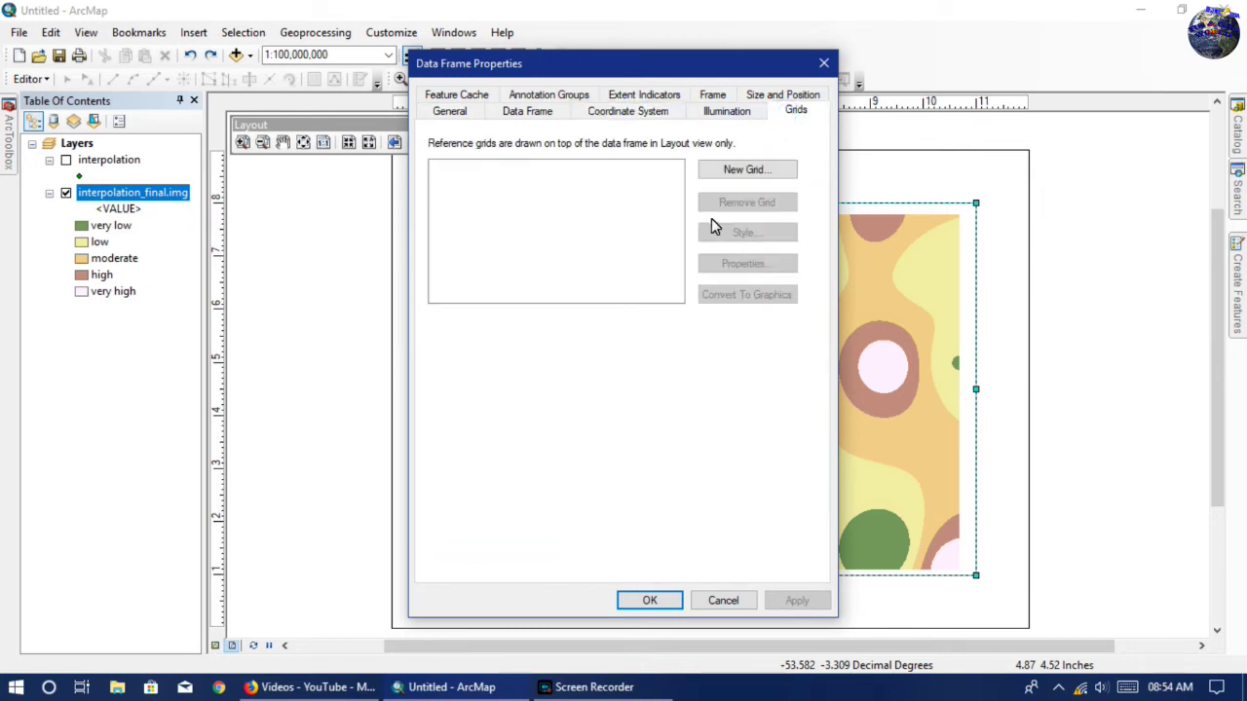
pyautogui.click(738, 180)
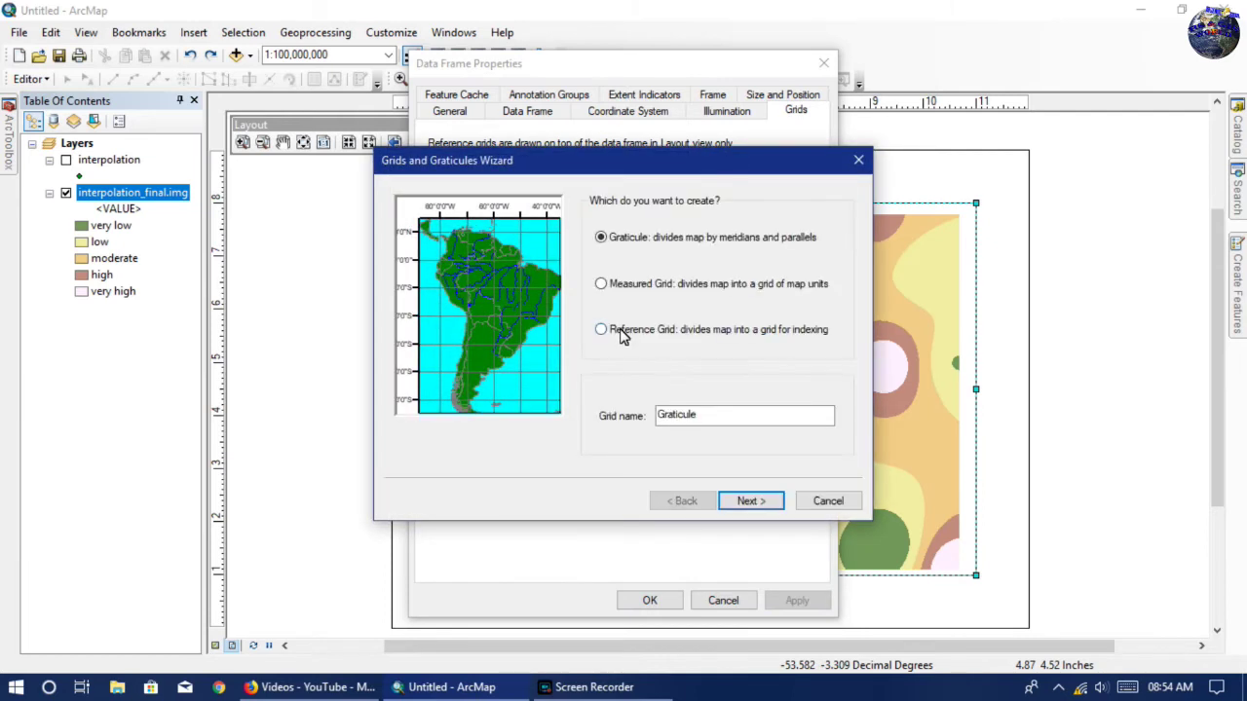
# Create a labels-only graticule with parallels and meridians every 10 degrees, a simple border and fixed-grid storage, and apply it to the data frame.
pyautogui.click(750, 504)
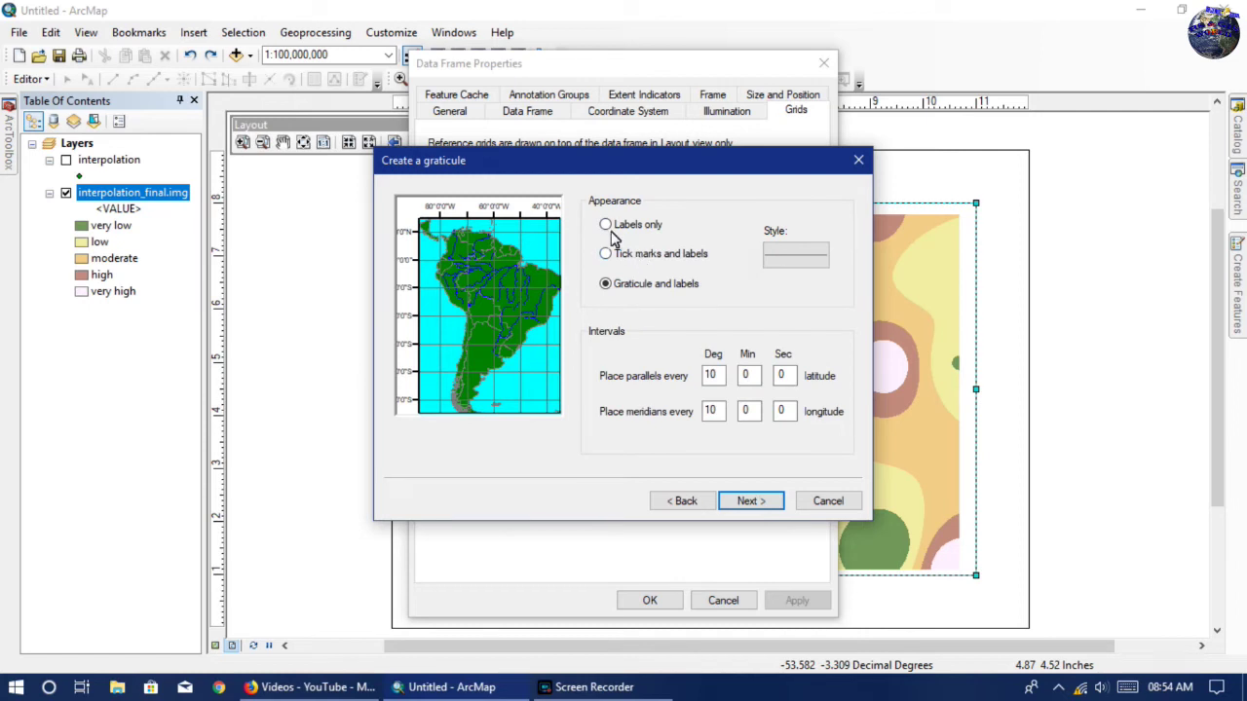
pyautogui.click(606, 226)
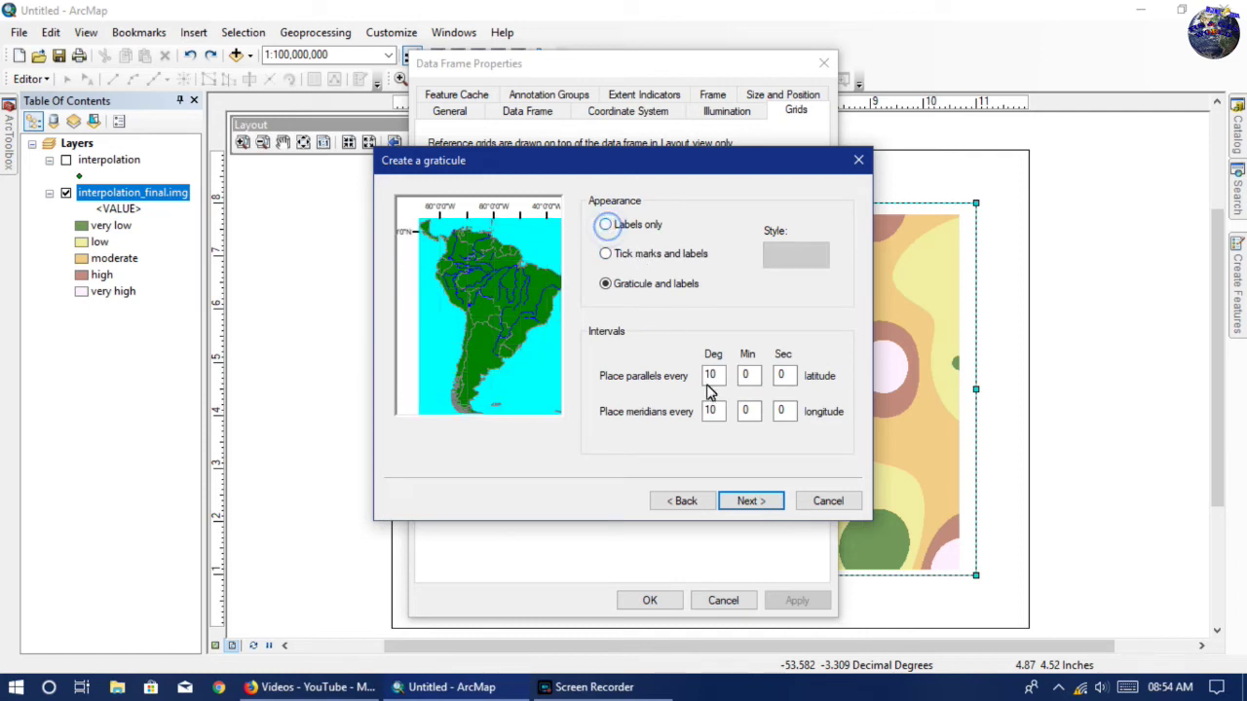
pyautogui.click(774, 499)
pyautogui.click(775, 500)
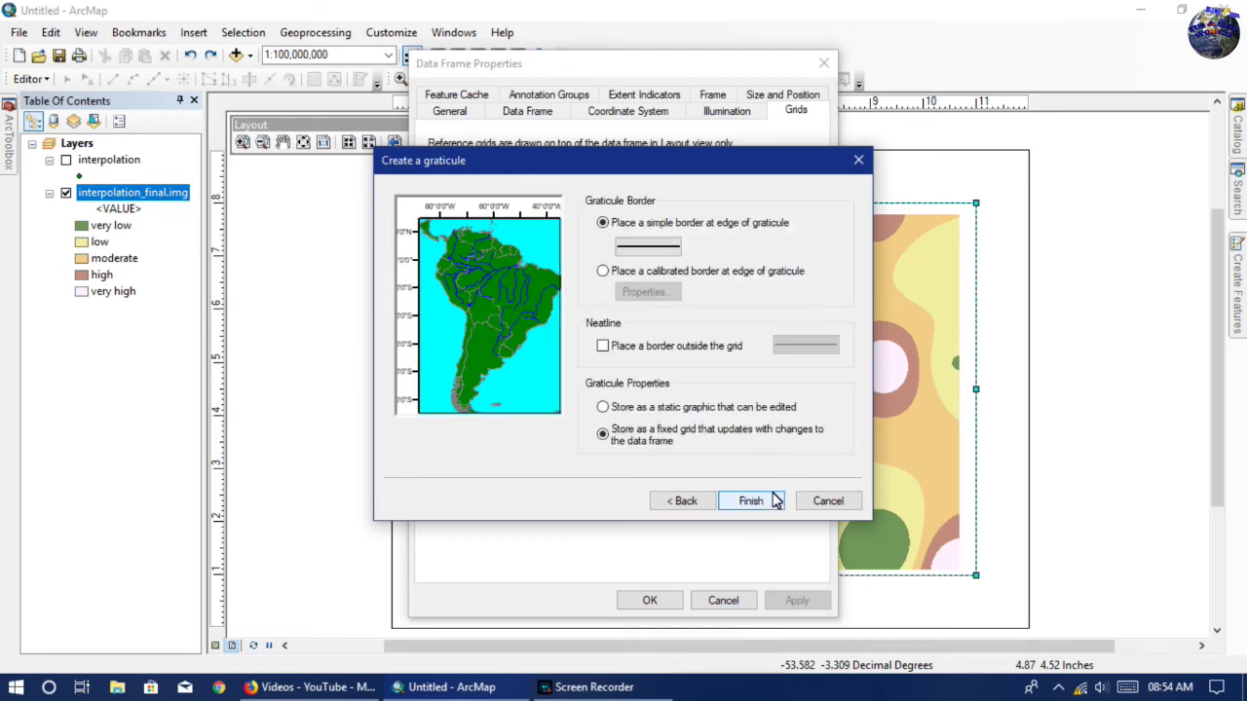
pyautogui.click(775, 499)
pyautogui.click(797, 600)
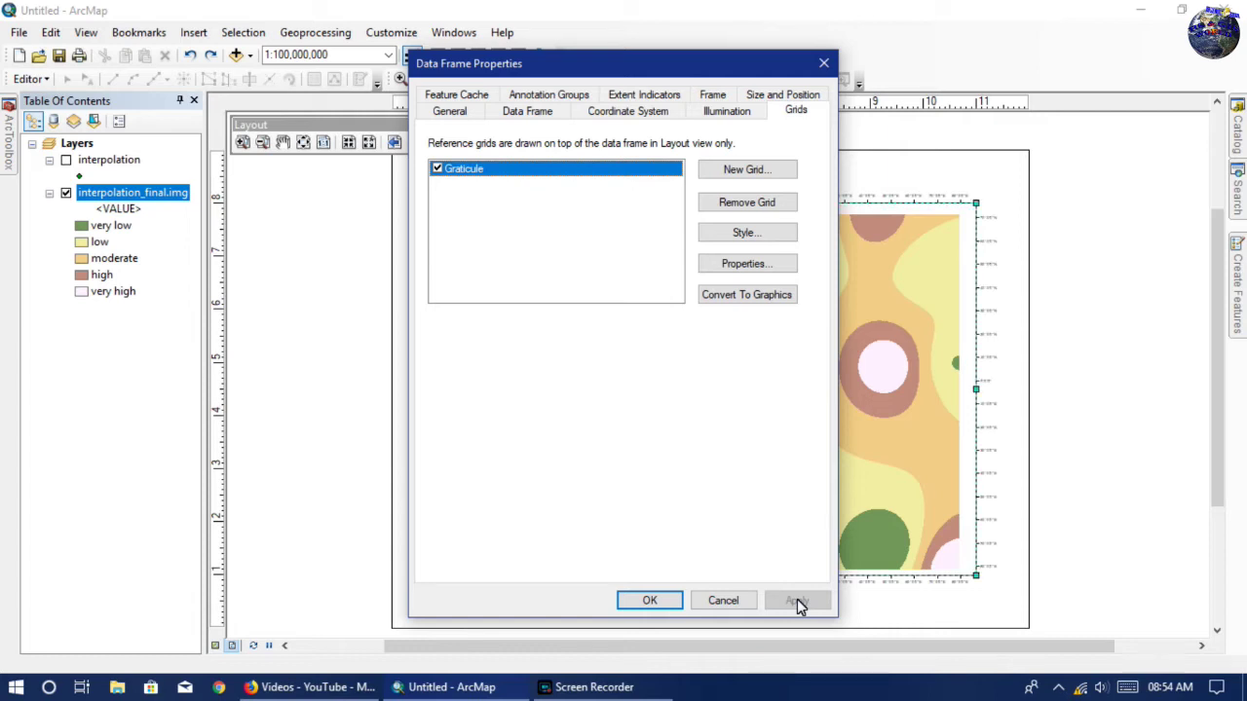
pyautogui.click(650, 600)
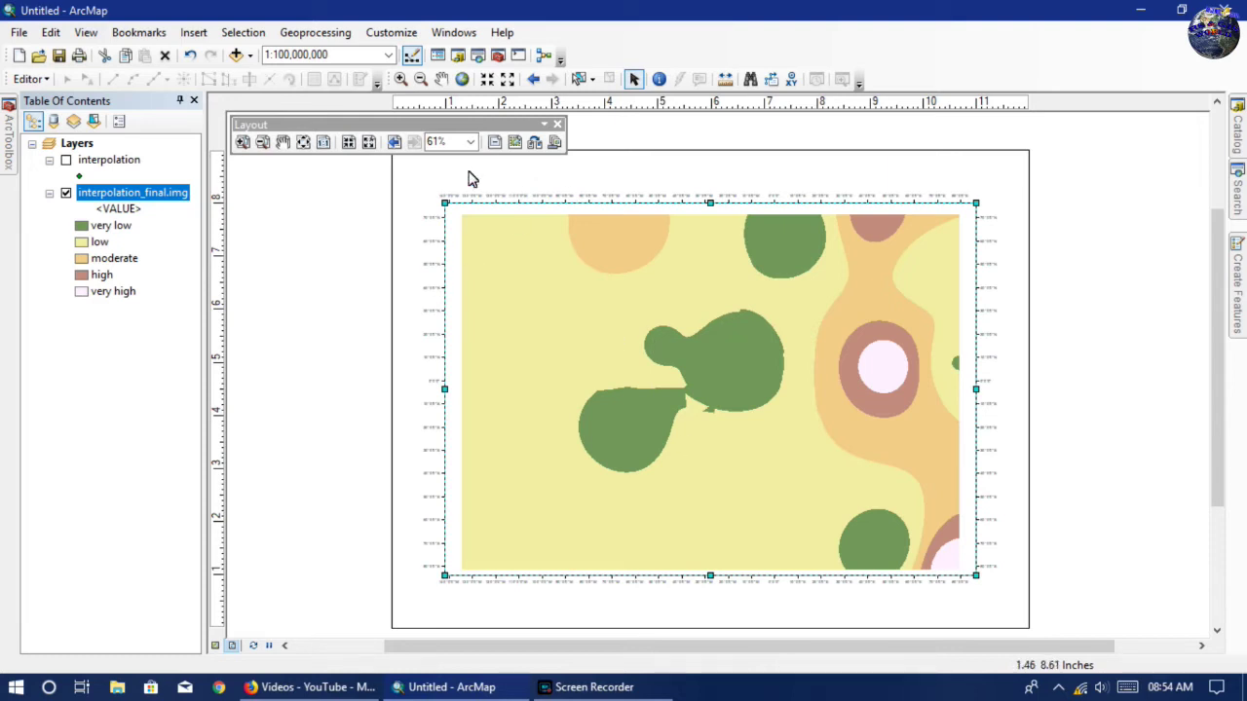
# Inspect the latitude labels along the data frame's western edge and open the properties of the graticule.
pyautogui.click(240, 143)
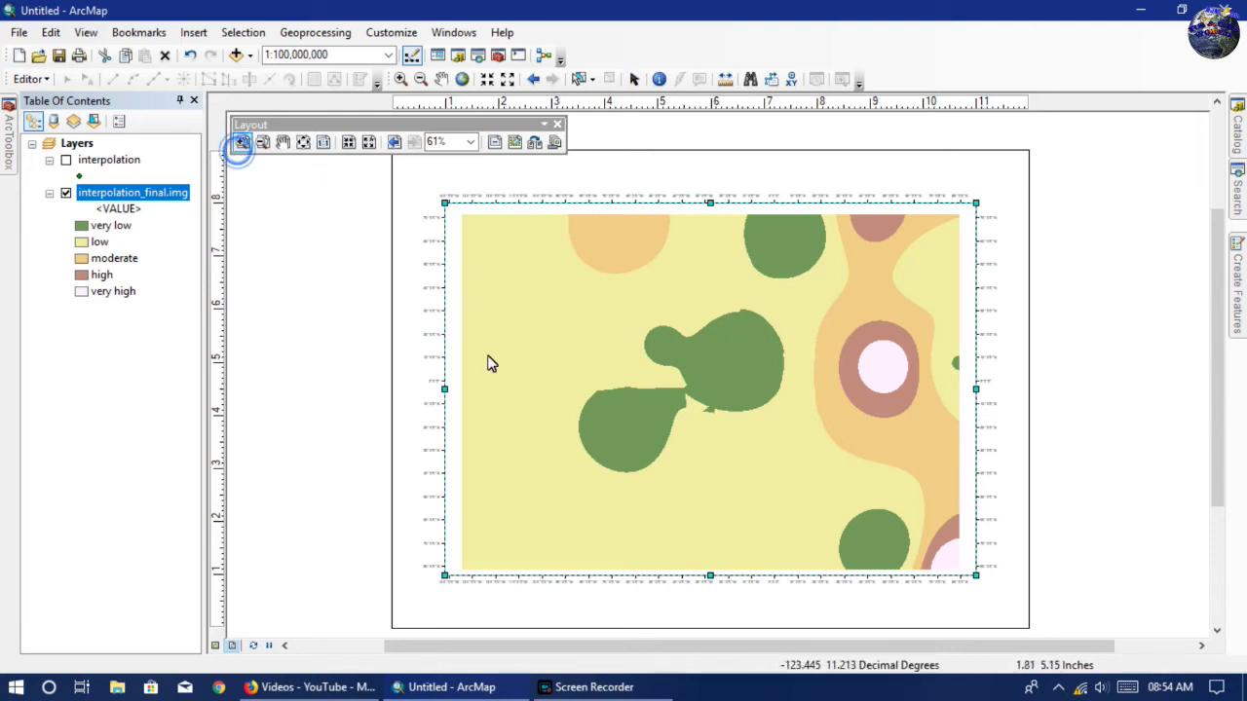
pyautogui.moveTo(399, 289); pyautogui.dragTo(496, 412)
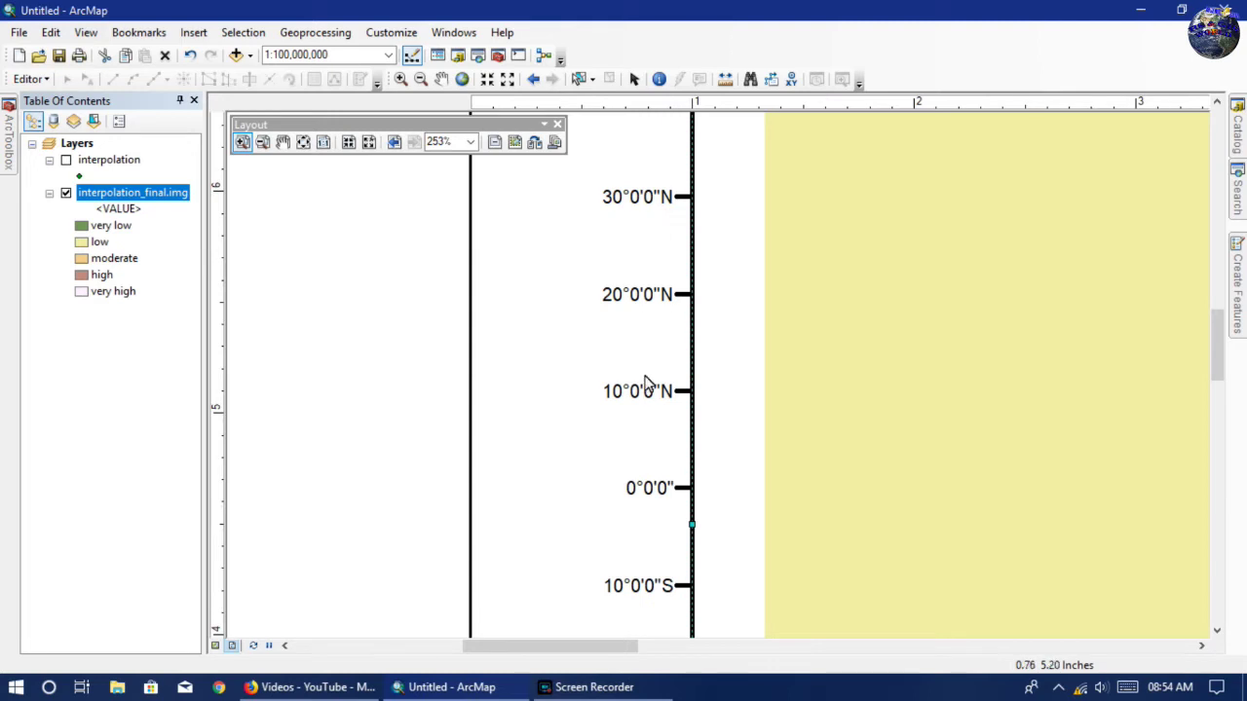
pyautogui.click(263, 142)
pyautogui.click(531, 207)
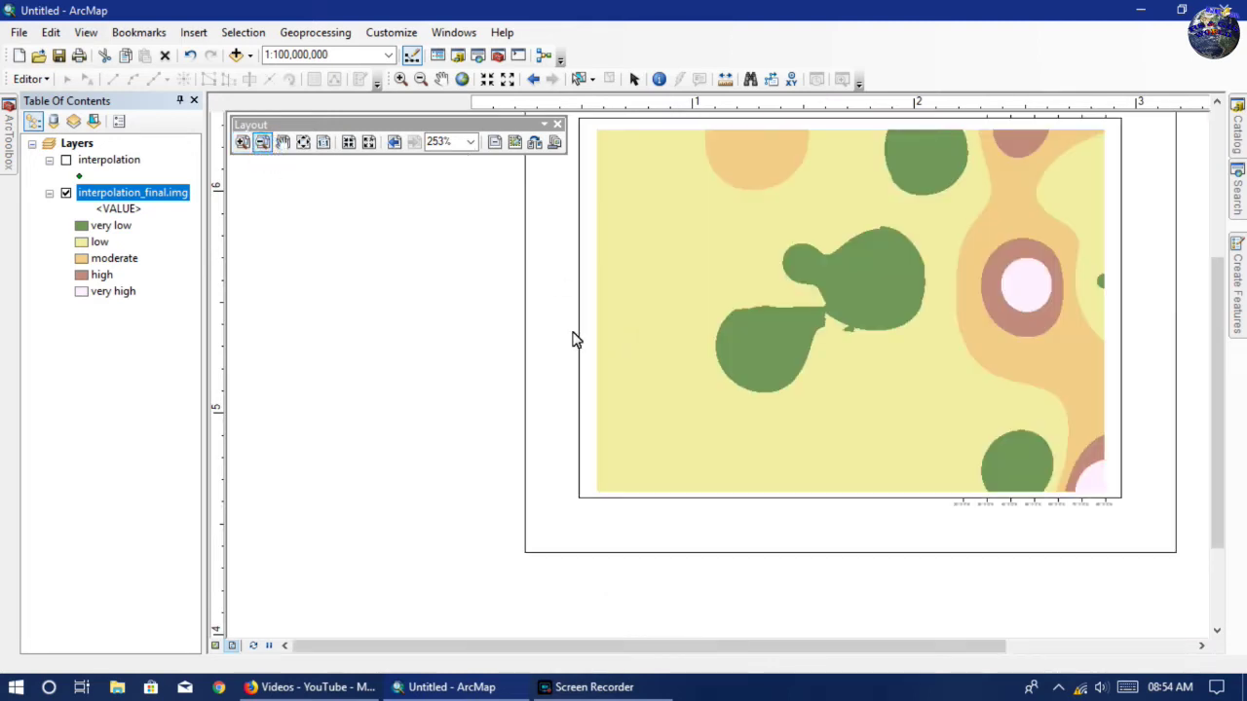
pyautogui.click(634, 79)
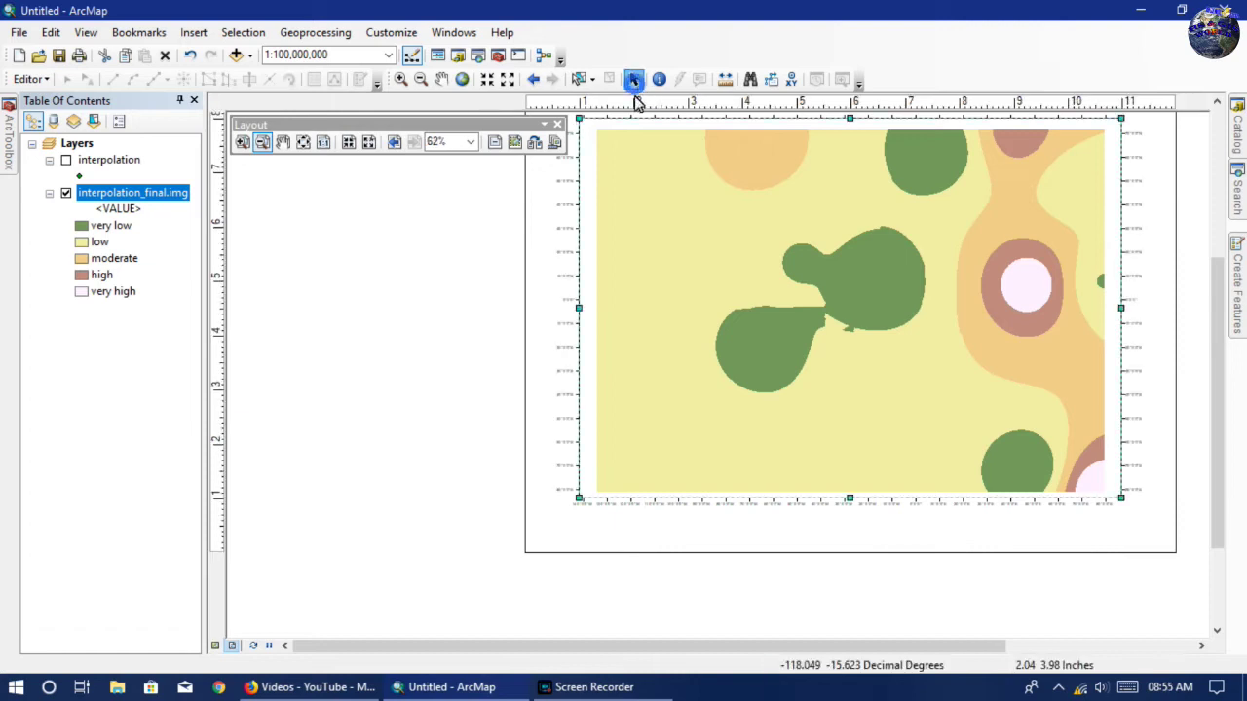
pyautogui.rightClick(623, 348)
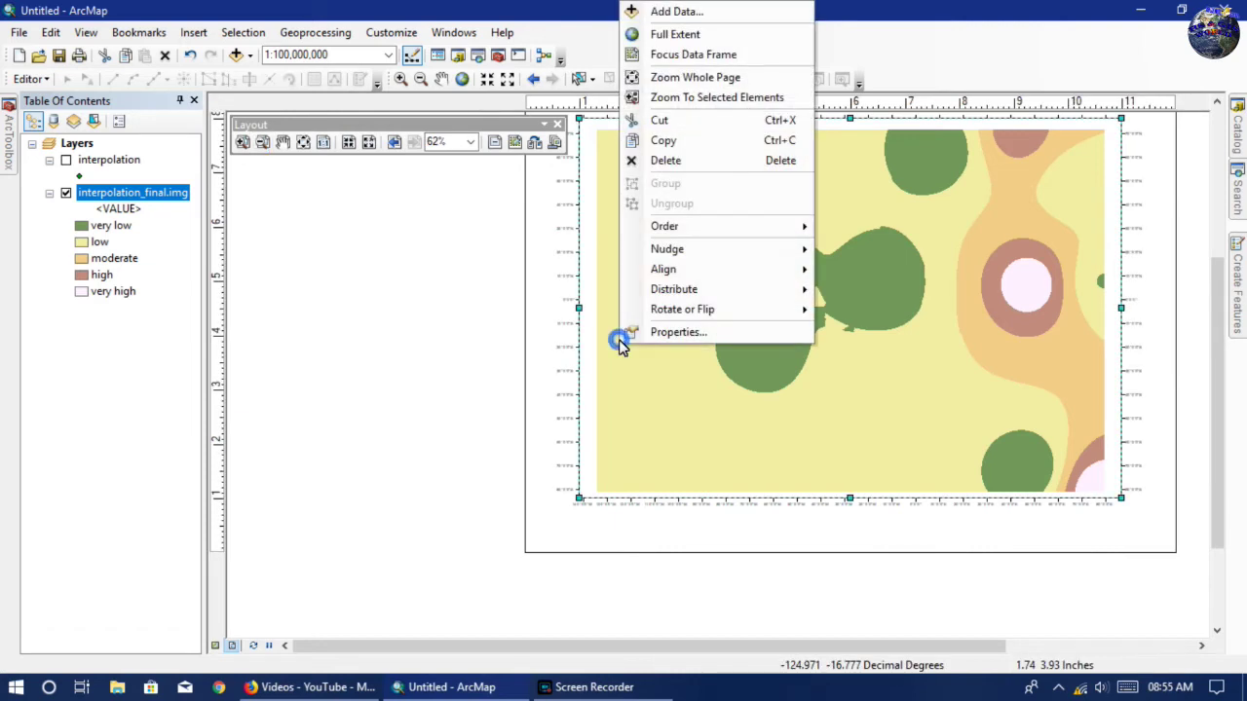
pyautogui.click(685, 331)
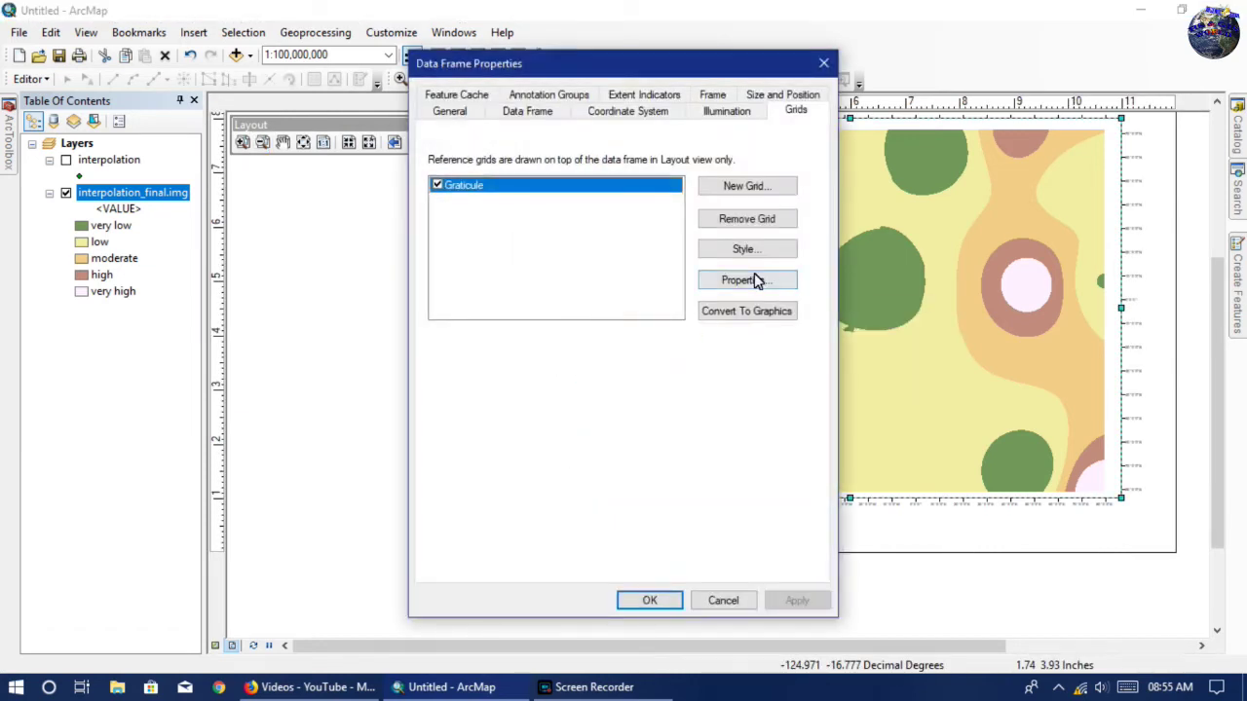
pyautogui.click(743, 283)
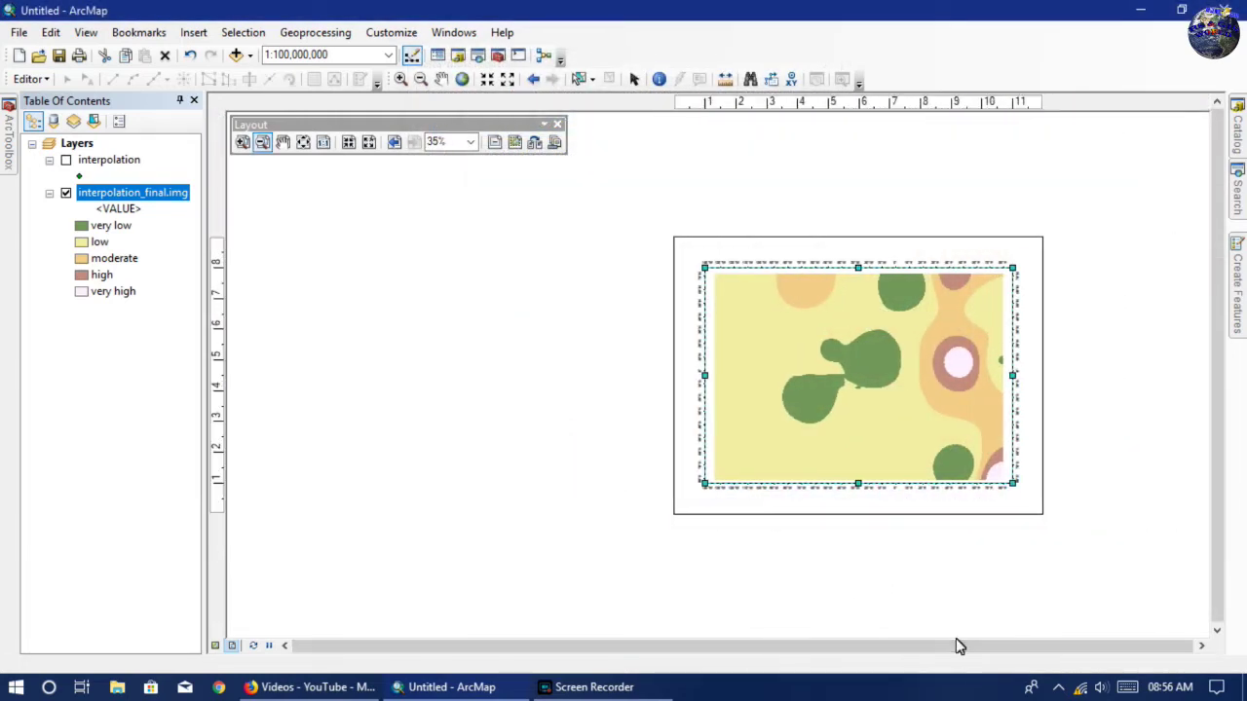
# Insert the ESRI North 3 north arrow and place it in the page's upper-right corner, just outside the data frame.
pyautogui.click(194, 33)
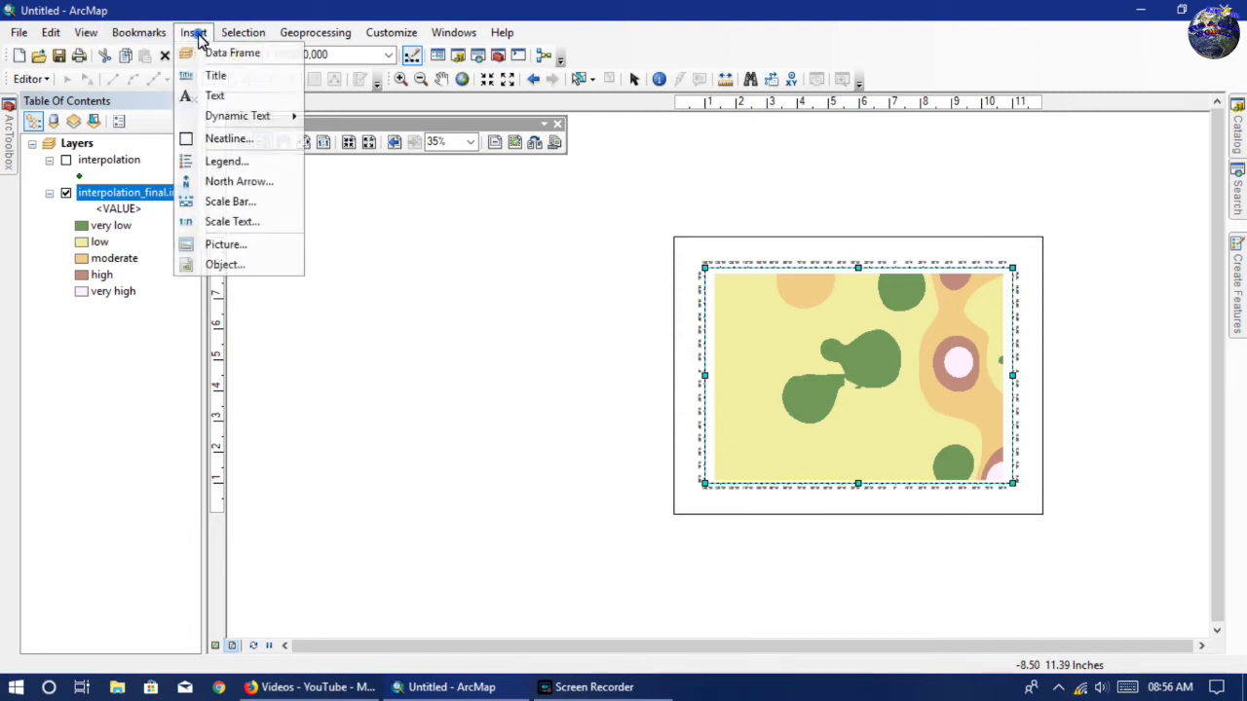
pyautogui.click(233, 181)
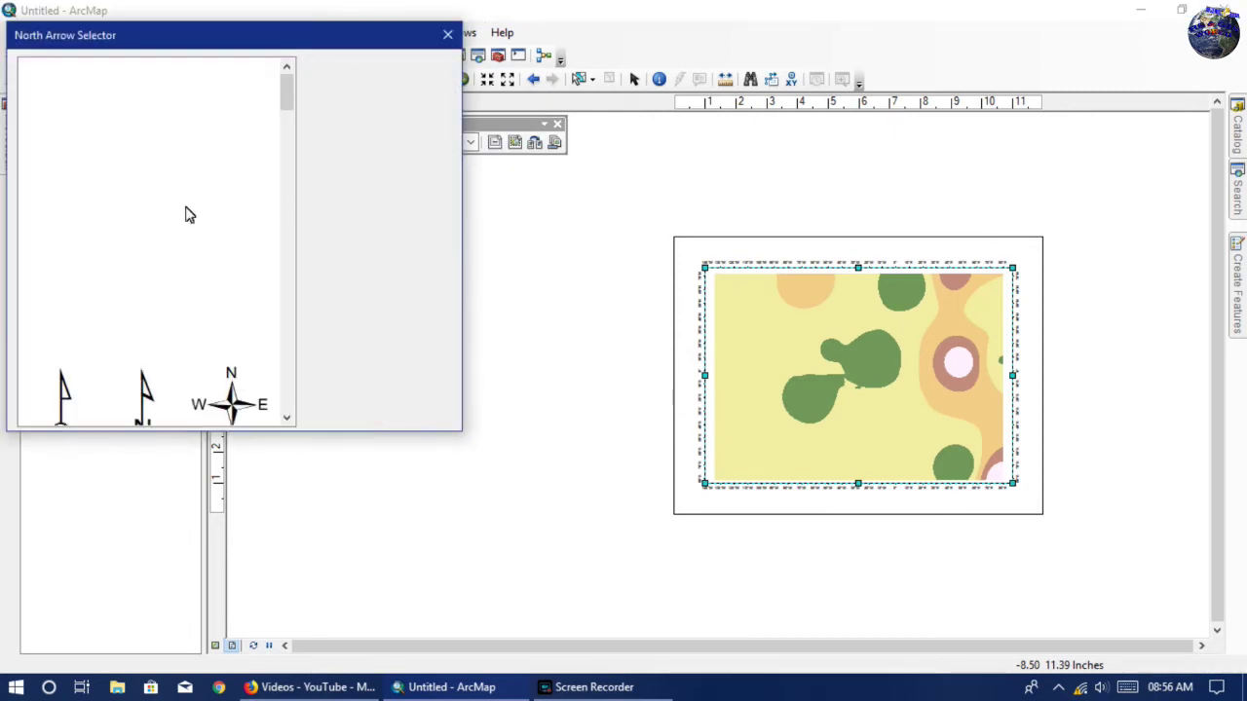
pyautogui.click(237, 114)
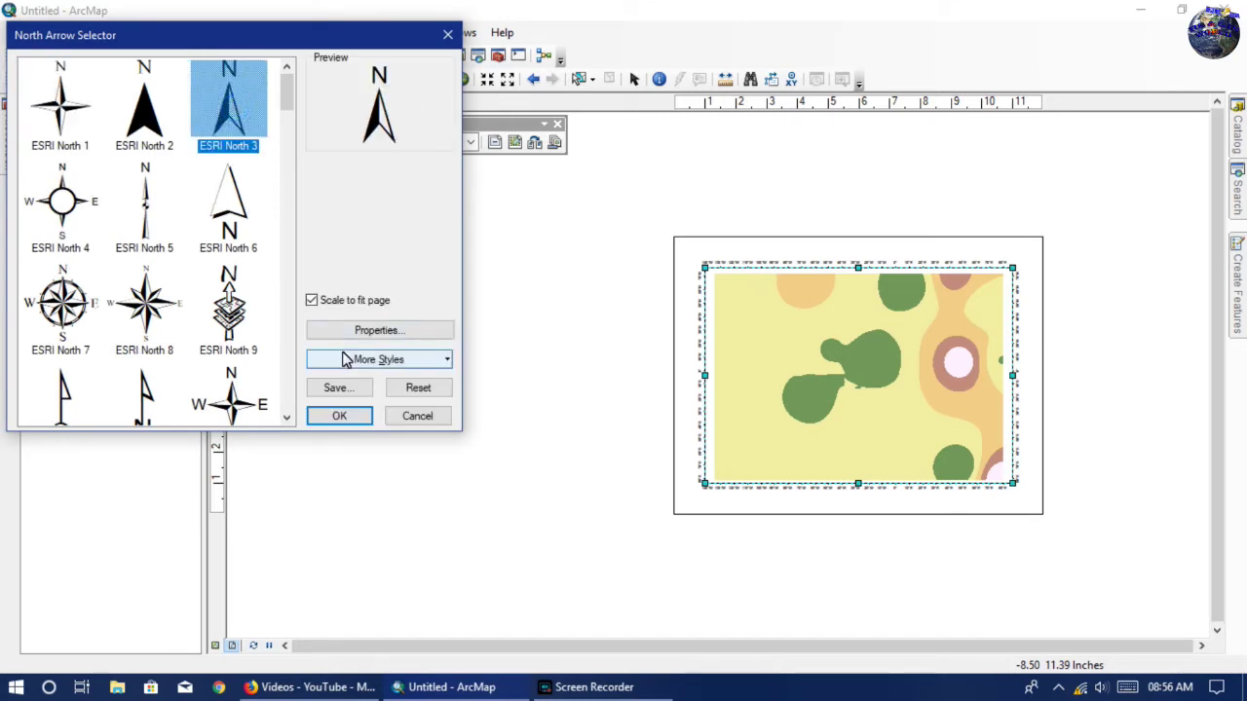
pyautogui.click(348, 415)
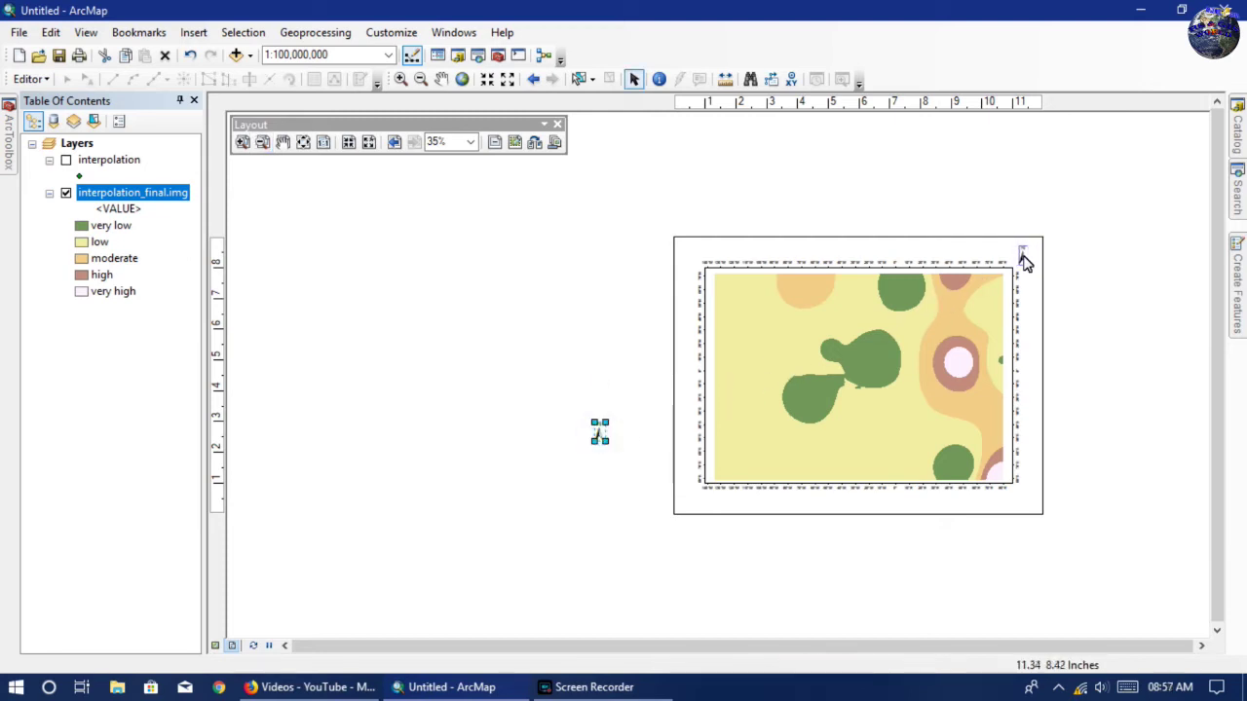
pyautogui.moveTo(1025, 261); pyautogui.dragTo(1024, 263)
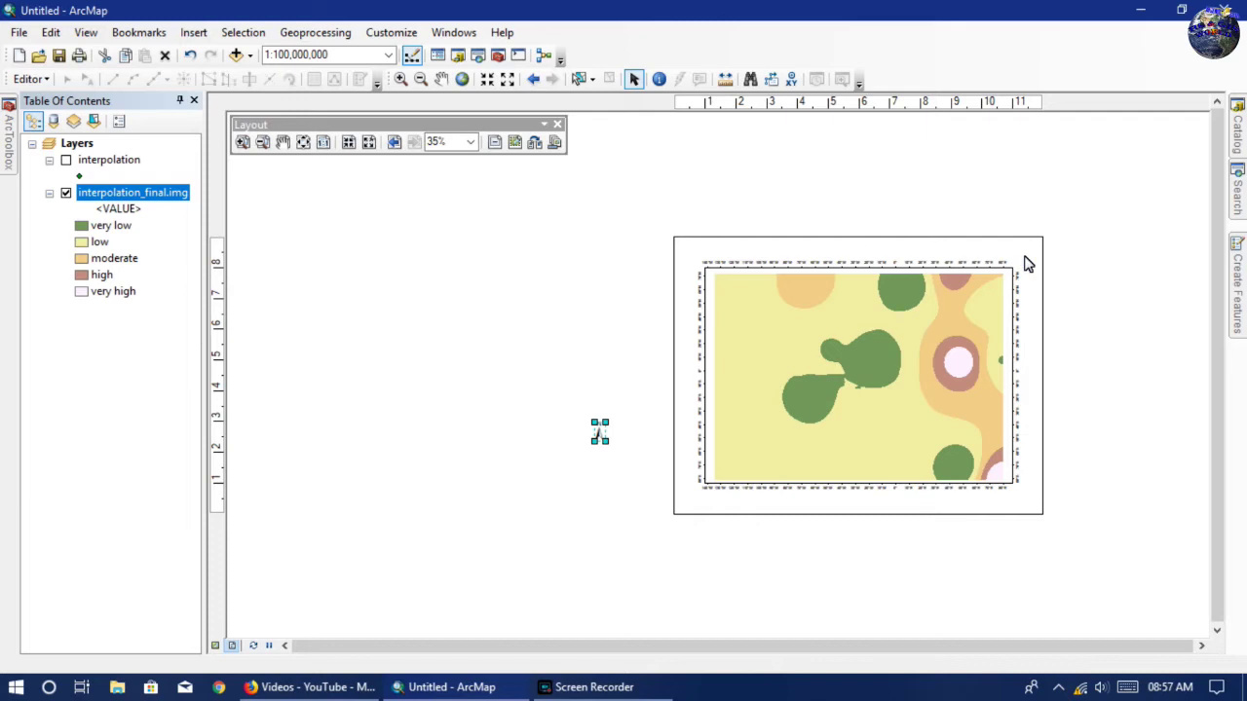
pyautogui.click(1097, 307)
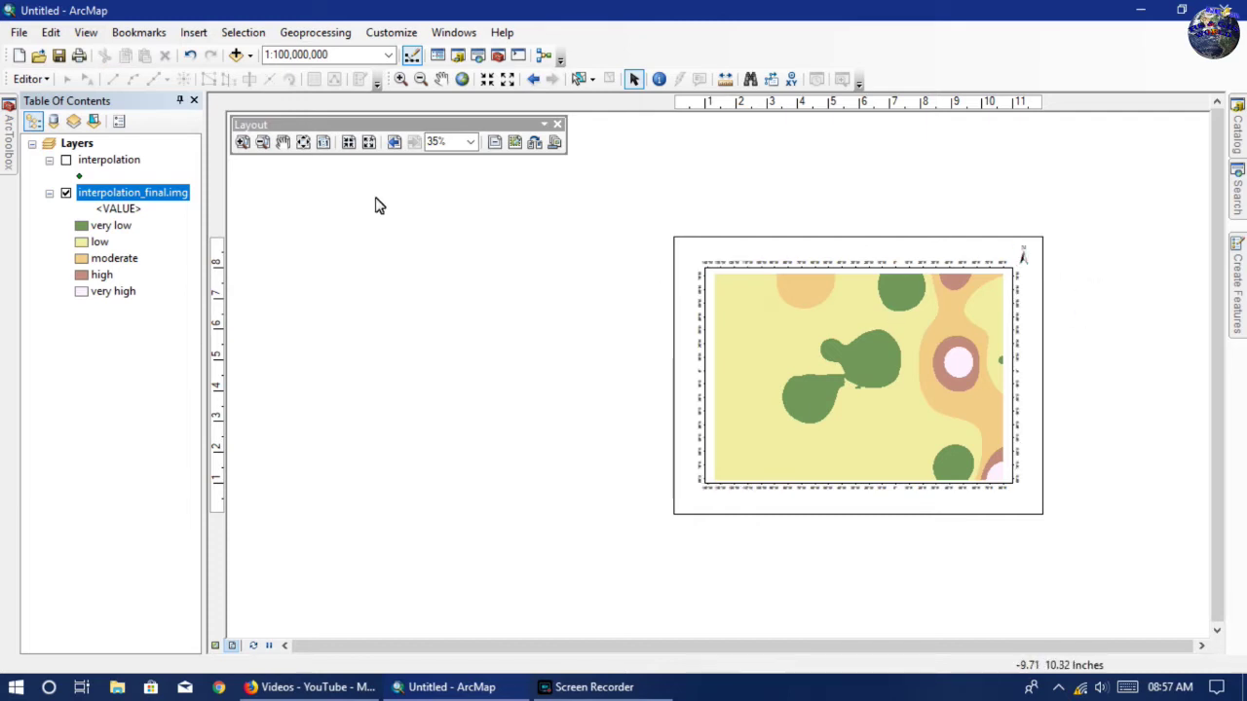
# Insert the map title "Water Quality Map" and place it centrally in the page margin above the data frame.
pyautogui.click(194, 32)
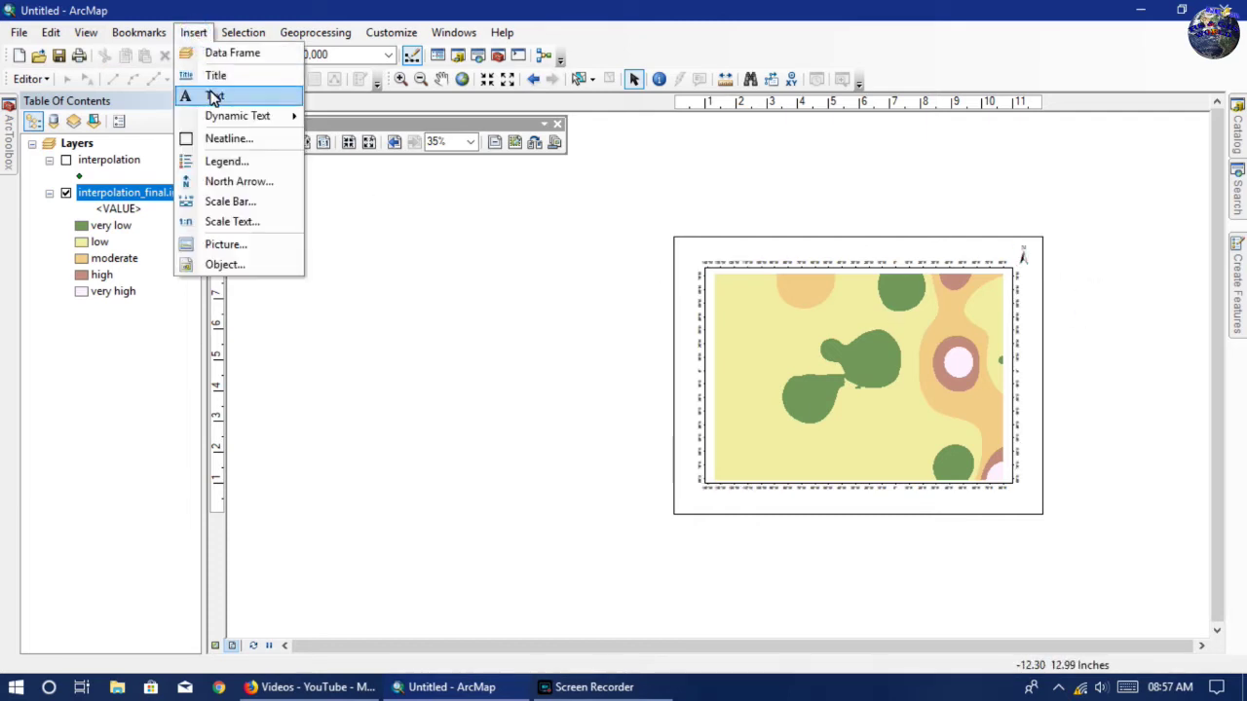
pyautogui.click(211, 73)
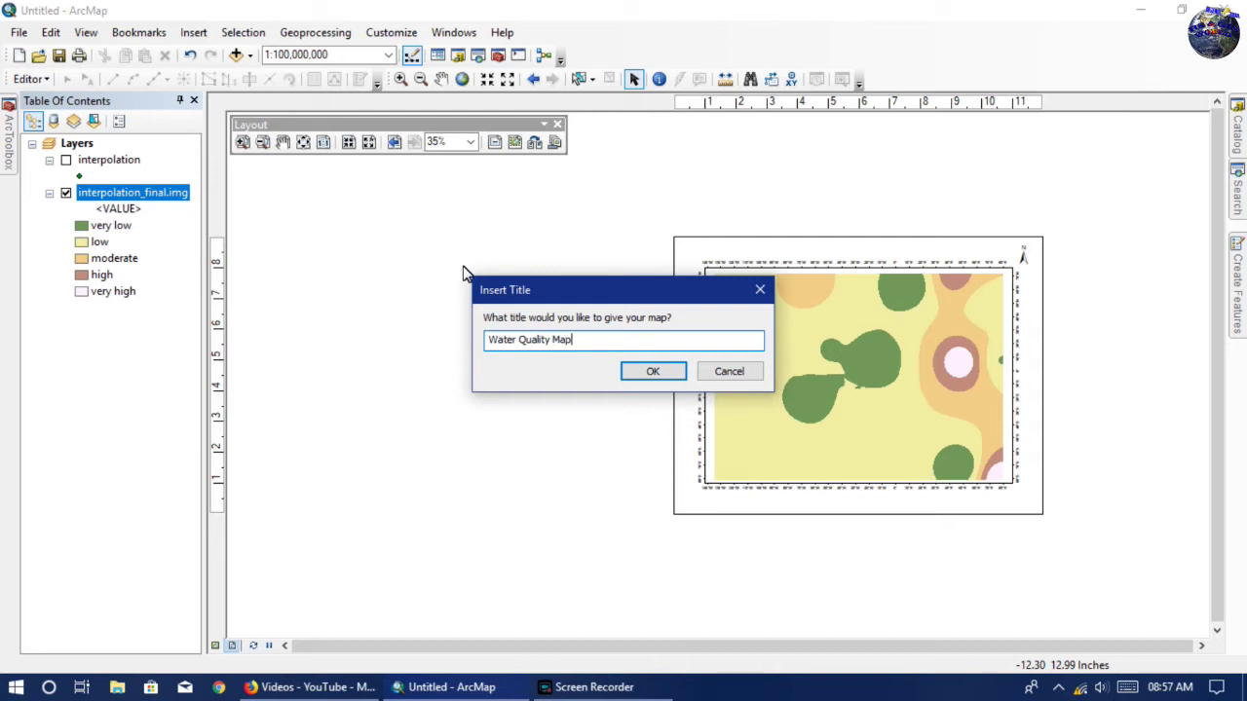
pyautogui.click(662, 376)
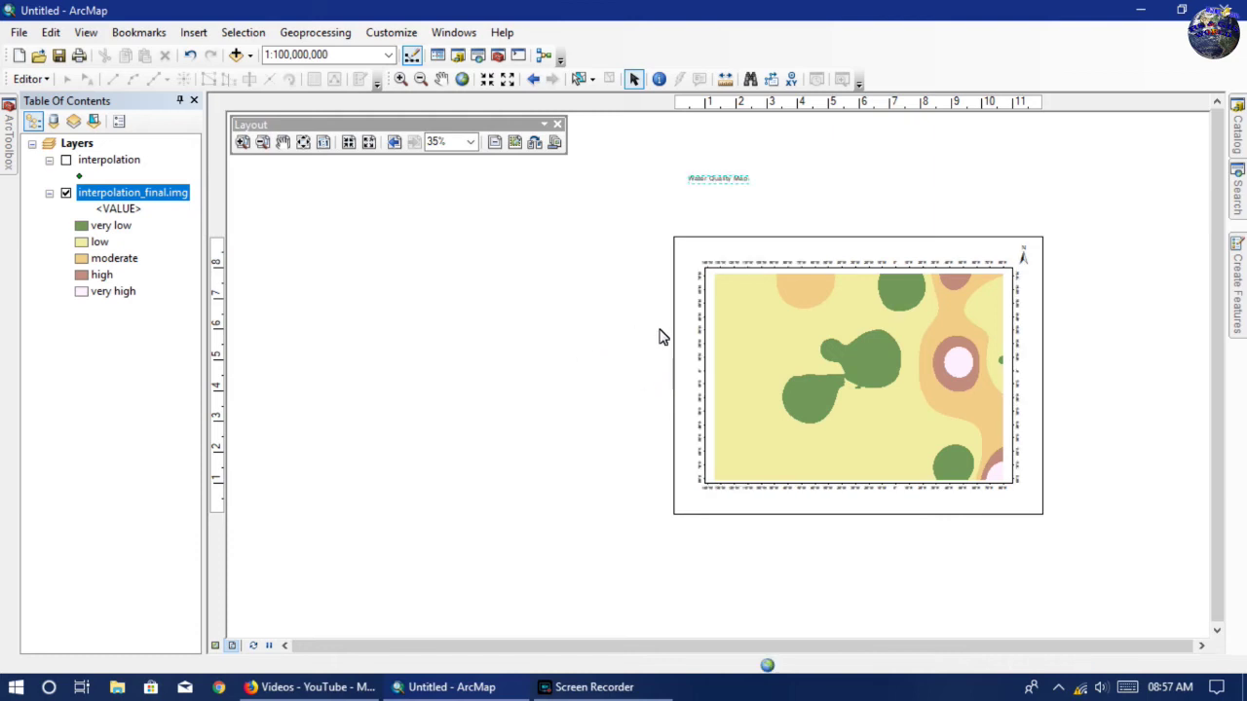
pyautogui.moveTo(729, 183); pyautogui.dragTo(870, 252)
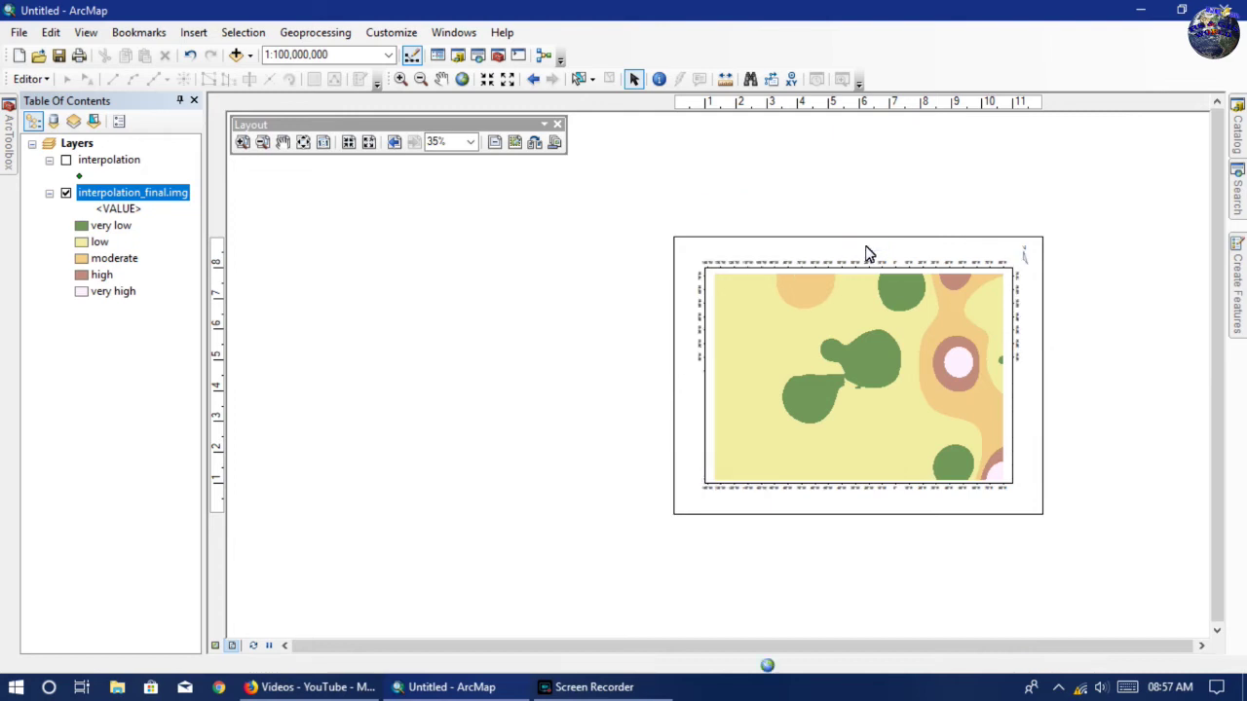
# Format the map title's text symbol as bold Times New Roman.
pyautogui.rightClick(867, 250)
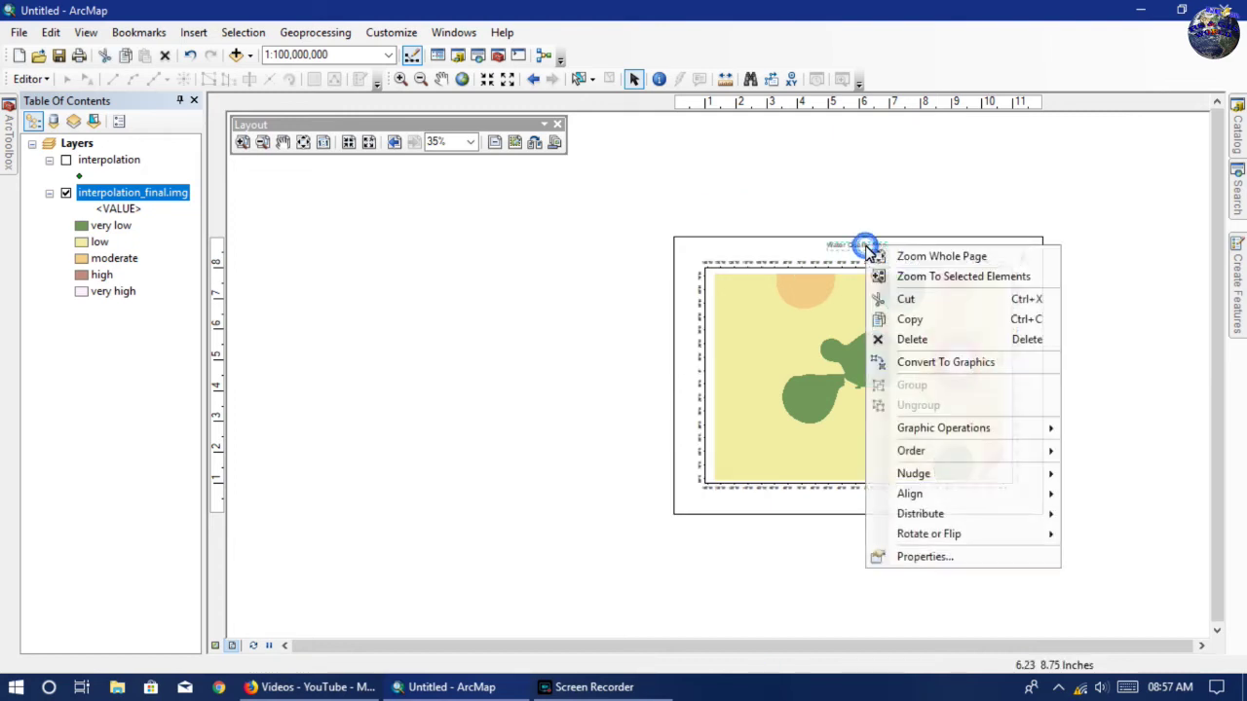
pyautogui.click(926, 560)
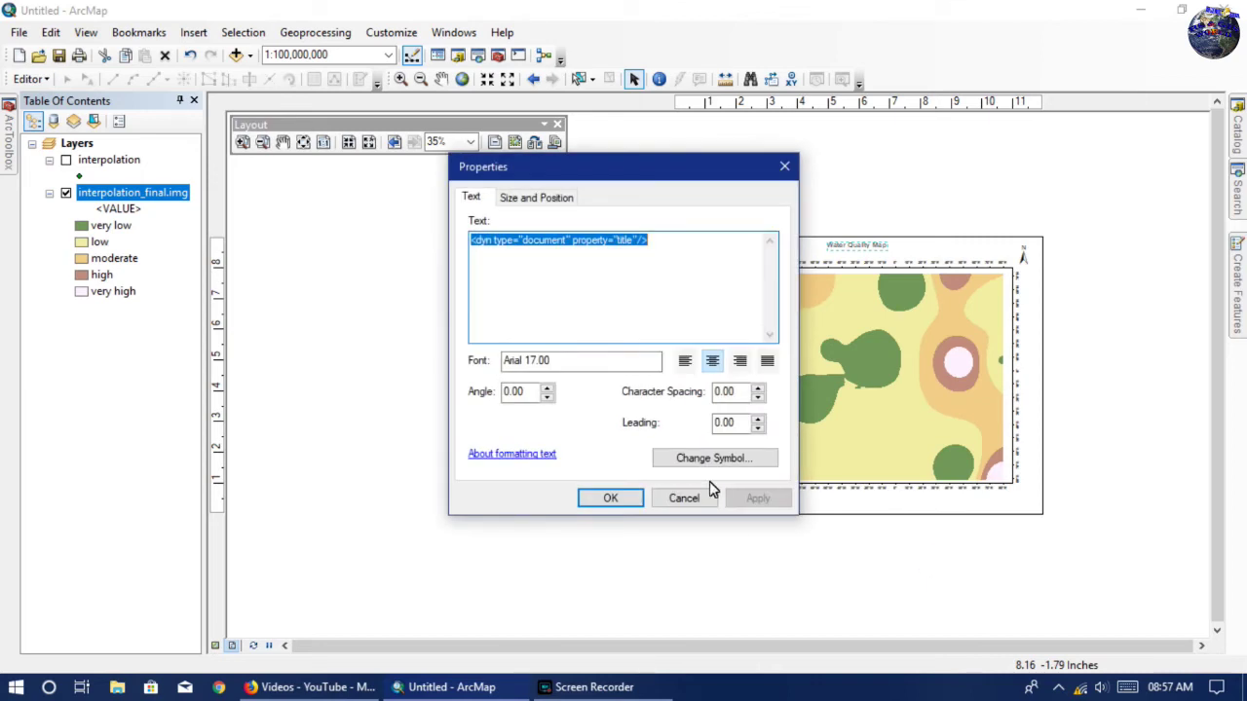
pyautogui.click(698, 468)
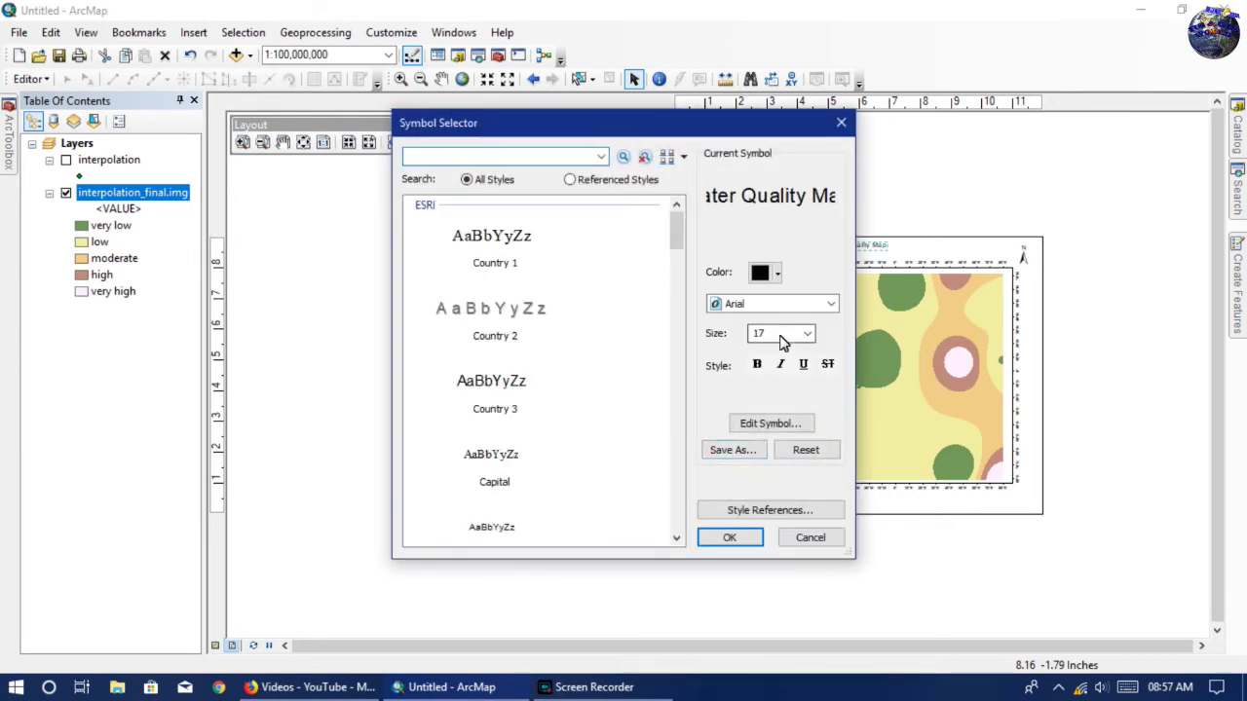
pyautogui.click(757, 364)
pyautogui.click(783, 305)
pyautogui.press('t')
pyautogui.press('Down')
pyautogui.press('Down')
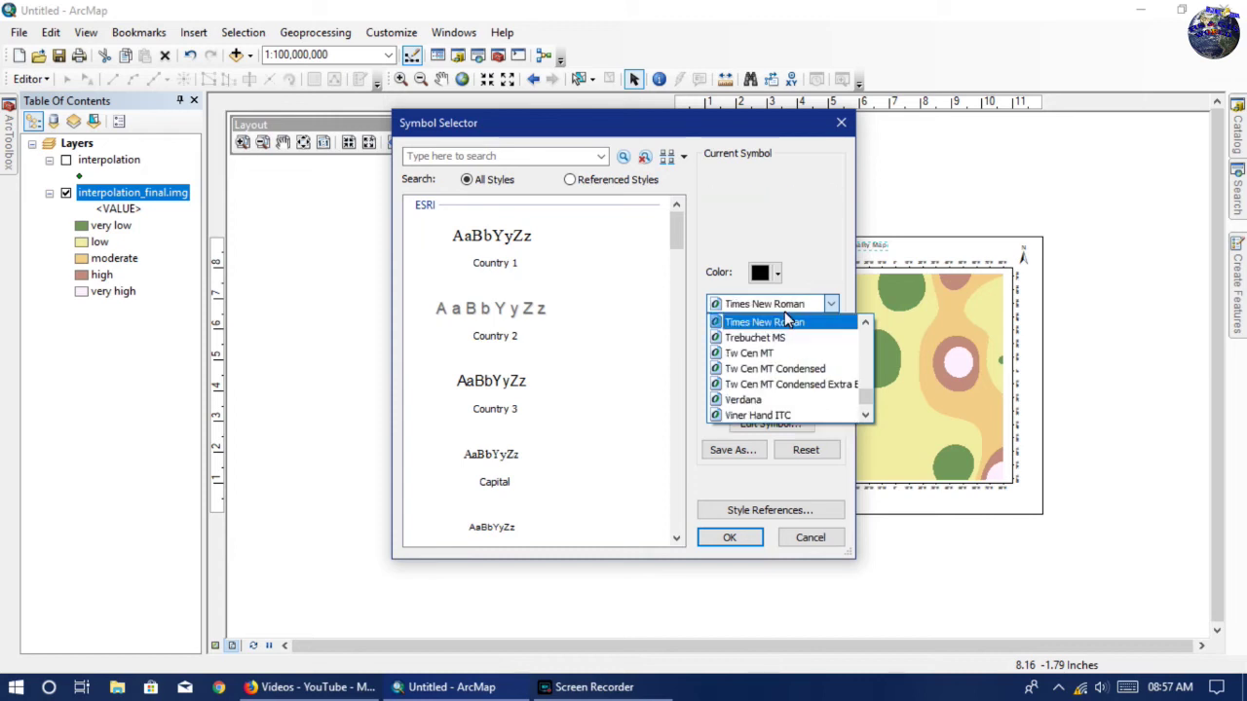
pyautogui.click(779, 328)
pyautogui.click(747, 538)
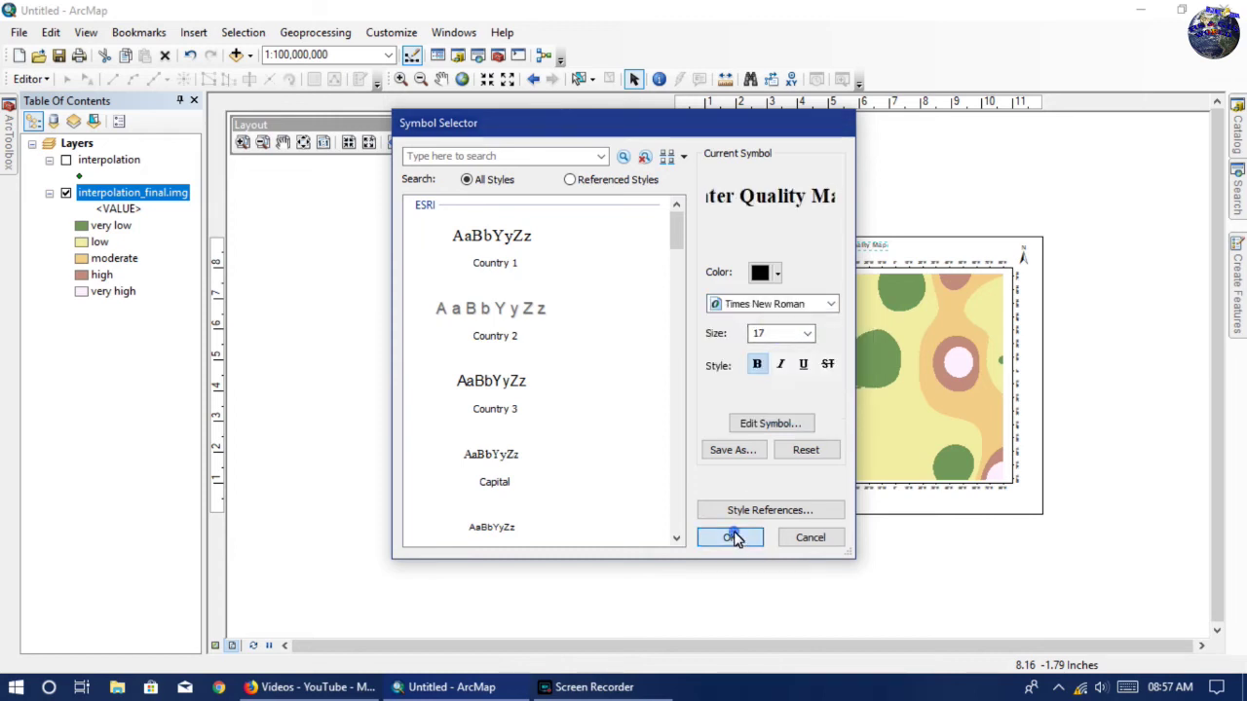
pyautogui.click(611, 499)
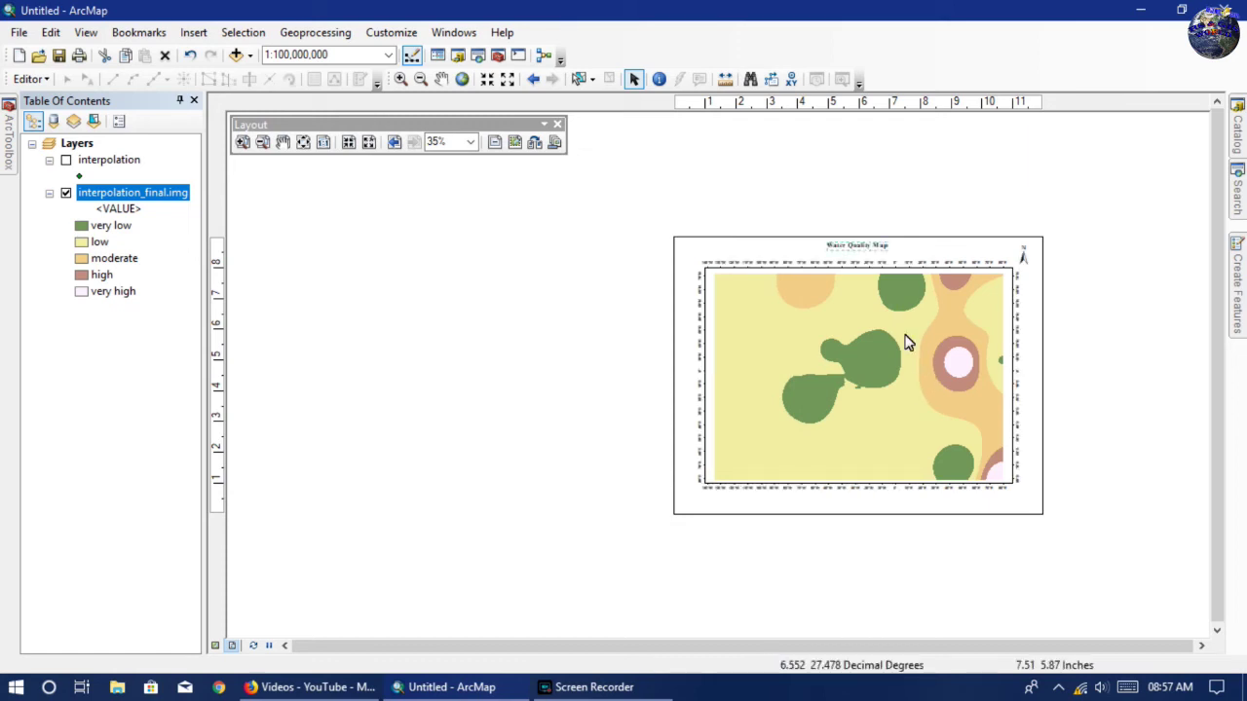
pyautogui.click(845, 357)
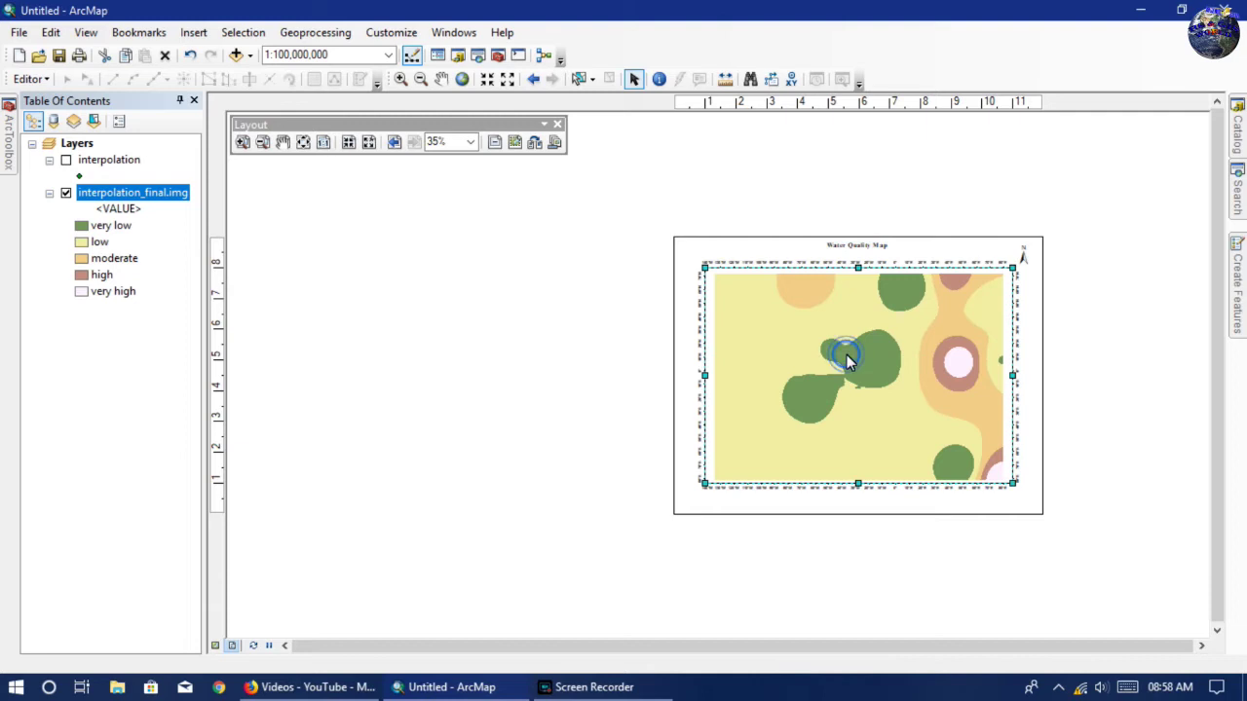
# Nudge the data frame upward on the page until it sits just below the map title.
pyautogui.press('Up')
pyautogui.press('Up')
pyautogui.press('Up')
pyautogui.press('Up')
pyautogui.press('Up')
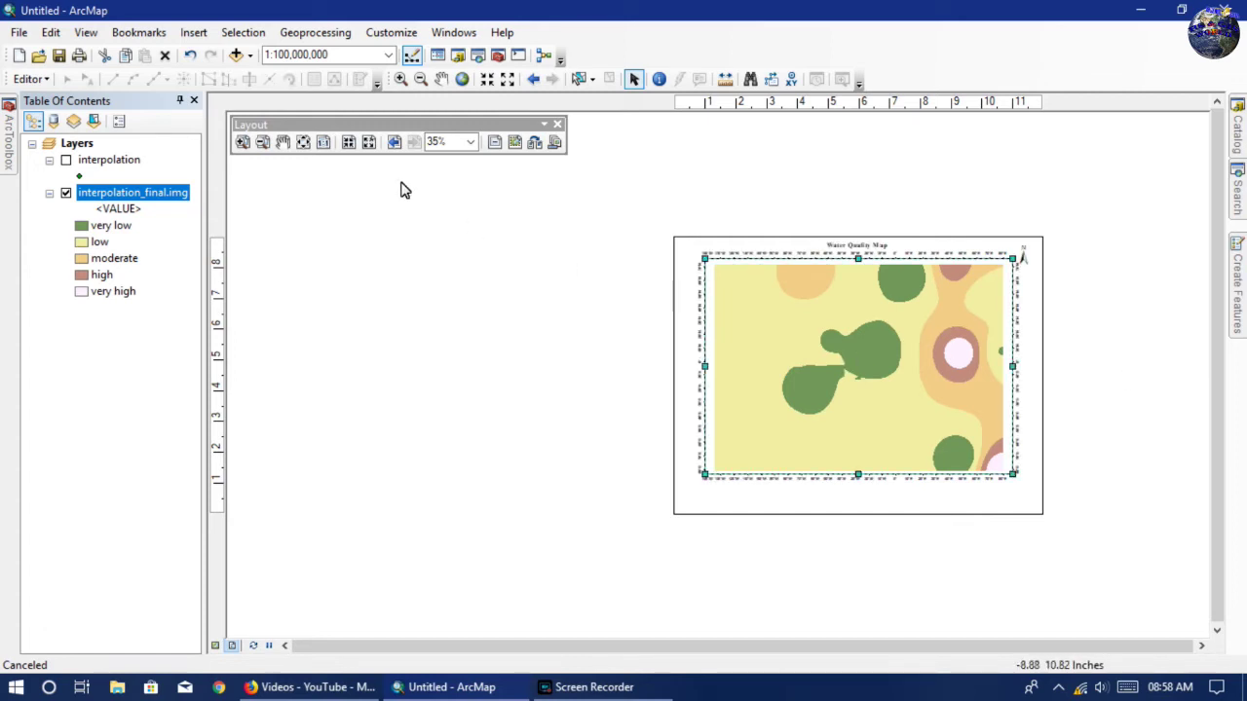
# Start a new legend with the interpolation_final.img layer as its only legend item.
pyautogui.click(186, 36)
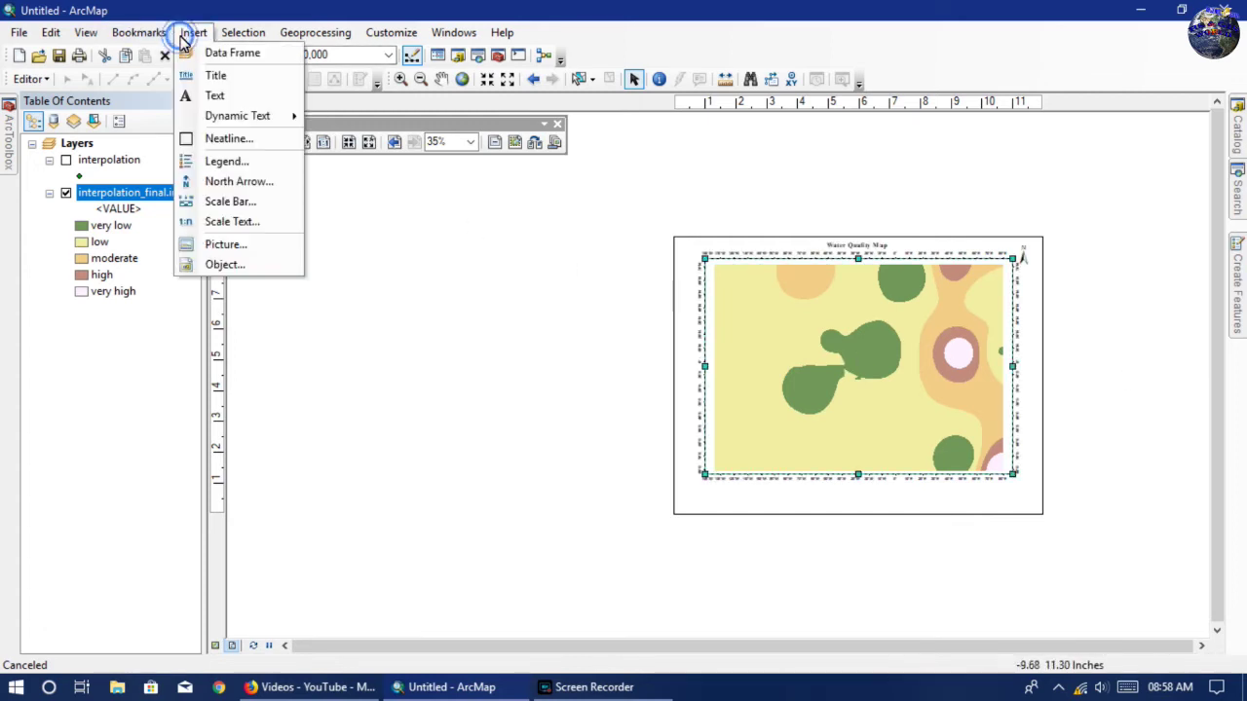
pyautogui.click(226, 163)
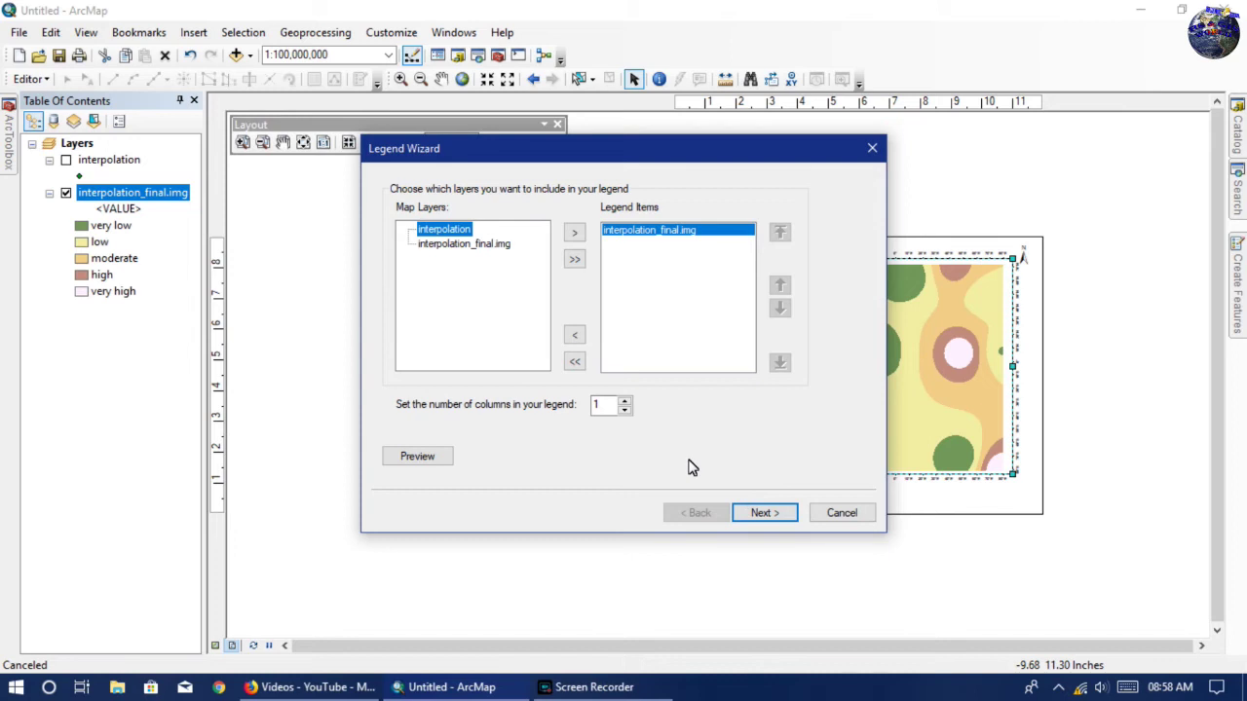
pyautogui.click(446, 244)
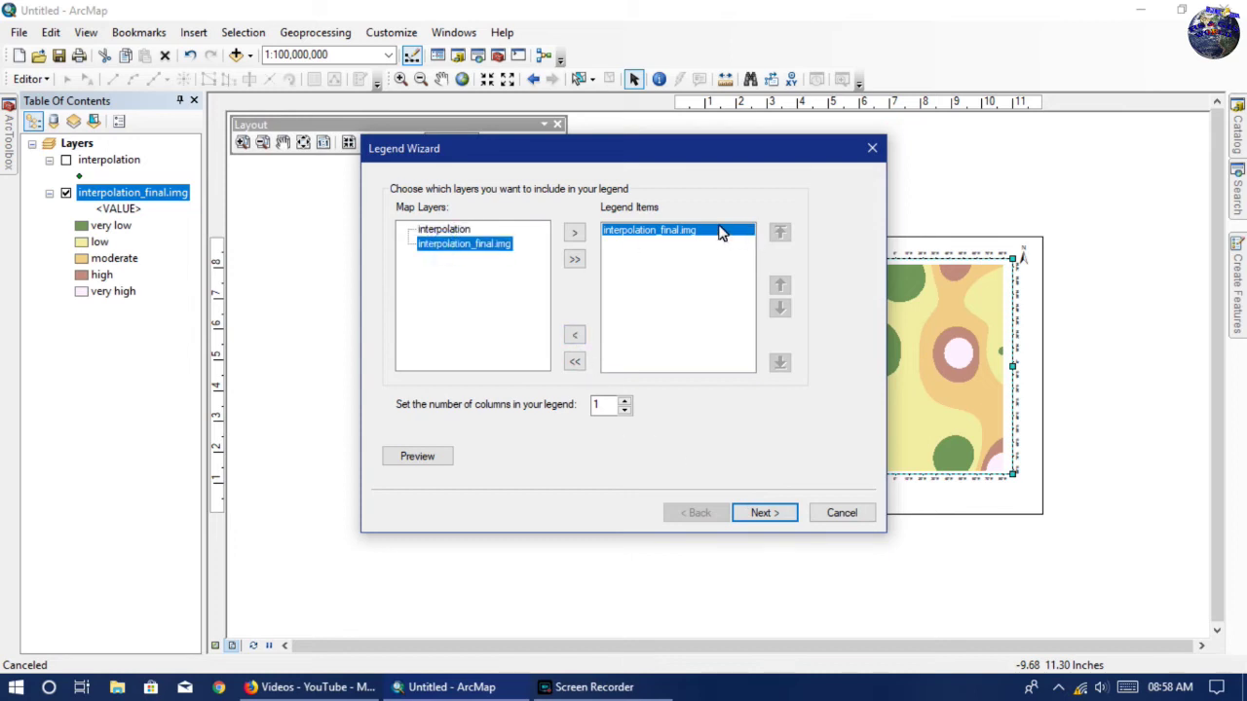
pyautogui.click(668, 240)
pyautogui.click(575, 336)
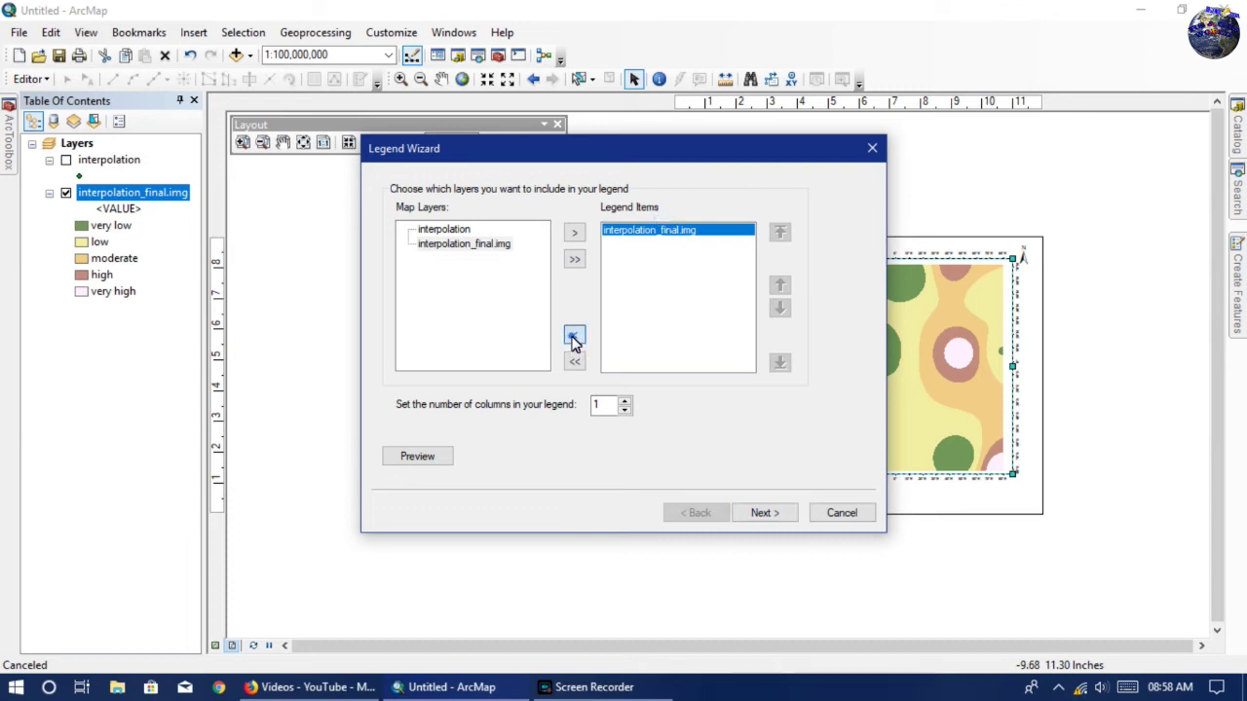
pyautogui.click(454, 245)
pyautogui.click(573, 237)
pyautogui.click(763, 517)
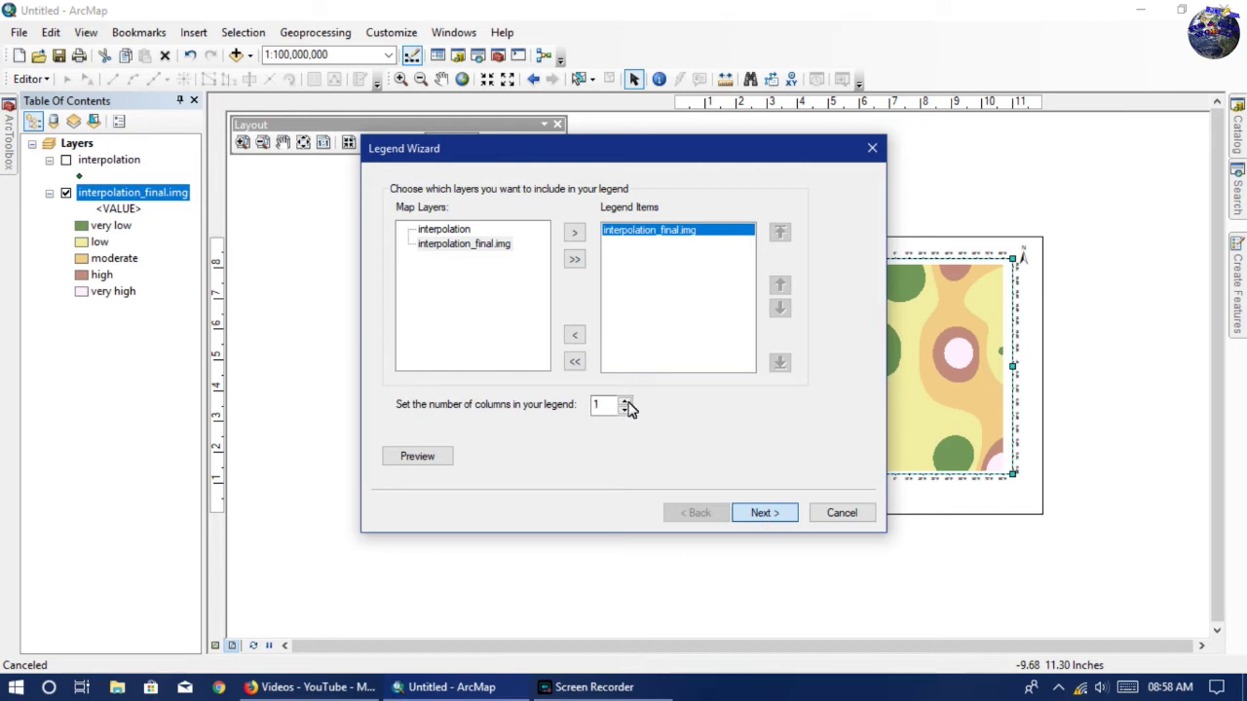
# Set the number of columns in the legend to 4 and proceed to the legend title settings.
pyautogui.press('Return')
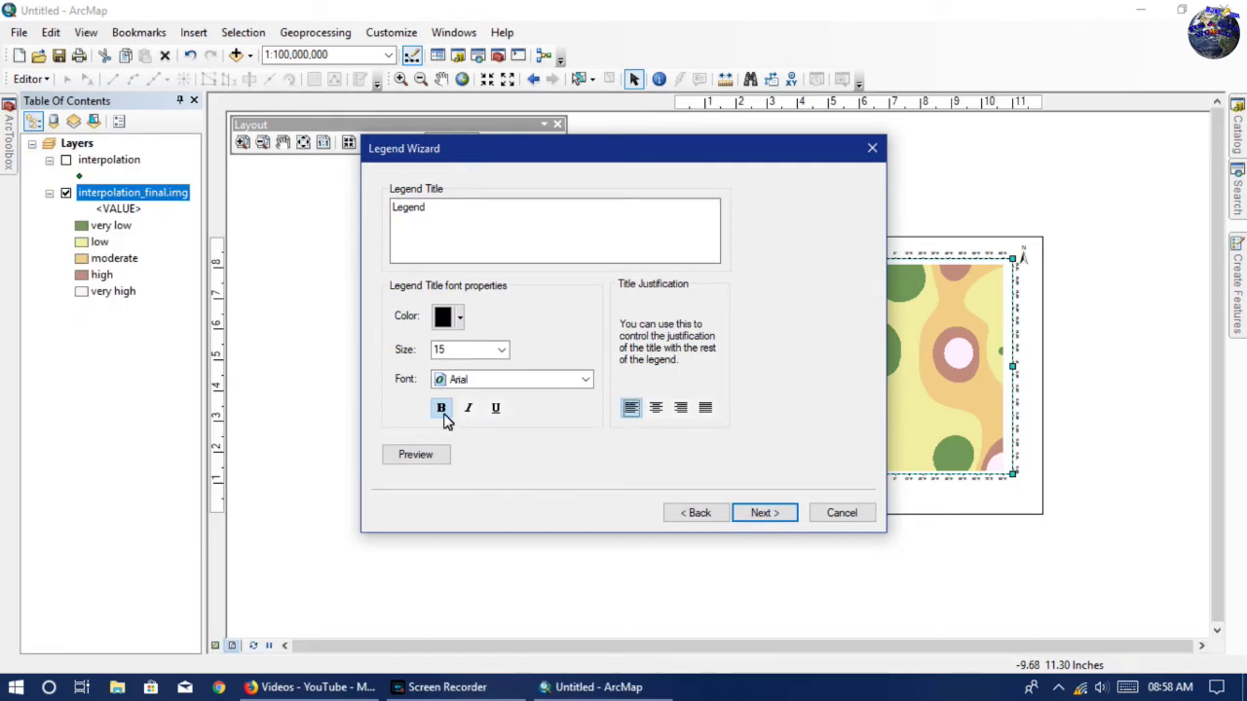
pyautogui.click(656, 409)
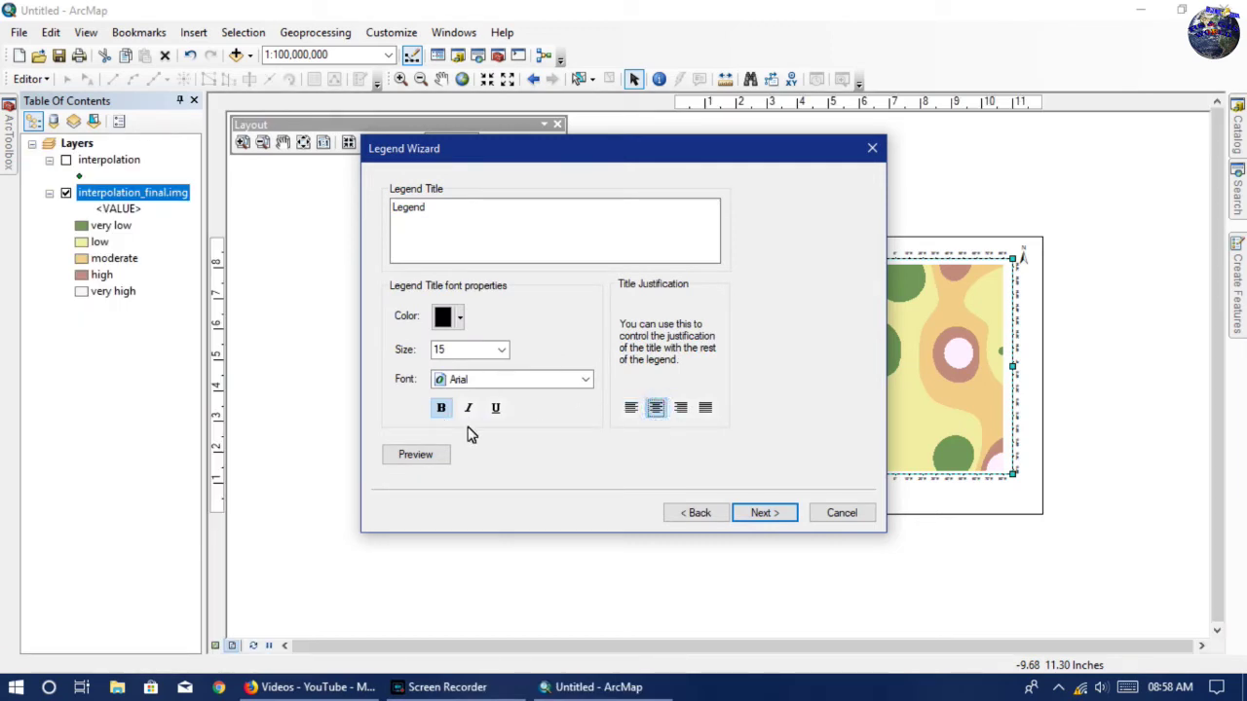
pyautogui.click(702, 514)
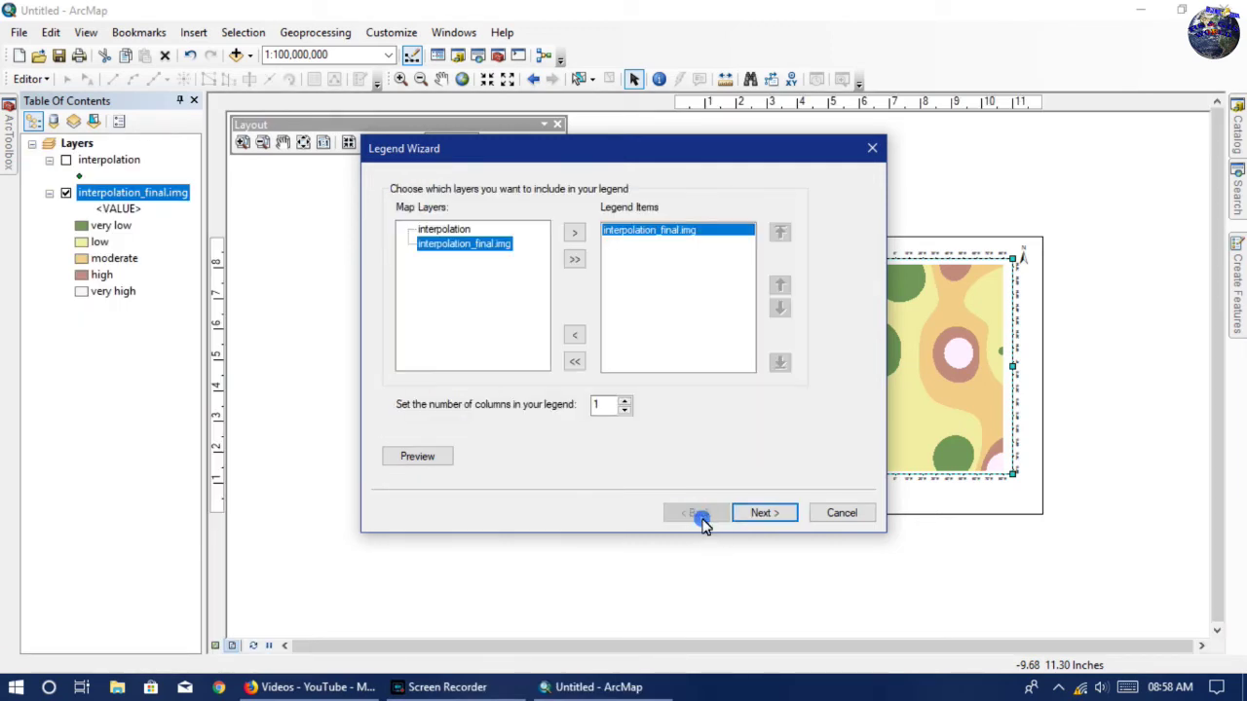
pyautogui.doubleClick(604, 405)
pyautogui.write('4')
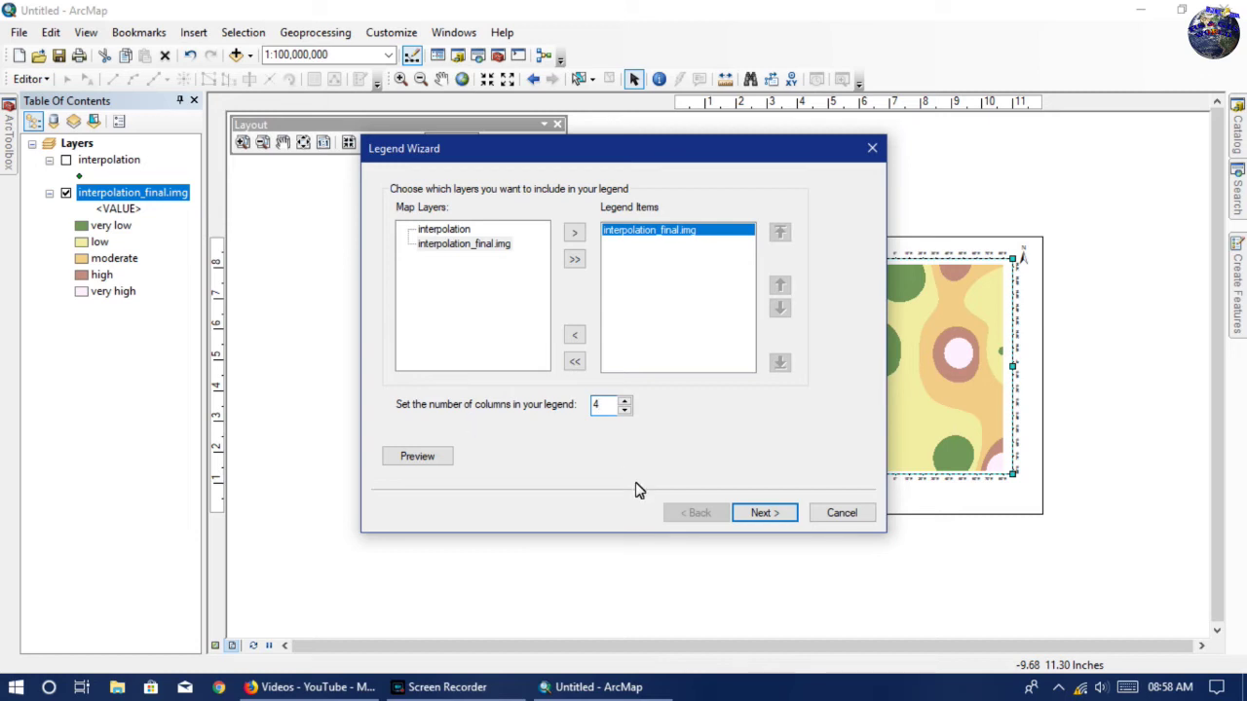
pyautogui.click(759, 514)
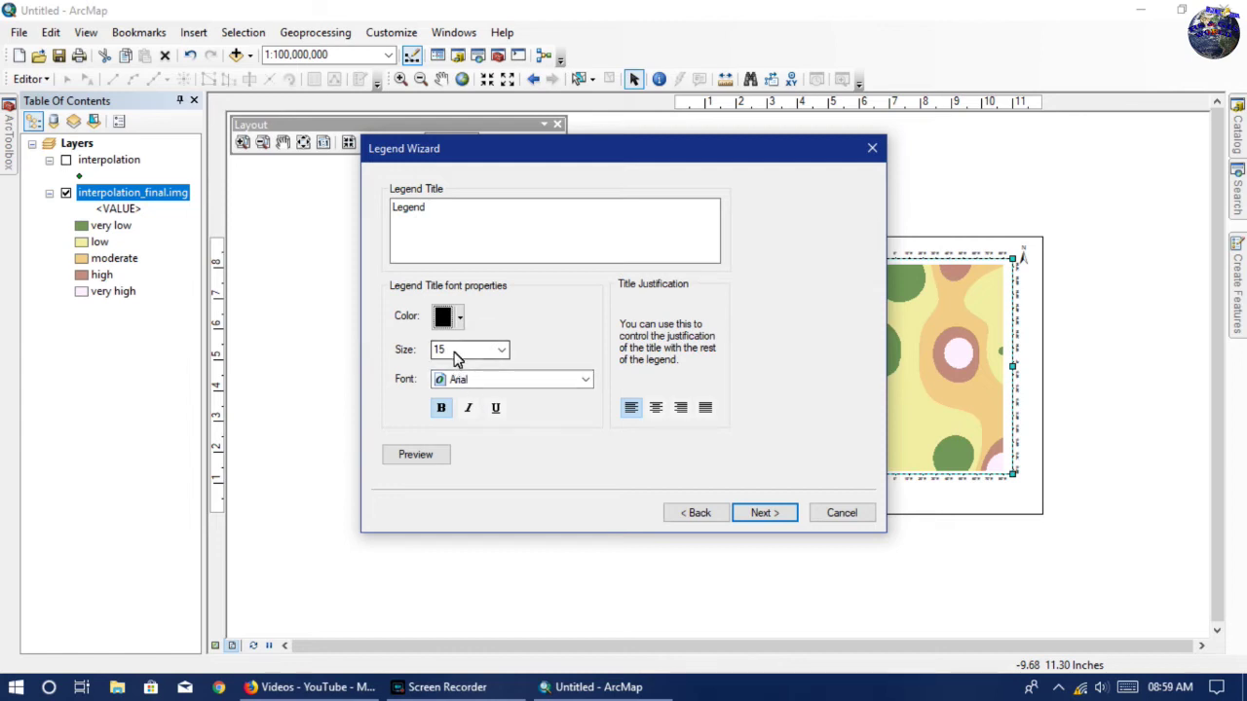
# Set the legend title to "INDEX" in Times New Roman and continue to the legend frame settings.
pyautogui.click(506, 382)
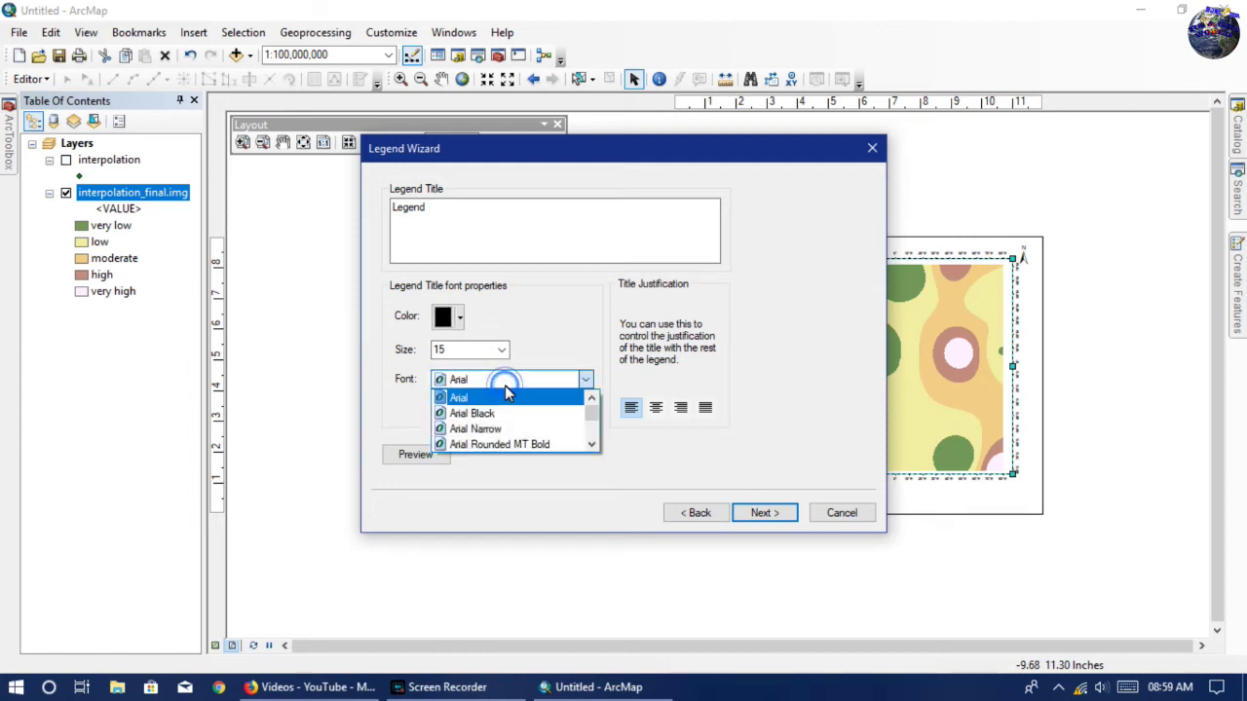
pyautogui.press('t')
pyautogui.press('i')
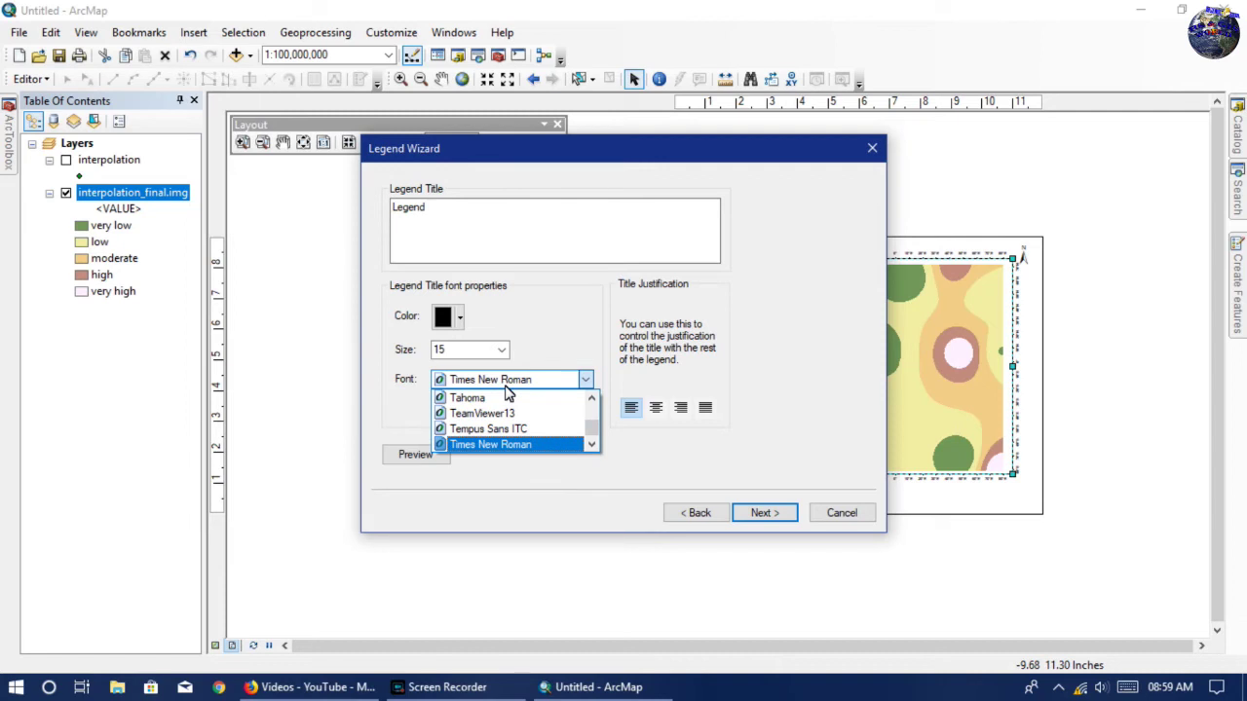
pyautogui.press('Return')
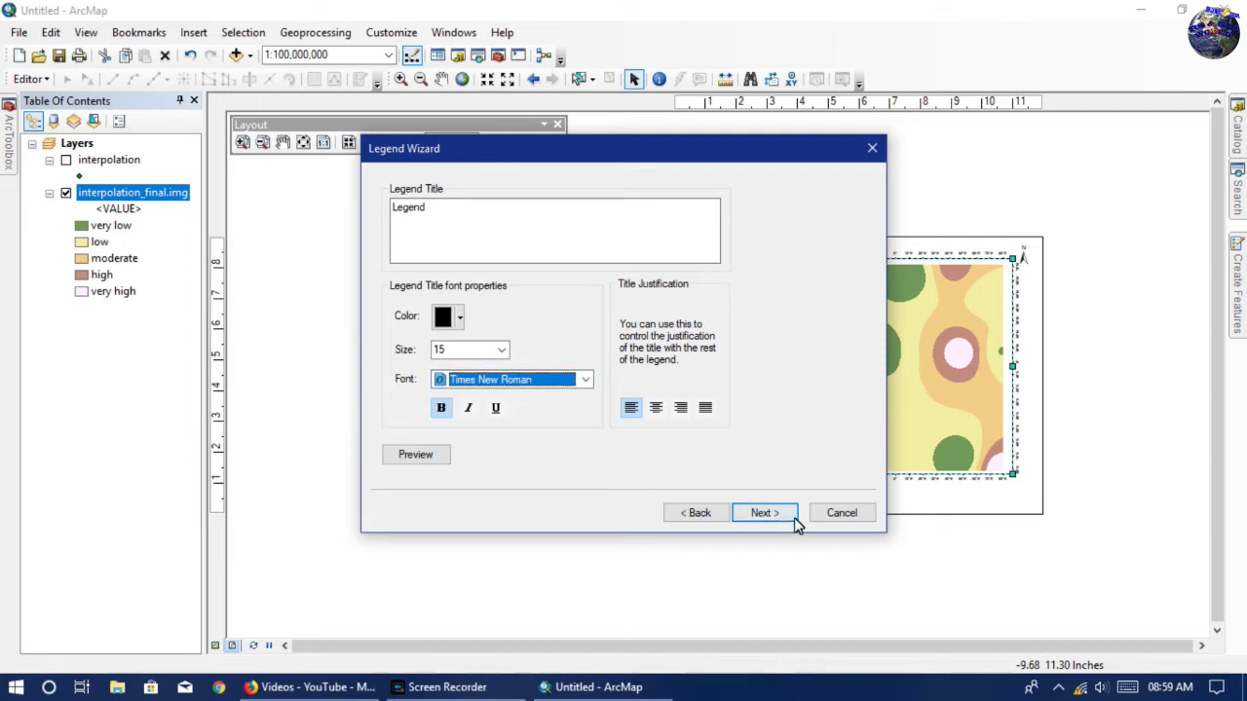
pyautogui.moveTo(444, 223); pyautogui.dragTo(225, 231)
pyautogui.press('BackSpace')
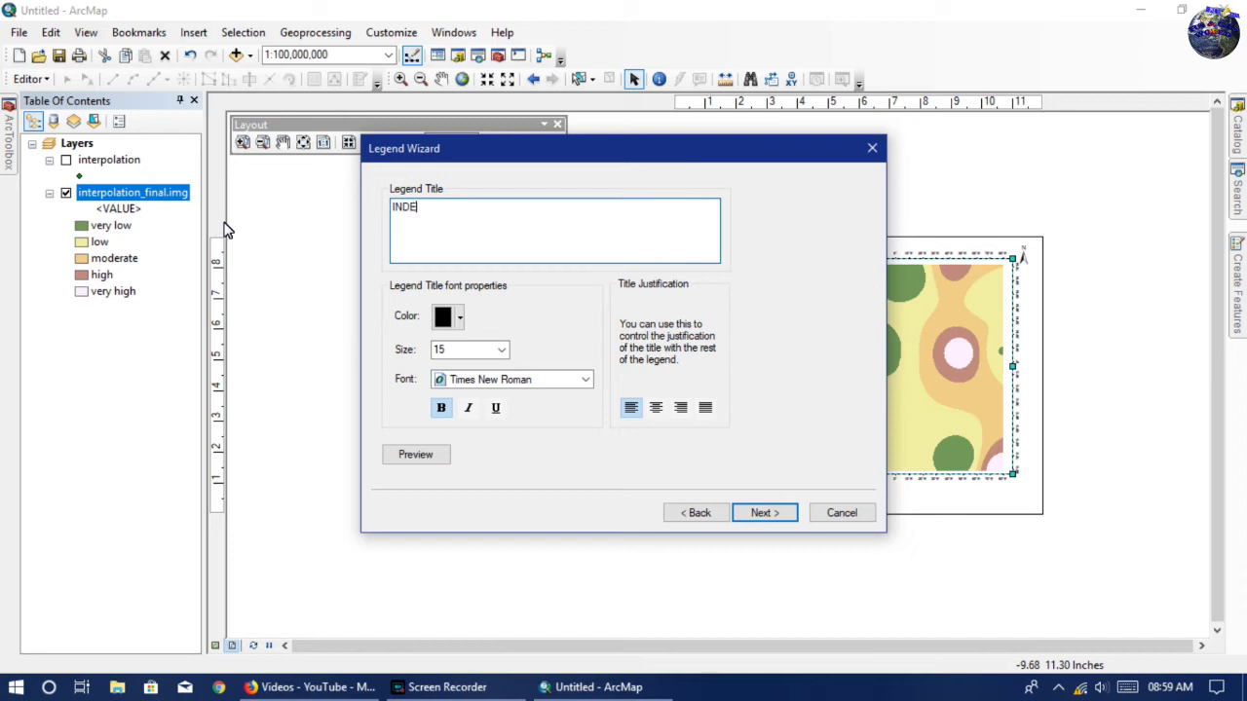
pyautogui.click(763, 513)
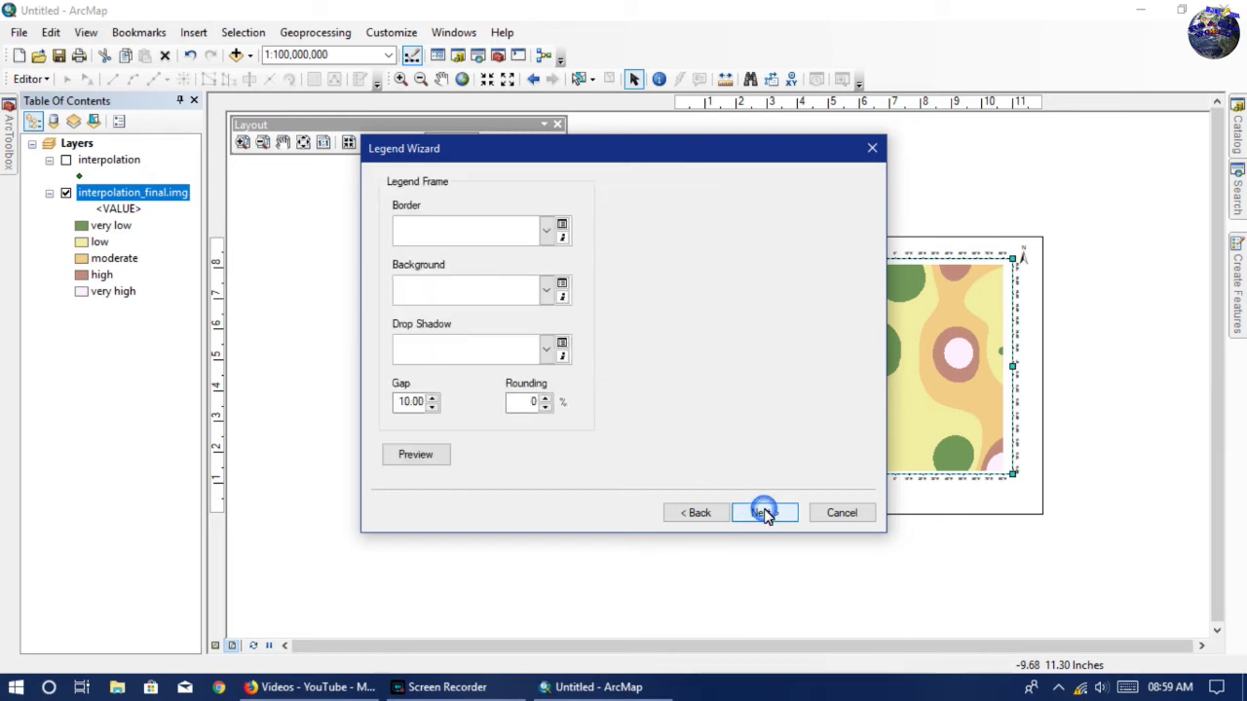
# Give the legend frame a line border, use the Water Body shape for area patches, and advance through the wizard.
pyautogui.click(548, 233)
pyautogui.click(446, 283)
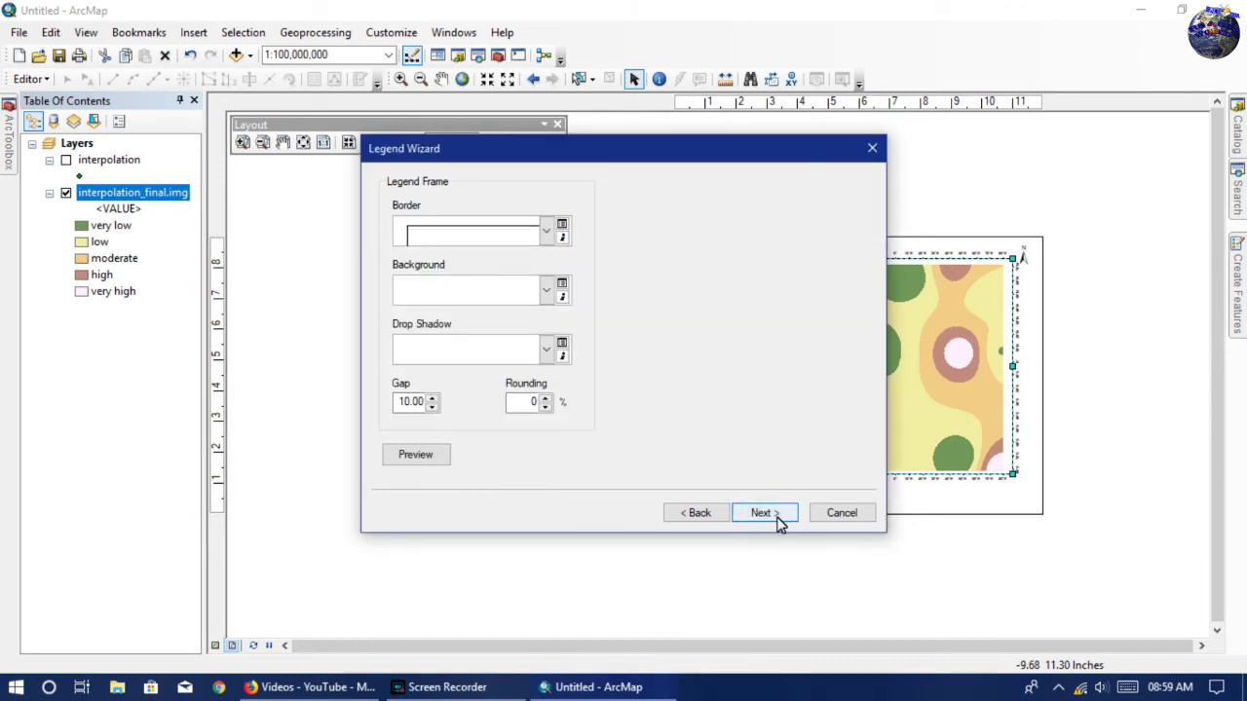
pyautogui.click(776, 520)
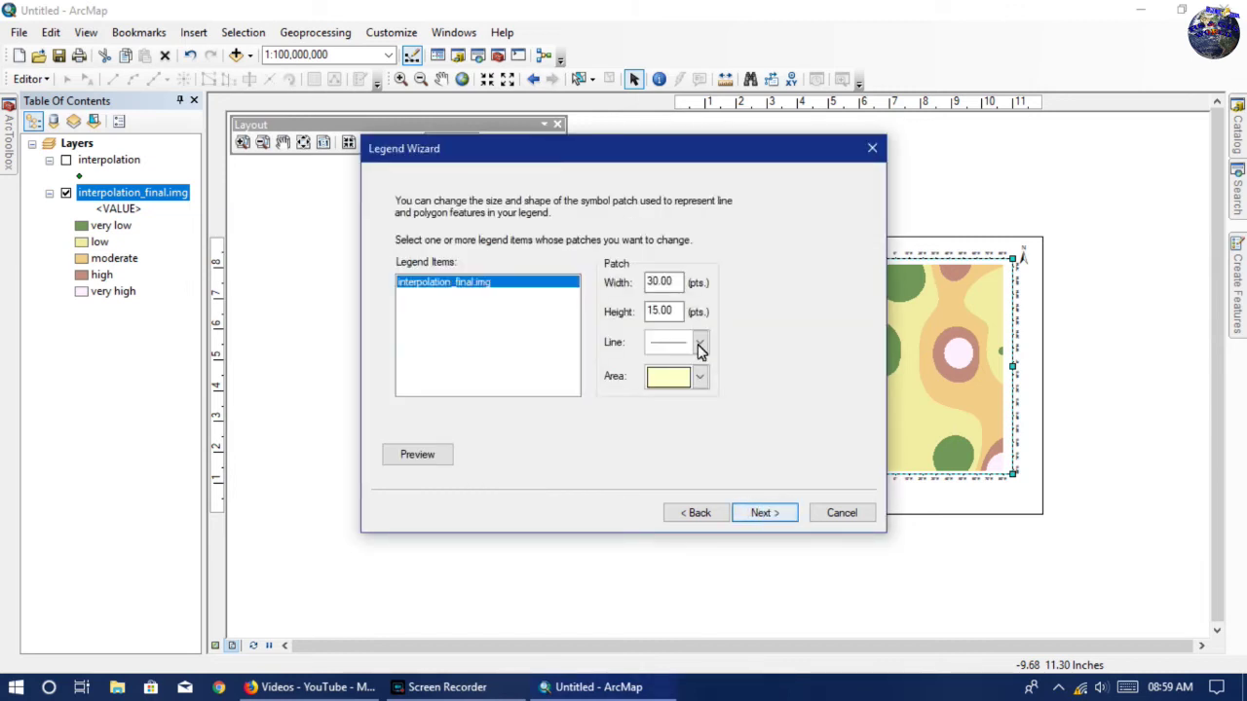
pyautogui.click(701, 378)
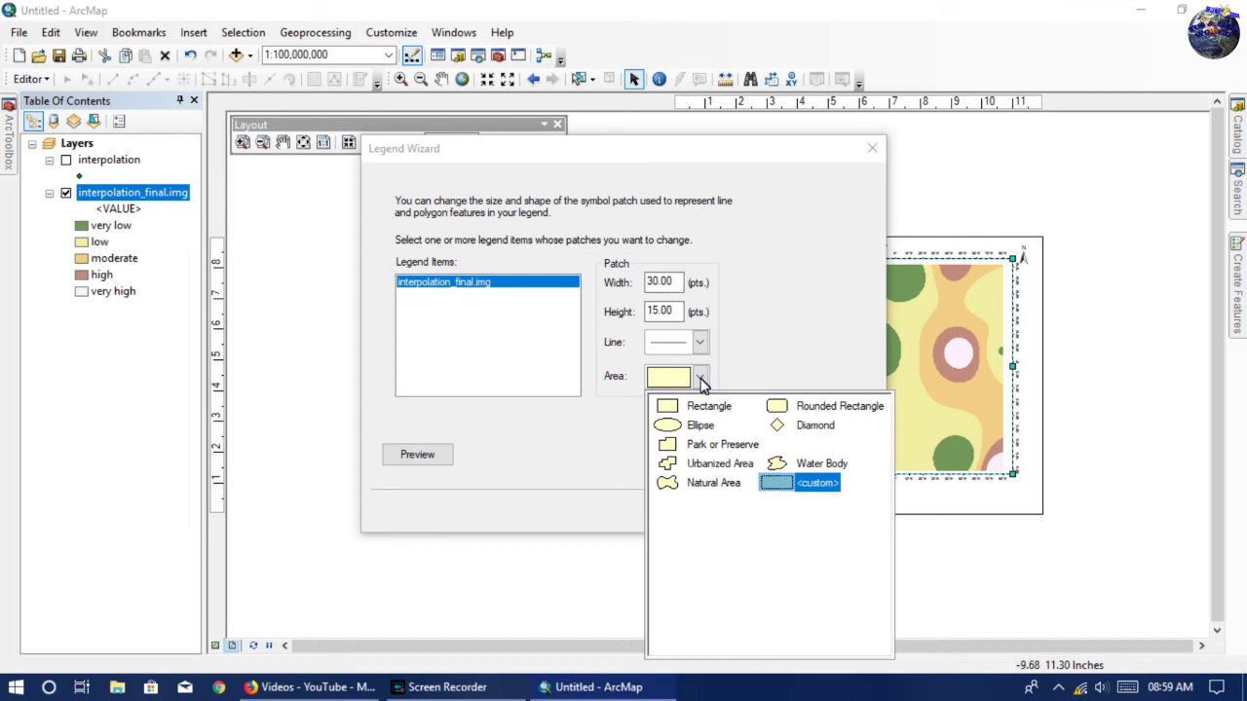
pyautogui.click(814, 463)
pyautogui.click(764, 513)
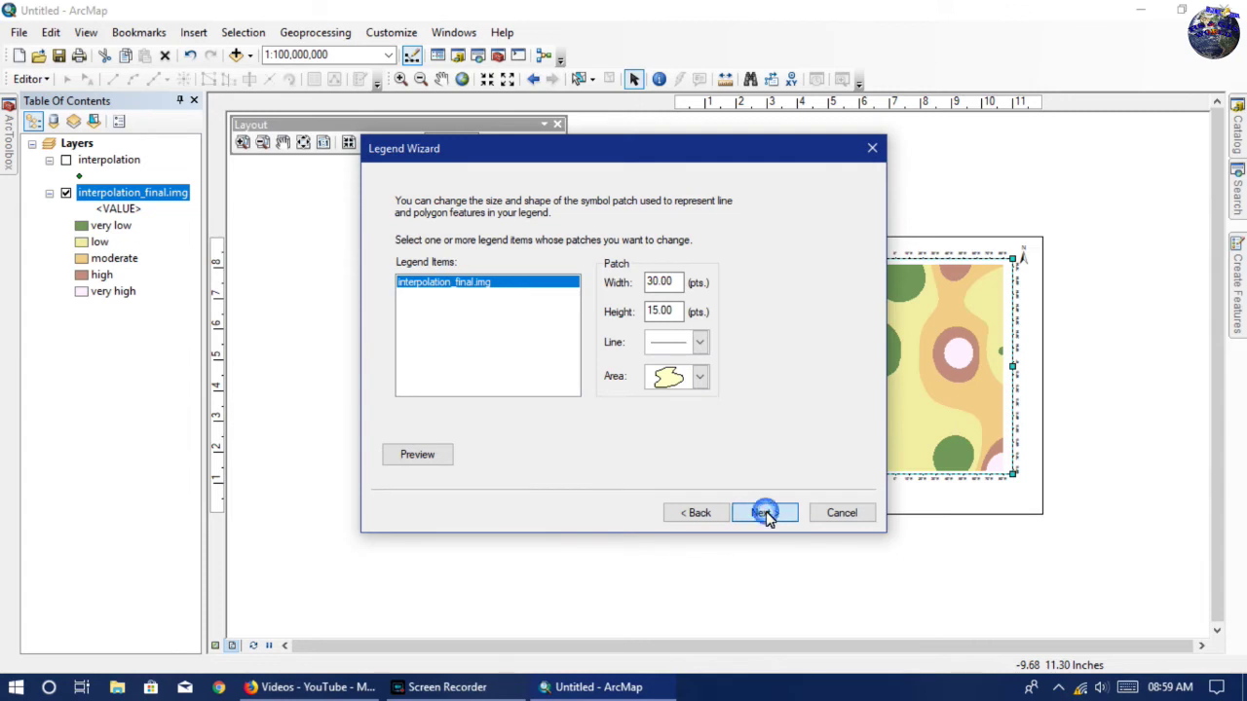
pyautogui.click(763, 514)
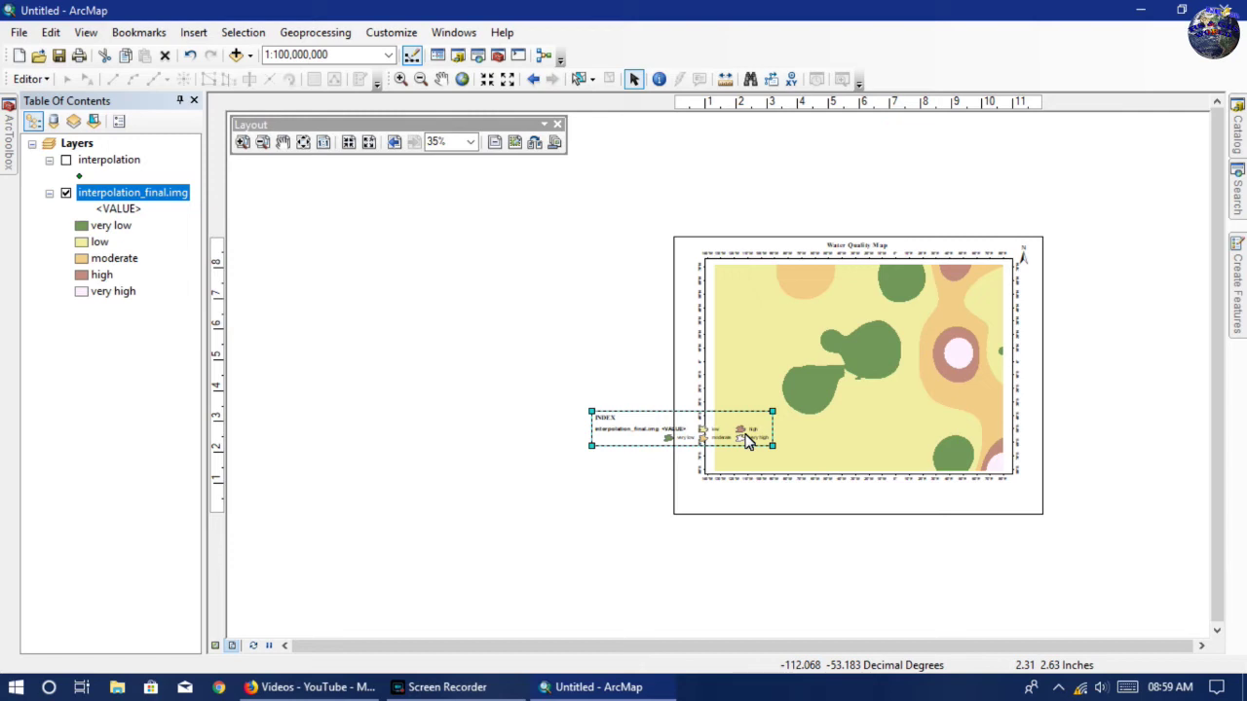
# Clear the <VALUE> heading of the interpolation_final.img layer so that the legend omits it.
pyautogui.scroll(3, 747, 441)
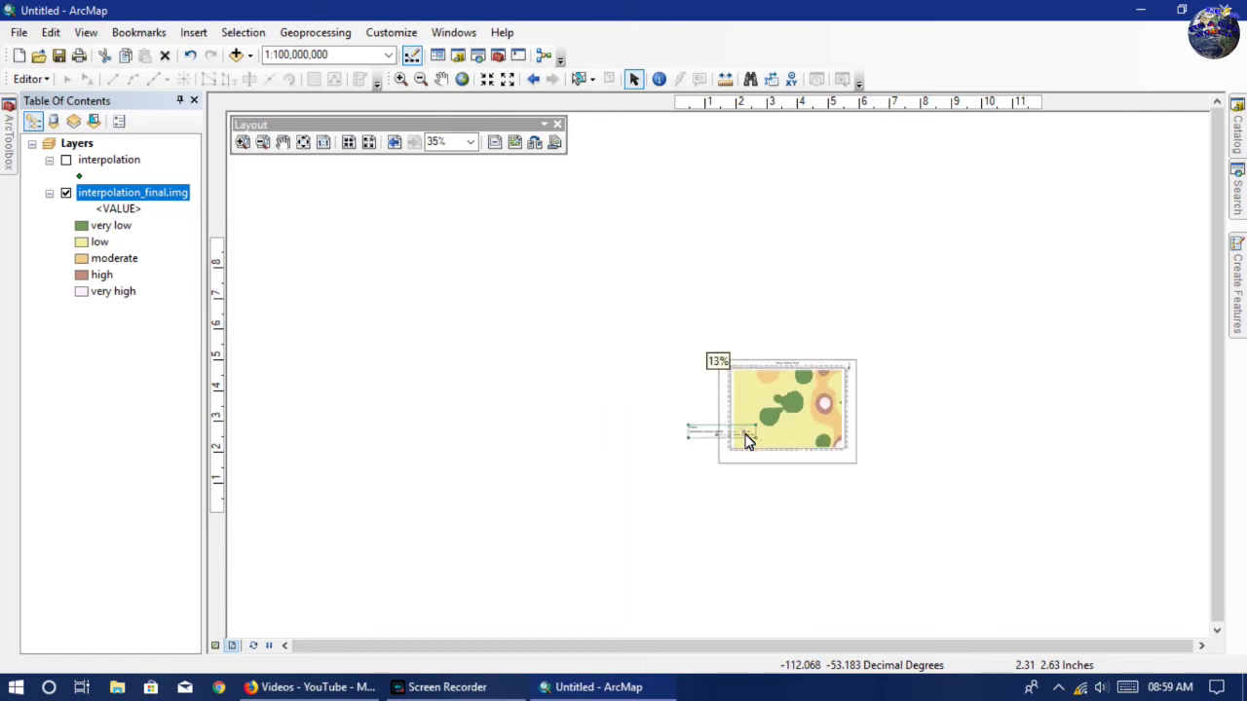
pyautogui.scroll(-6, 746, 442)
pyautogui.press('Delete')
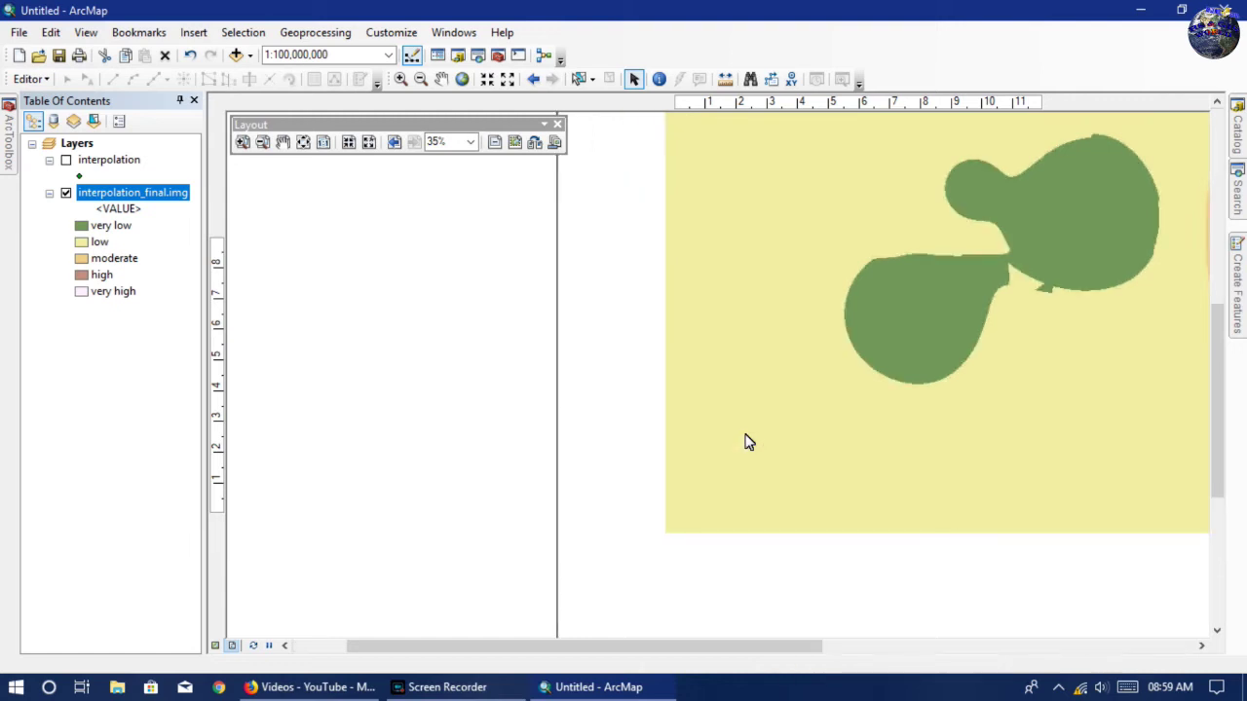
pyautogui.hotkey('ctrl', 'z')
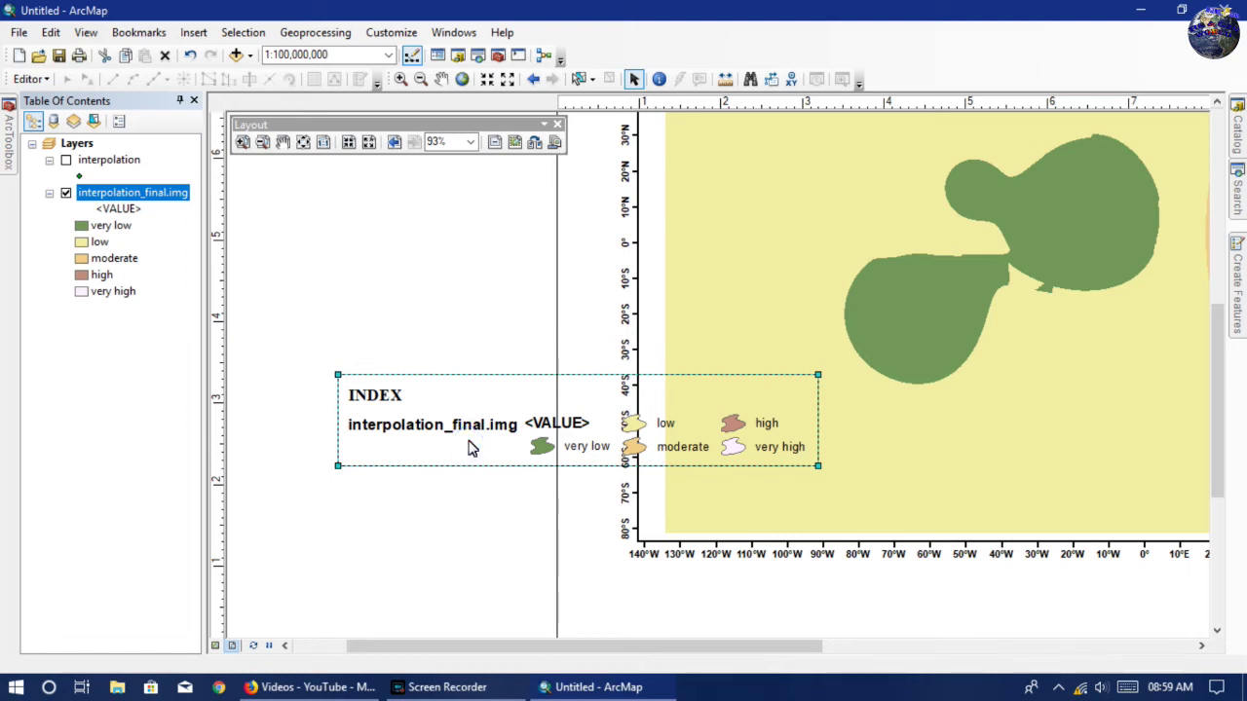
pyautogui.click(118, 208)
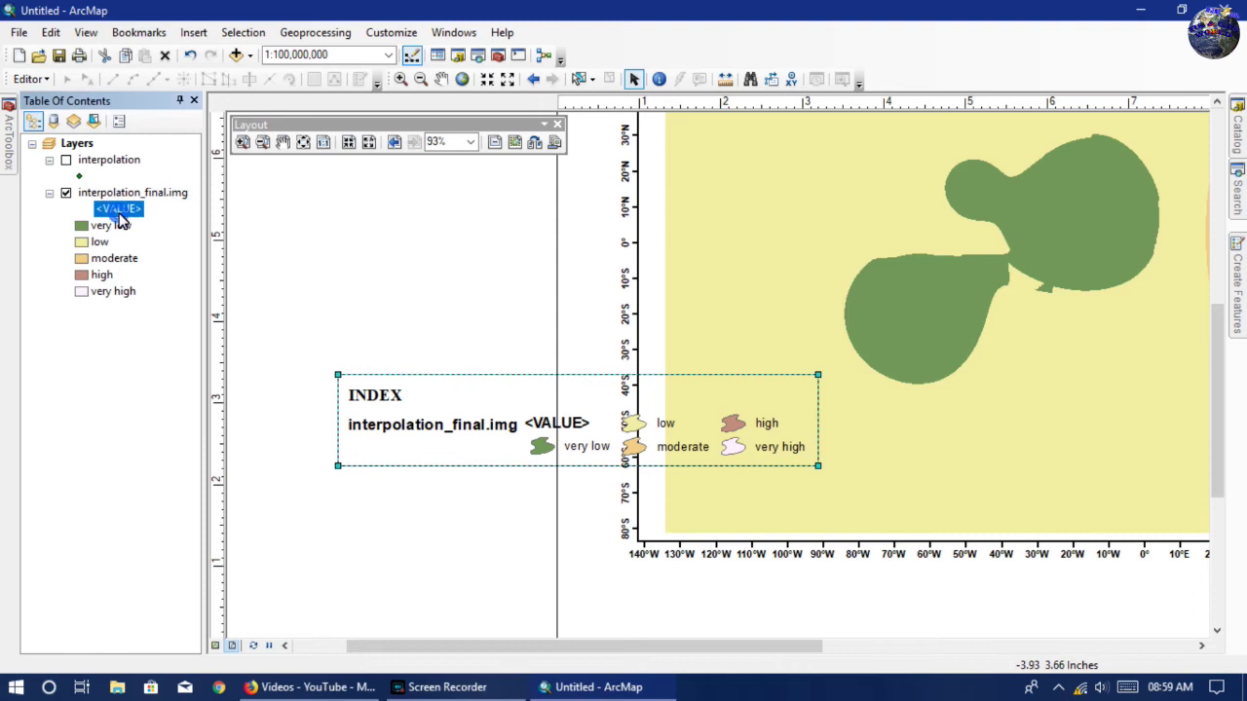
pyautogui.click(118, 209)
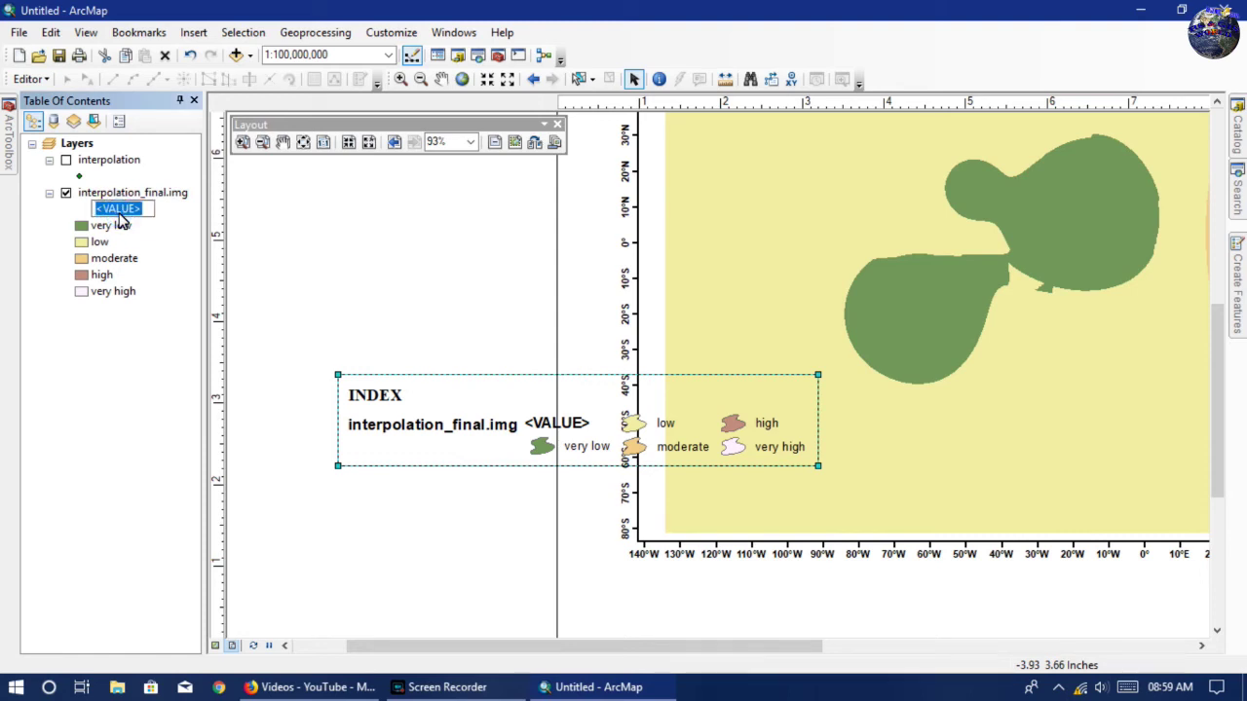
pyautogui.press('Delete')
pyautogui.click(122, 438)
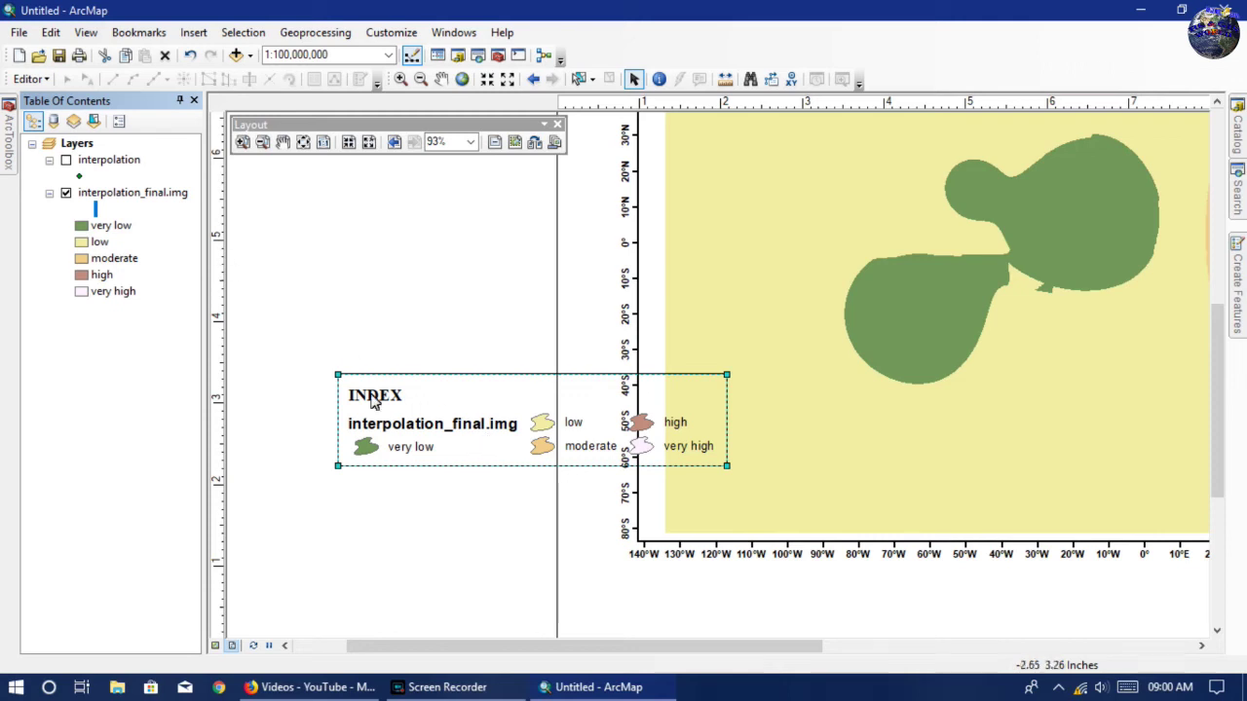
# Open the INDEX legend's properties and review its general, item and layout settings.
pyautogui.rightClick(498, 444)
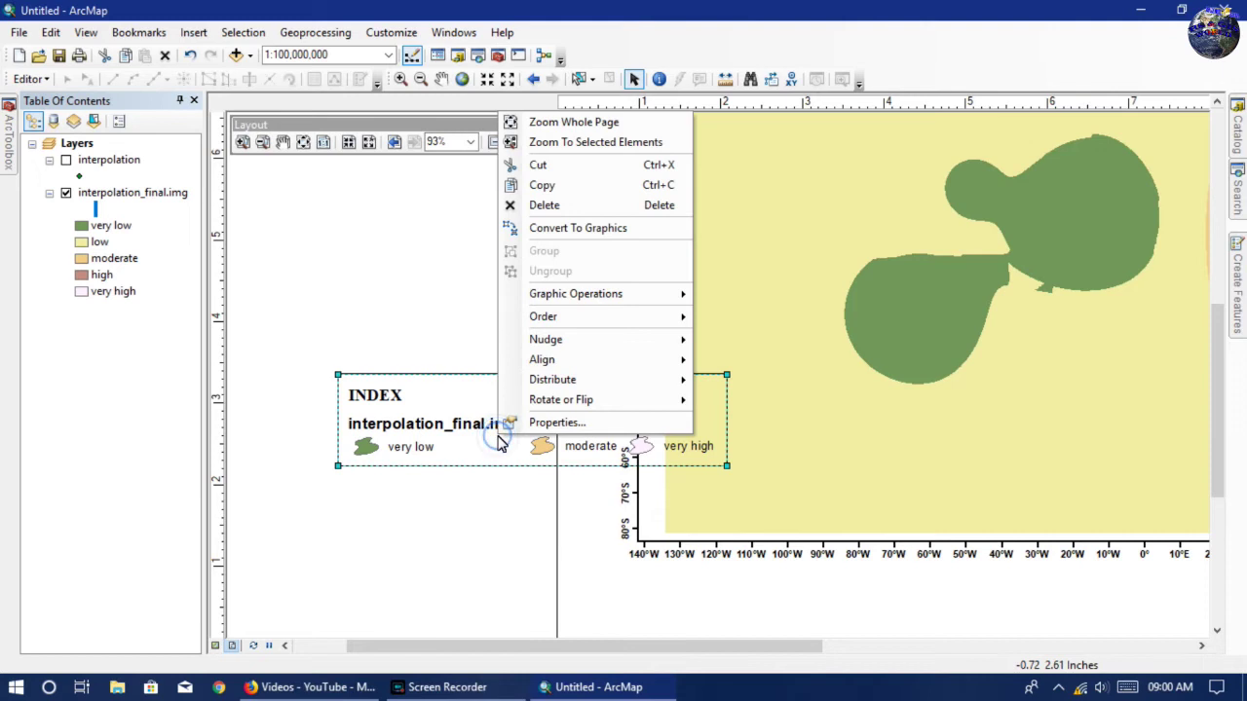
pyautogui.click(526, 424)
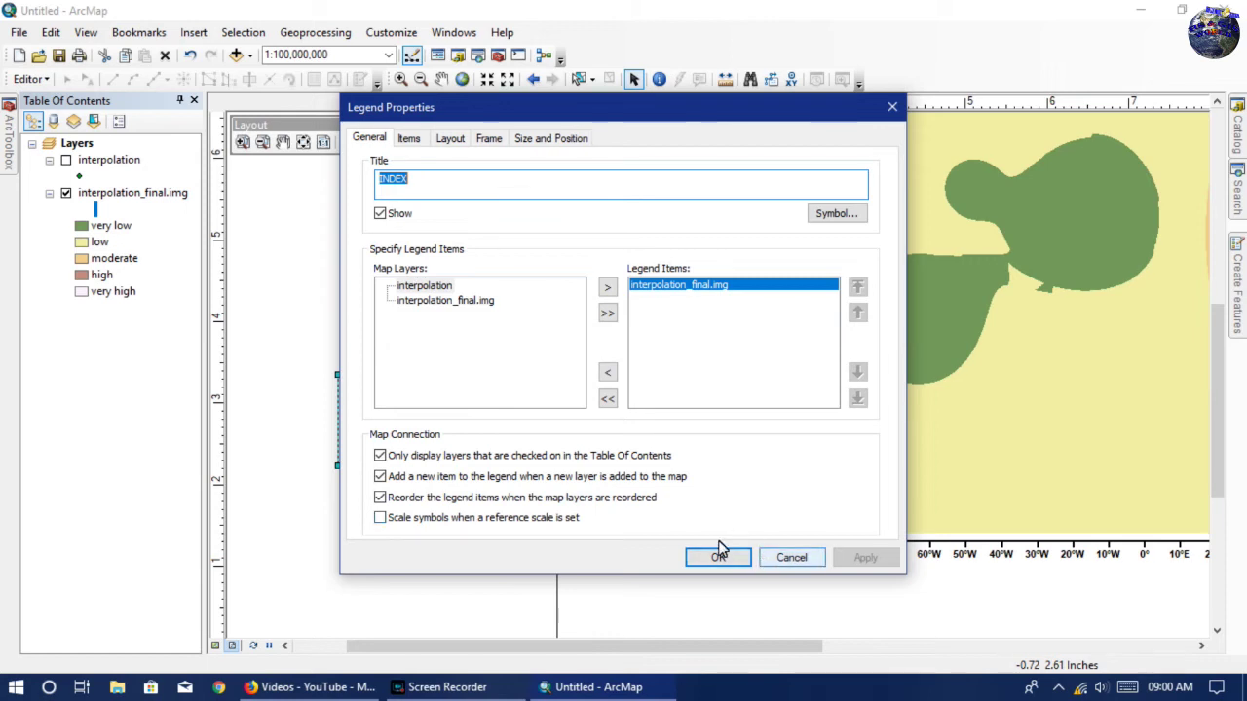
pyautogui.click(408, 140)
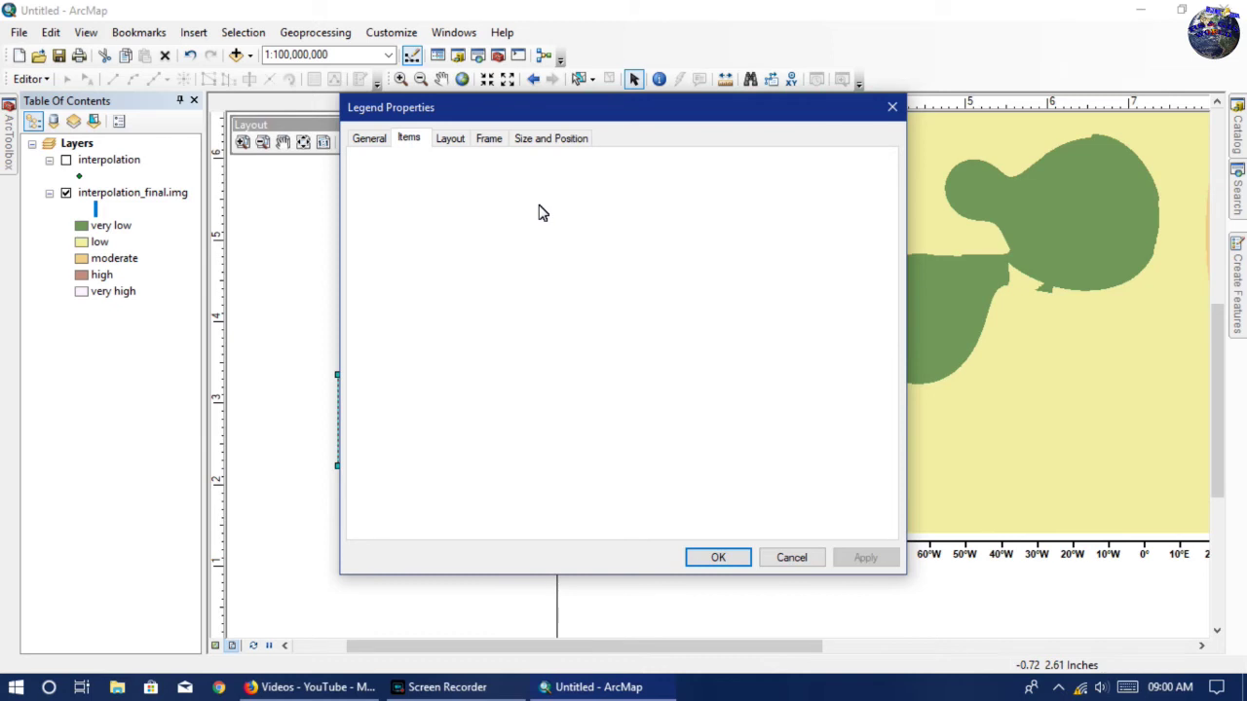
pyautogui.click(449, 146)
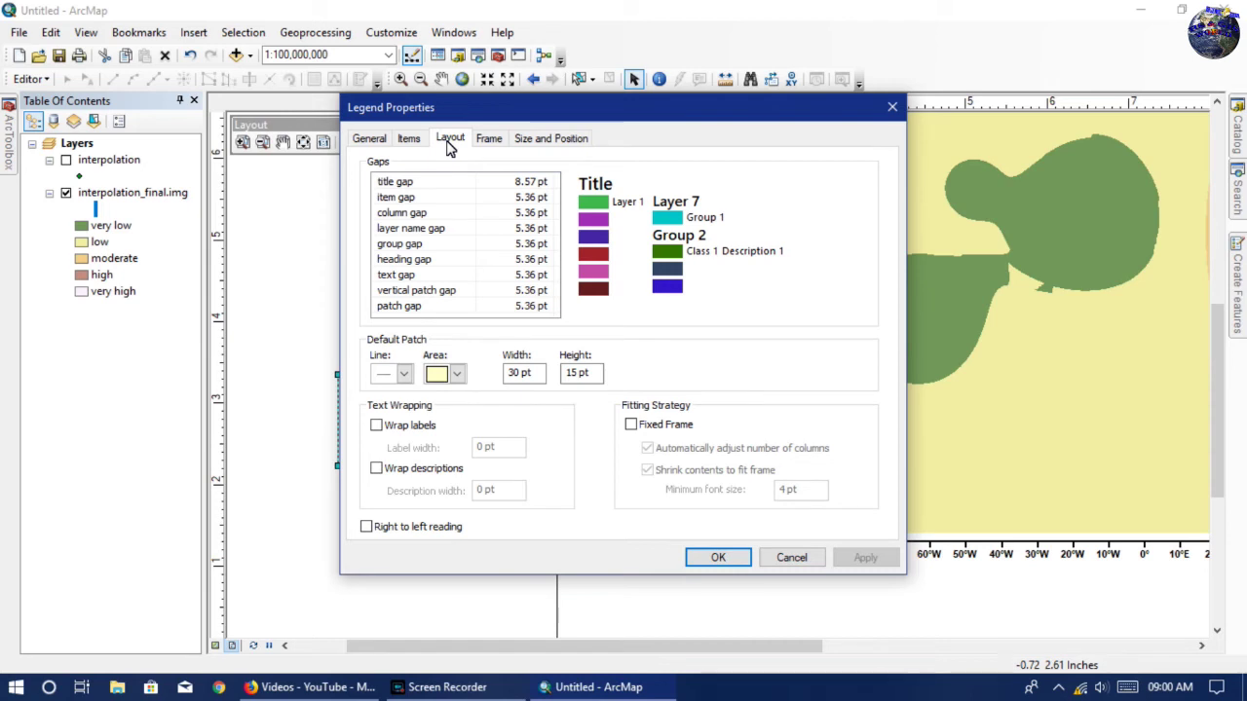
pyautogui.click(402, 141)
pyautogui.click(378, 141)
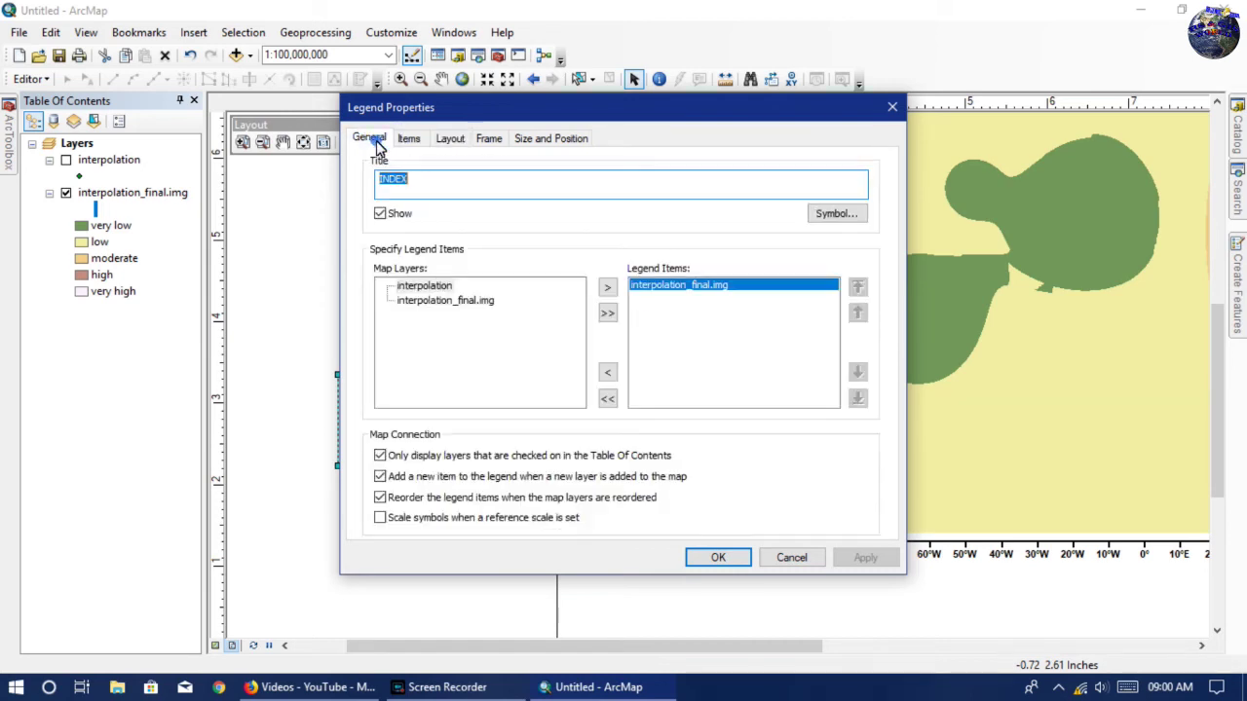
pyautogui.click(414, 142)
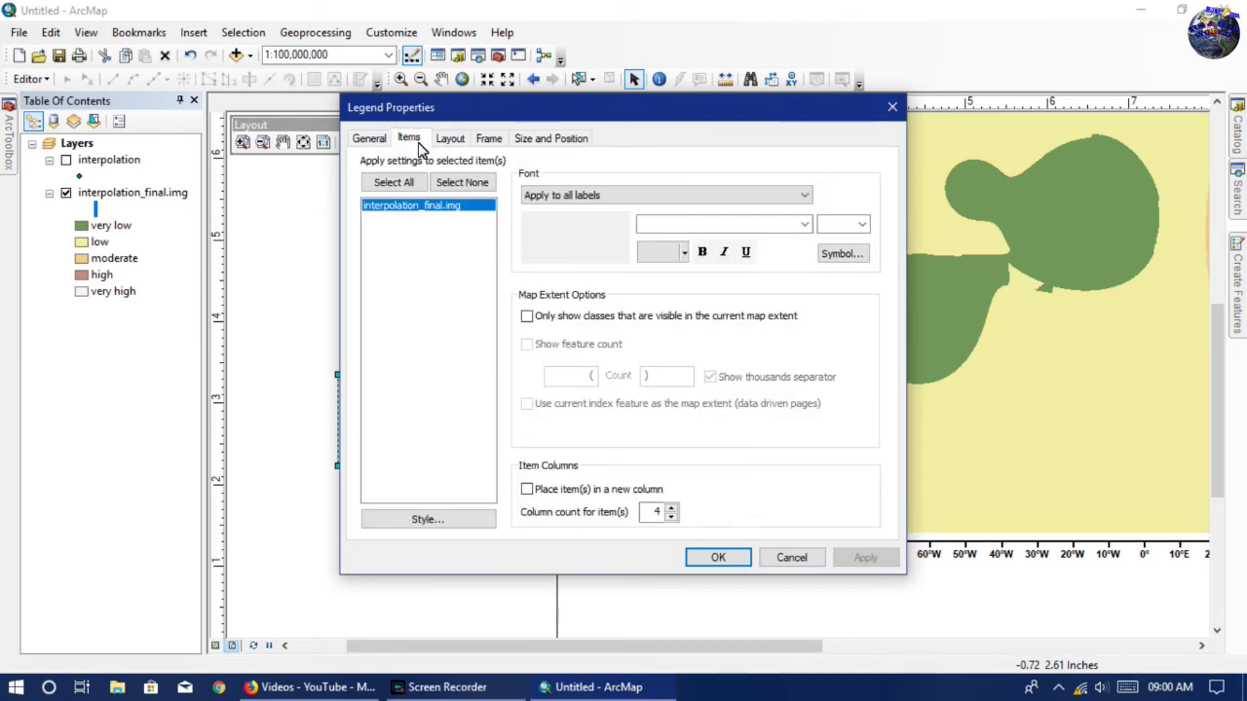
# Apply the font settings to the heading and show only classes that are visible in the current map extent.
pyautogui.click(717, 200)
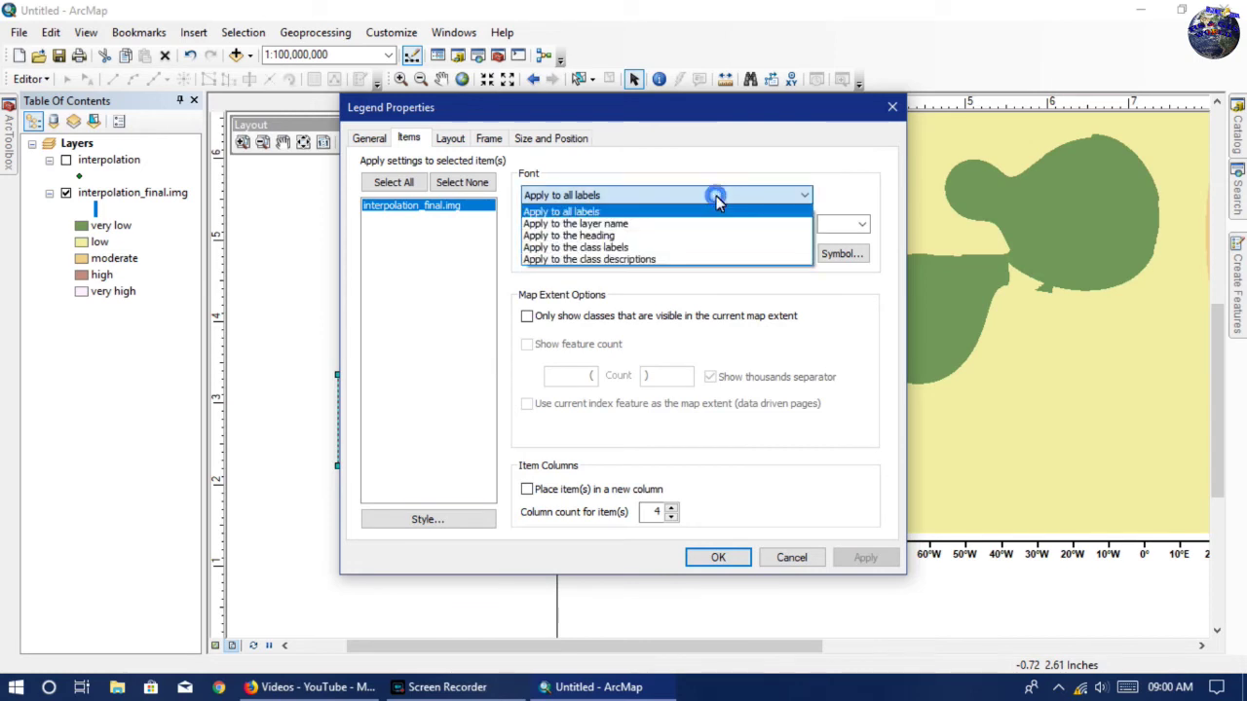
pyautogui.click(716, 198)
pyautogui.click(716, 197)
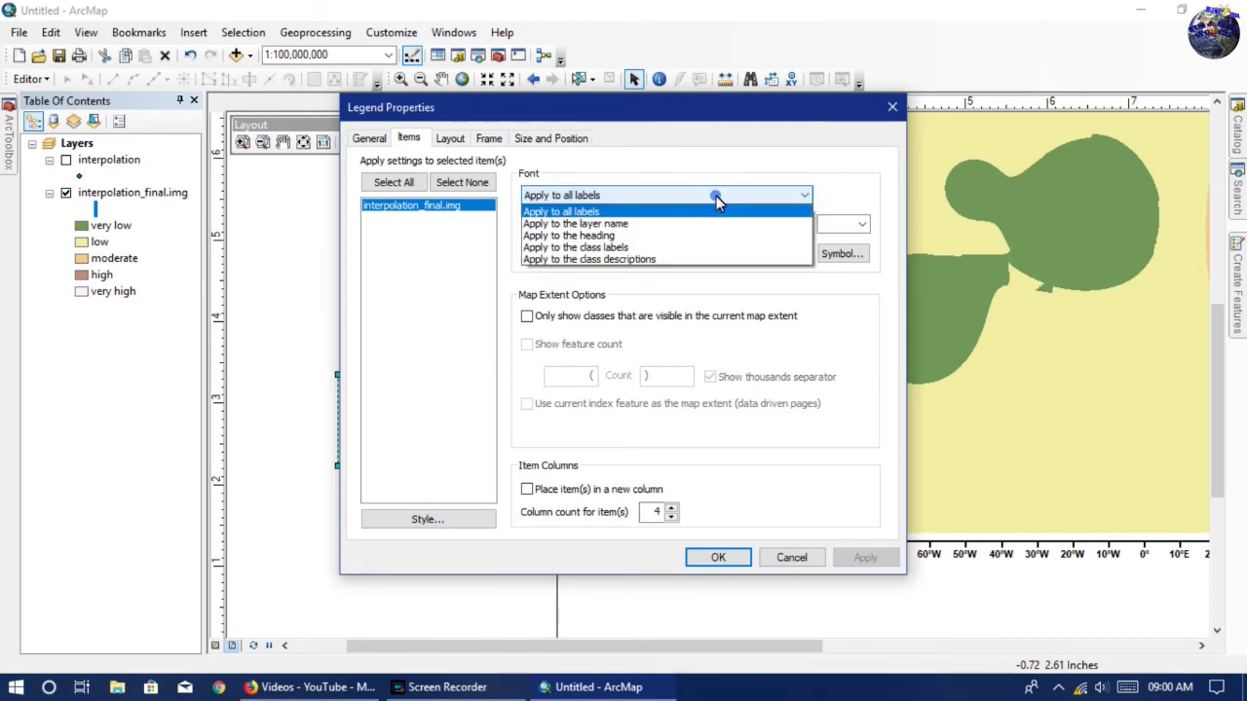
pyautogui.click(655, 237)
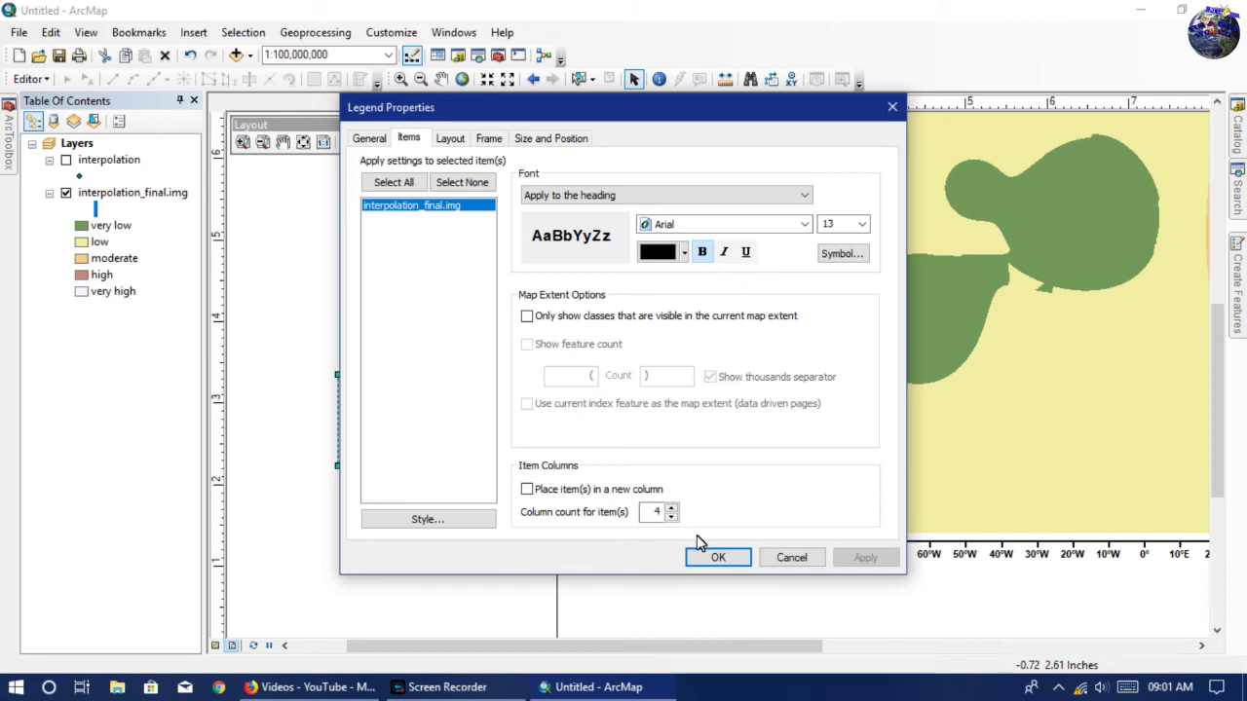
pyautogui.click(527, 318)
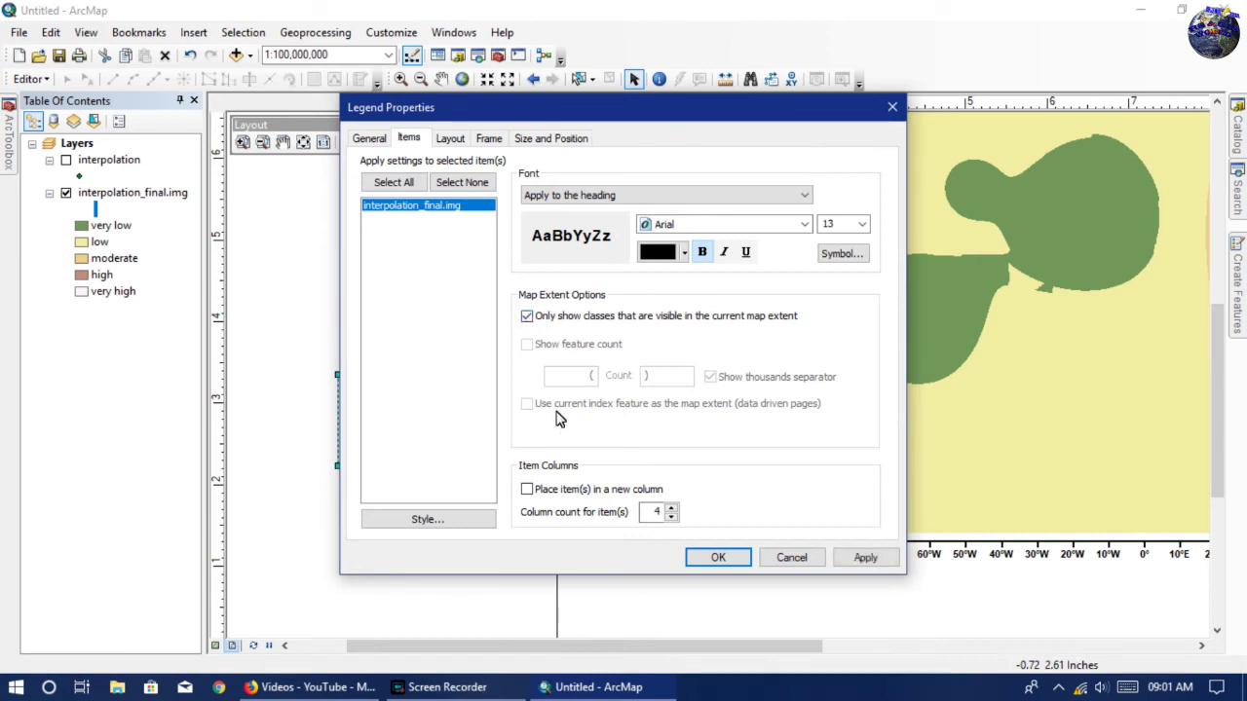
# Set the legend item style to Horizontal Bar with Heading, Labels, and Description and accept the legend properties.
pyautogui.click(425, 519)
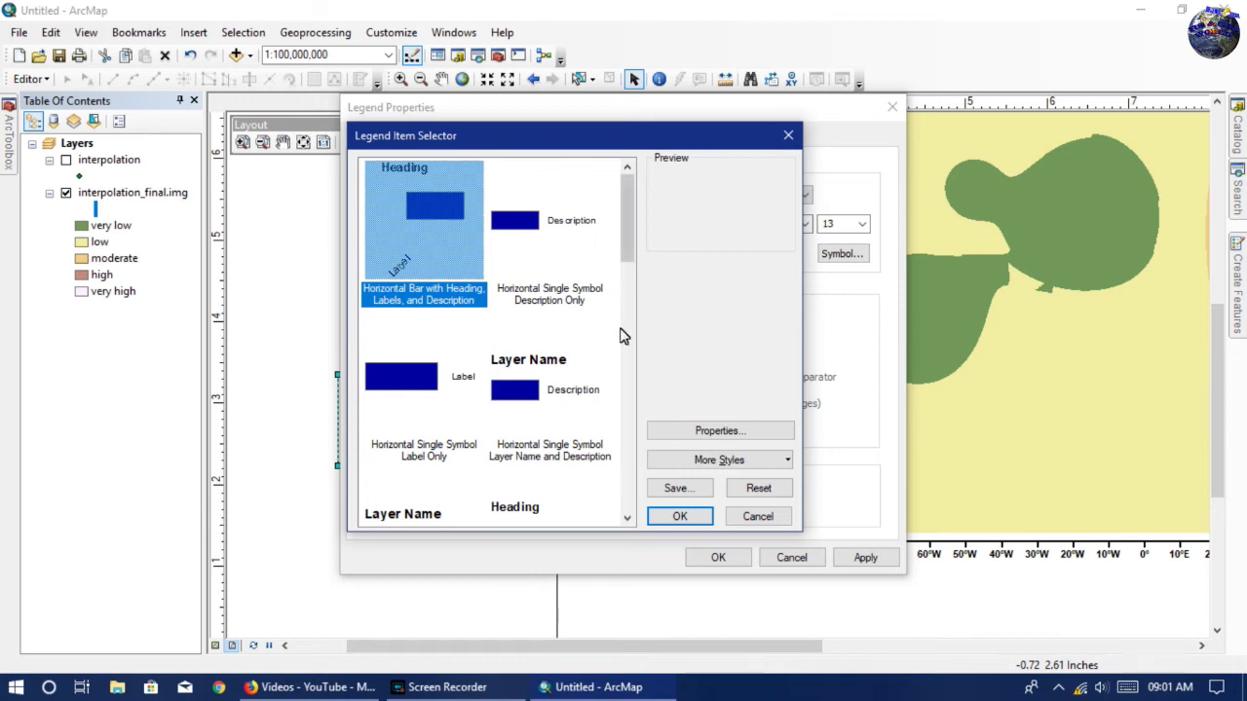
pyautogui.scroll(-3, 520, 390)
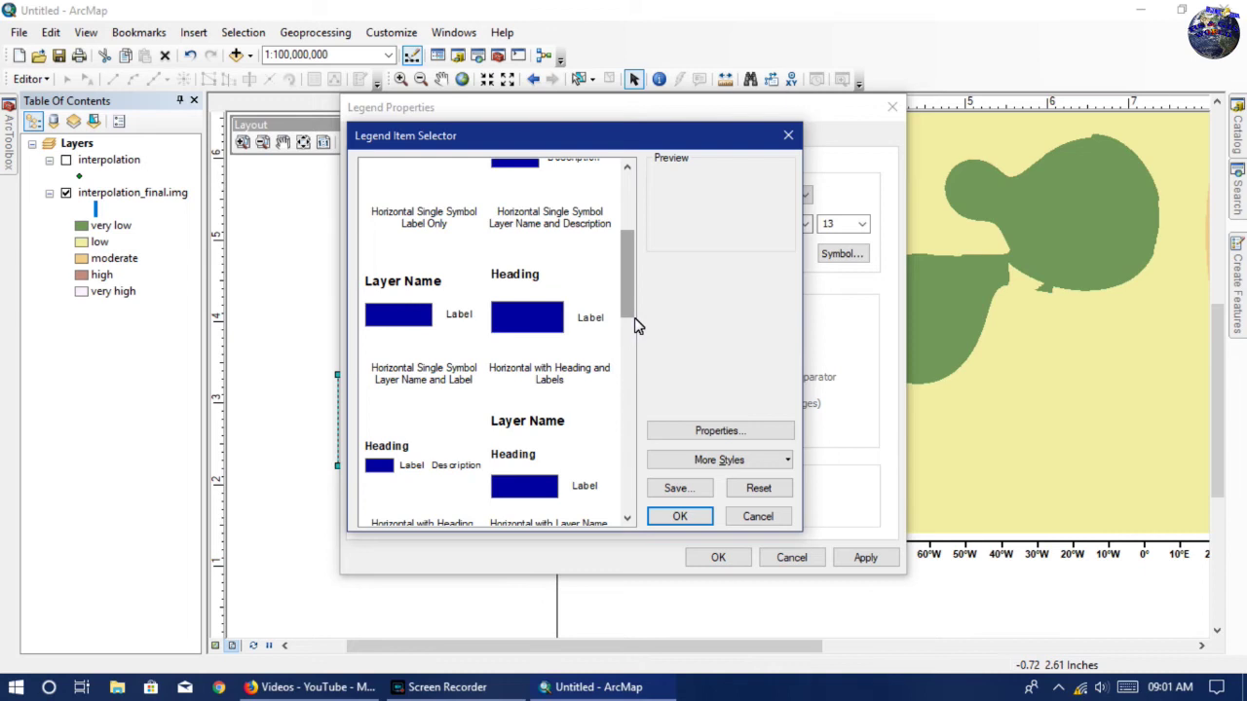
pyautogui.moveTo(628, 290); pyautogui.dragTo(633, 229)
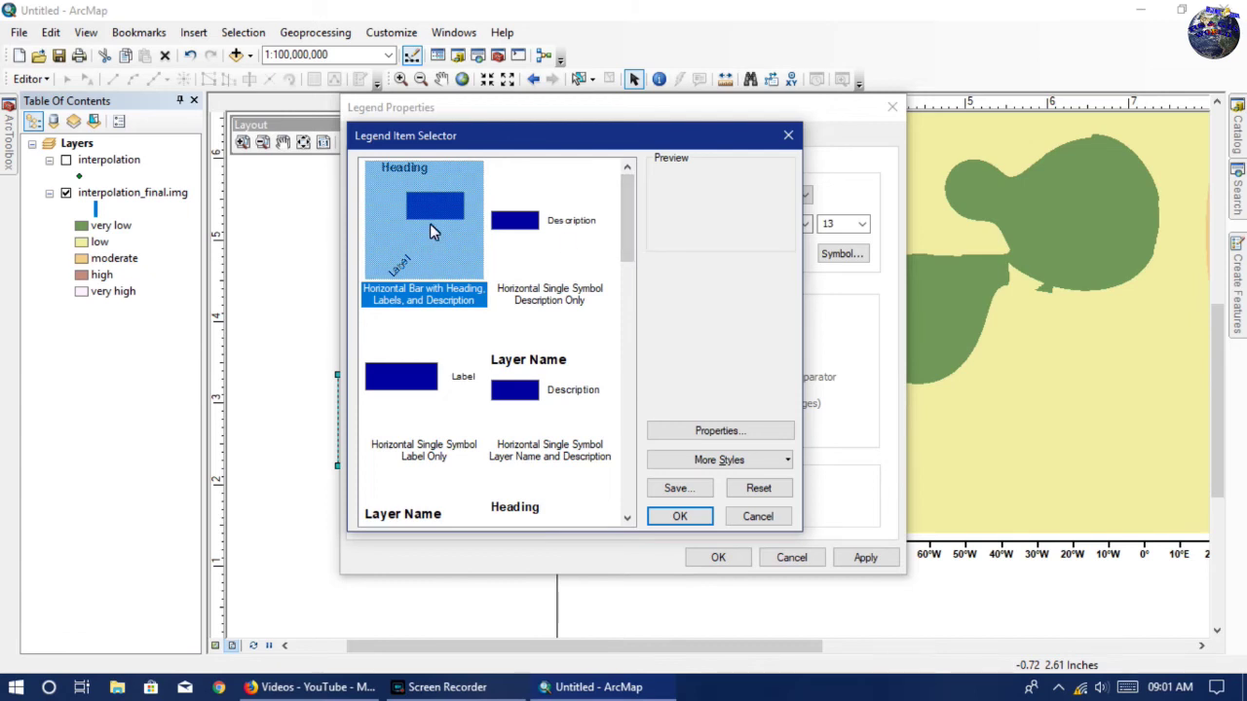
pyautogui.click(665, 517)
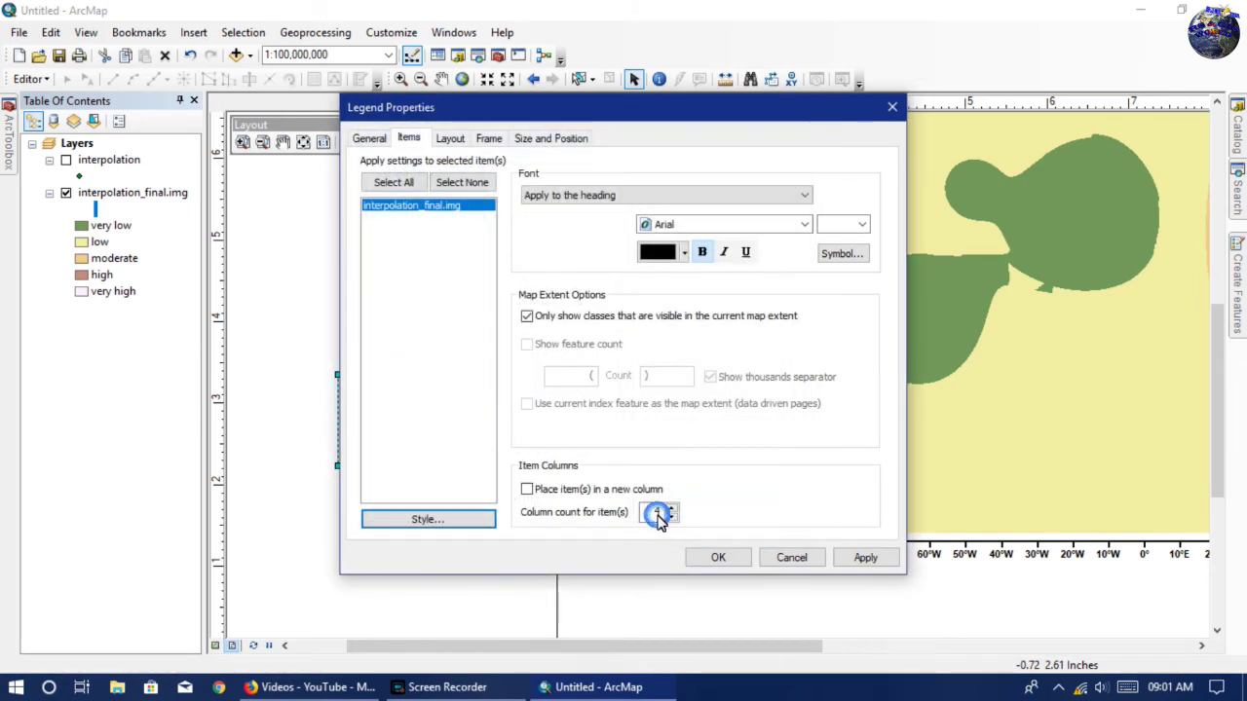
pyautogui.click(719, 560)
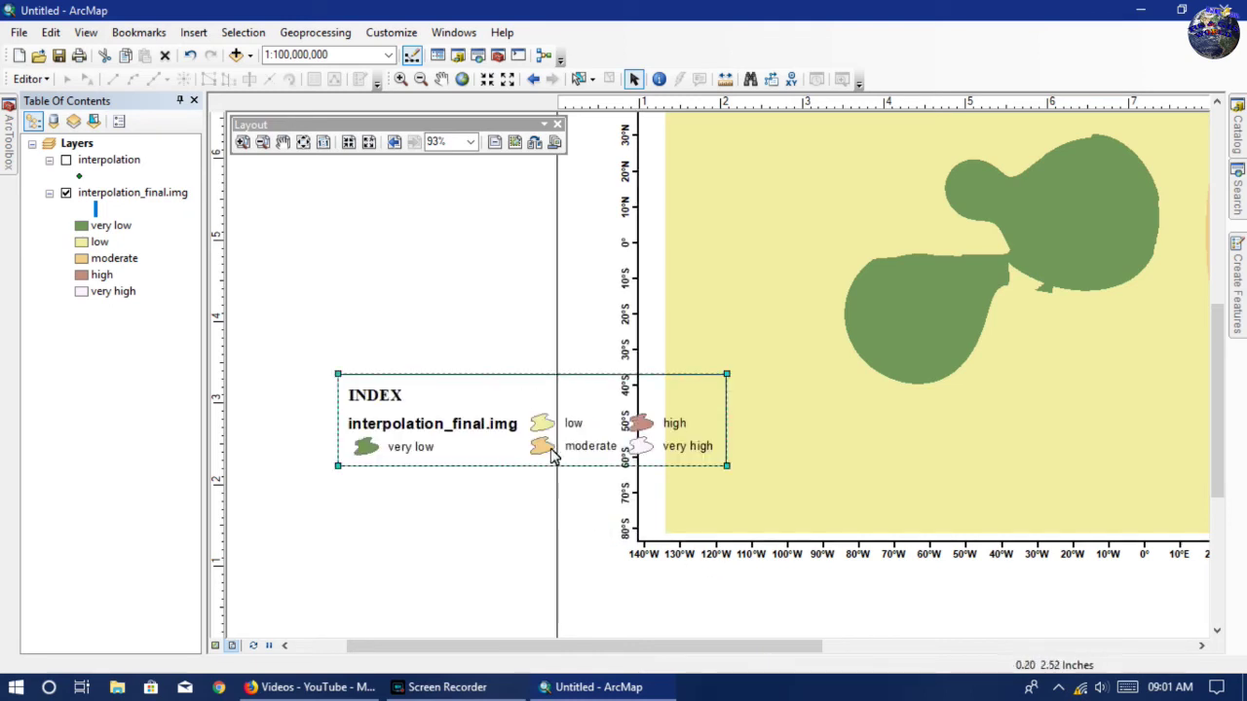
# Reopen the legend's properties, inspect the item, size and position settings, and close them without changes.
pyautogui.rightClick(485, 433)
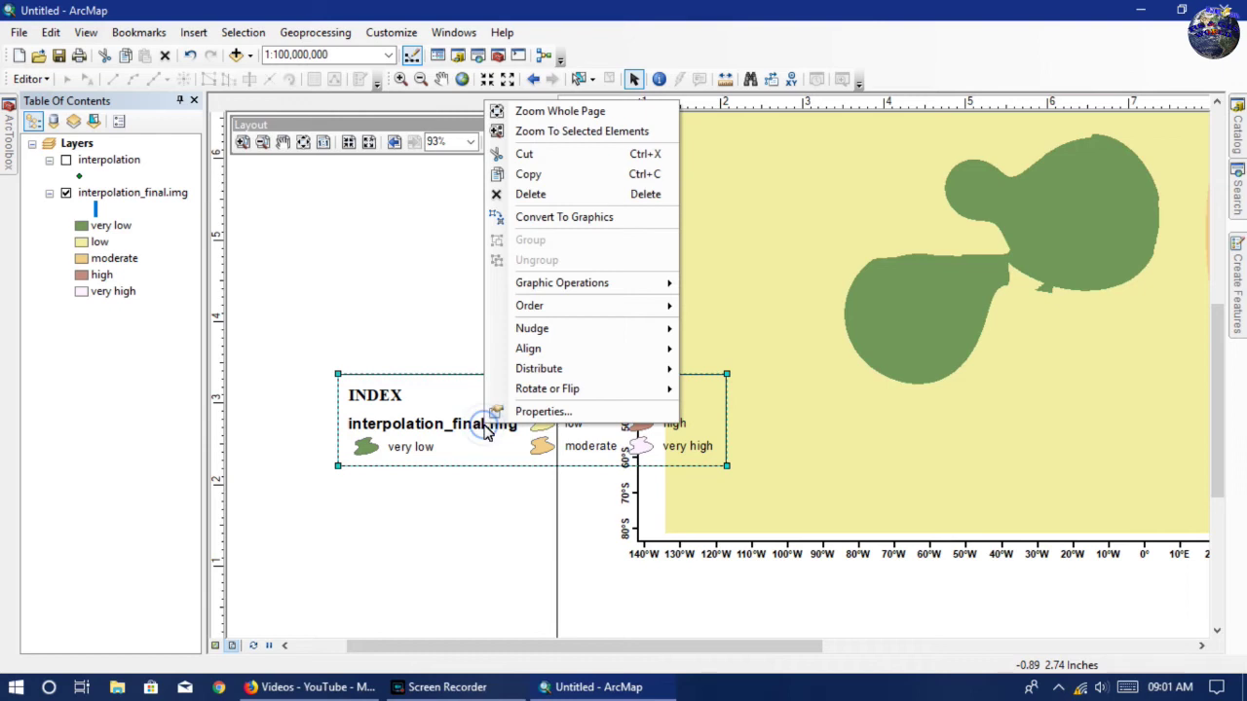
pyautogui.click(571, 415)
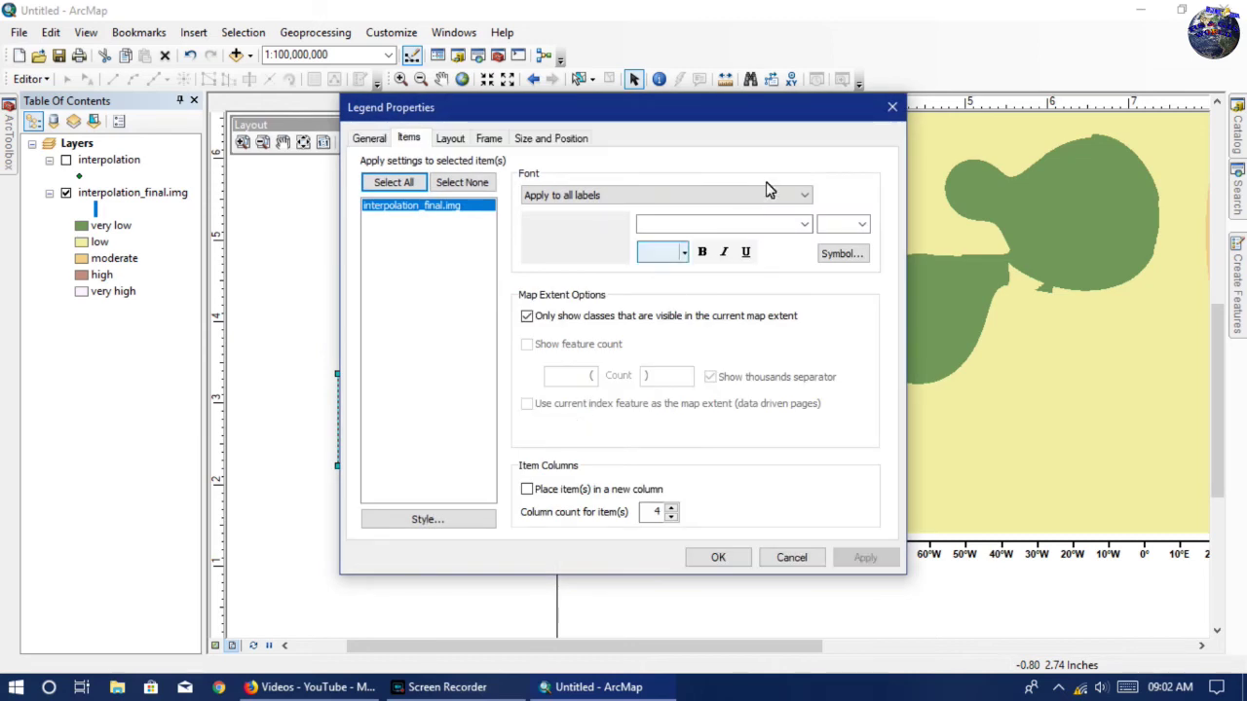
pyautogui.click(533, 141)
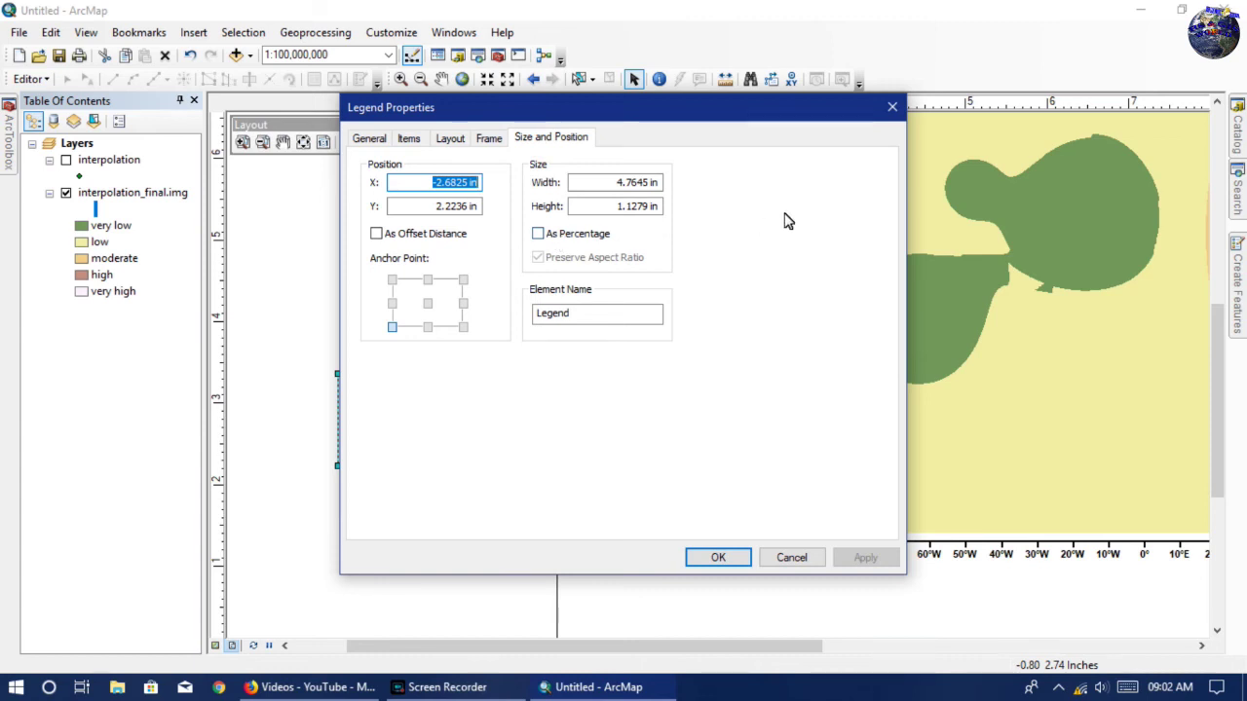
pyautogui.click(888, 108)
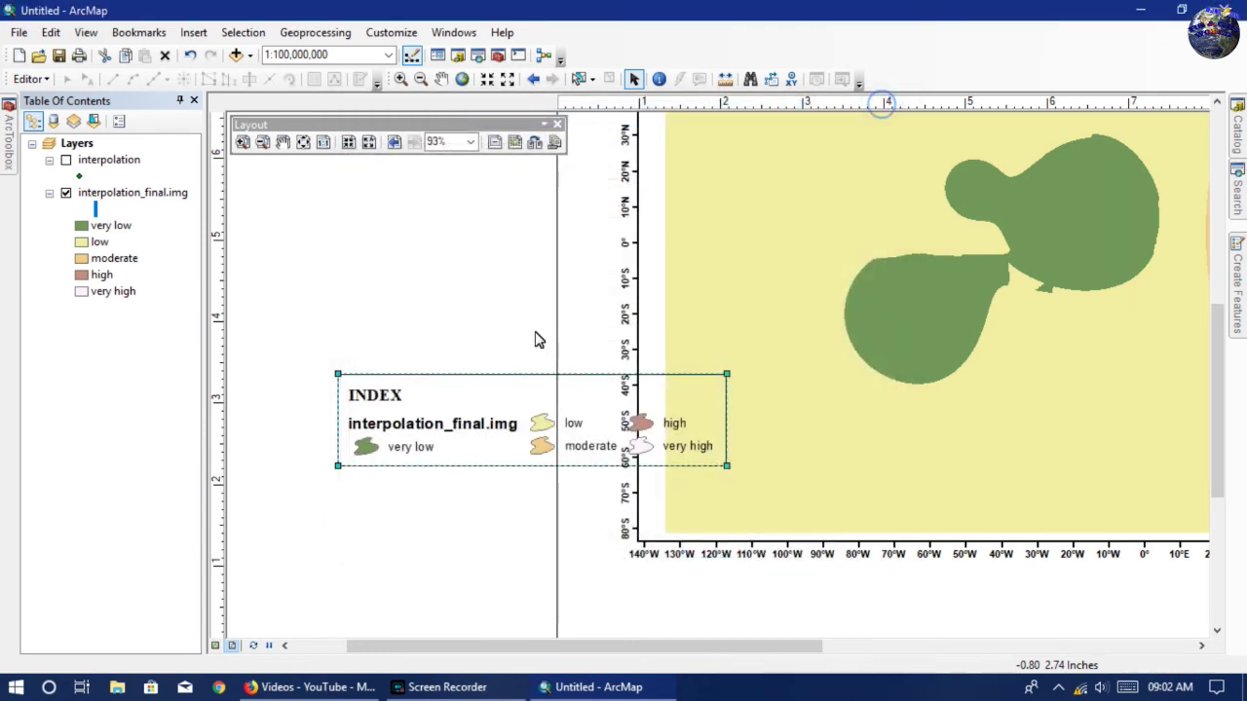
# Convert the INDEX legend to graphics and ungroup it into separate elements.
pyautogui.rightClick(468, 438)
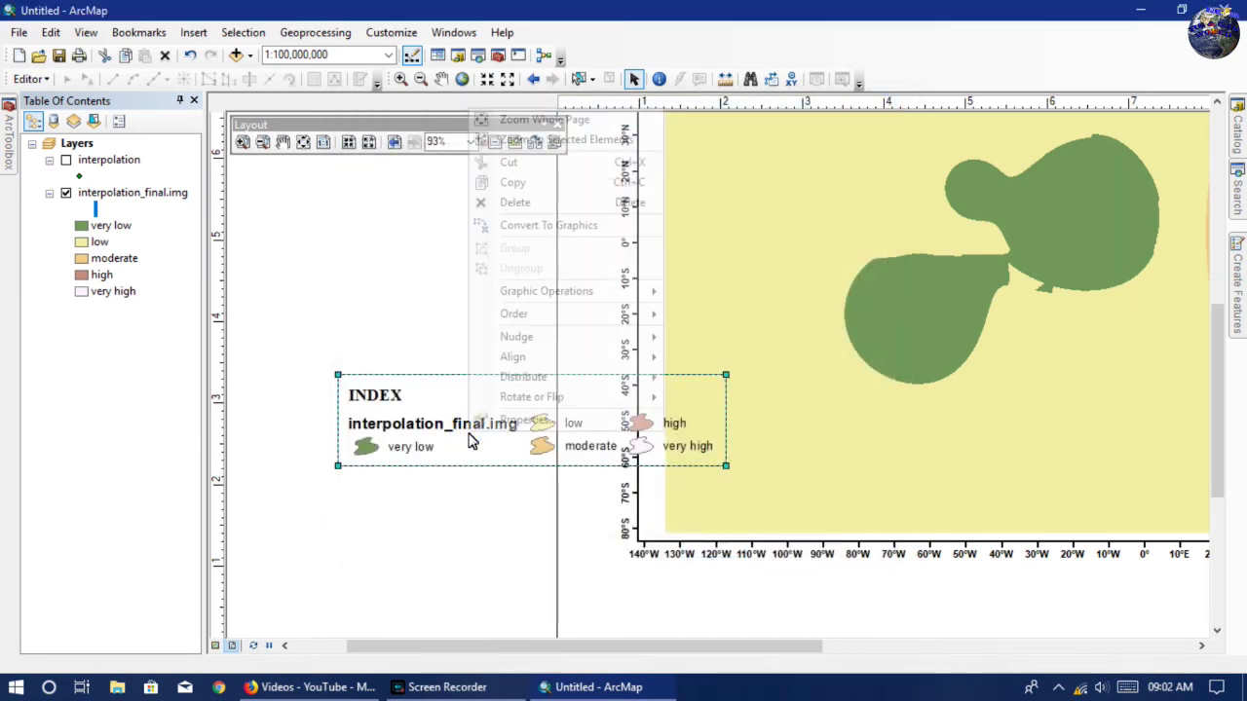
pyautogui.click(556, 225)
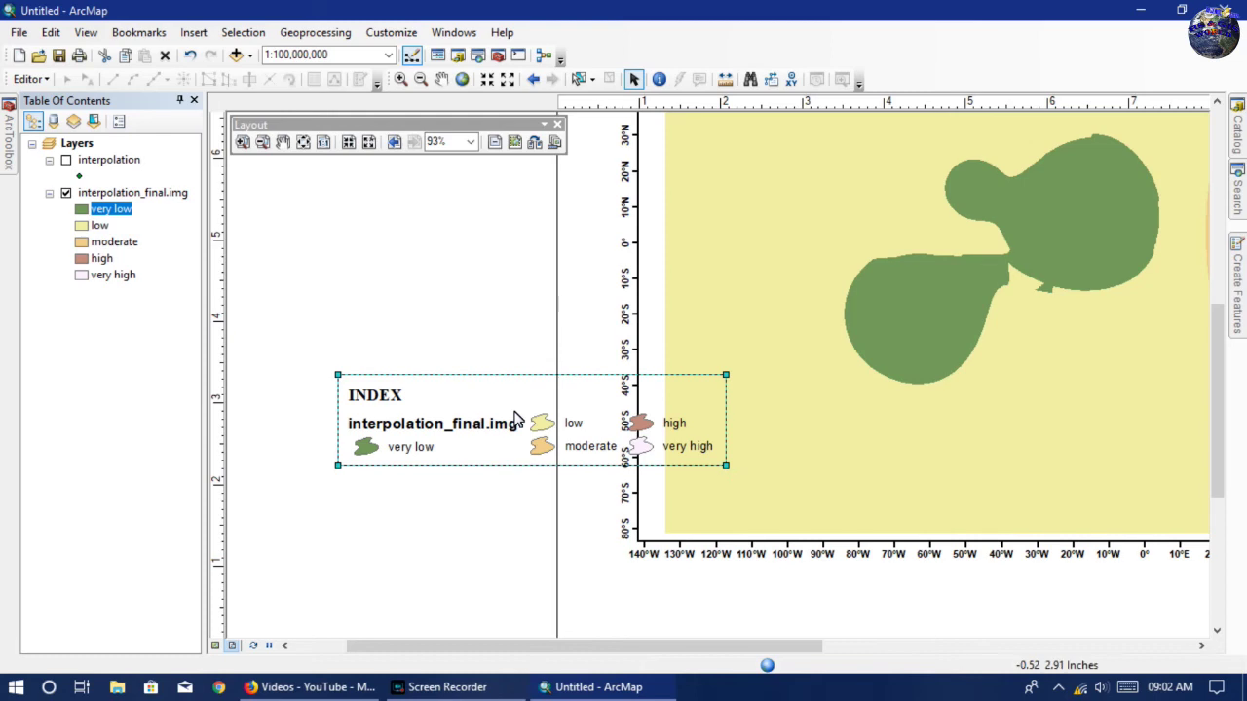
pyautogui.rightClick(494, 432)
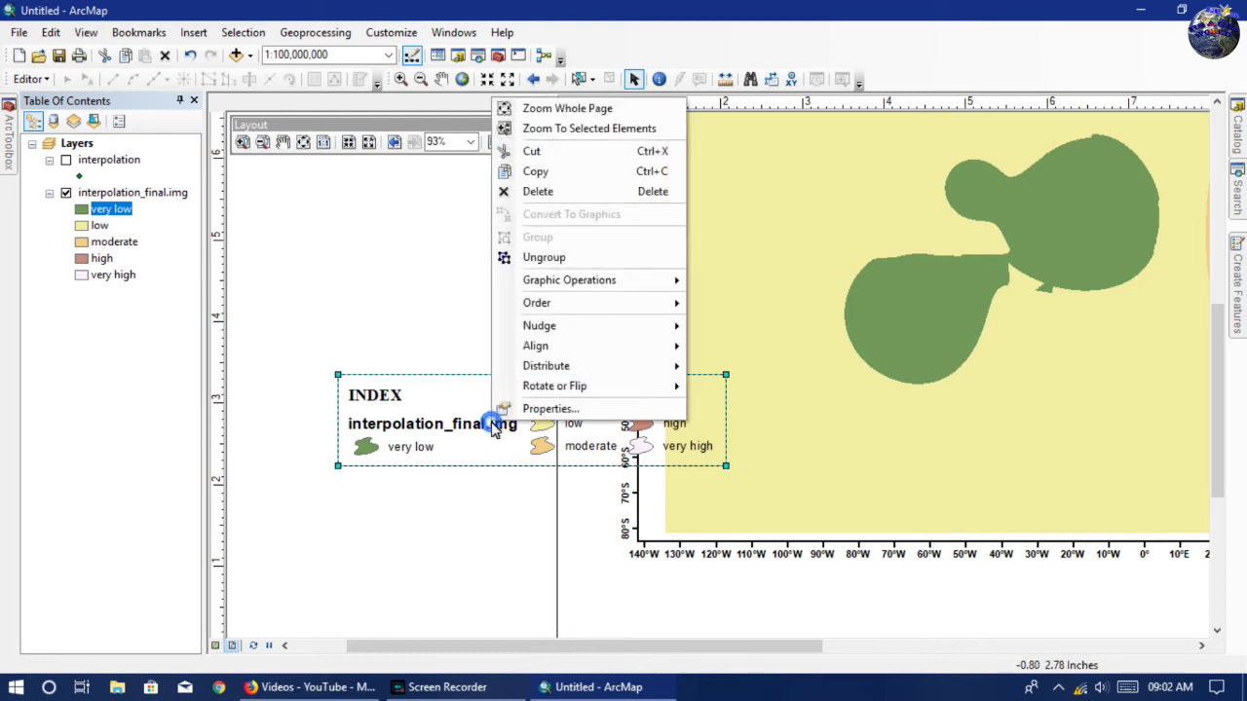
pyautogui.click(617, 257)
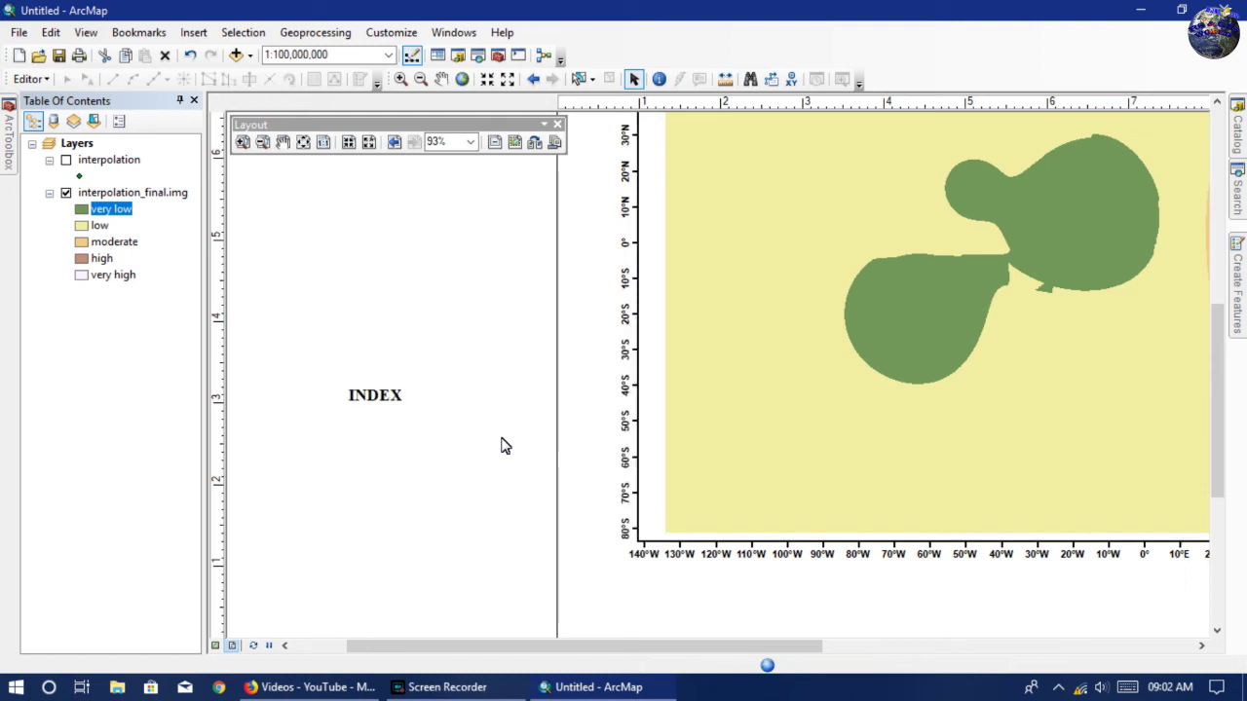
# Delete the interpolation_final.img layer name from the ungrouped legend.
pyautogui.click(463, 435)
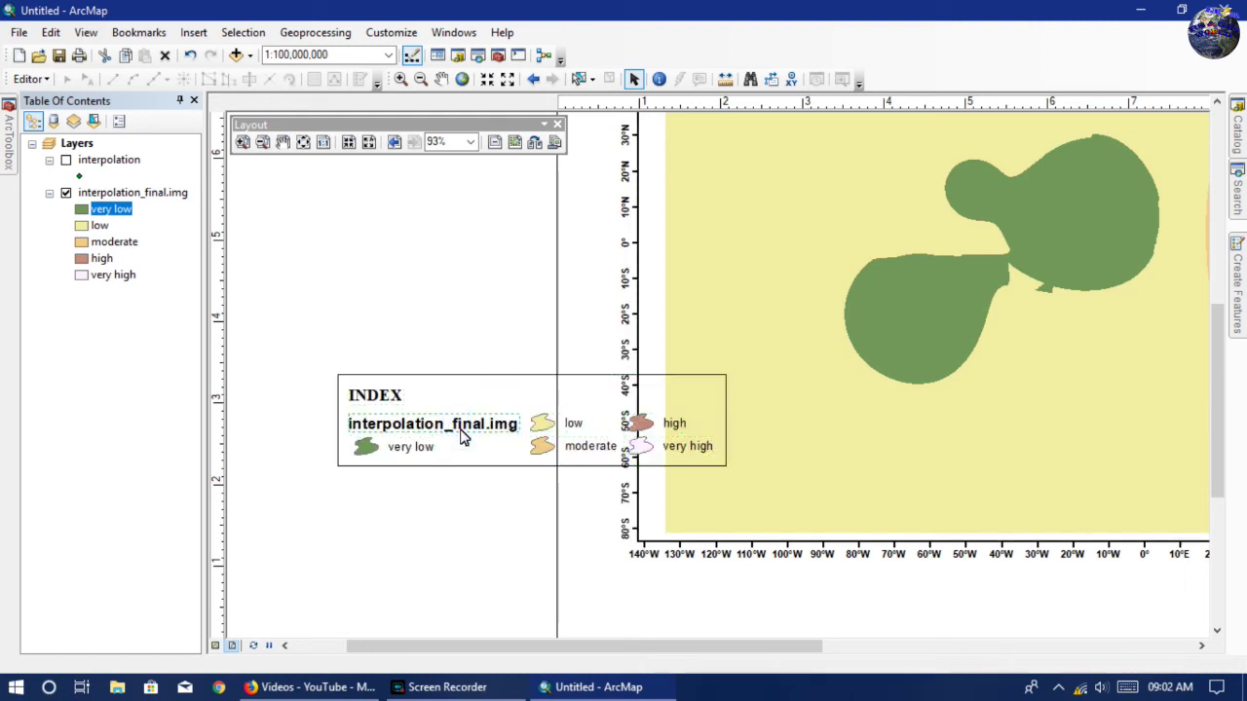
pyautogui.press('Delete')
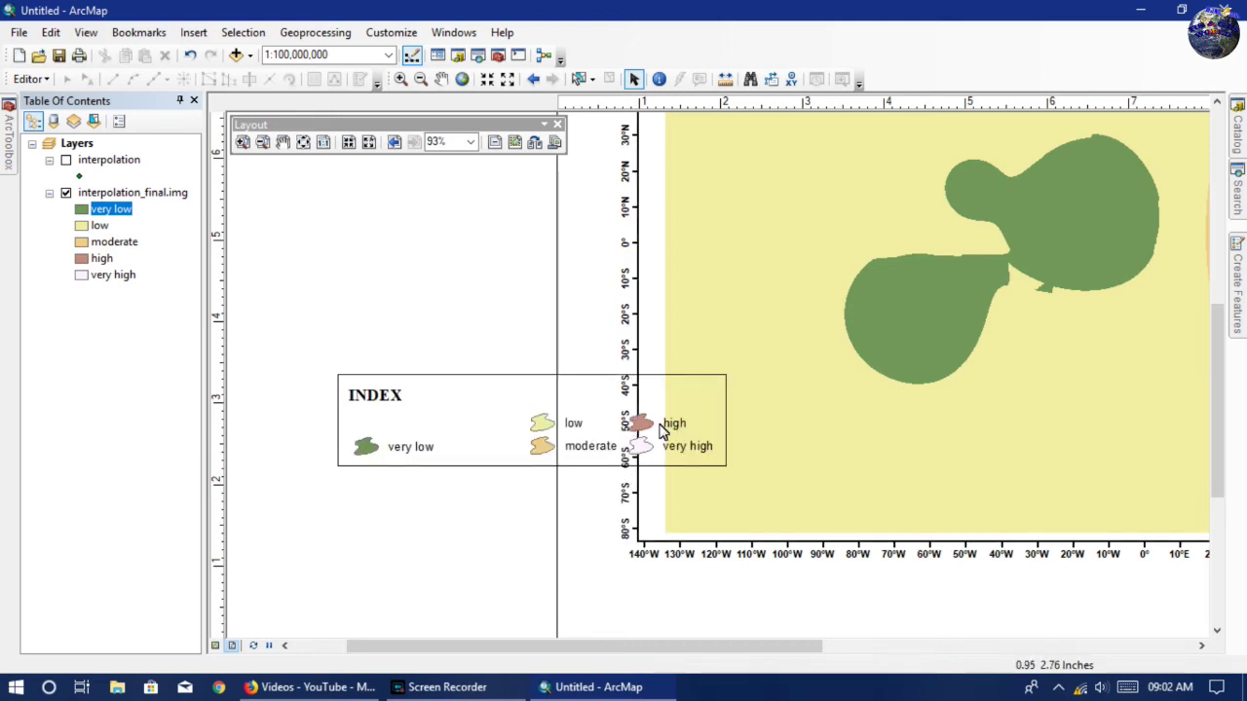
pyautogui.click(556, 432)
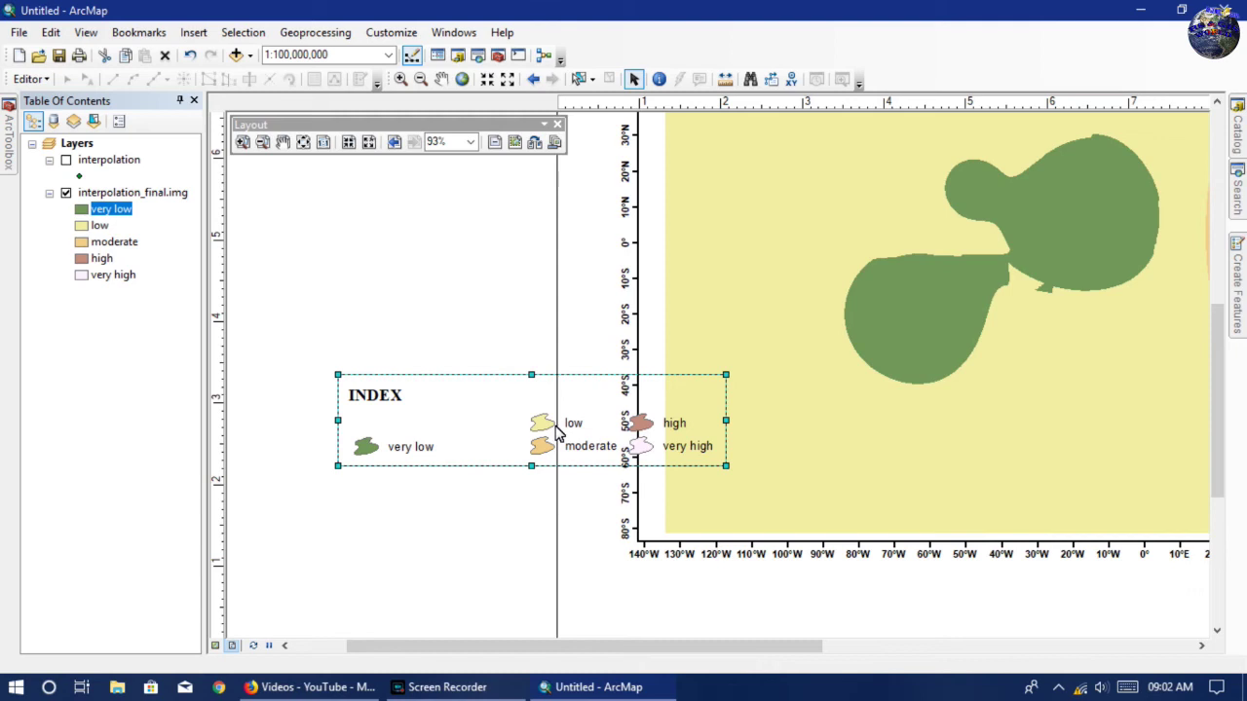
pyautogui.click(555, 426)
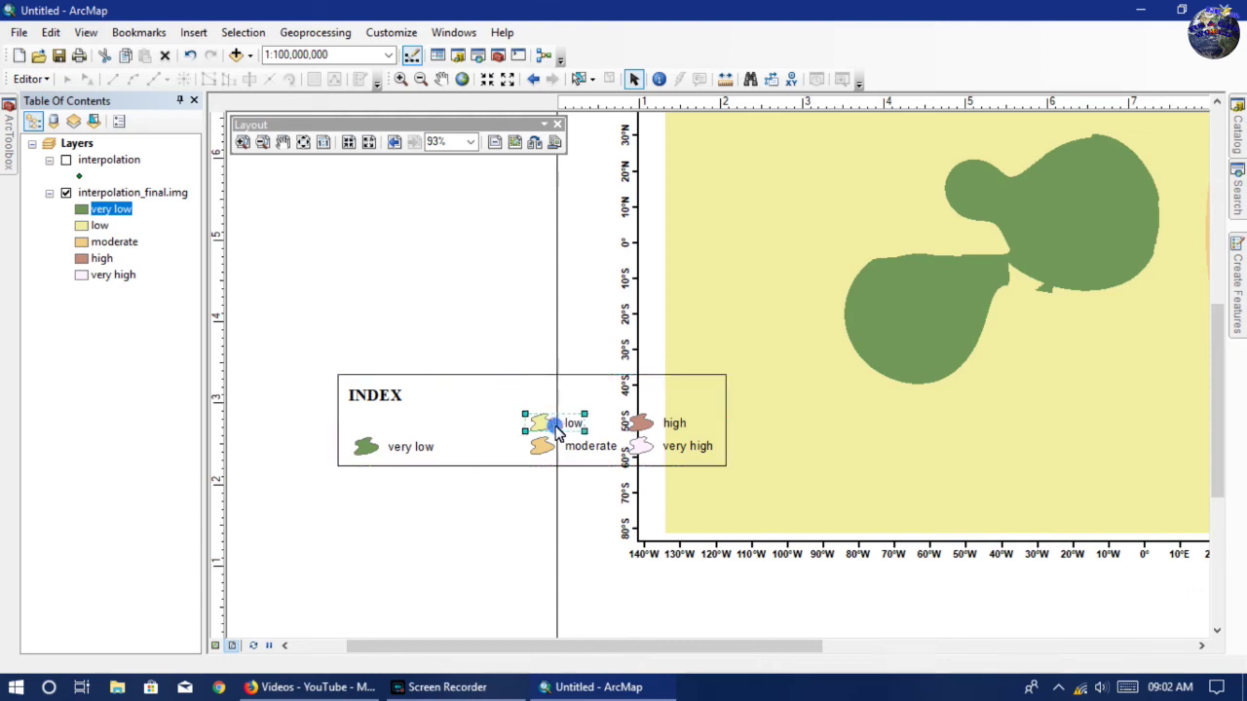
pyautogui.click(671, 429)
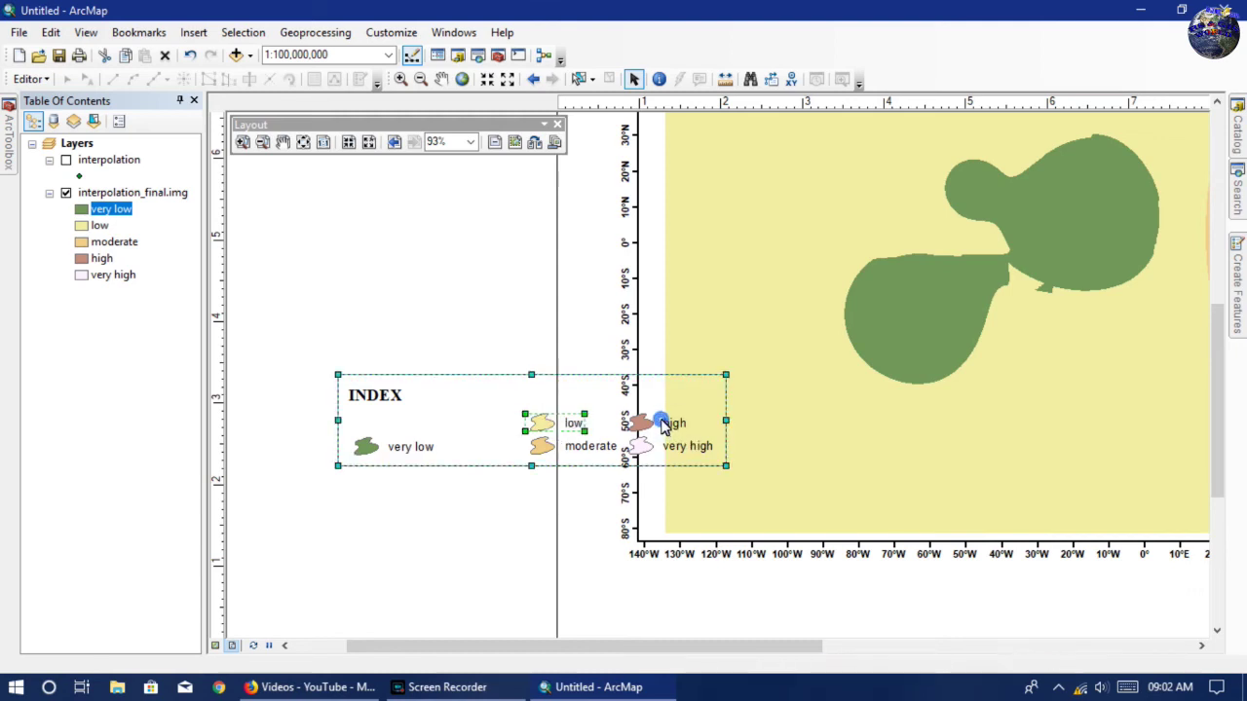
pyautogui.click(663, 428)
pyautogui.rightClick(644, 429)
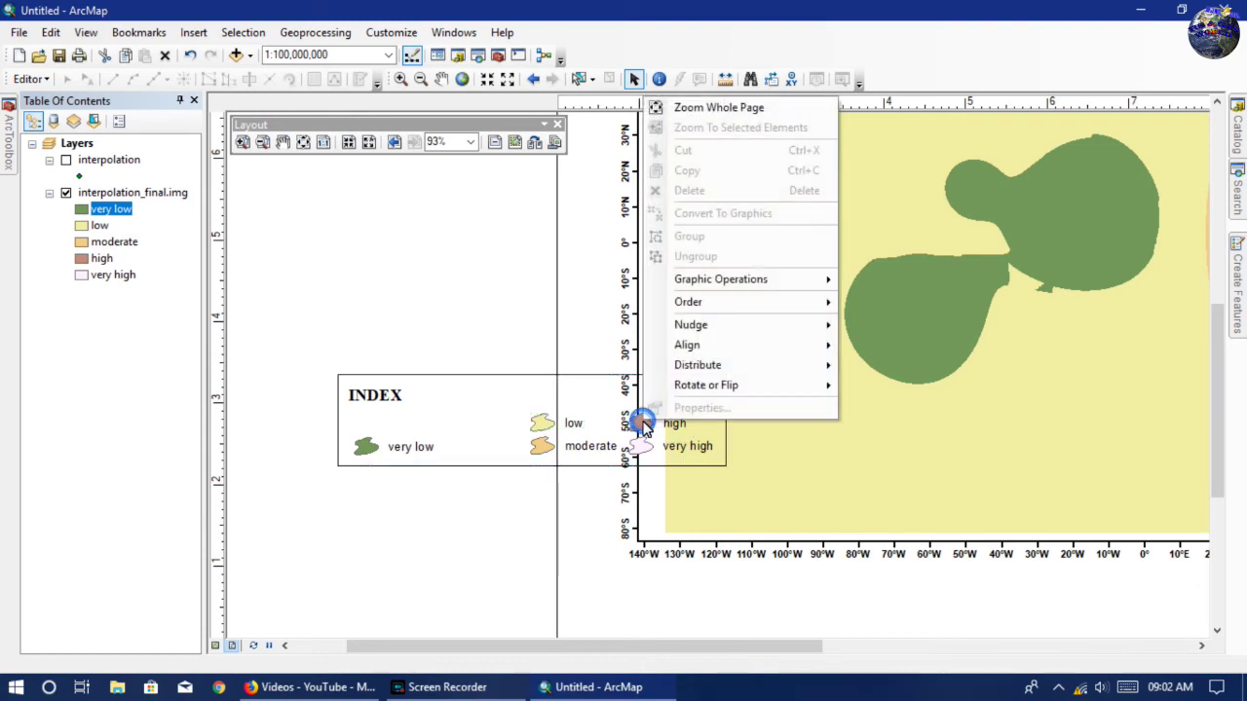
pyautogui.click(343, 579)
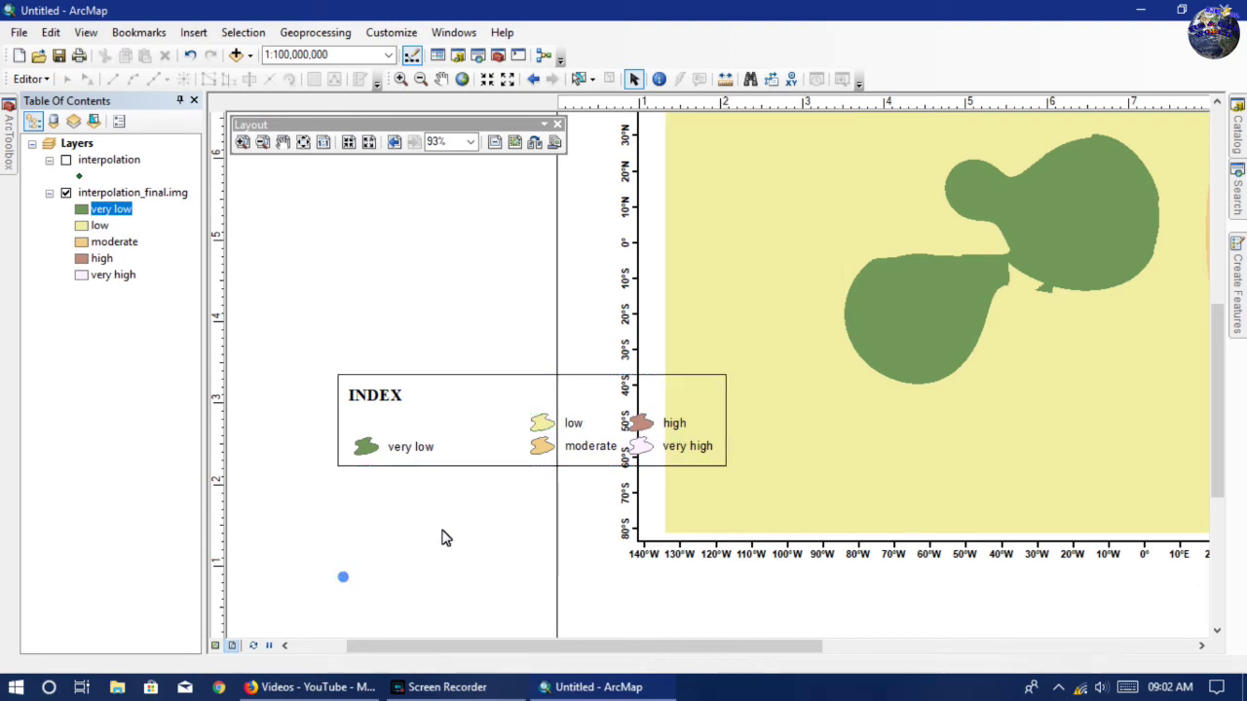
pyautogui.click(643, 425)
pyautogui.click(643, 426)
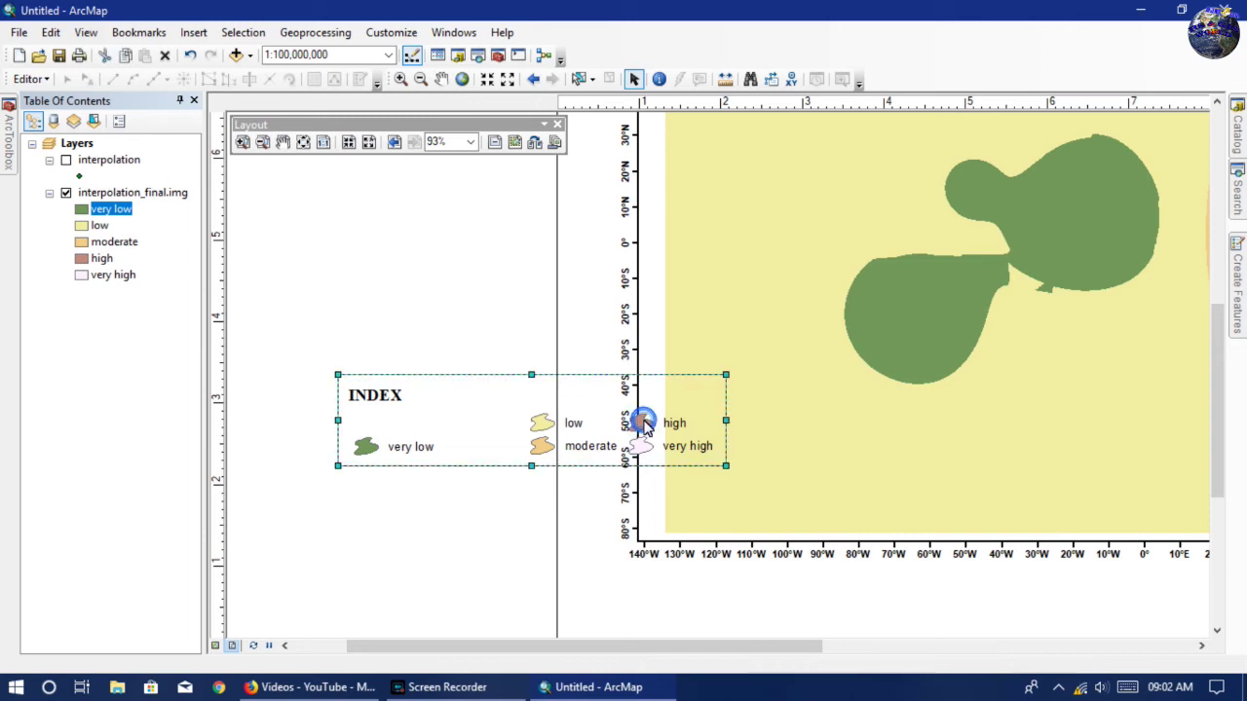
pyautogui.click(674, 426)
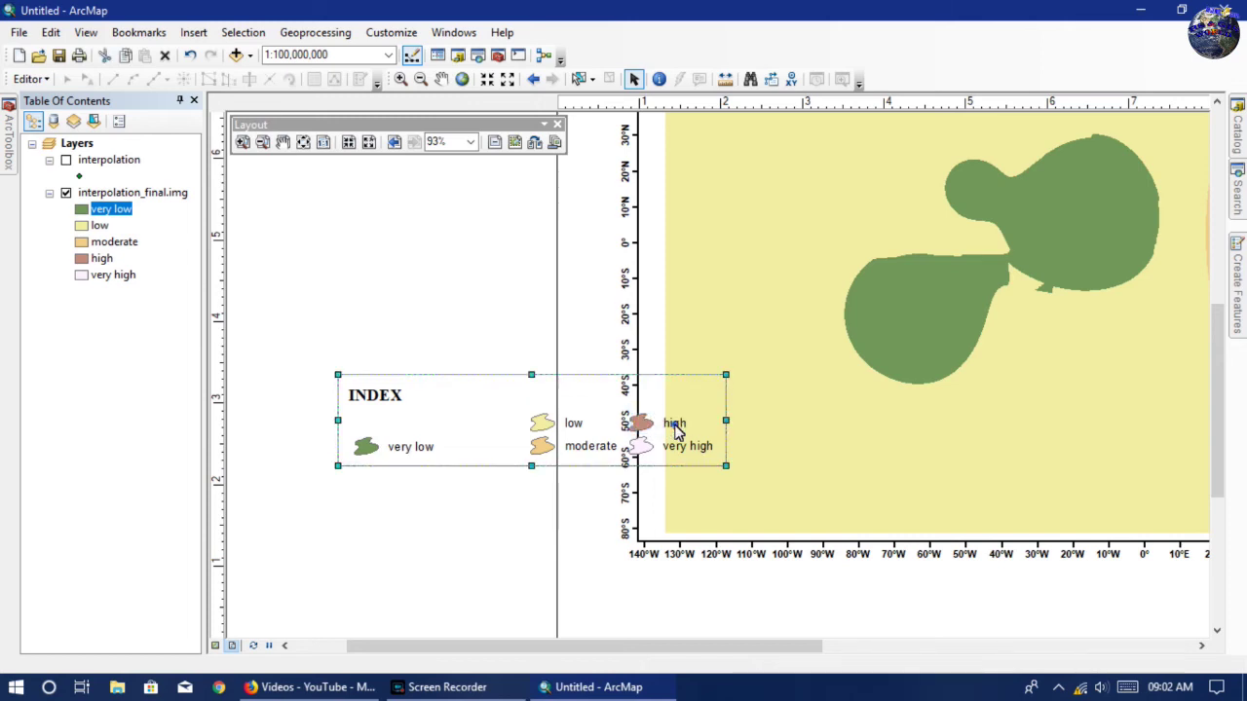
pyautogui.click(676, 429)
pyautogui.click(544, 428)
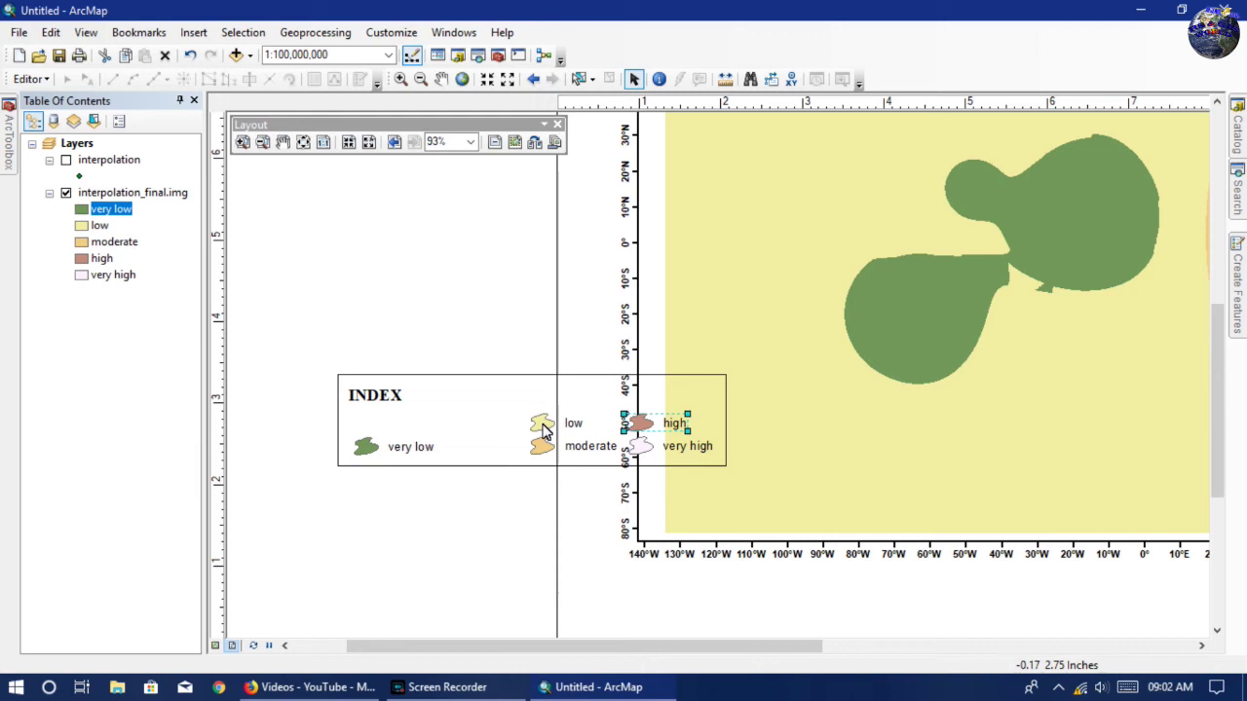
pyautogui.click(543, 429)
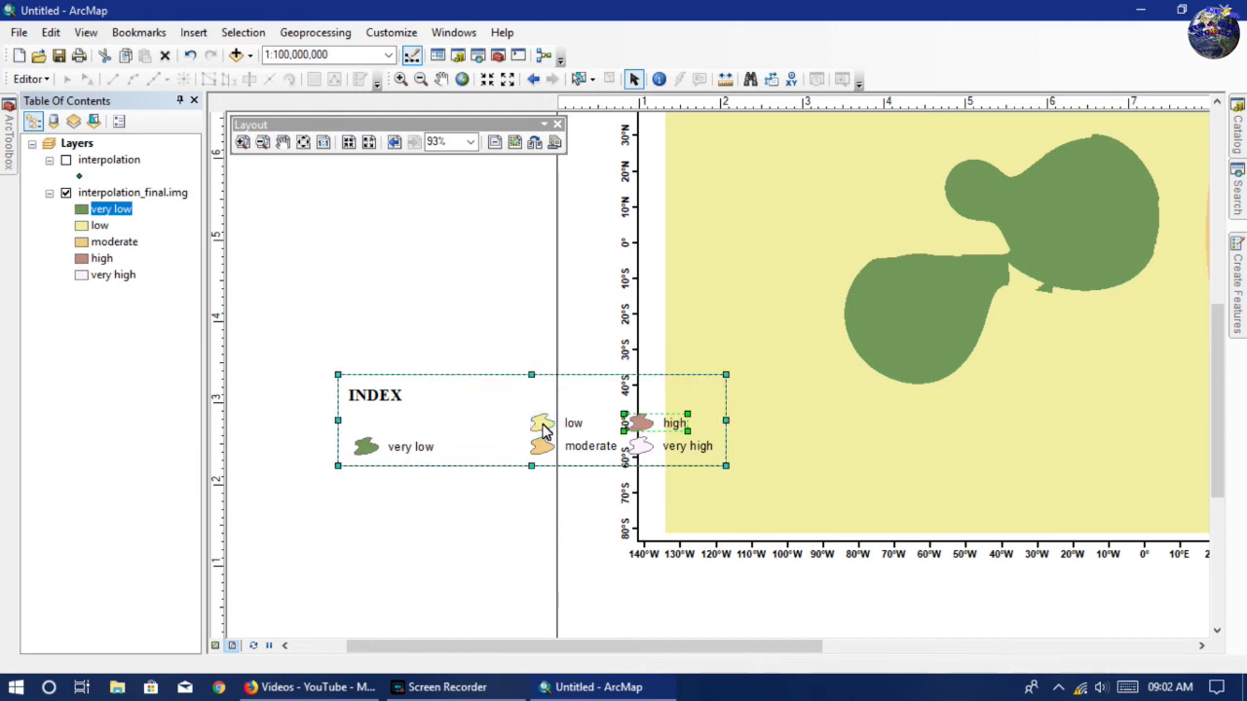
pyautogui.click(545, 424)
pyautogui.click(649, 424)
pyautogui.moveTo(668, 429)
pyautogui.mouseDown()
pyautogui.moveTo(741, 444)
pyautogui.moveTo(672, 423)
pyautogui.mouseUp()
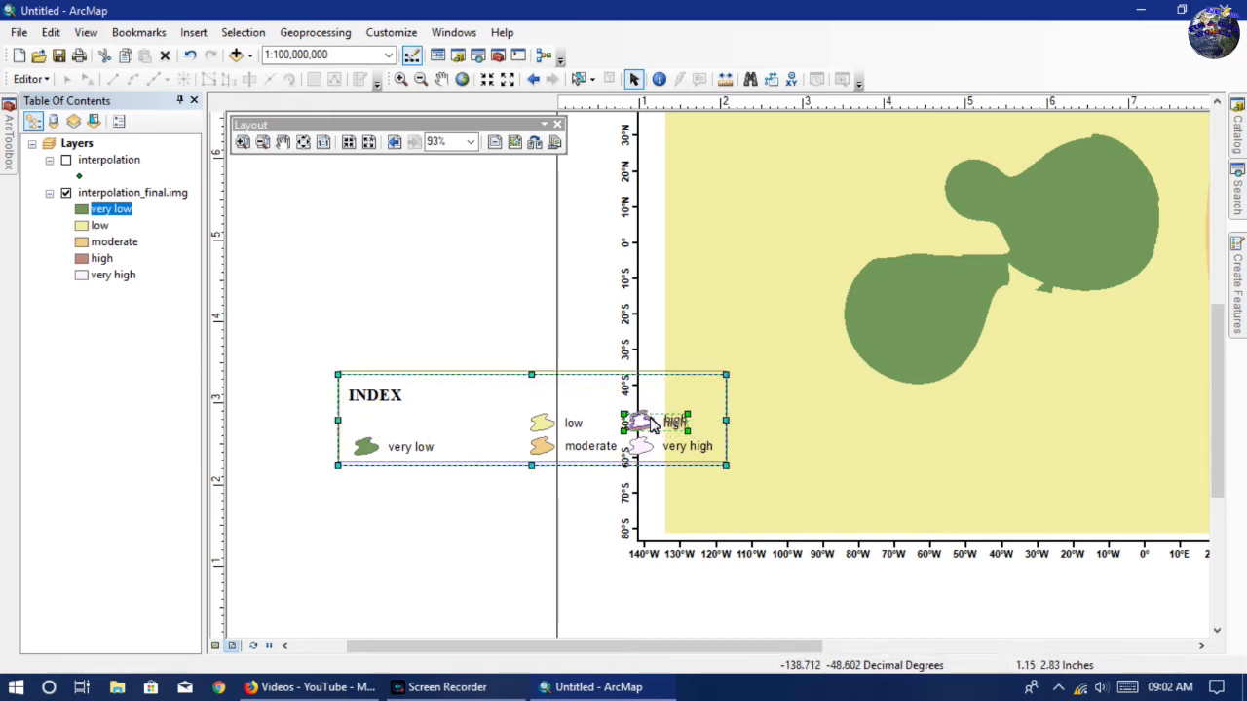
pyautogui.press('Delete')
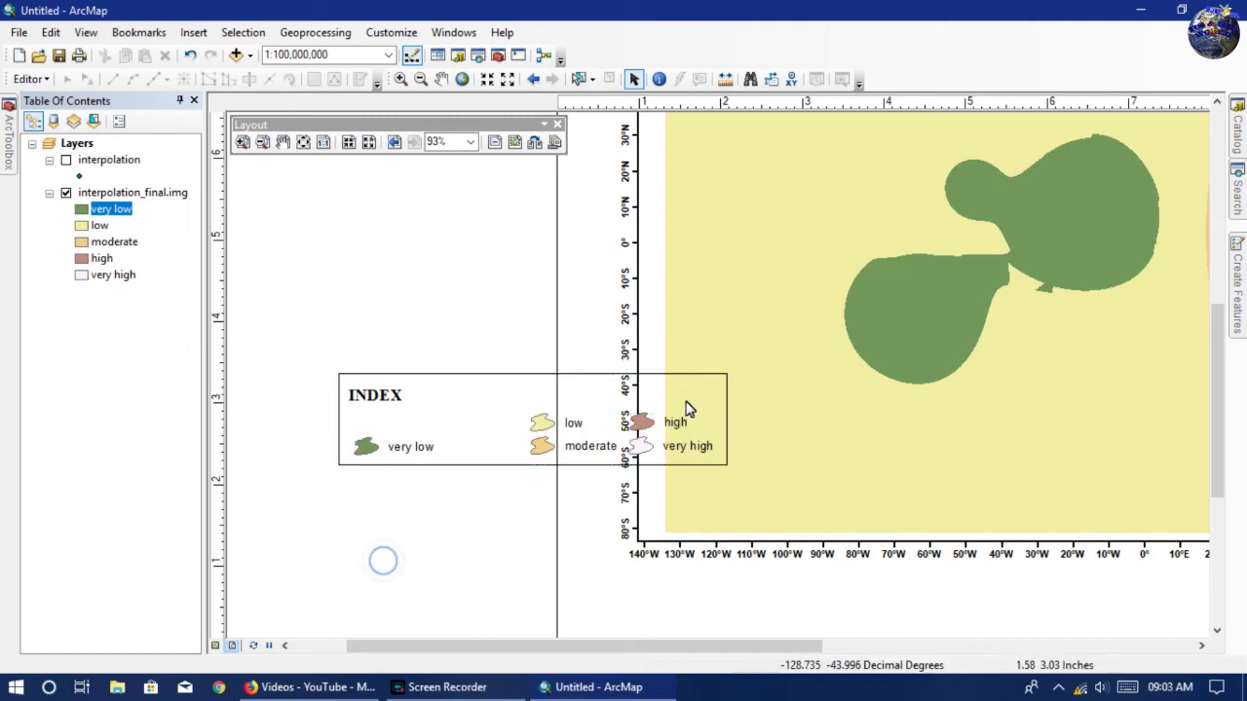
# Move the high legend entry into the lower row after very high, and the low entry between very low and moderate.
pyautogui.click(645, 426)
pyautogui.click(645, 426)
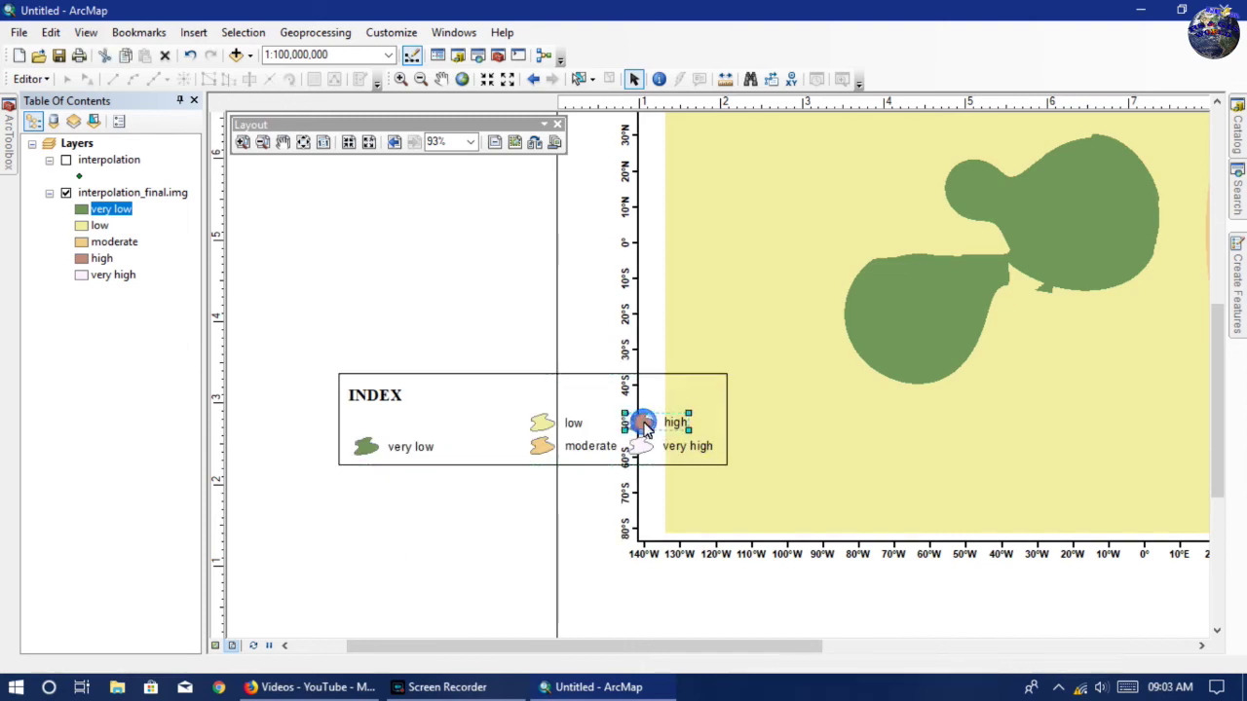
pyautogui.moveTo(648, 427); pyautogui.dragTo(748, 454)
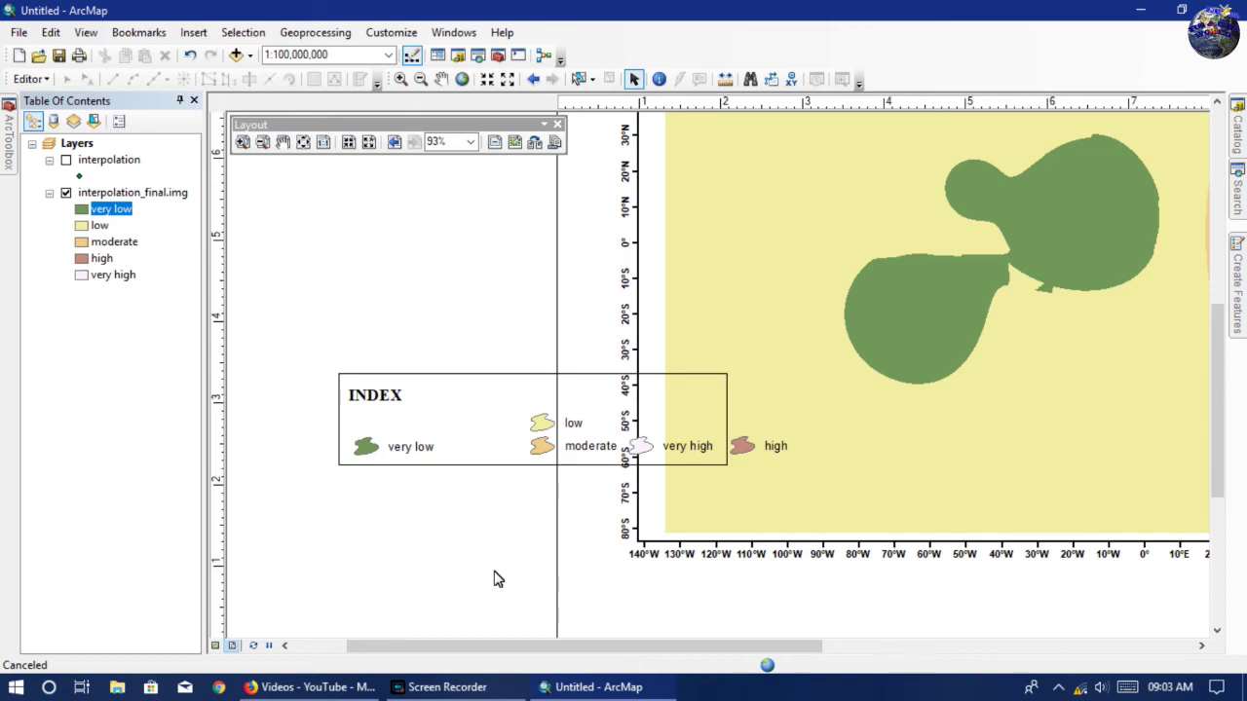
pyautogui.click(539, 430)
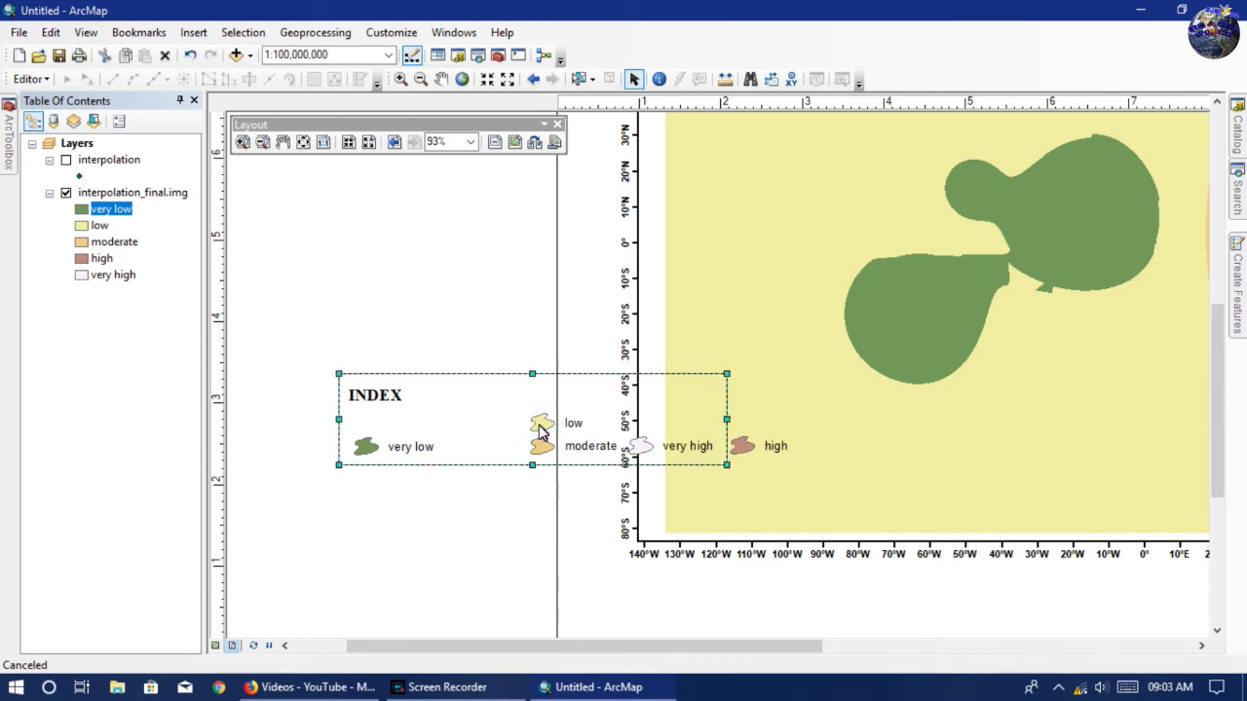
pyautogui.click(545, 427)
pyautogui.moveTo(542, 430); pyautogui.dragTo(478, 453)
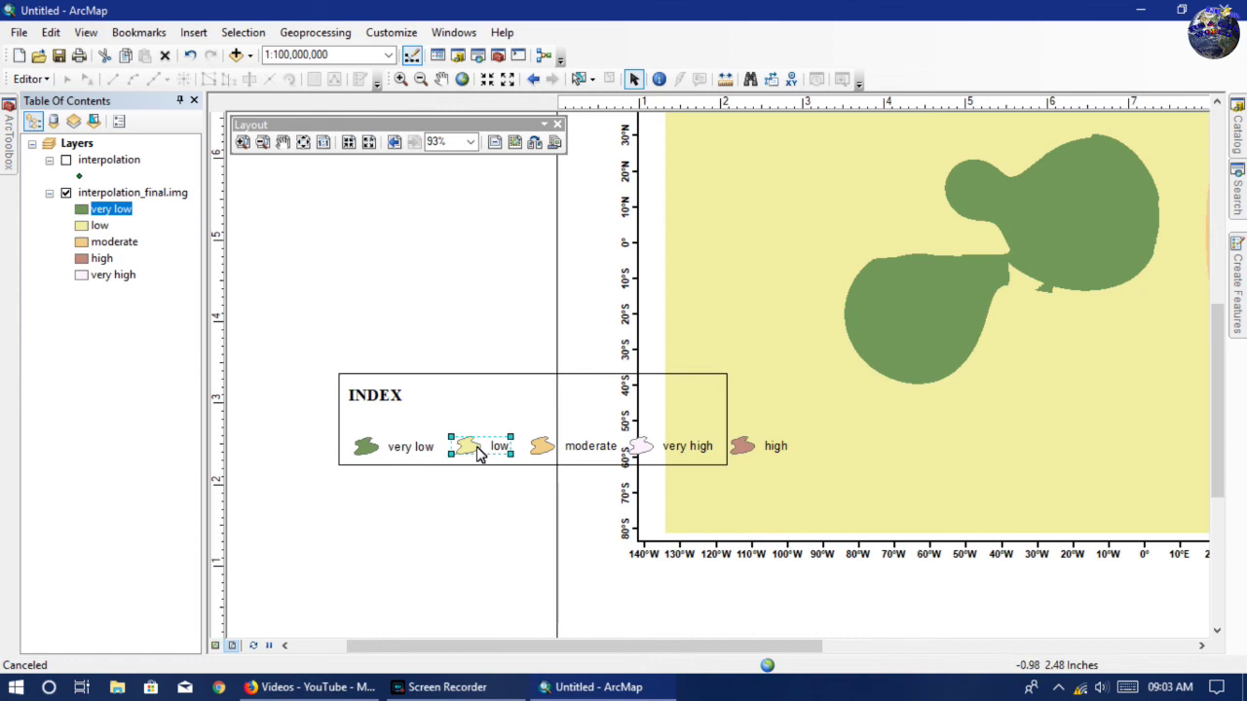
pyautogui.click(462, 538)
# Swap the last two legend entries so high follows moderate and very high ends the row.
pyautogui.click(649, 446)
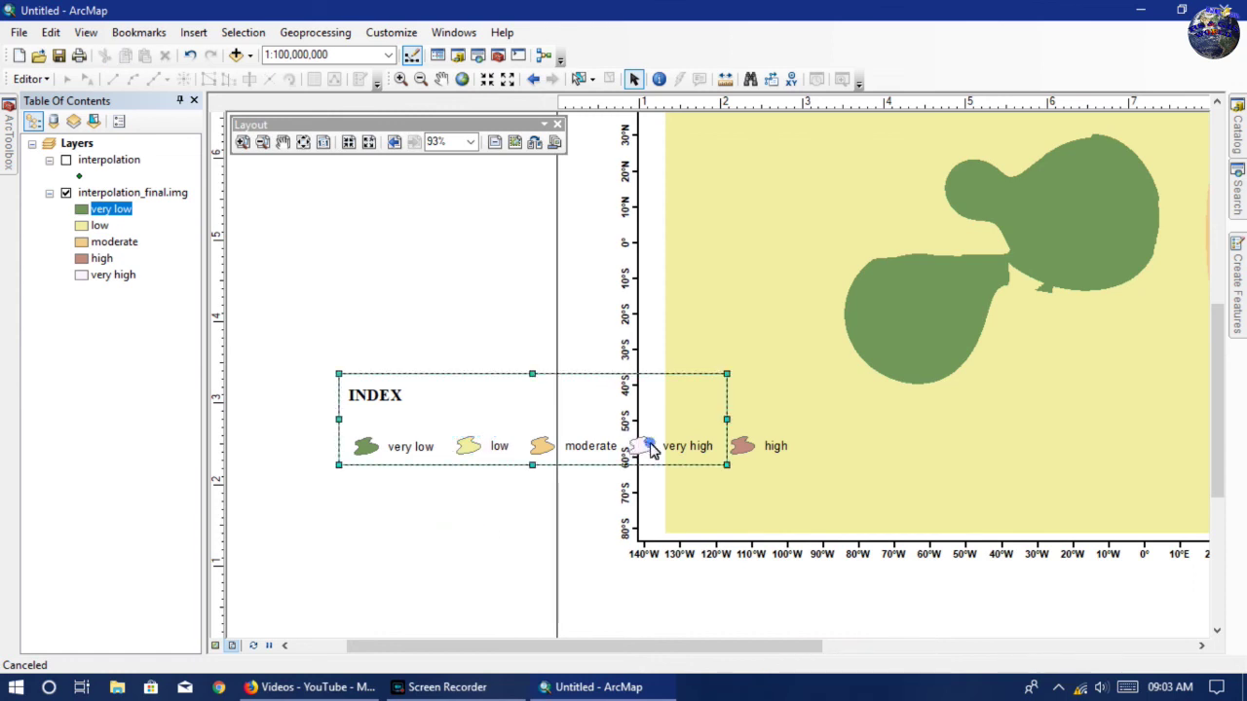
pyautogui.moveTo(669, 448)
pyautogui.mouseDown()
pyautogui.moveTo(815, 448)
pyautogui.moveTo(805, 464)
pyautogui.moveTo(835, 447)
pyautogui.mouseUp()
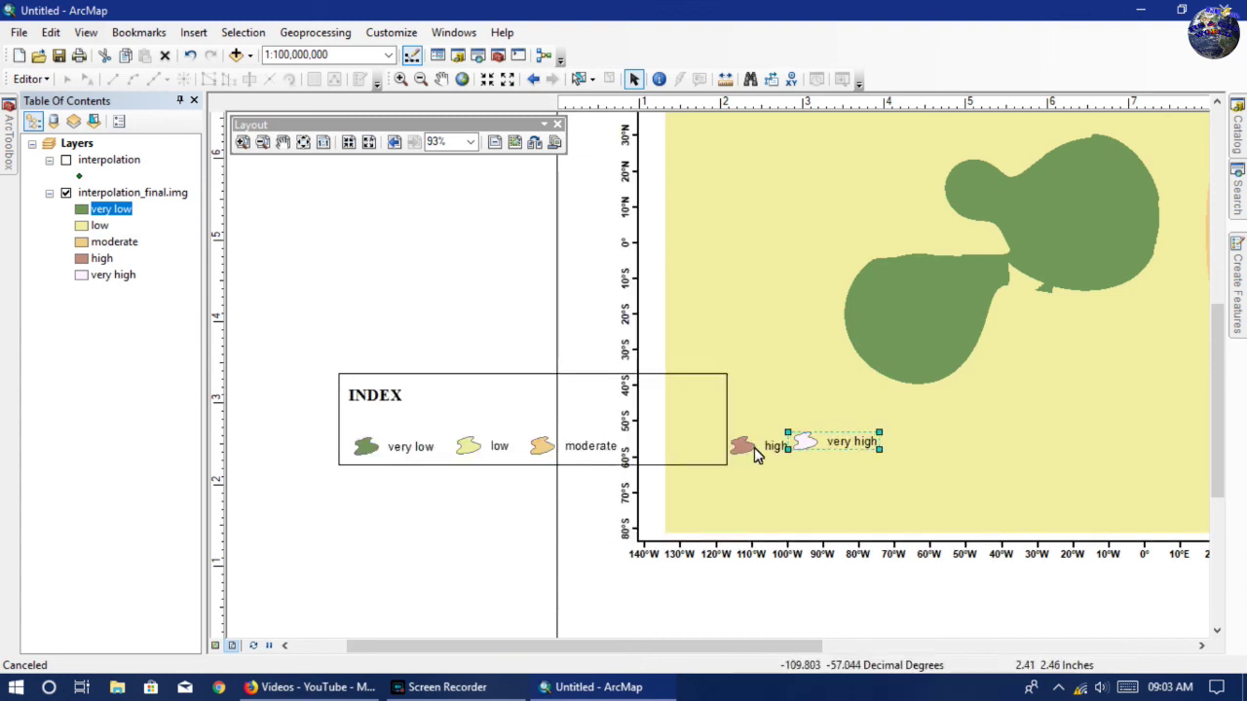
pyautogui.moveTo(752, 451); pyautogui.dragTo(651, 455)
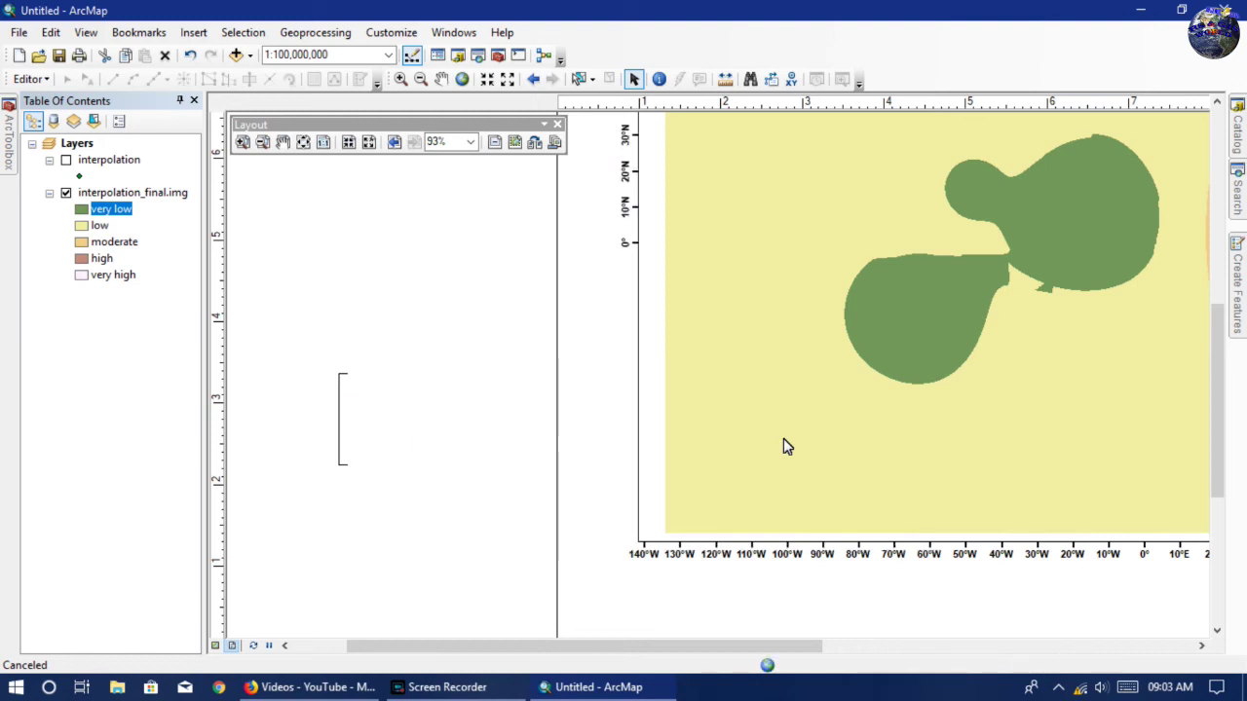
pyautogui.click(835, 449)
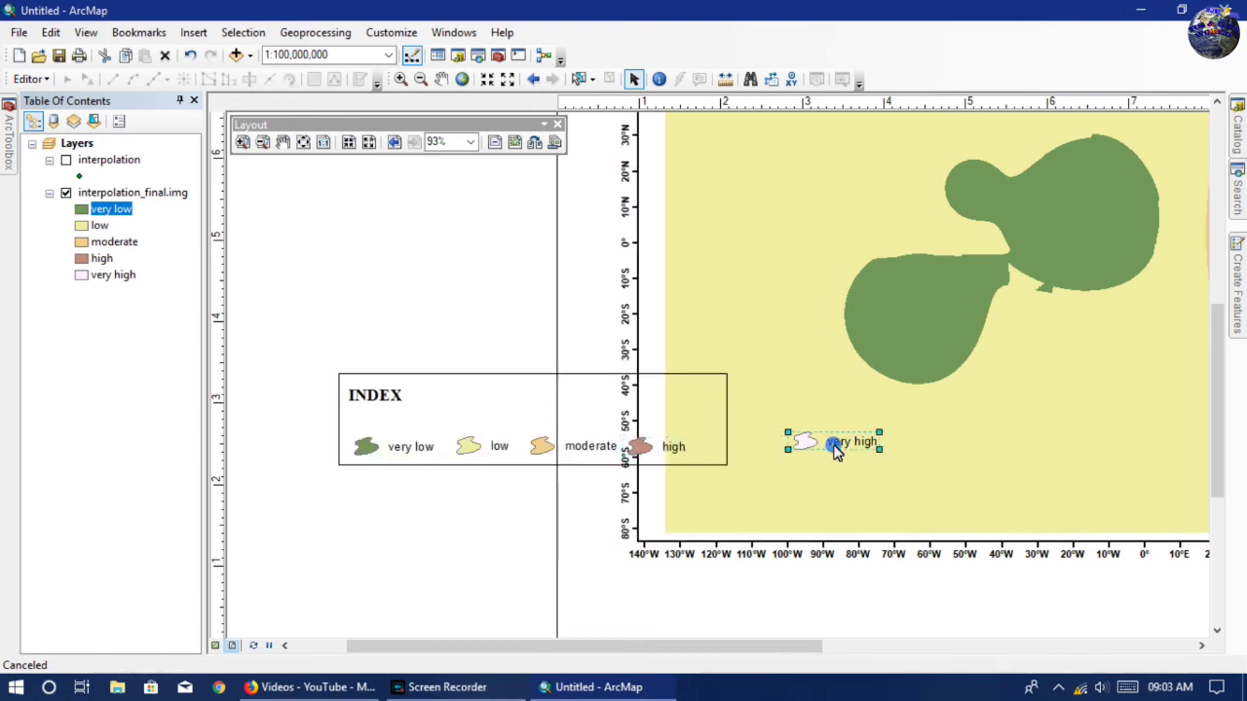
pyautogui.moveTo(835, 449); pyautogui.dragTo(737, 454)
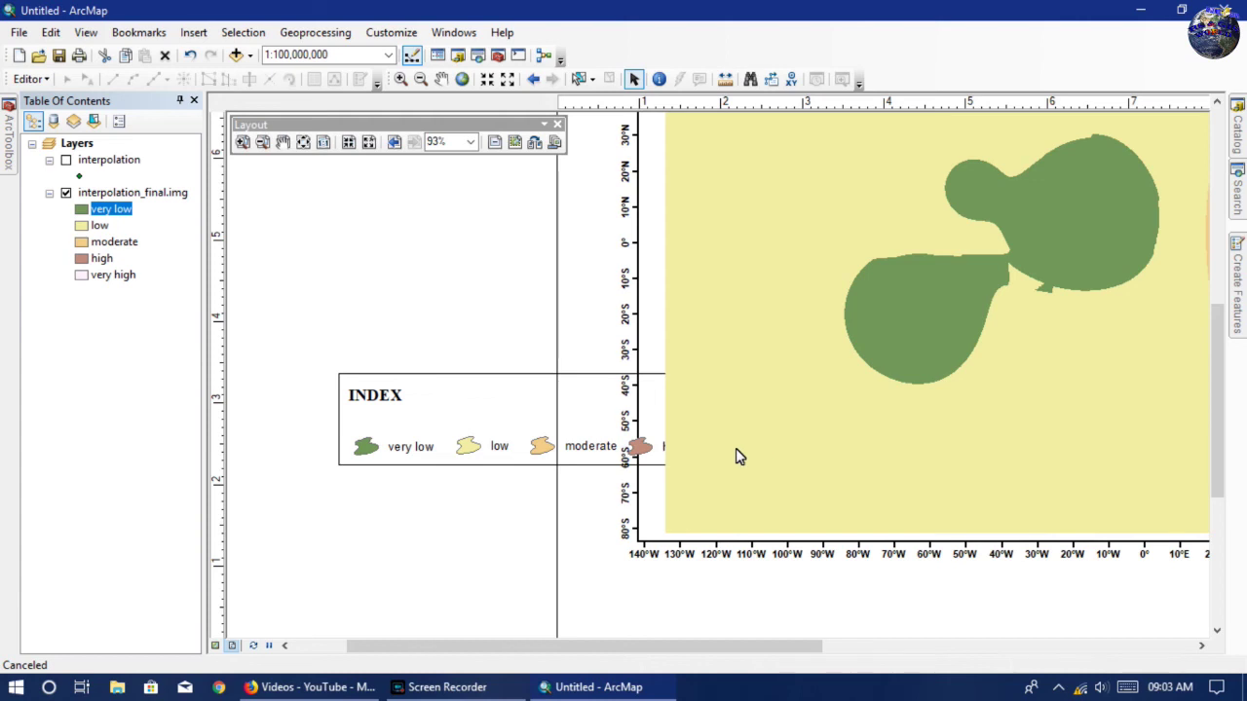
pyautogui.click(404, 536)
# Widen the legend's frame to the right so it encloses the very high entry.
pyautogui.click(706, 389)
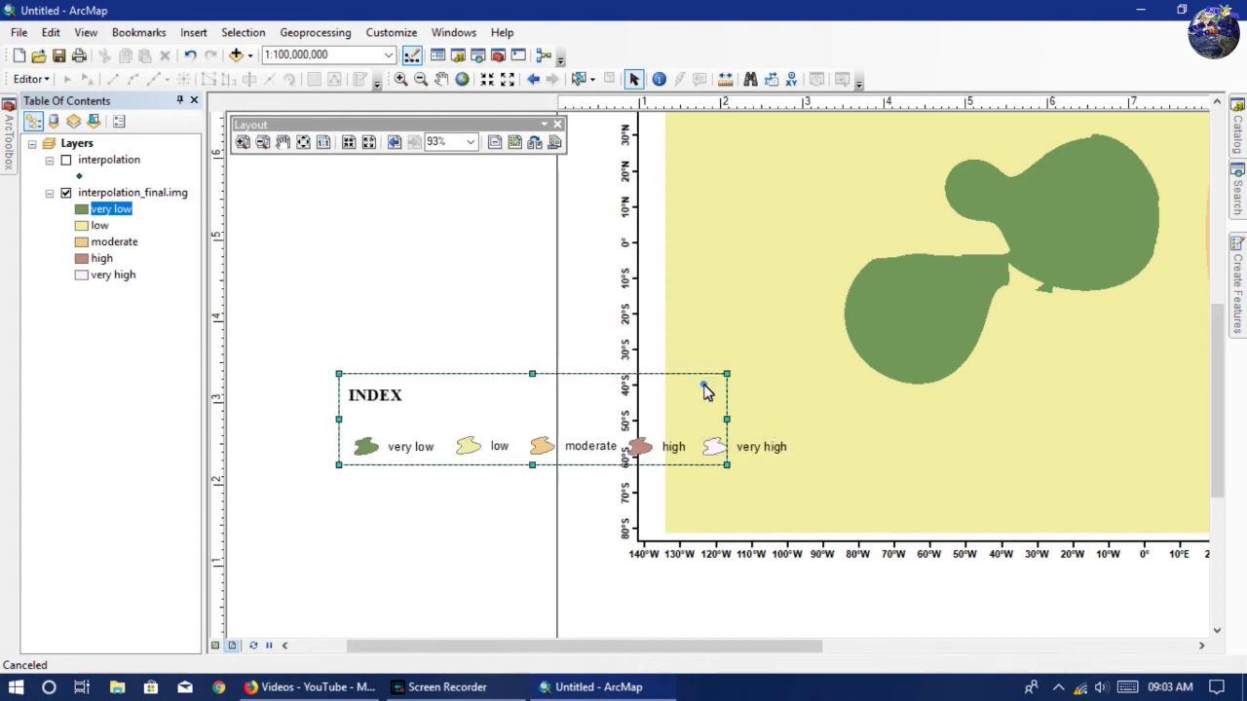
pyautogui.moveTo(731, 428); pyautogui.dragTo(809, 429)
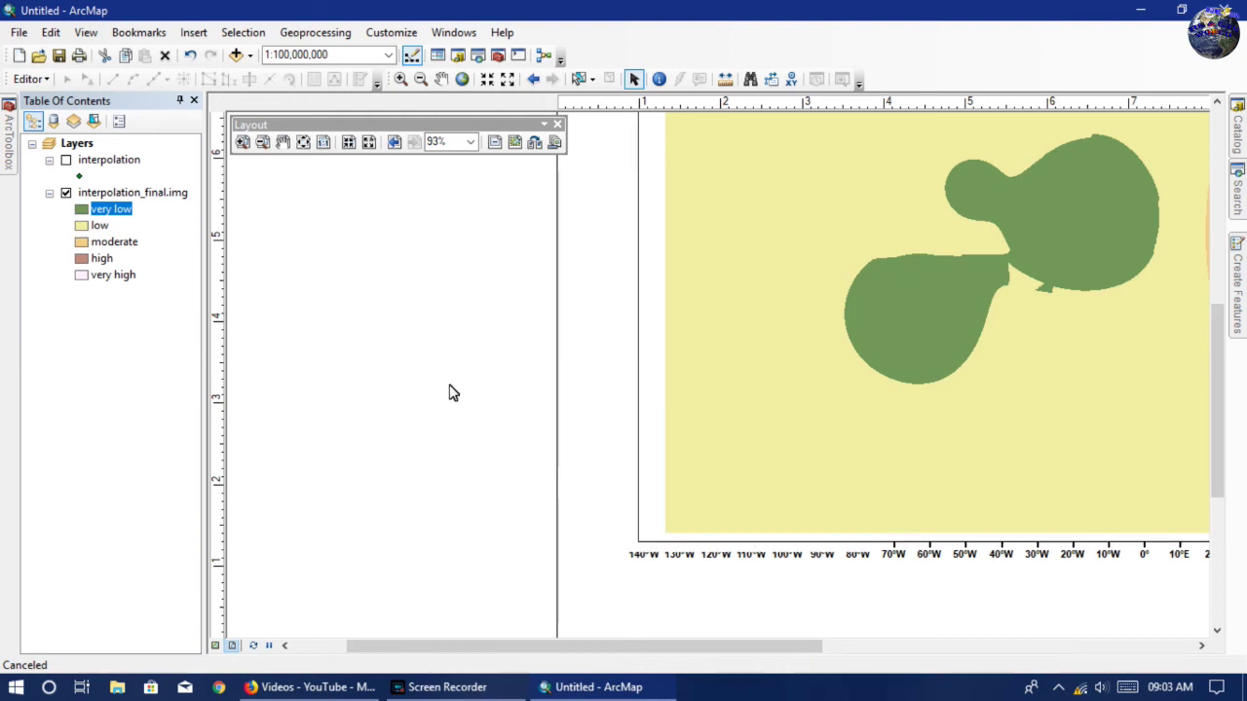
pyautogui.click(450, 545)
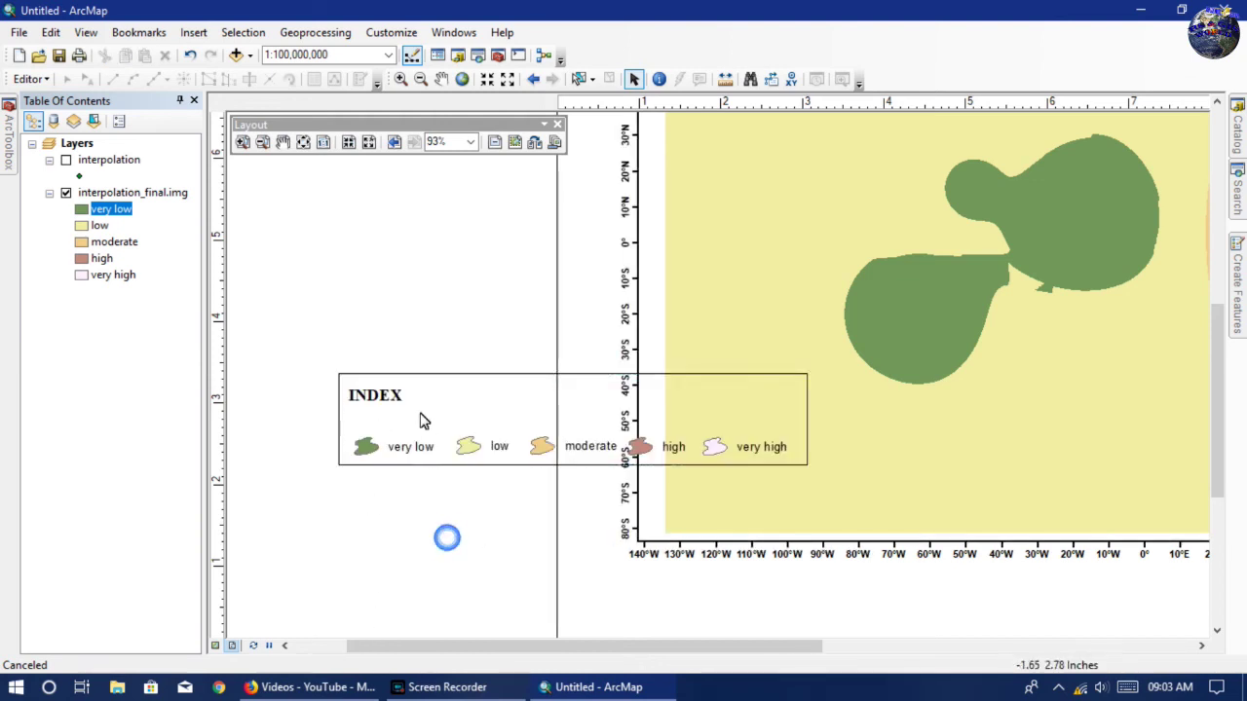
# Centre the INDEX heading above the legend entries and lower the frame's upper edge close to the heading.
pyautogui.click(382, 398)
pyautogui.moveTo(388, 399); pyautogui.dragTo(579, 418)
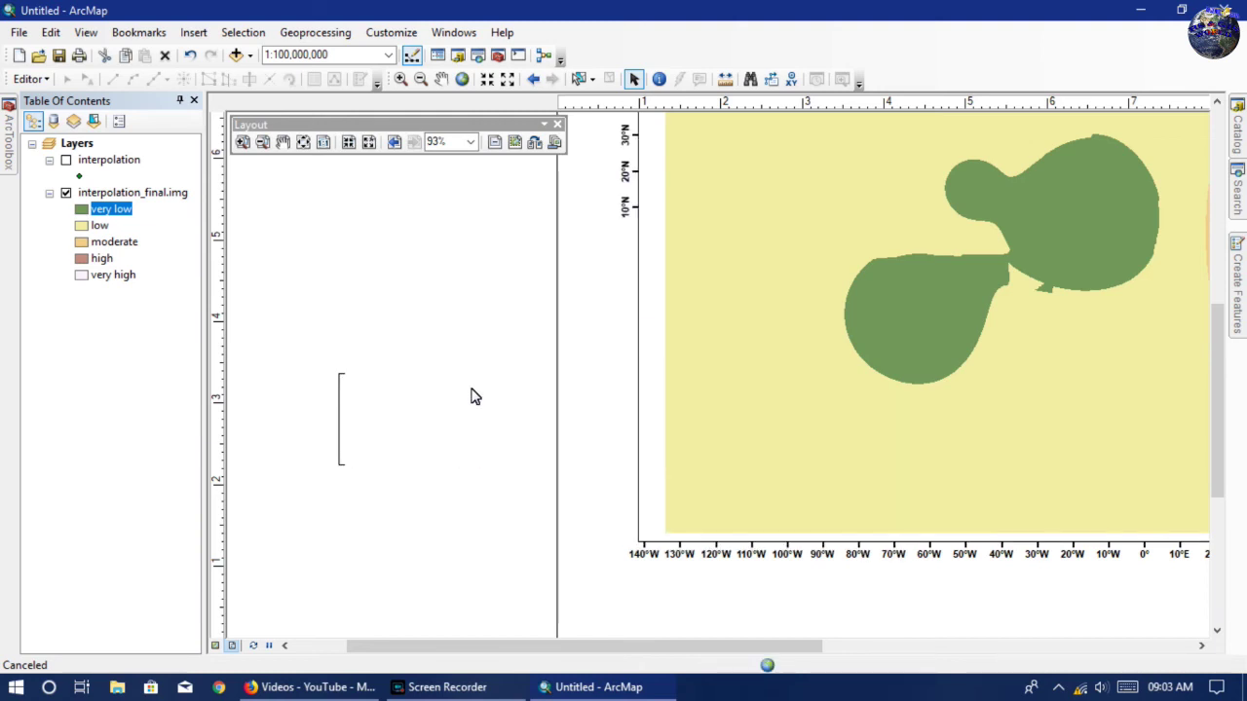
pyautogui.click(484, 374)
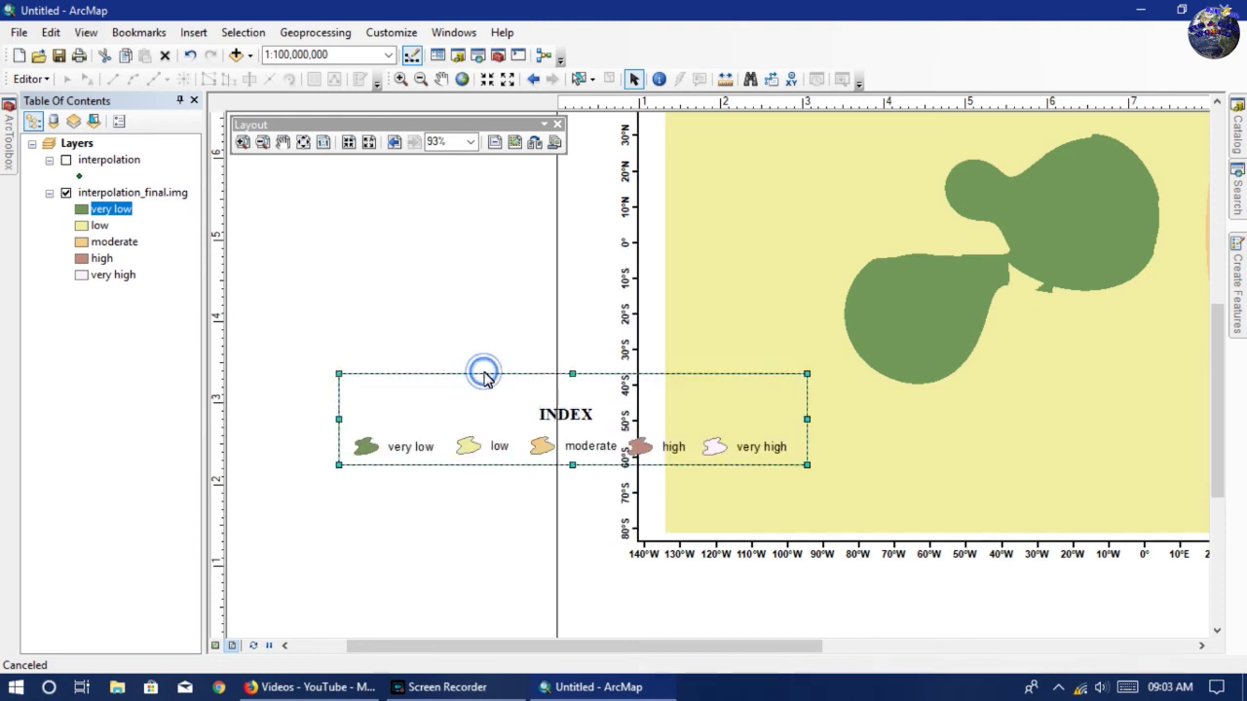
pyautogui.moveTo(573, 375); pyautogui.dragTo(577, 402)
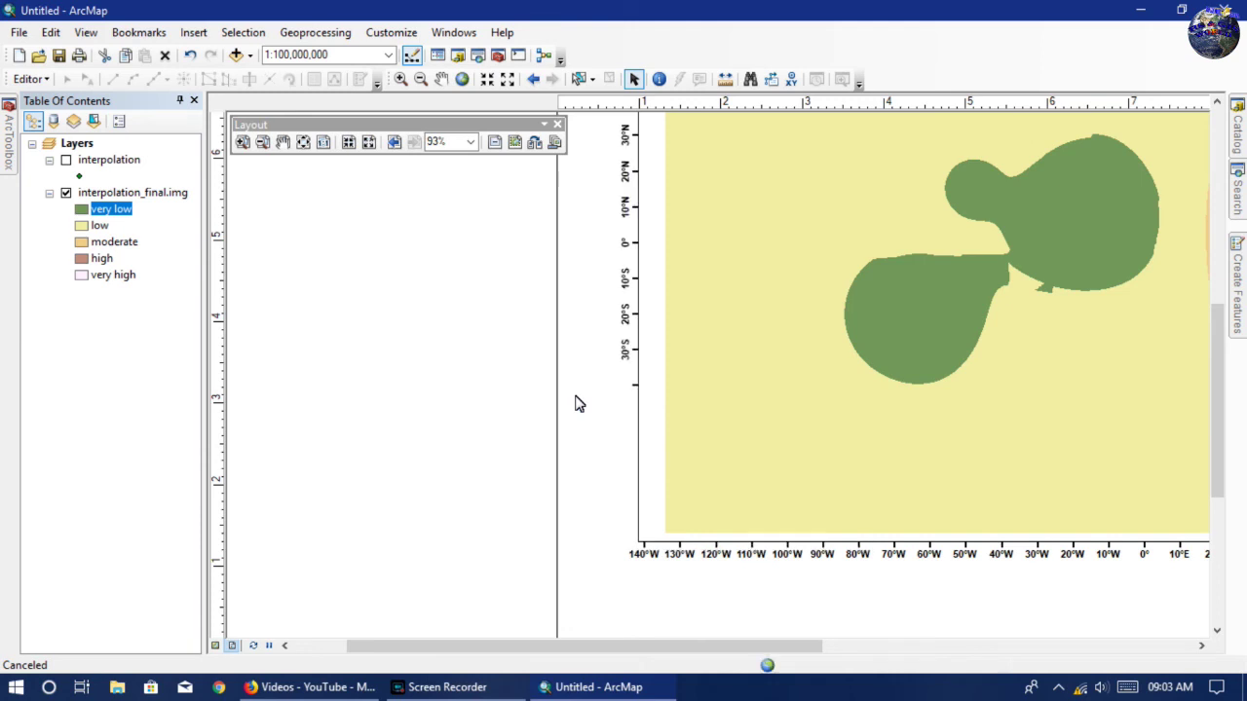
# Select the legend frame, heading and all five class entries and group them into one element.
pyautogui.moveTo(308, 372); pyautogui.dragTo(859, 494)
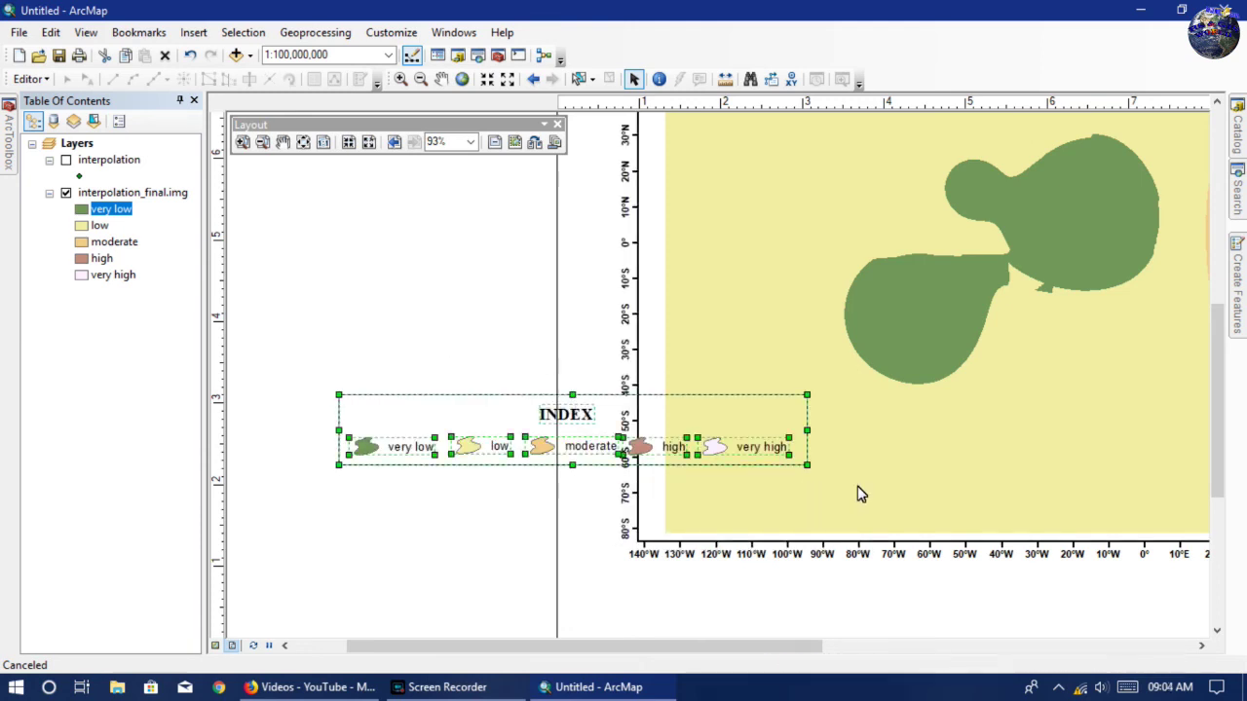
pyautogui.rightClick(506, 434)
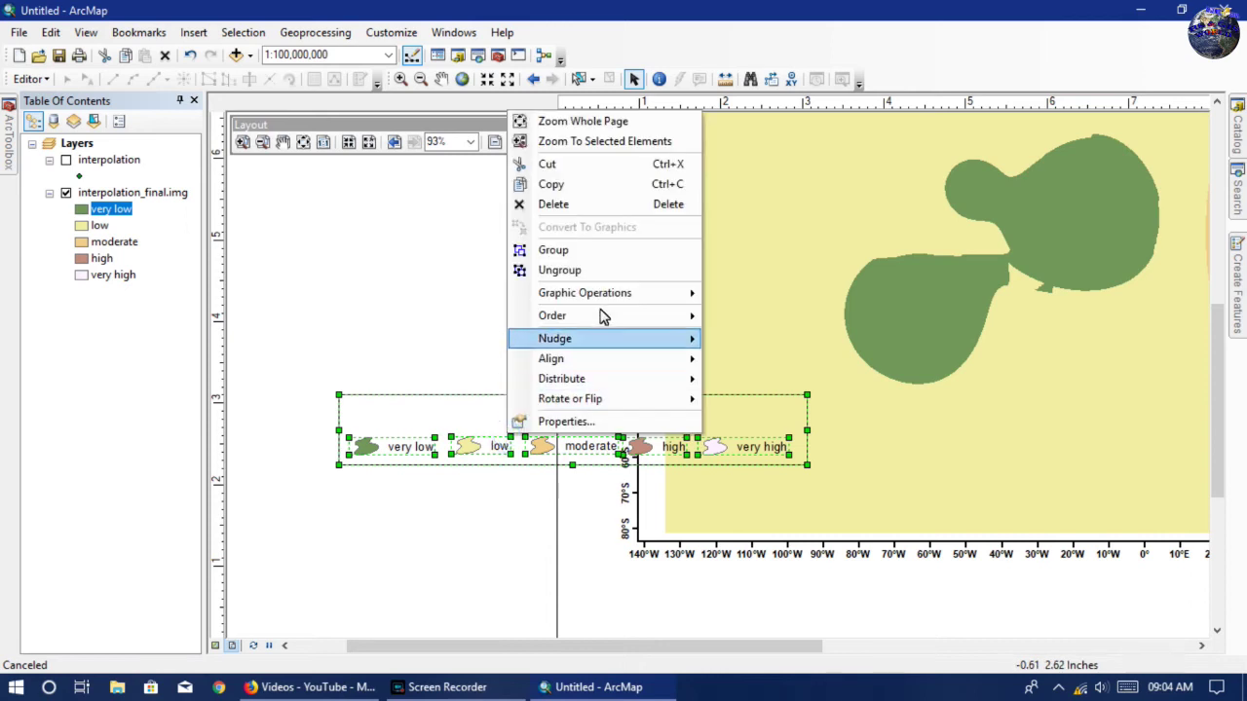
pyautogui.click(587, 254)
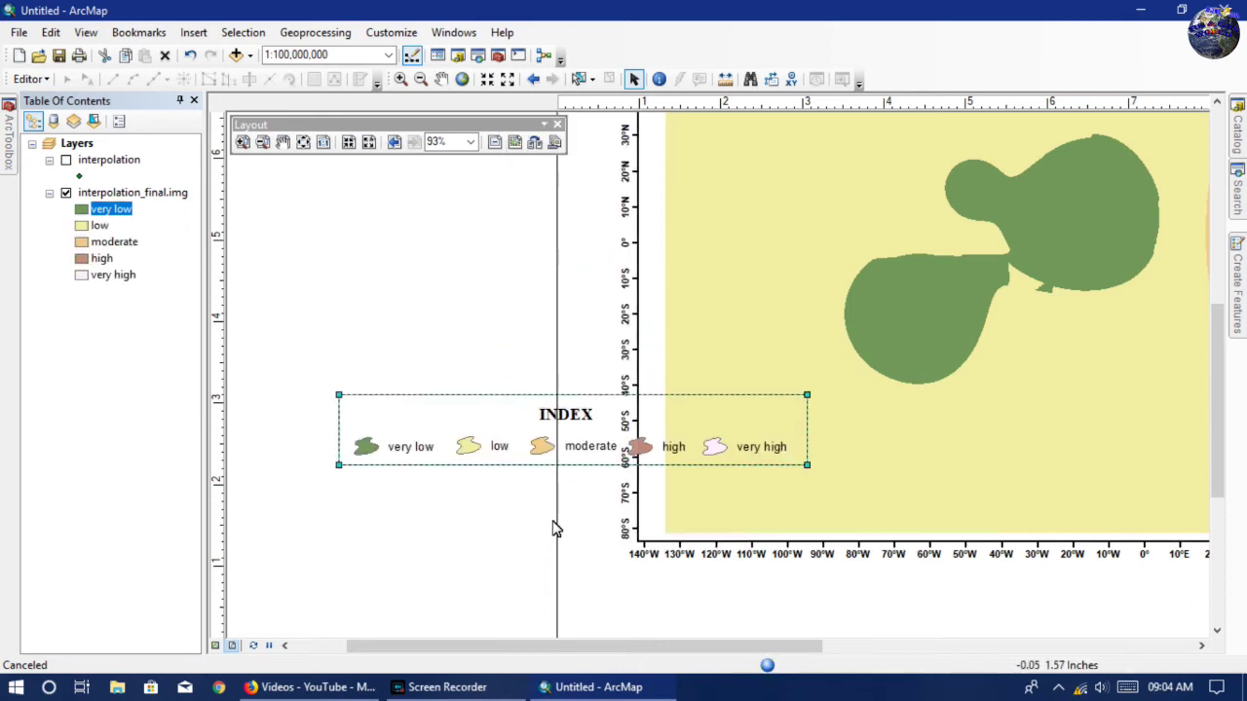
# Move the grouped legend into the blank page margin below the map frame, centred under the map.
pyautogui.scroll(2, 552, 528)
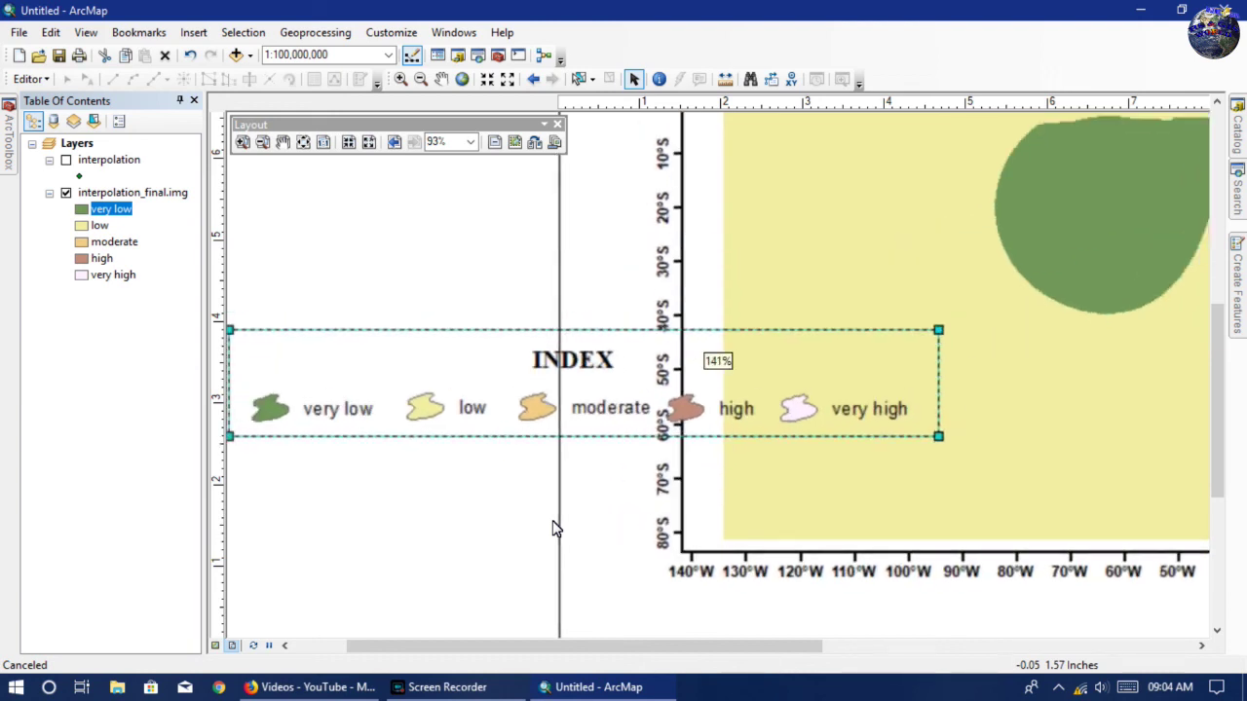
pyautogui.scroll(-2, 553, 528)
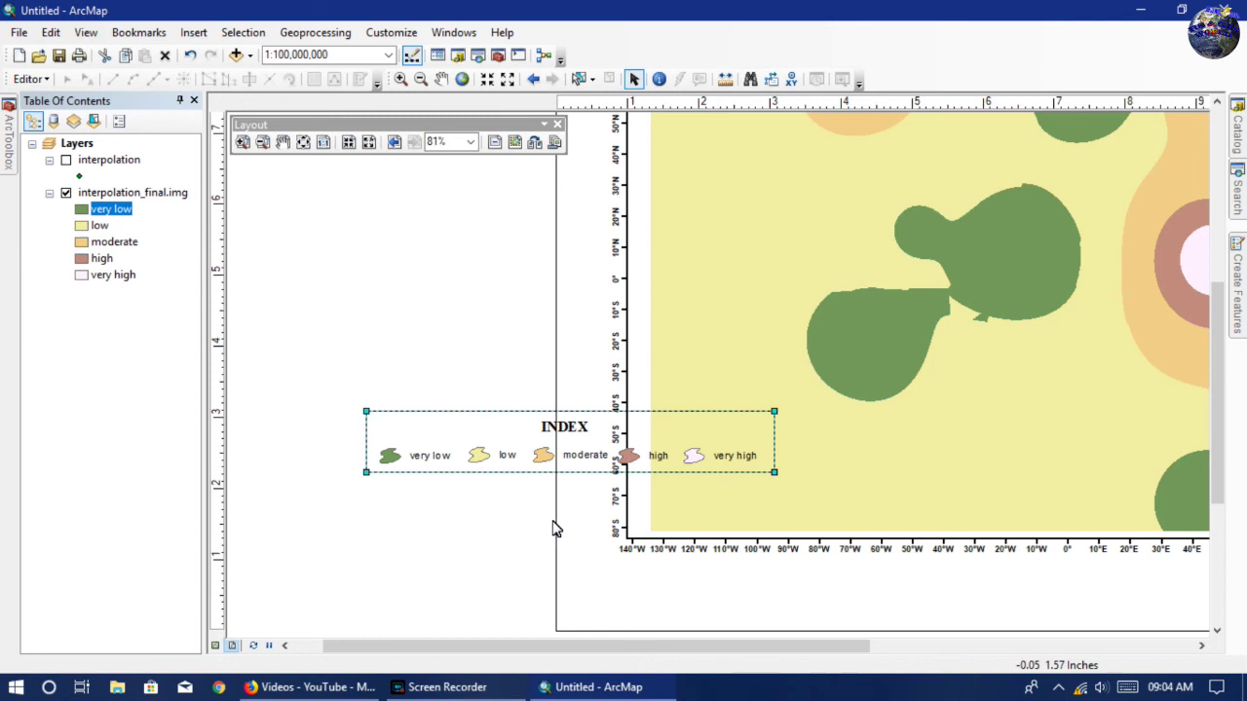
pyautogui.scroll(-2, 552, 528)
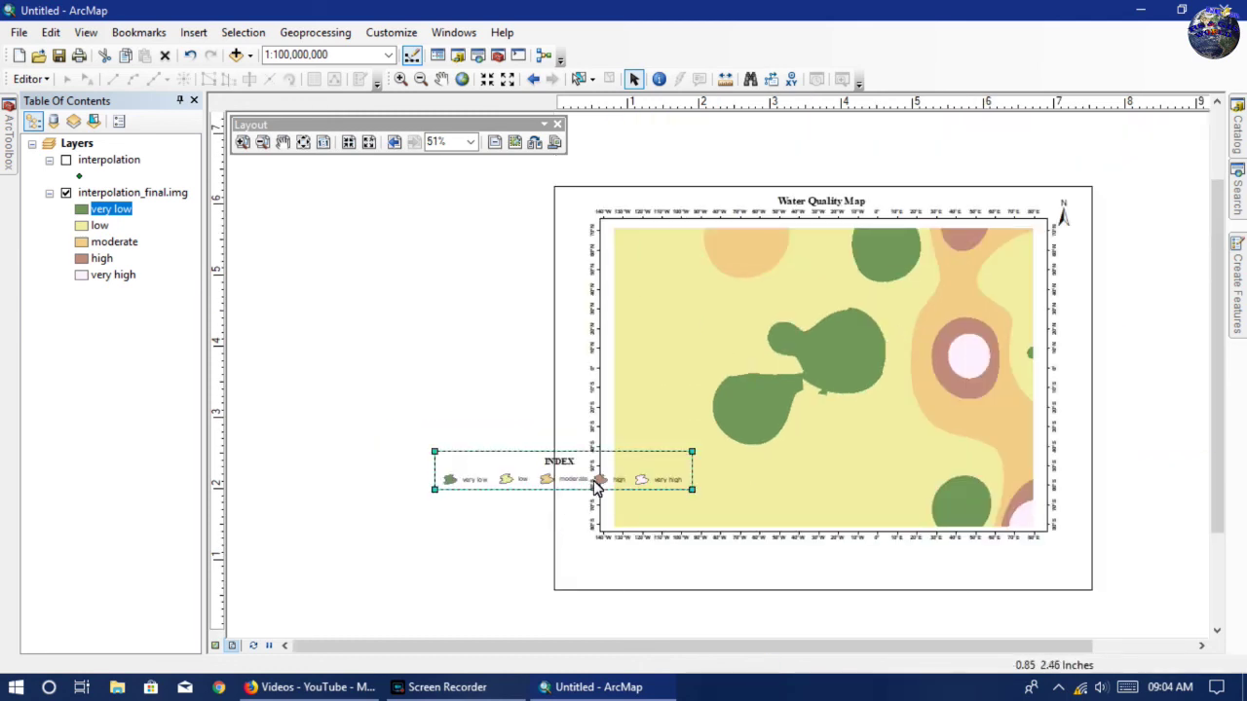
pyautogui.moveTo(562, 479)
pyautogui.mouseDown()
pyautogui.moveTo(652, 540)
pyautogui.moveTo(785, 590)
pyautogui.moveTo(831, 575)
pyautogui.mouseUp()
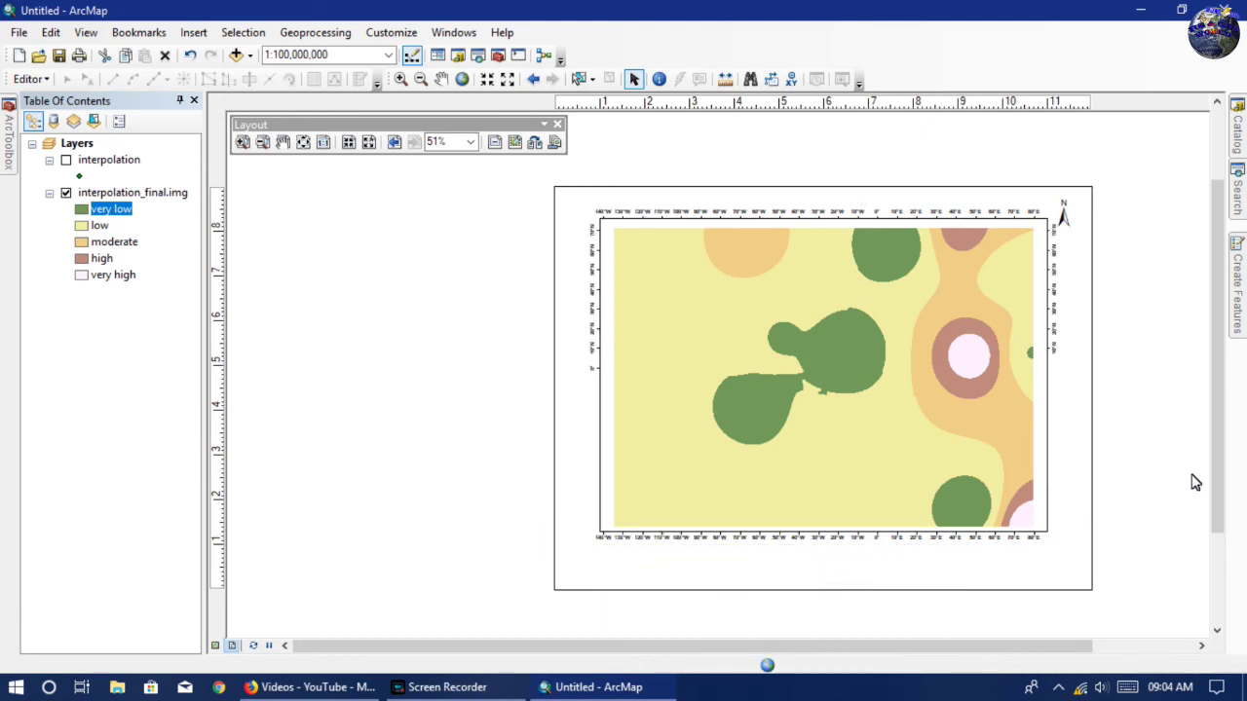
pyautogui.click(1132, 429)
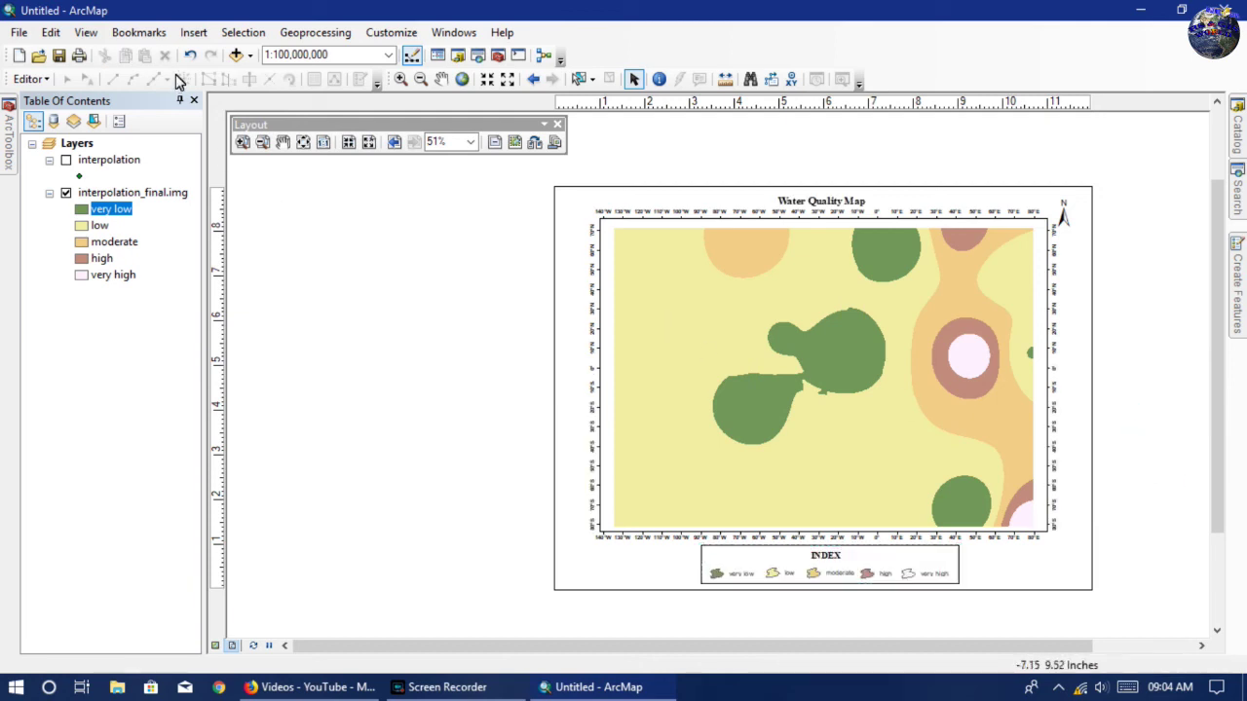
# Insert a scale bar in the Alternating Scale Bar 1 style.
pyautogui.click(191, 32)
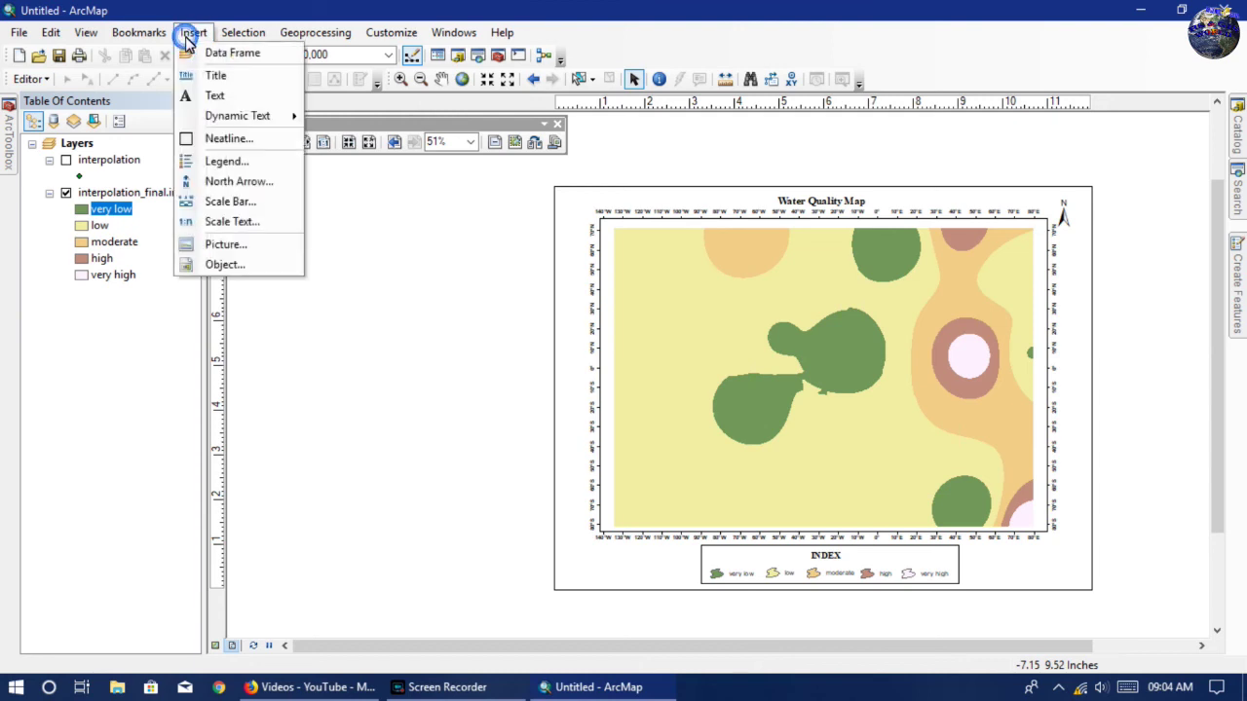
pyautogui.click(232, 202)
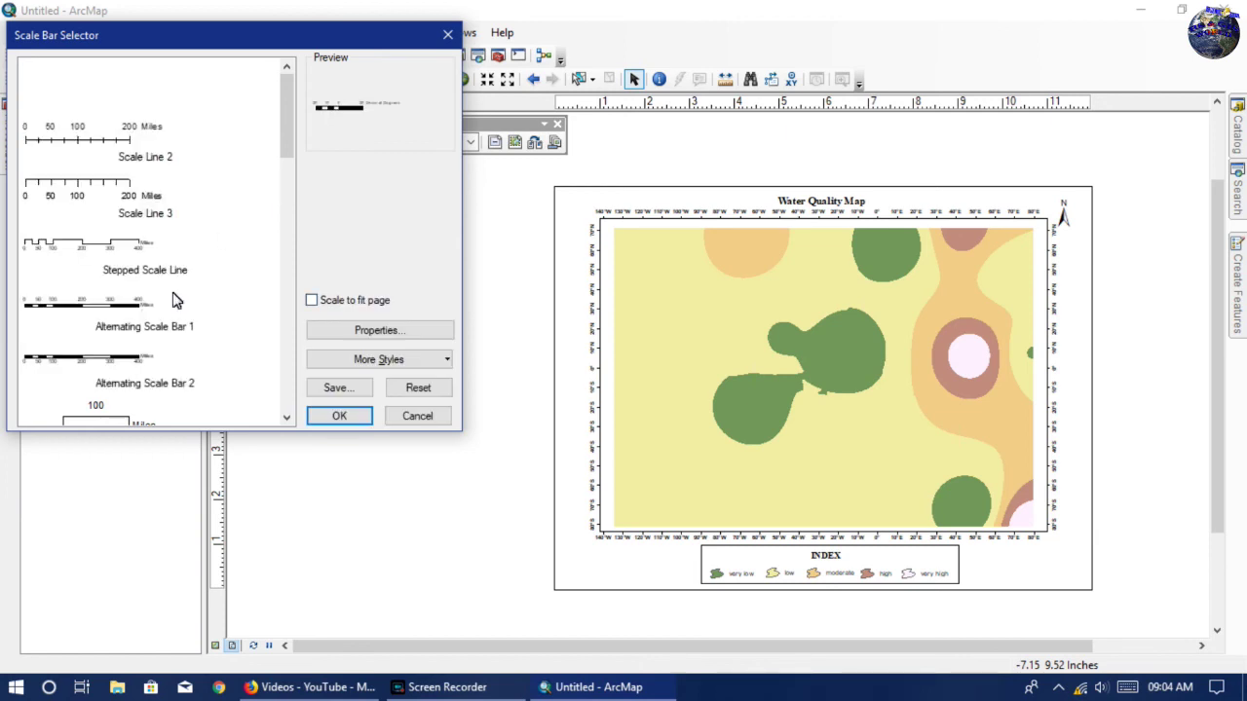
pyautogui.click(115, 304)
pyautogui.click(339, 417)
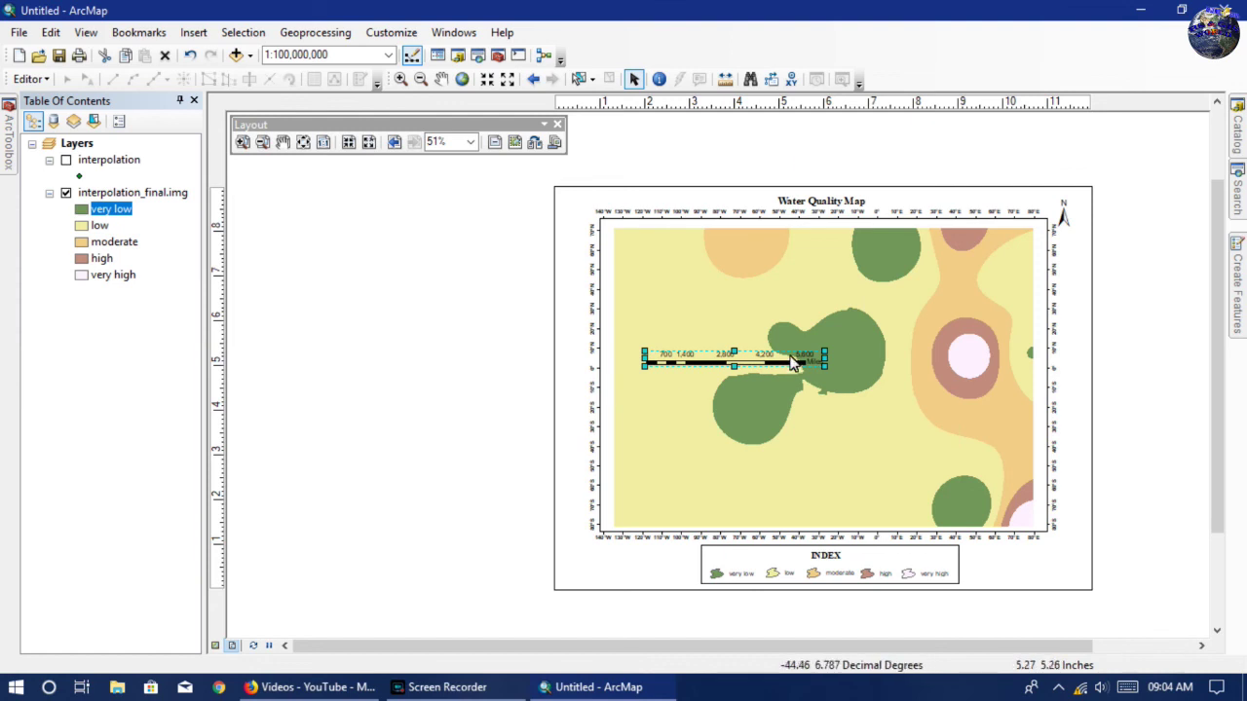
# Move the scale bar to the page's lower-left corner below the map and shorten it to fit beside the legend.
pyautogui.click(779, 371)
pyautogui.moveTo(695, 551); pyautogui.dragTo(692, 585)
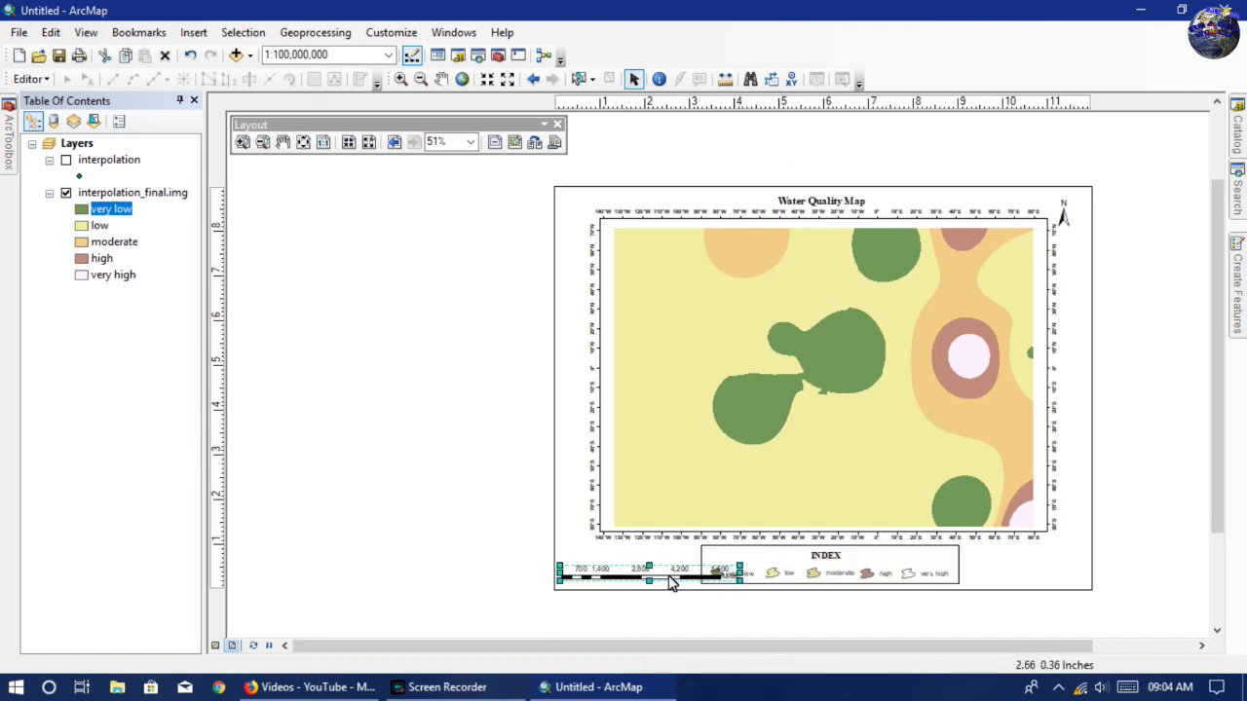
pyautogui.press('Delete')
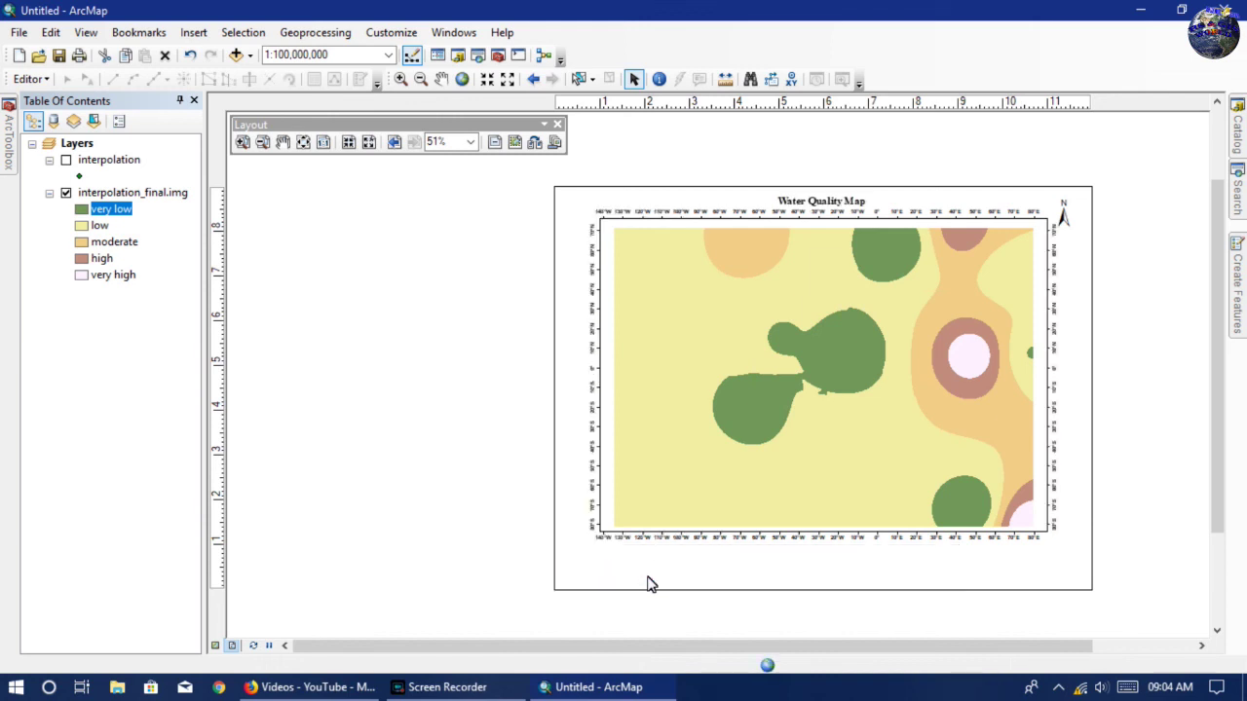
pyautogui.click(650, 583)
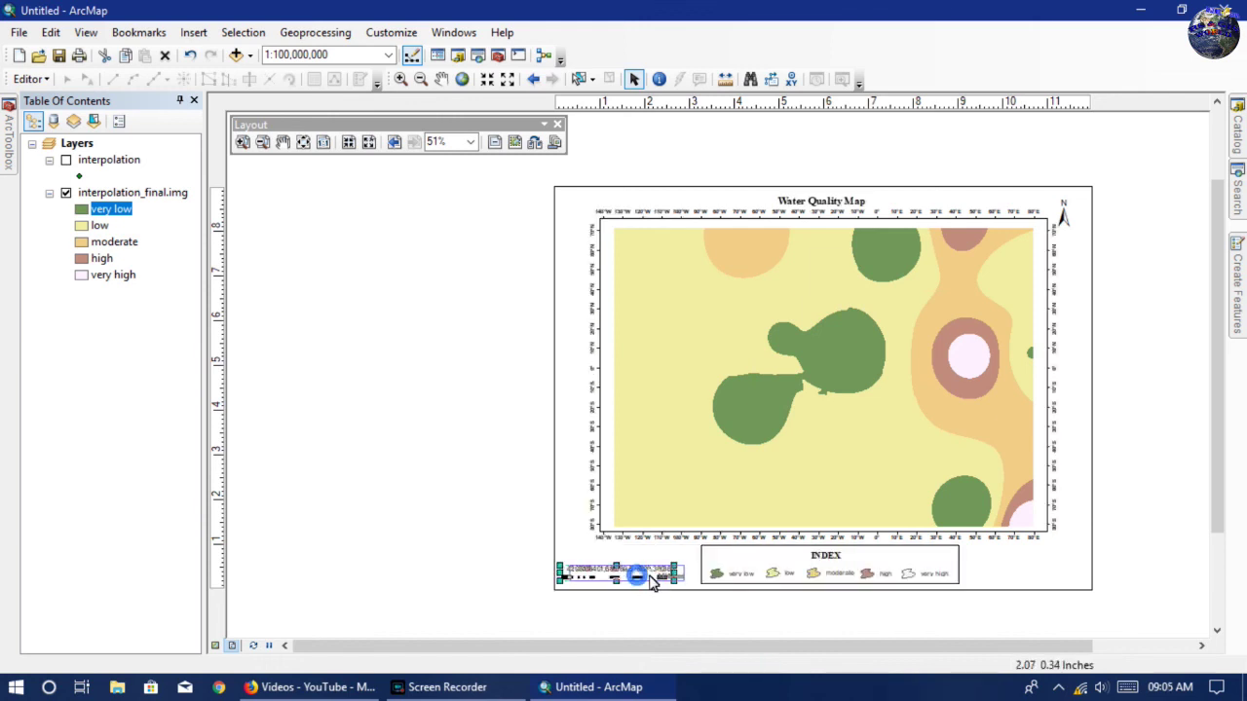
# Place the scale bar just beside the legend and set it to 4 divisions and 2 subdivisions.
pyautogui.press('Delete')
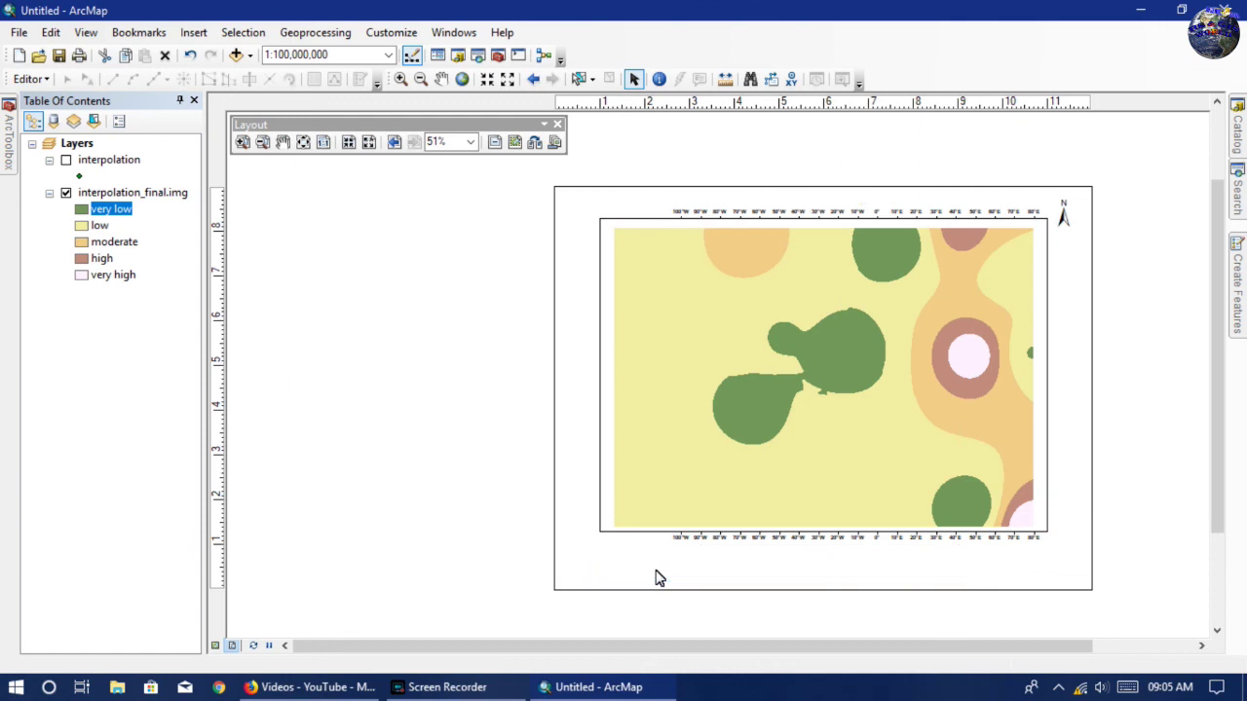
pyautogui.click(658, 577)
pyautogui.rightClick(657, 578)
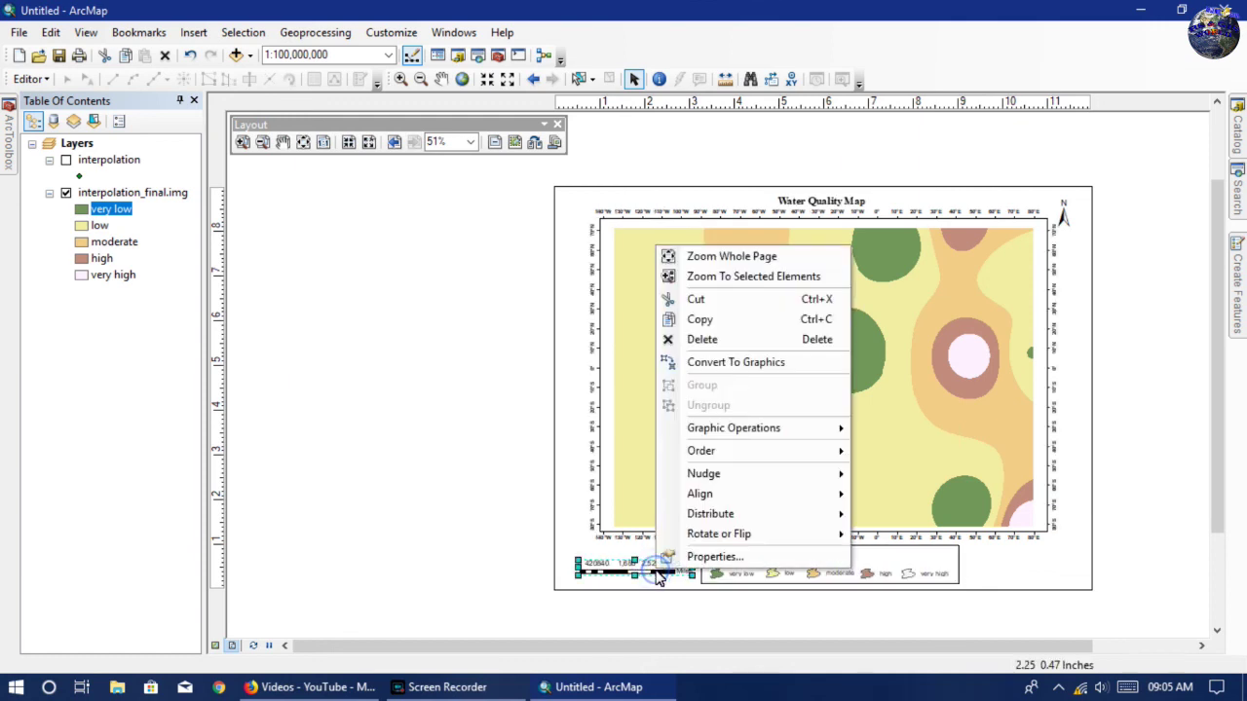
pyautogui.click(682, 557)
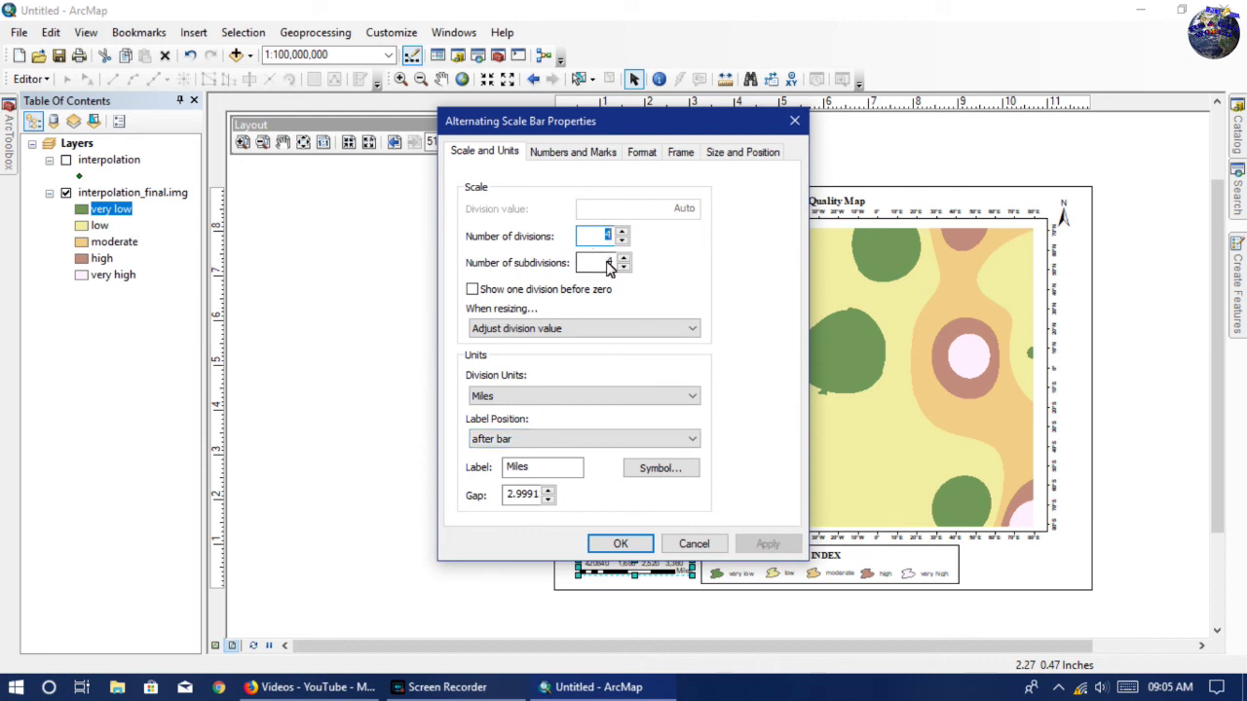
pyautogui.write('4')
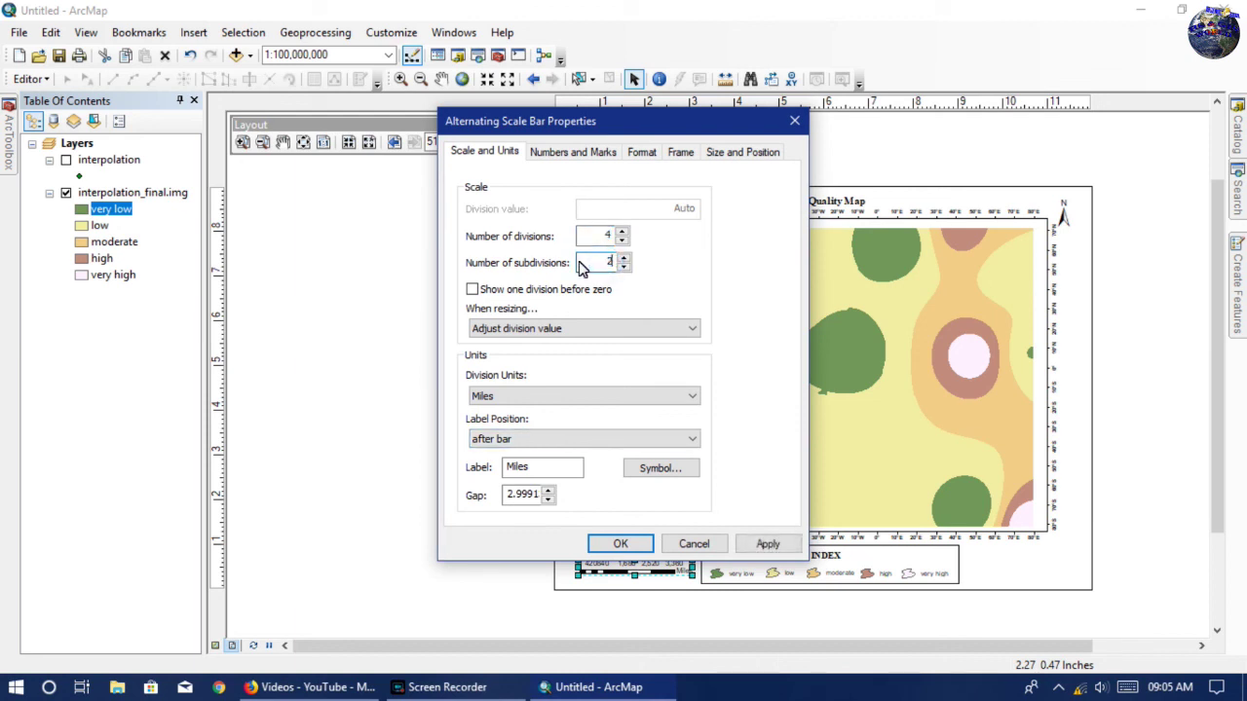
# Set the scale bar's division units to Kilometers, label it KM and apply the properties.
pyautogui.click(558, 396)
pyautogui.click(516, 472)
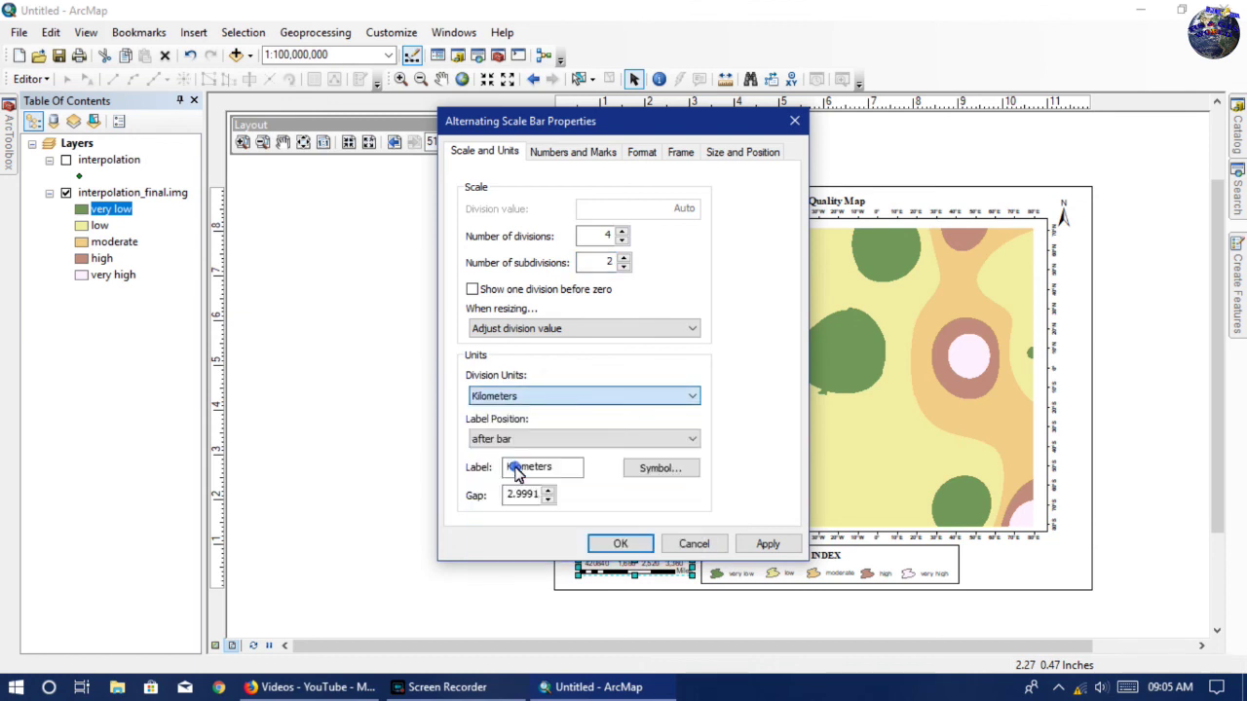
pyautogui.doubleClick(558, 469)
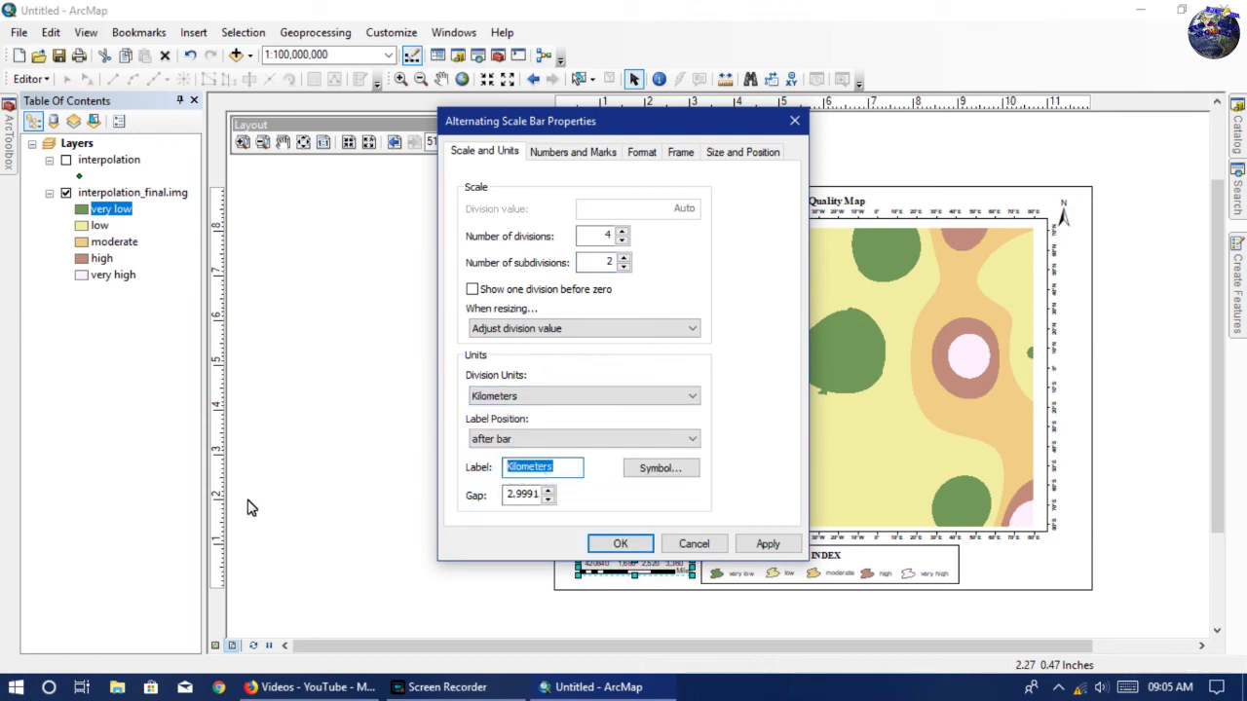
pyautogui.write('KM')
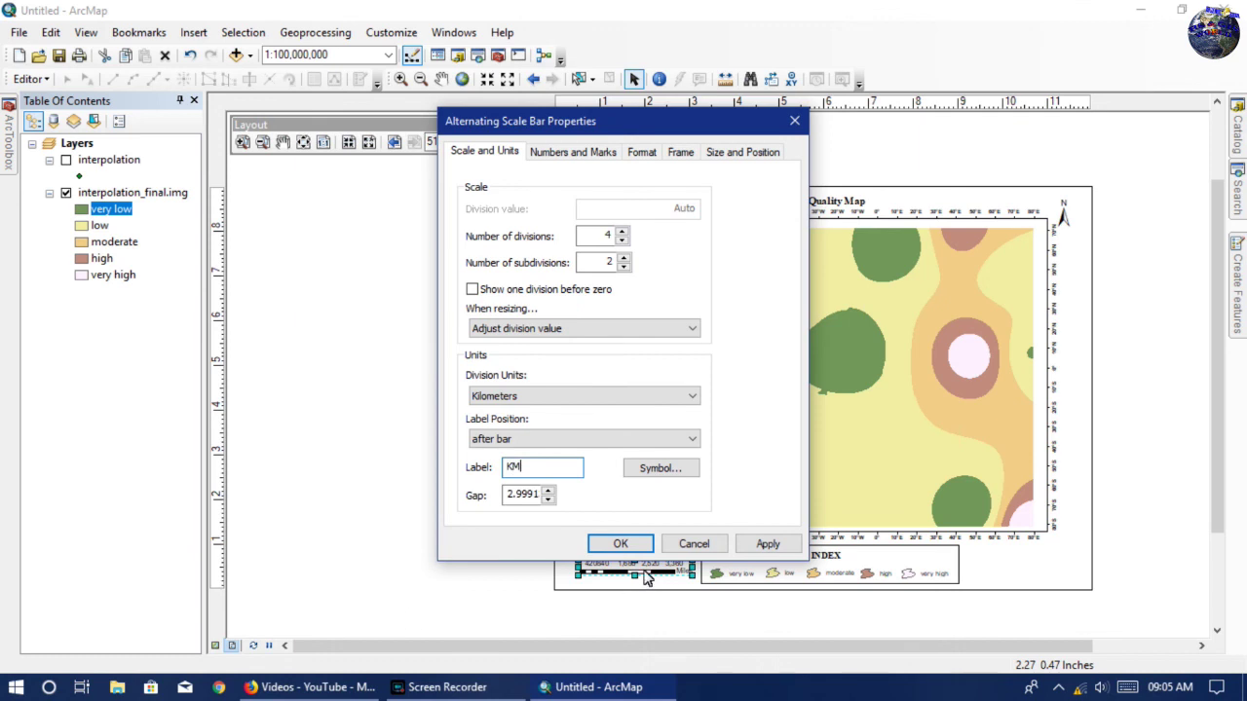
pyautogui.click(620, 545)
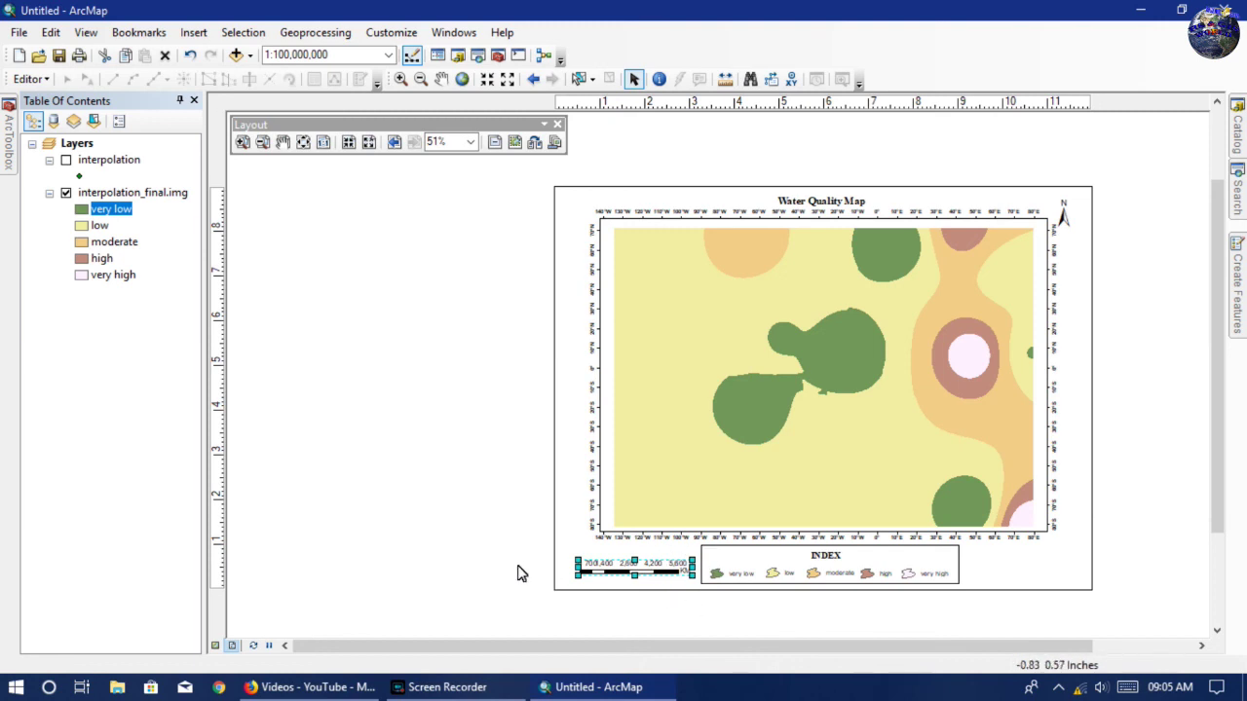
pyautogui.click(472, 553)
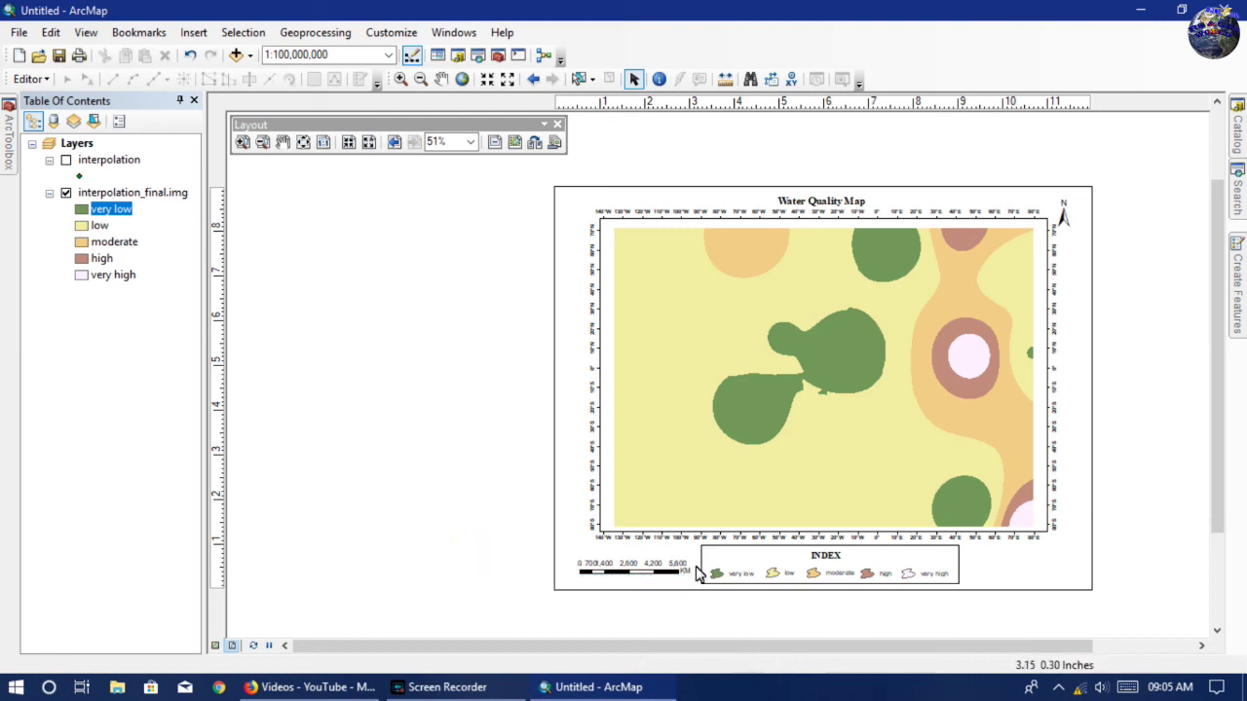
# Reposition the scale bar slightly to the right in the page margin, clear of the legend frame.
pyautogui.click(636, 569)
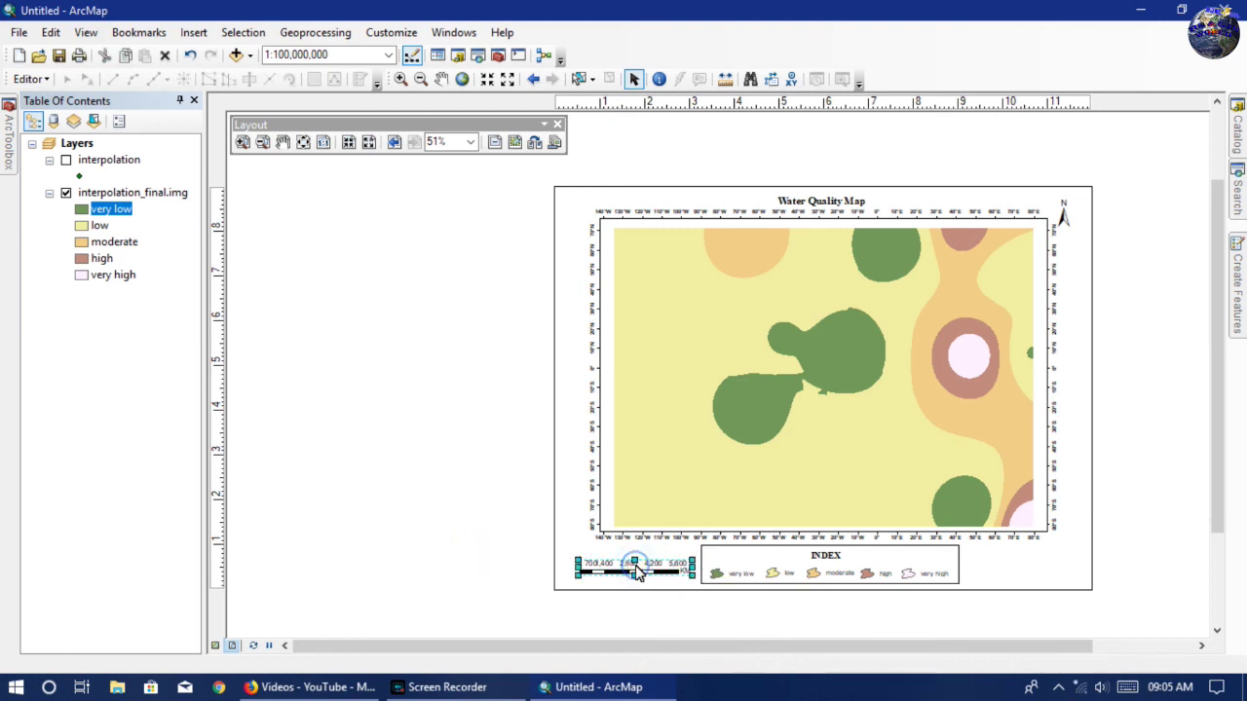
pyautogui.press('Delete')
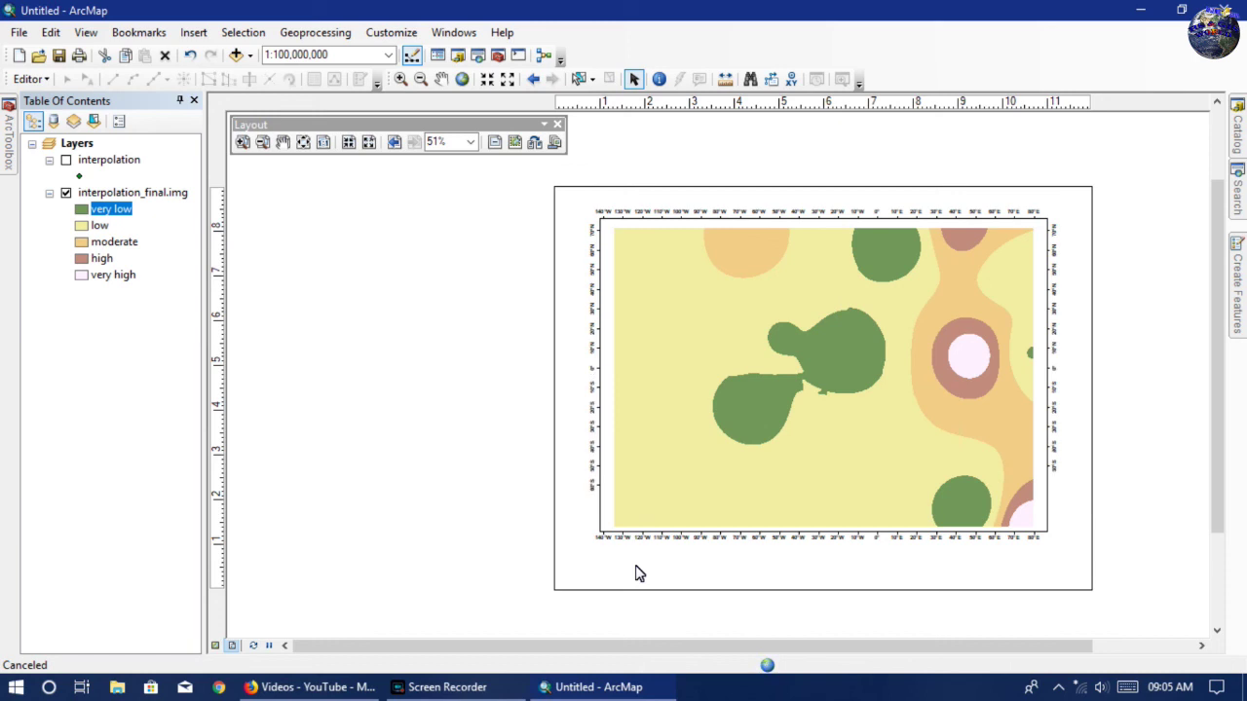
pyautogui.hotkey('ctrl', 'z')
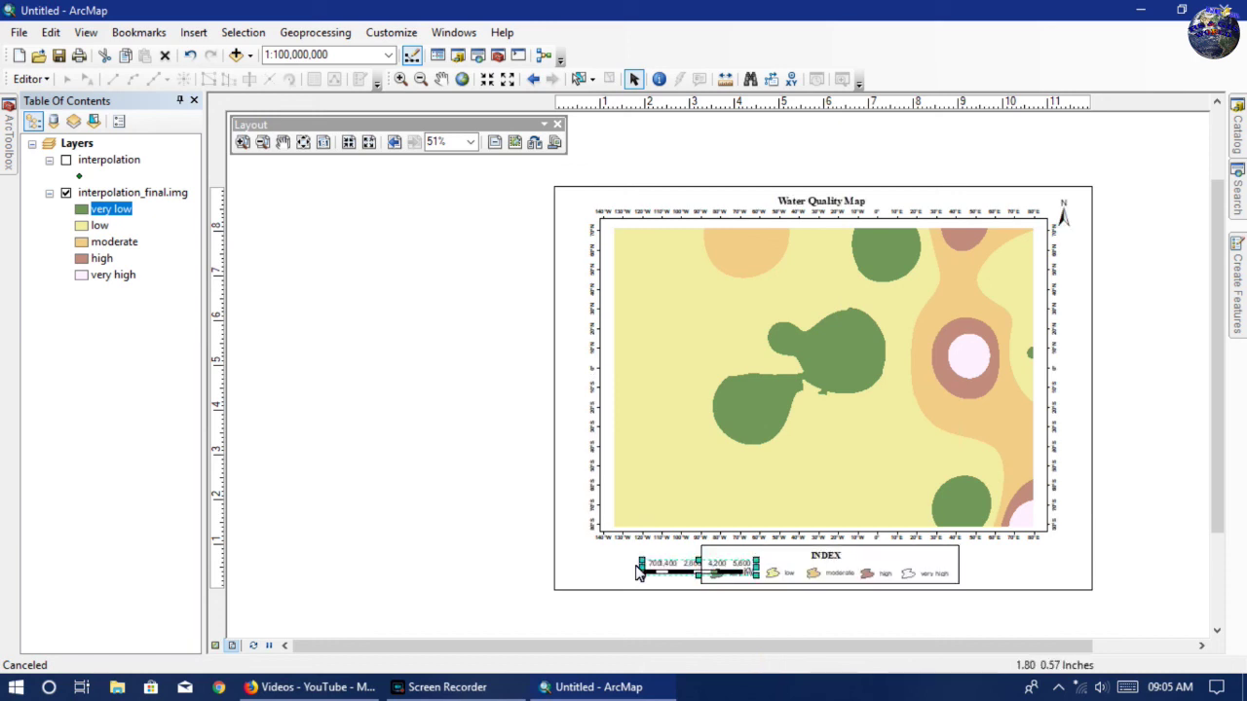
pyautogui.moveTo(670, 576); pyautogui.dragTo(611, 575)
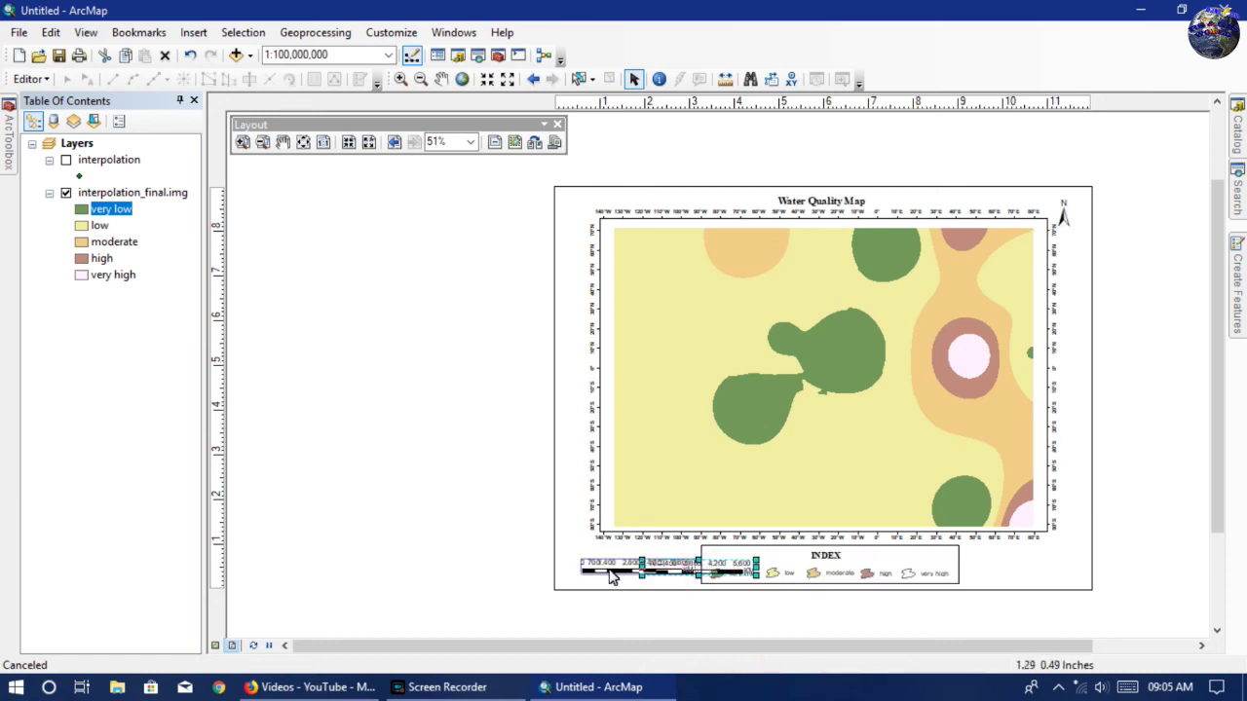
pyautogui.press('Escape')
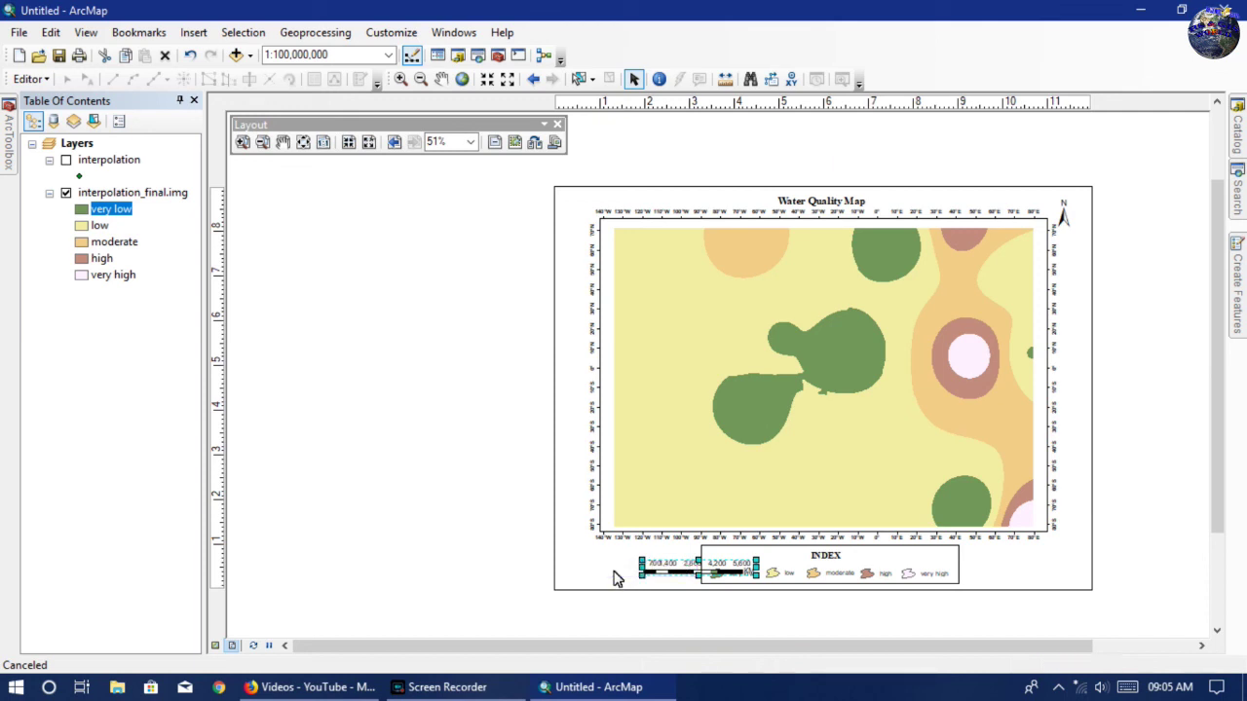
pyautogui.moveTo(613, 577); pyautogui.dragTo(613, 577)
pyautogui.click(272, 559)
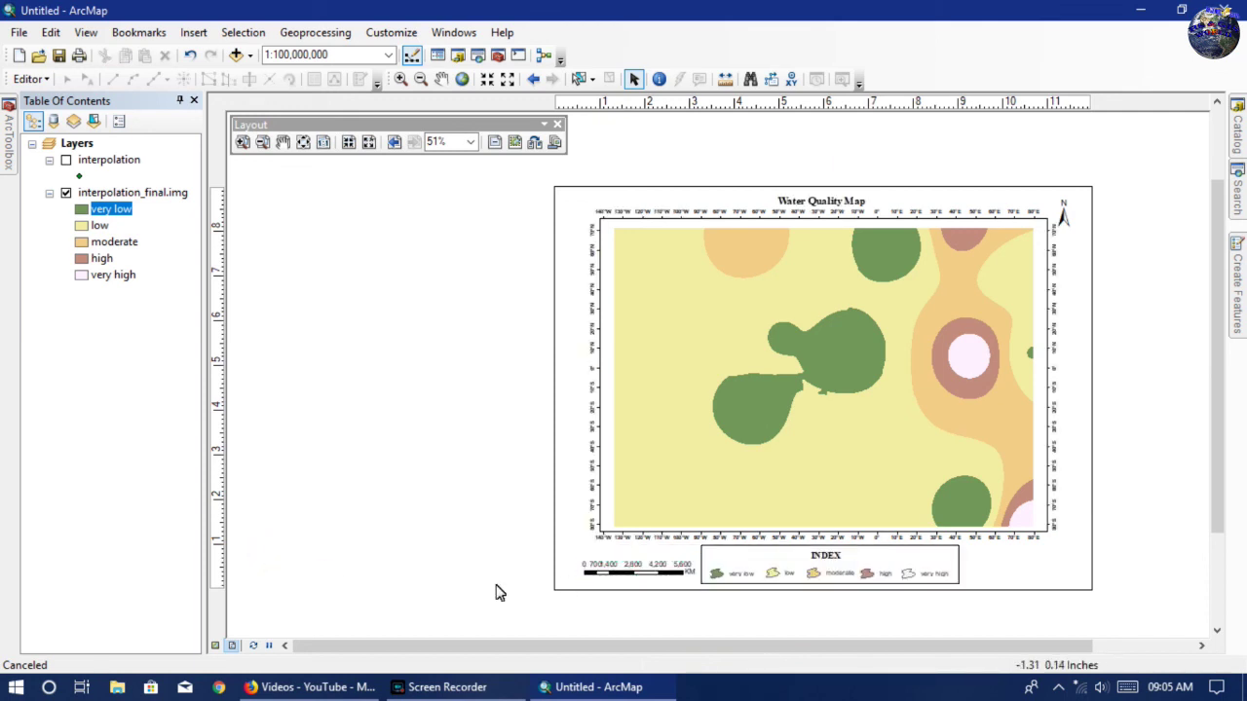
# Shift the grouped legend slightly right and down, and move the scale bar a little closer to it.
pyautogui.click(789, 556)
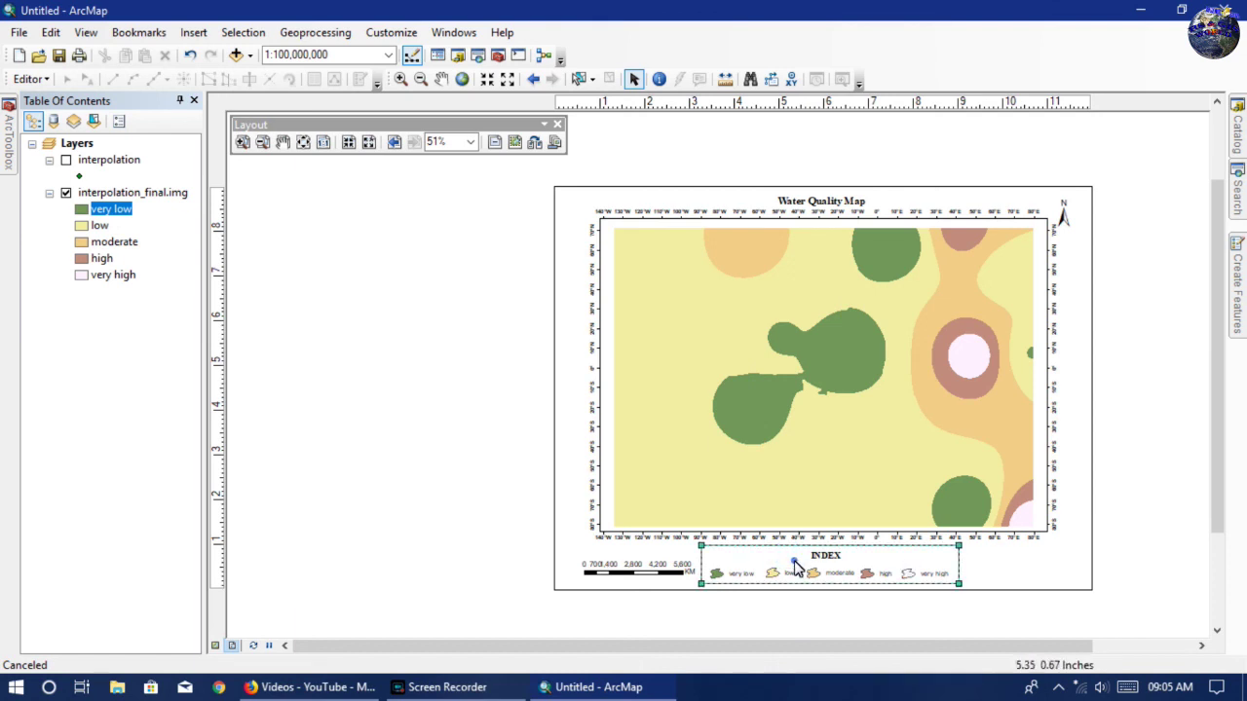
pyautogui.press('Delete')
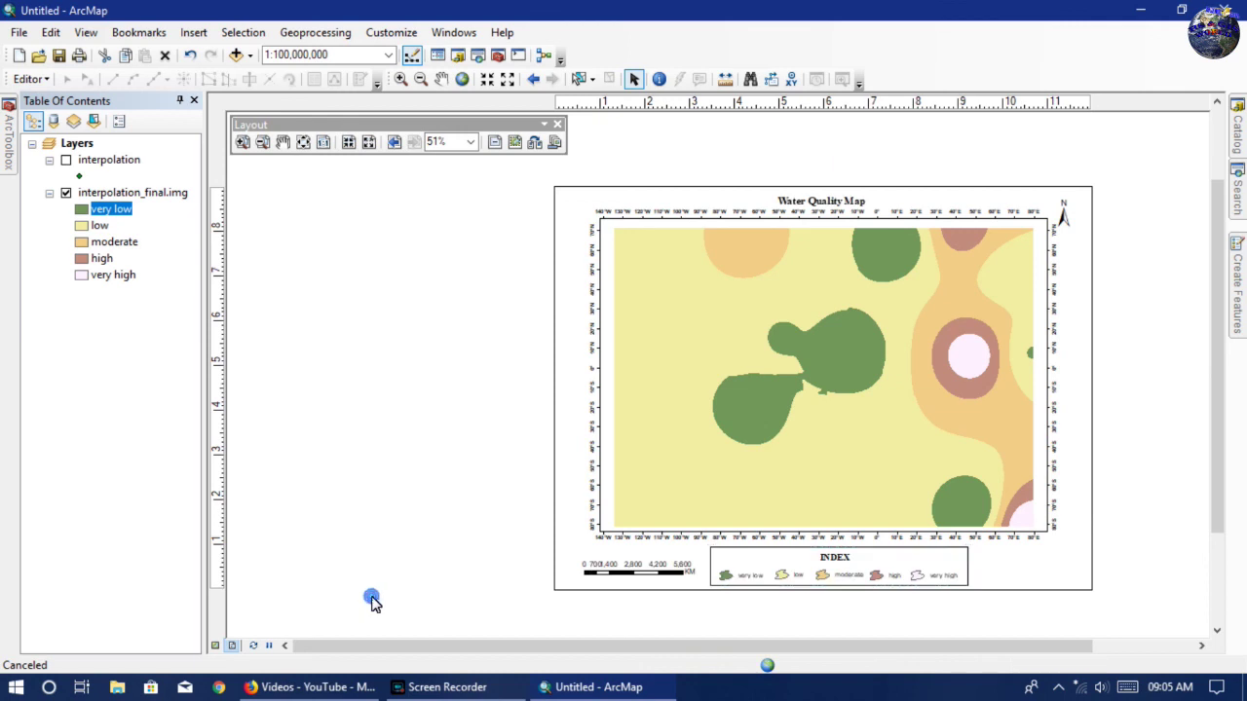
pyautogui.click(650, 578)
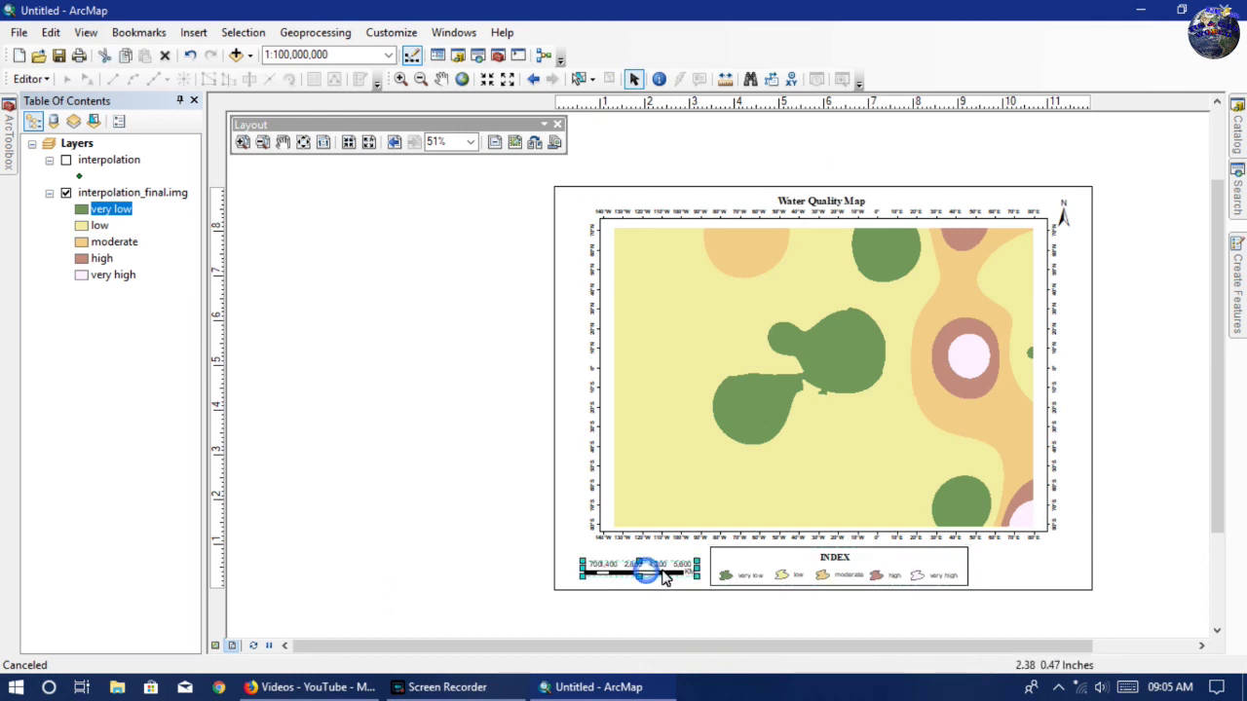
pyautogui.press('Delete')
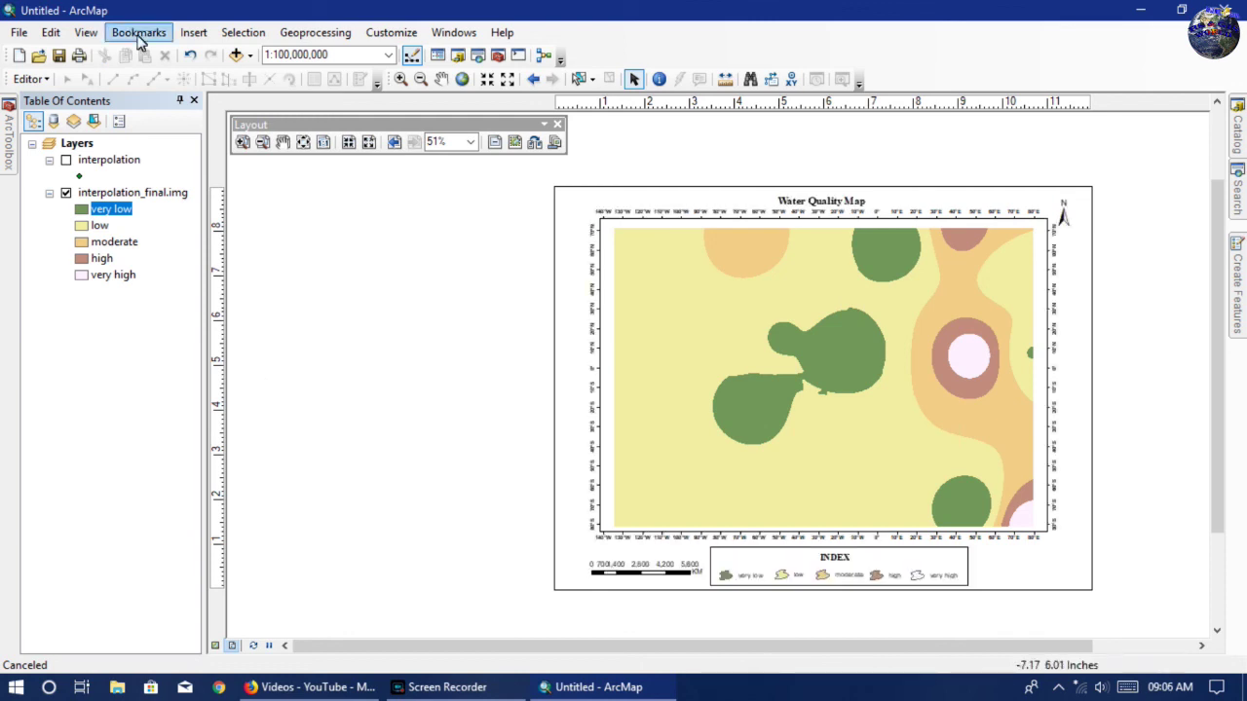
# Start a map export and choose the Youtube folder on the STUDY (G:) drive as its destination.
pyautogui.click(19, 35)
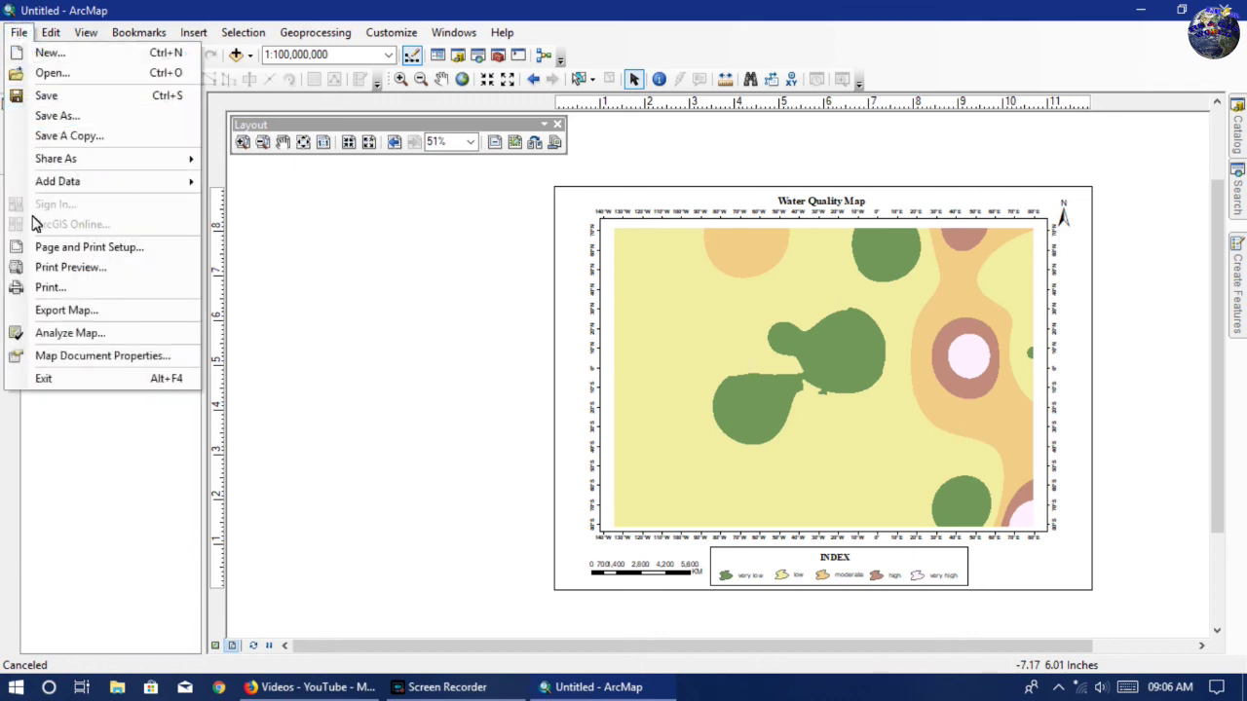
pyautogui.click(48, 311)
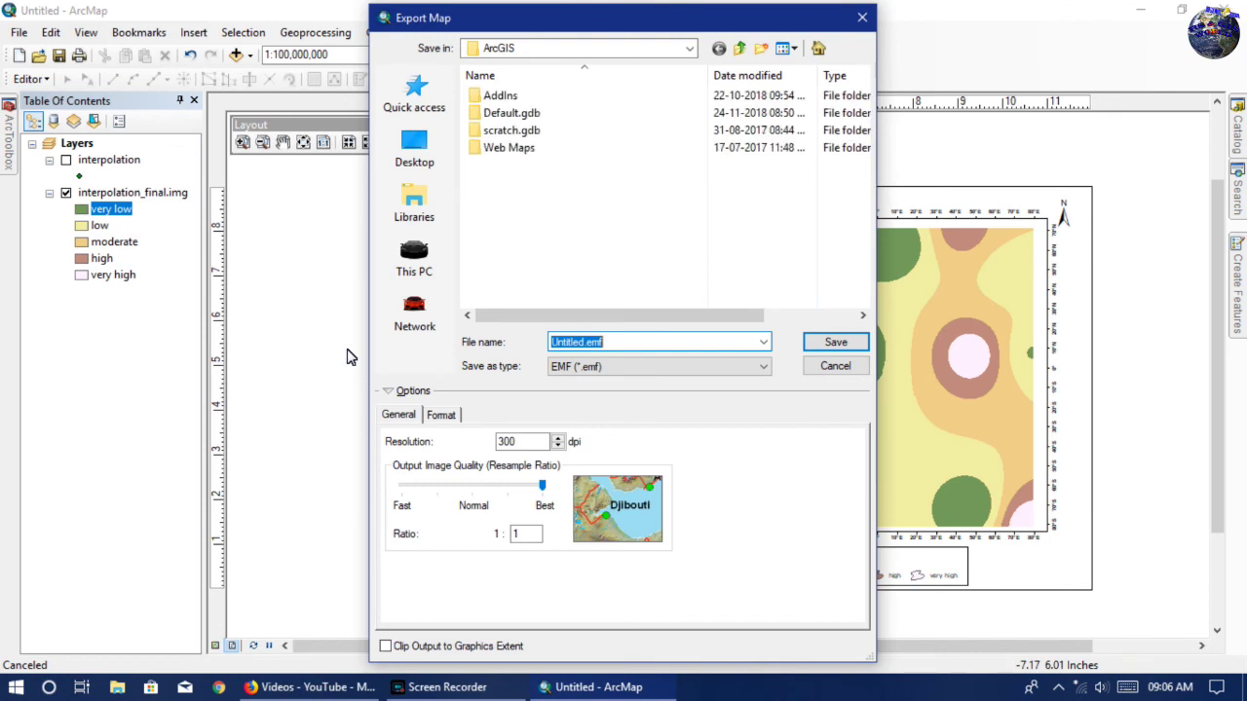
pyautogui.click(694, 51)
pyautogui.click(693, 50)
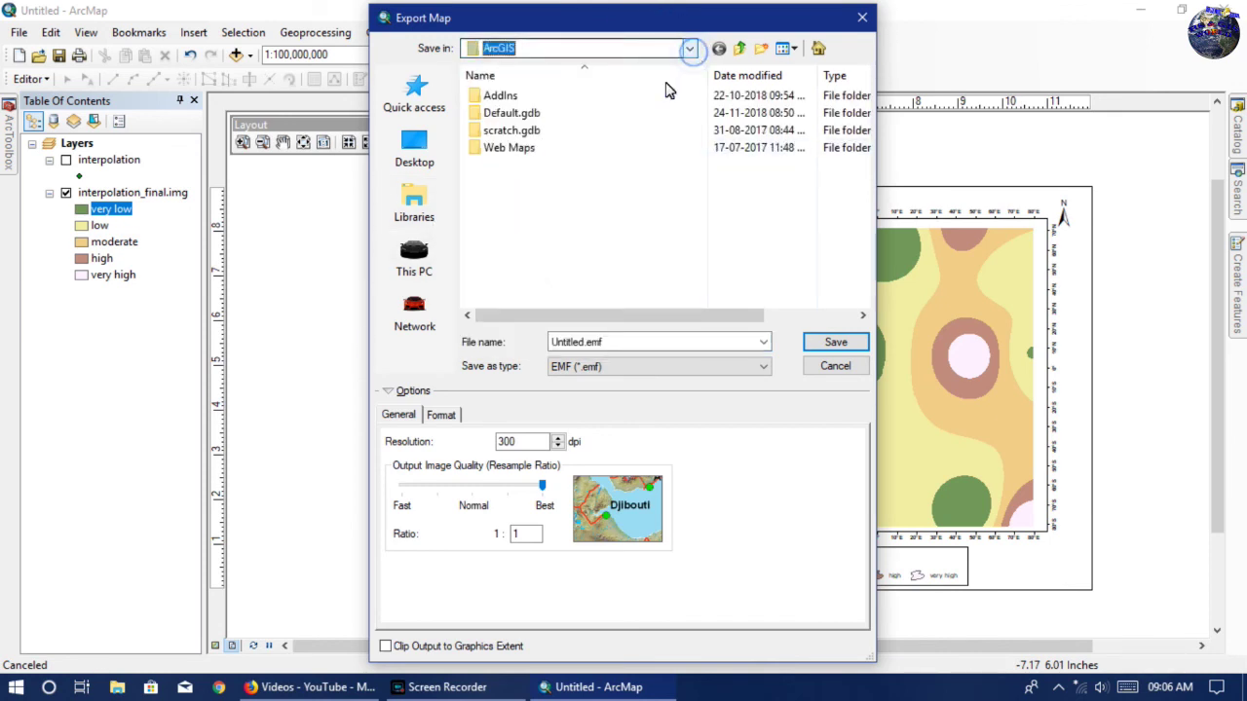
pyautogui.click(689, 47)
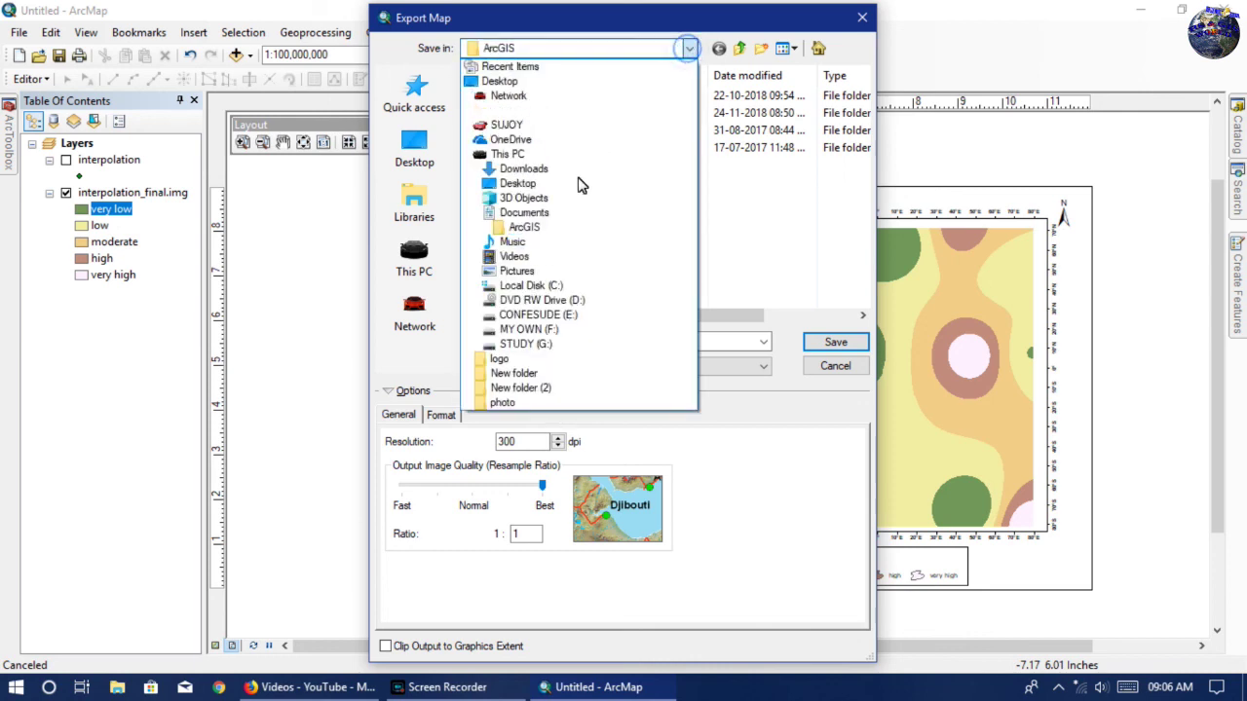
pyautogui.click(524, 343)
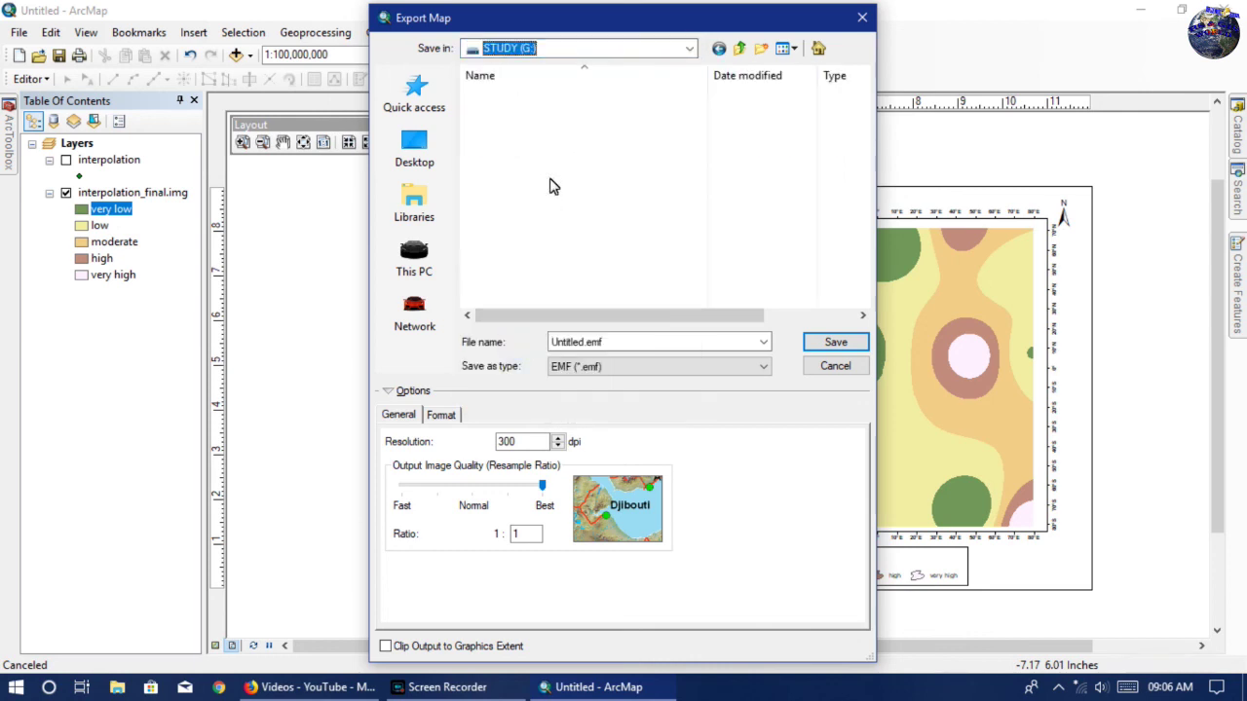
pyautogui.doubleClick(492, 287)
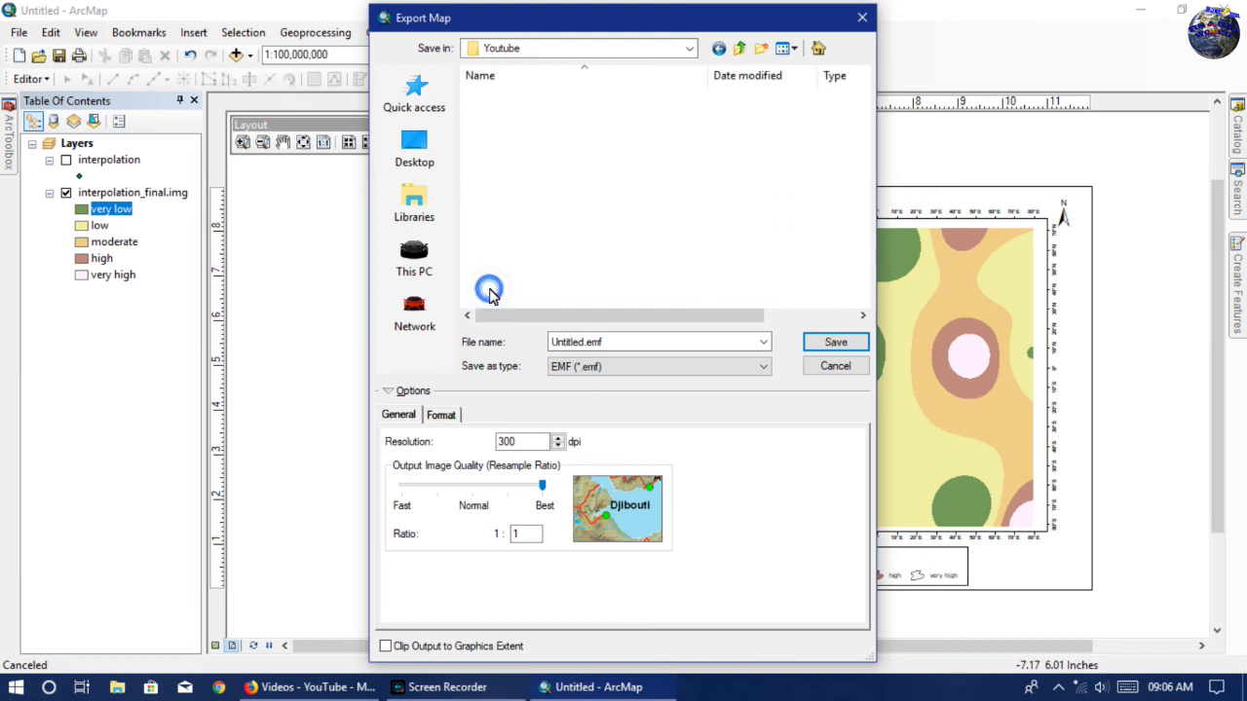
# Name the export file water_quality_map and choose the JPEG format.
pyautogui.doubleClick(608, 343)
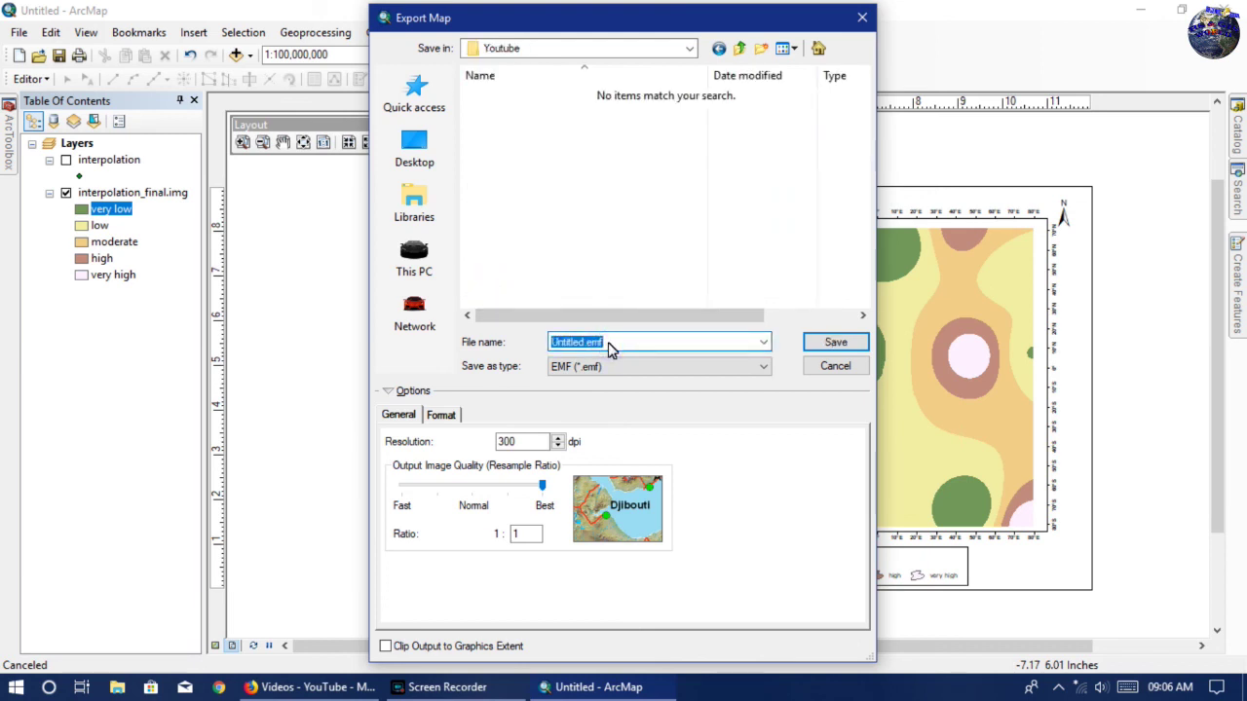
pyautogui.write('water_quality_map')
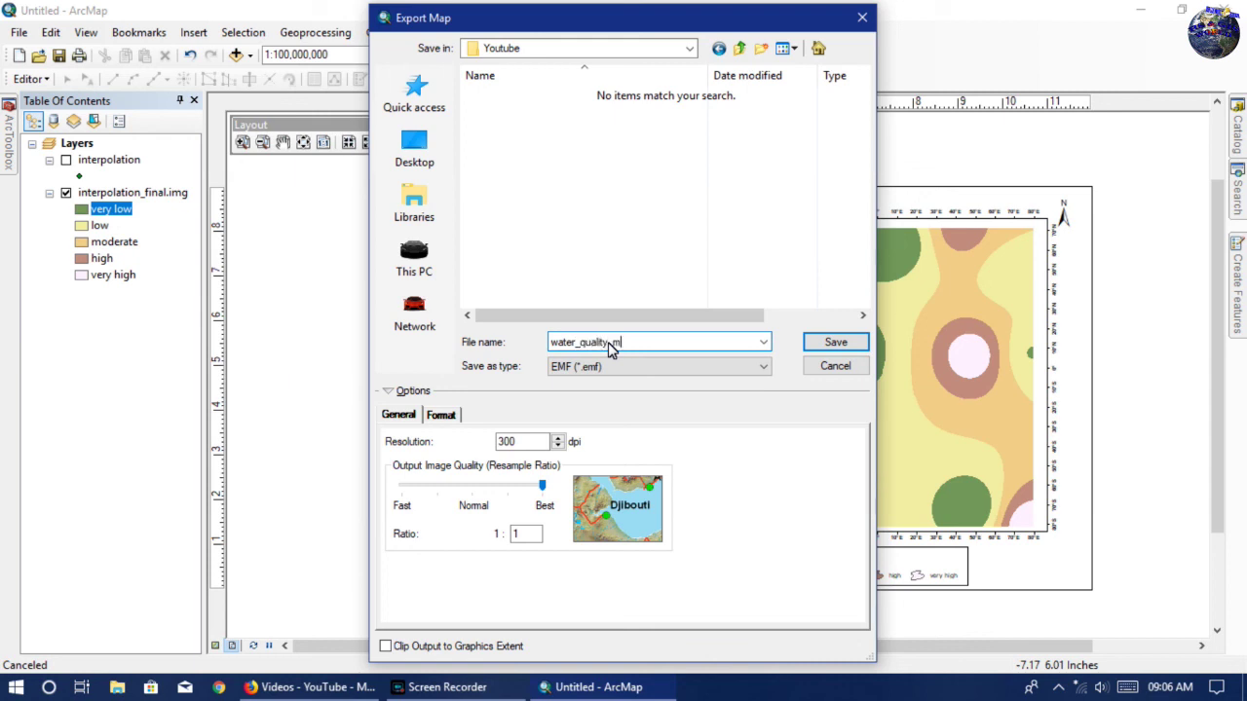
pyautogui.click(648, 367)
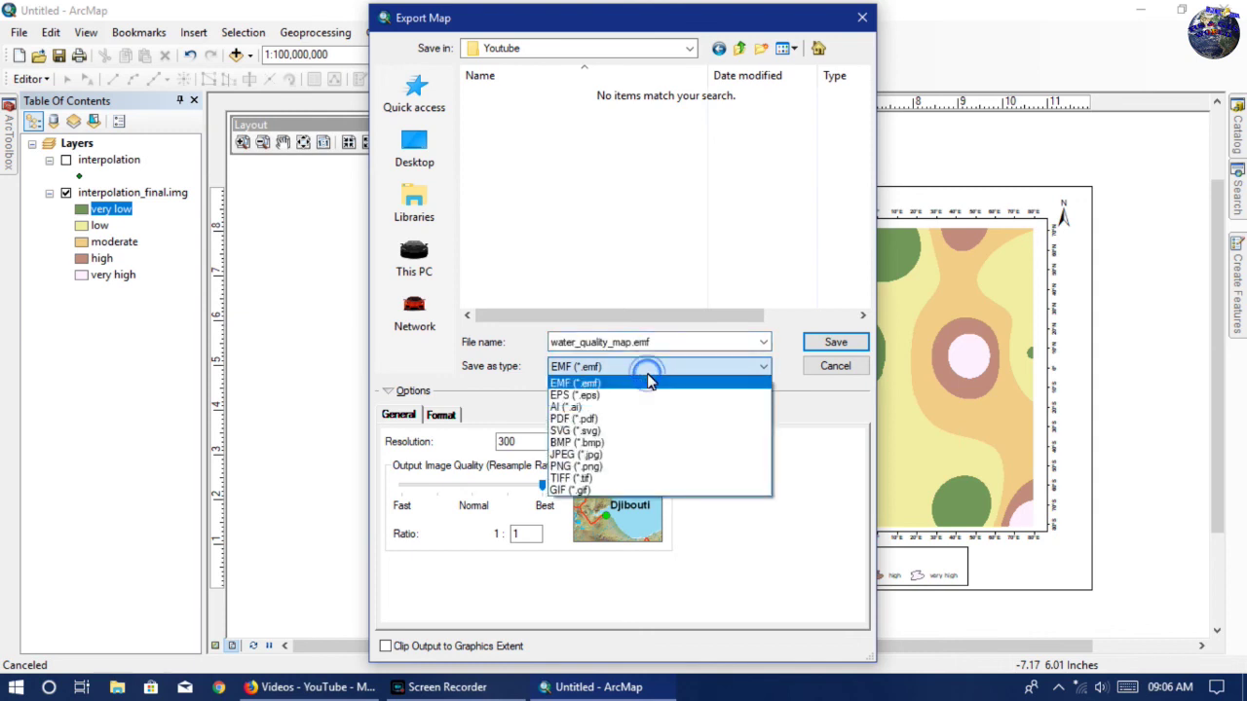
pyautogui.click(572, 456)
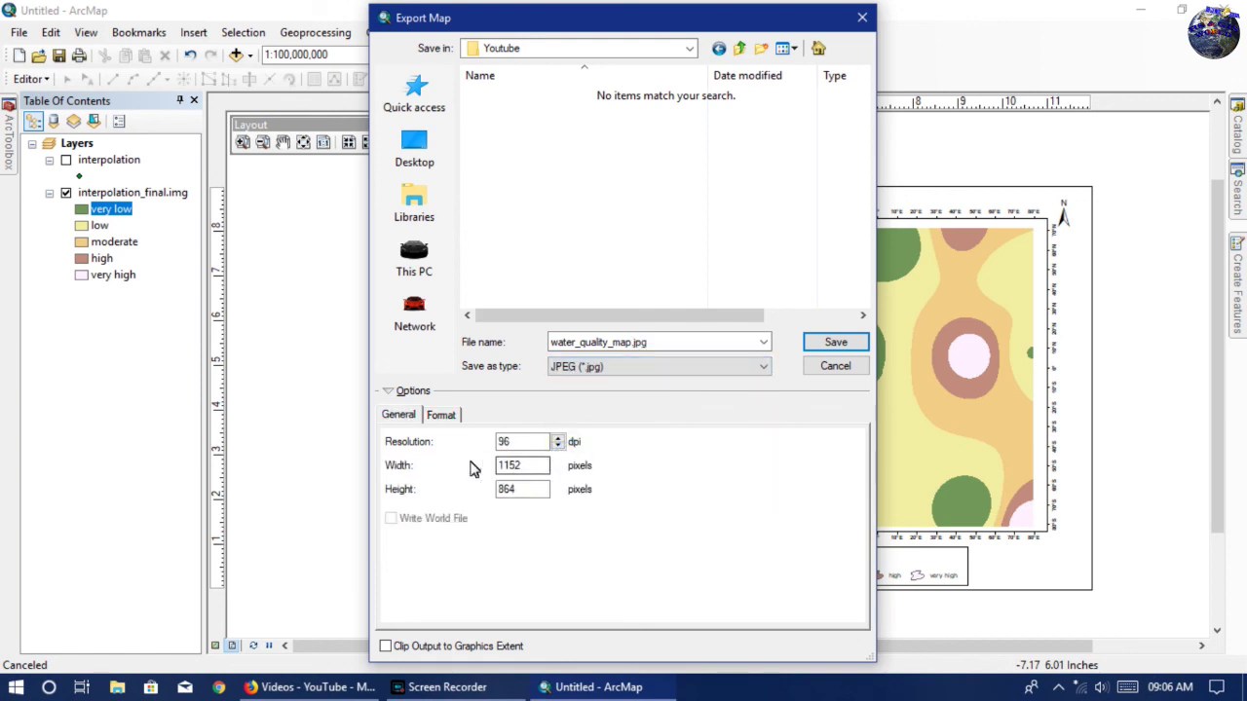
# Set the export resolution to 300 dpi and save the map image.
pyautogui.doubleClick(523, 444)
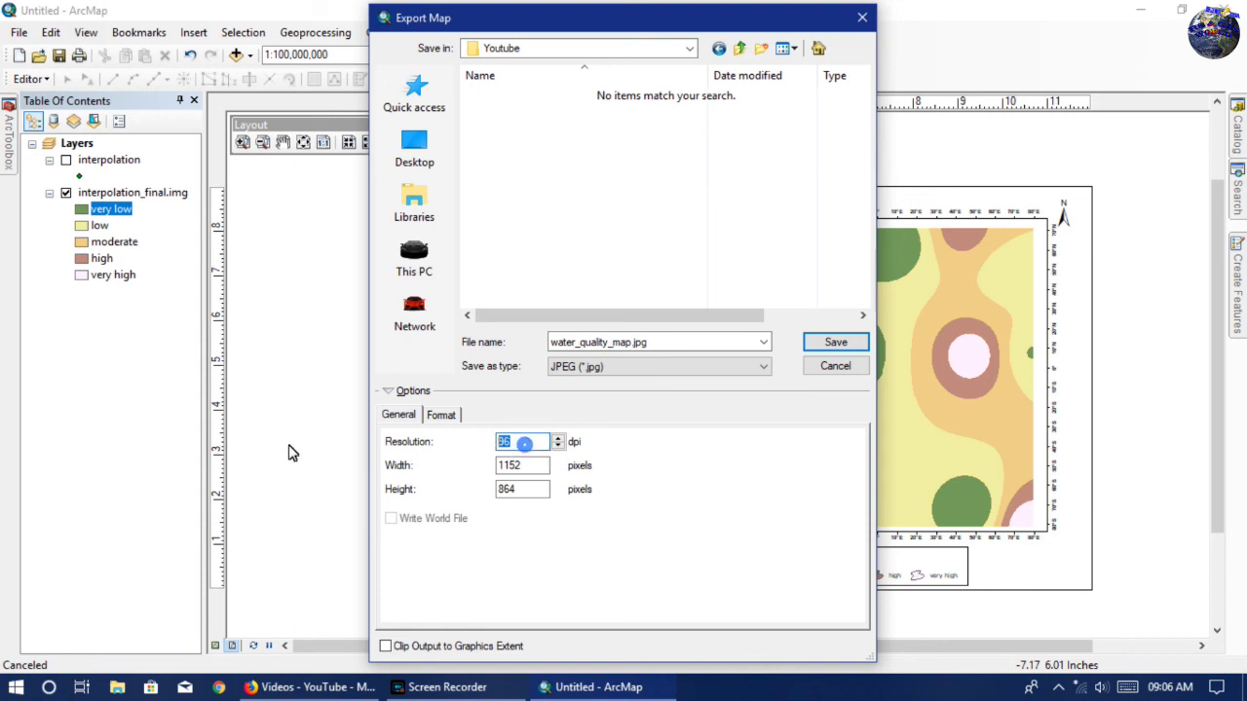
pyautogui.write('300')
pyautogui.click(835, 342)
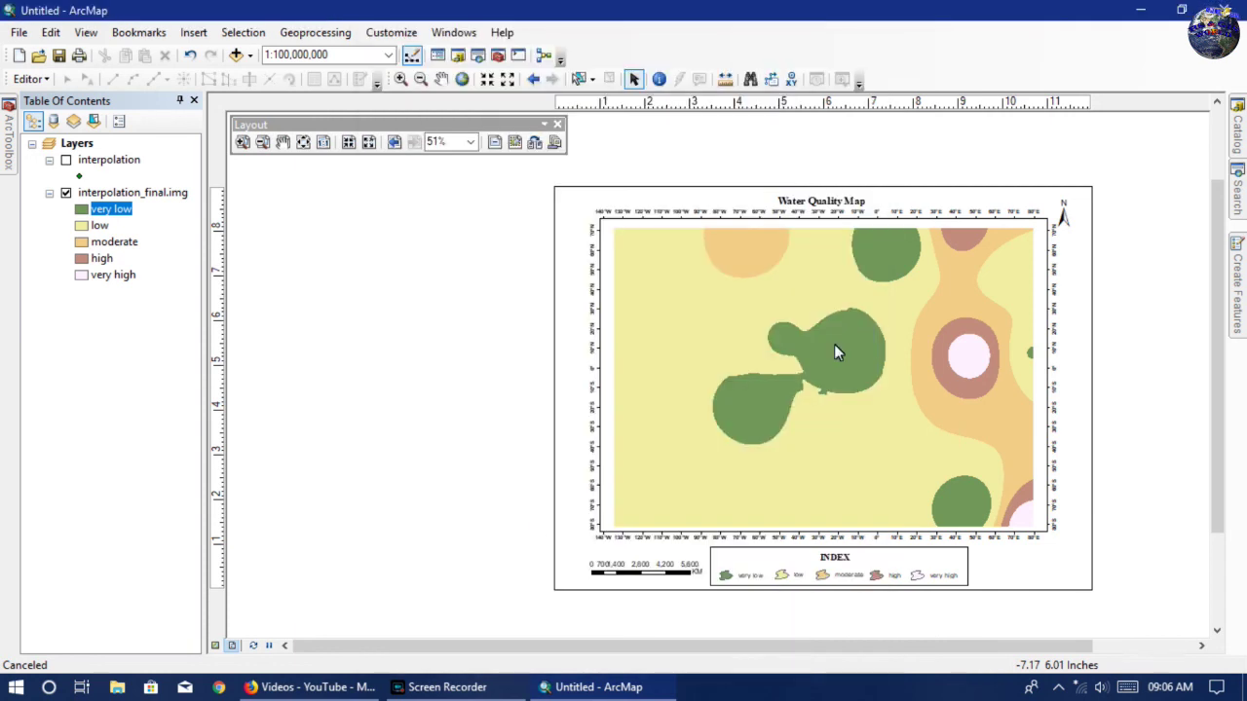